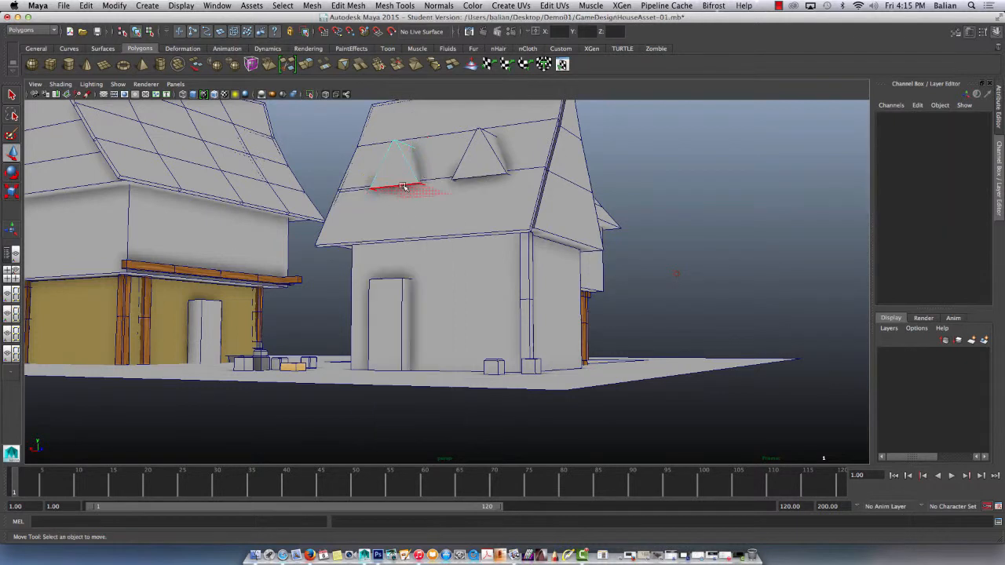
Extrude the bottom face of the dormer above the small house's door downward, and delete the other dormer.
left_click(402, 187)
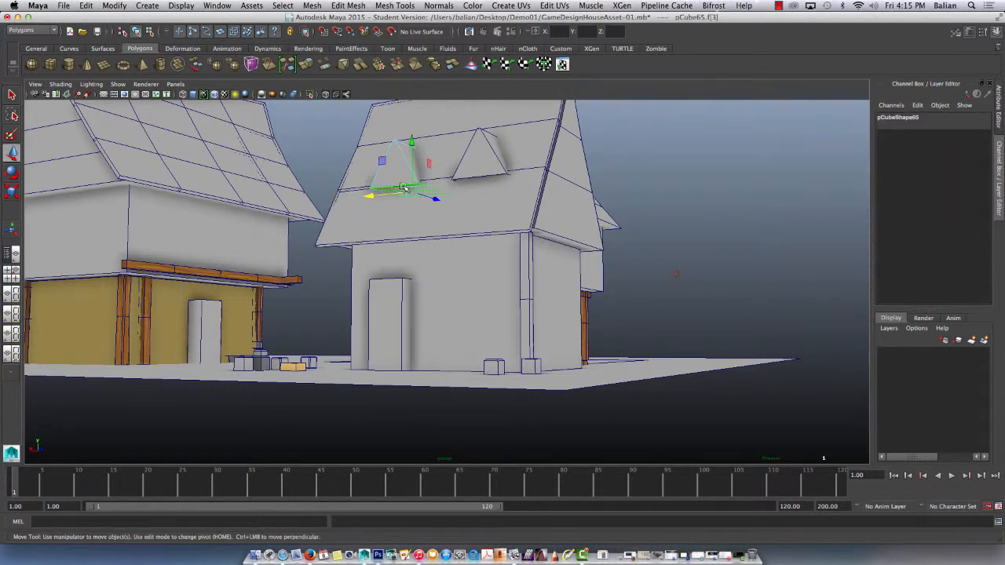
left_click(314, 64)
left_click_drag(409, 209, 406, 237)
right_click_drag(403, 163, 426, 163)
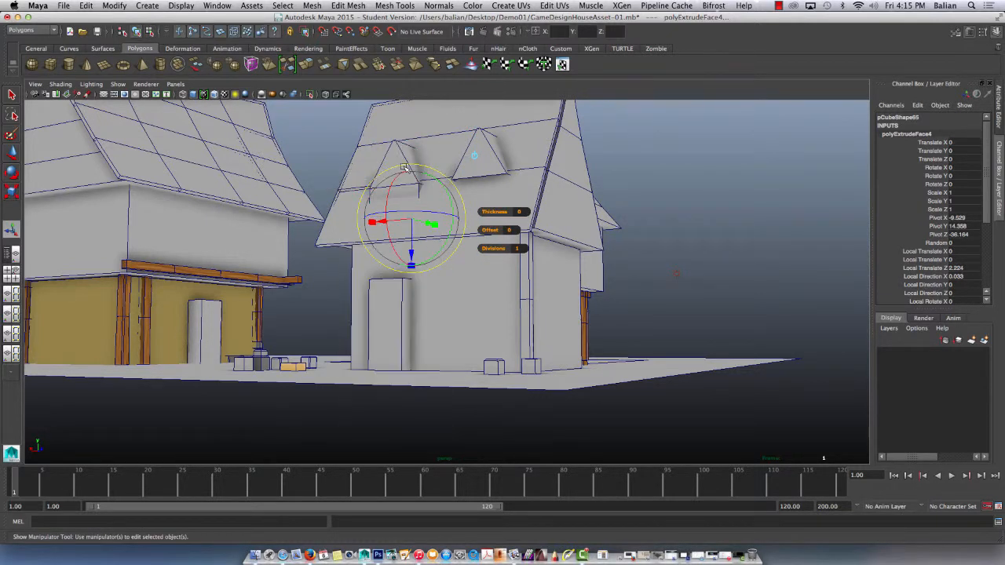
left_click(485, 153)
key("Delete")
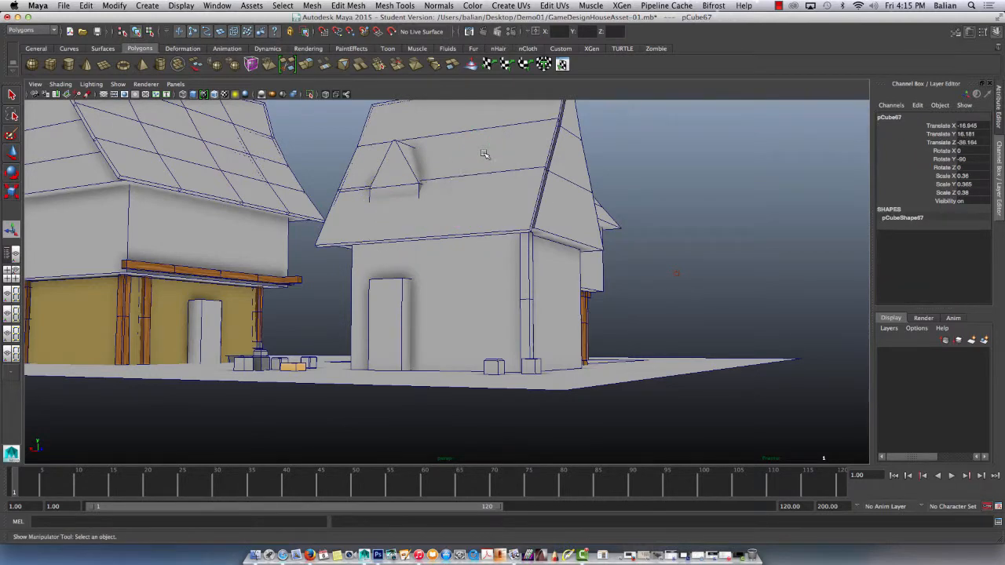
Move the remaining dormer outward and up to Translate Y 18.036 and Z -37.205, and save the scene.
left_click(384, 169)
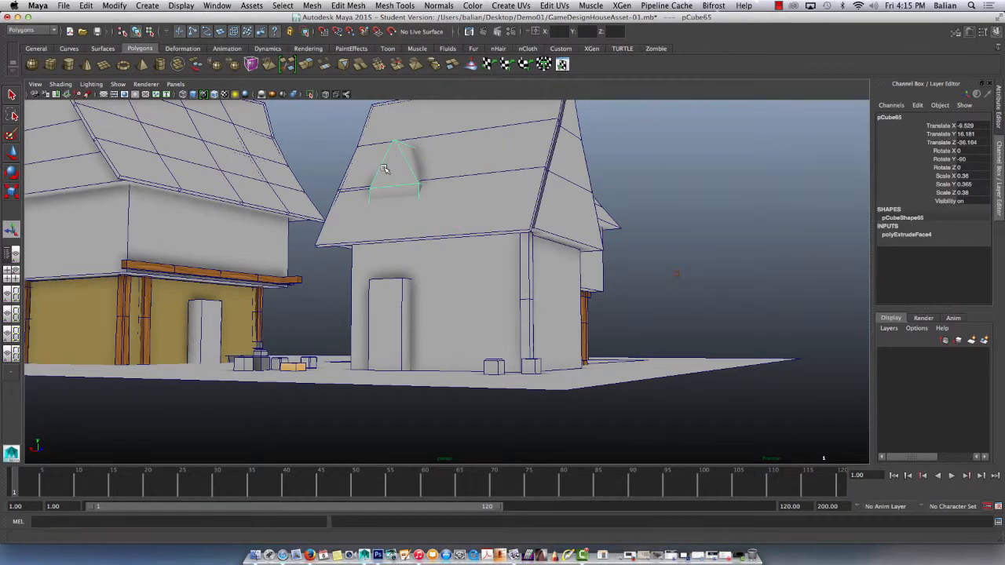
key("w")
left_click_drag(340, 184, 355, 216, "alt")
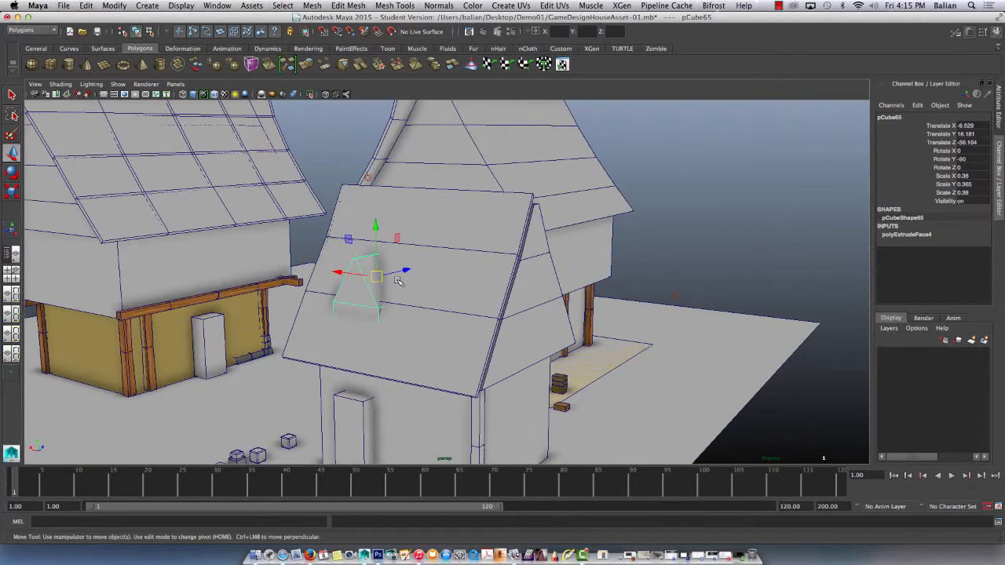
left_click_drag(403, 271, 396, 272)
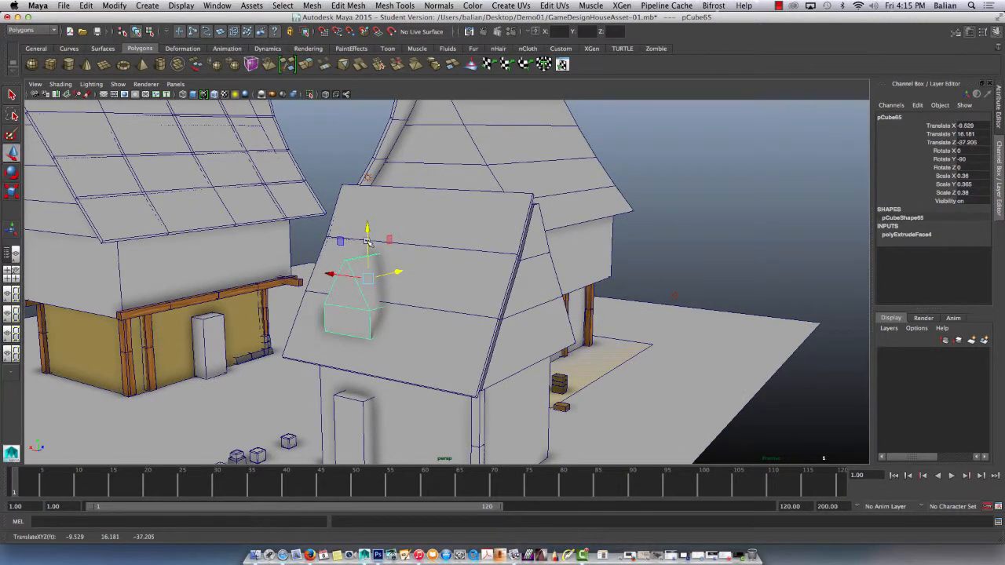
left_click_drag(365, 241, 367, 216)
key("super+s")
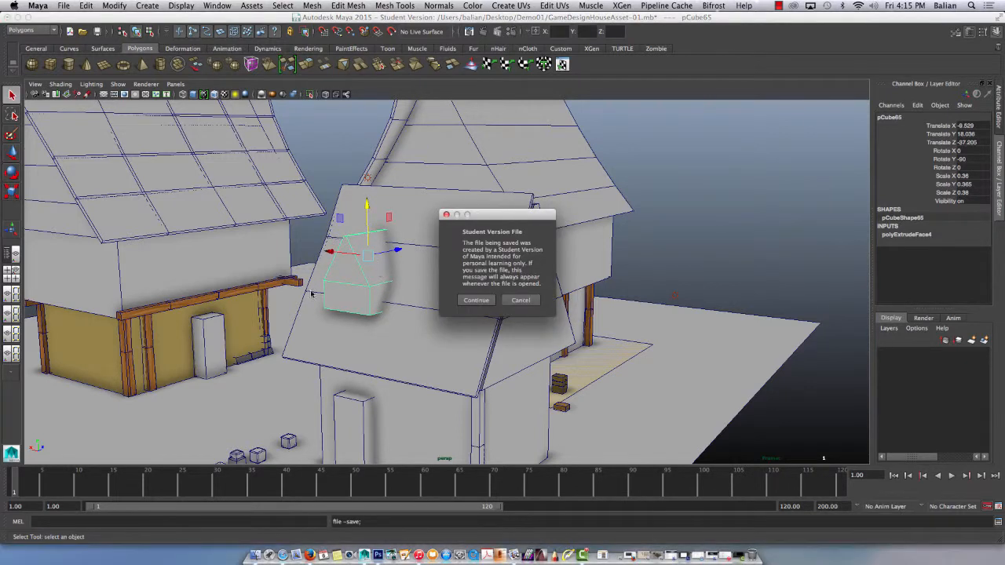
left_click(475, 300)
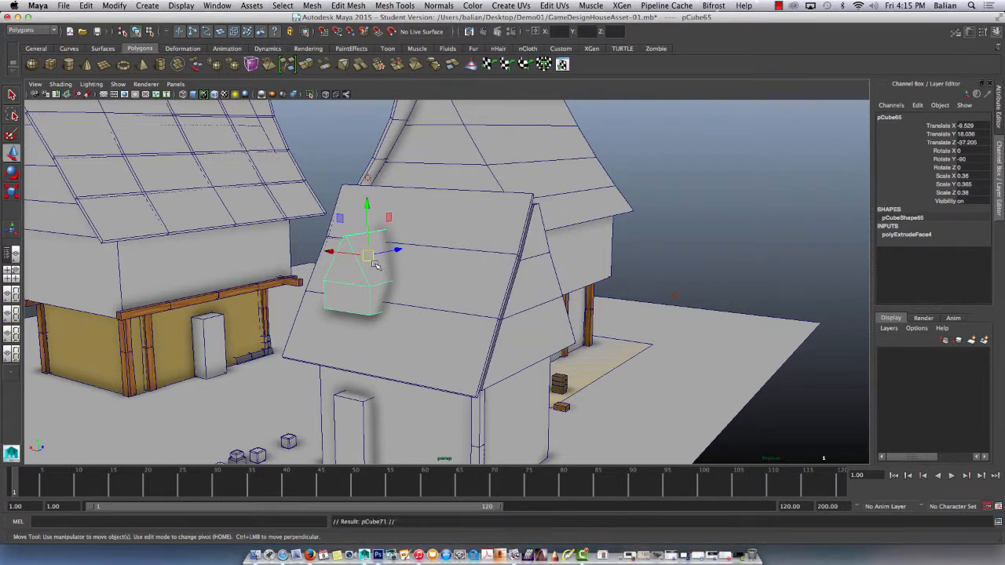
Duplicate the dormer and place the copy beside it on the same roof slope at Translate X -17.12.
key("ctrl+d")
left_click_drag(330, 253, 410, 261)
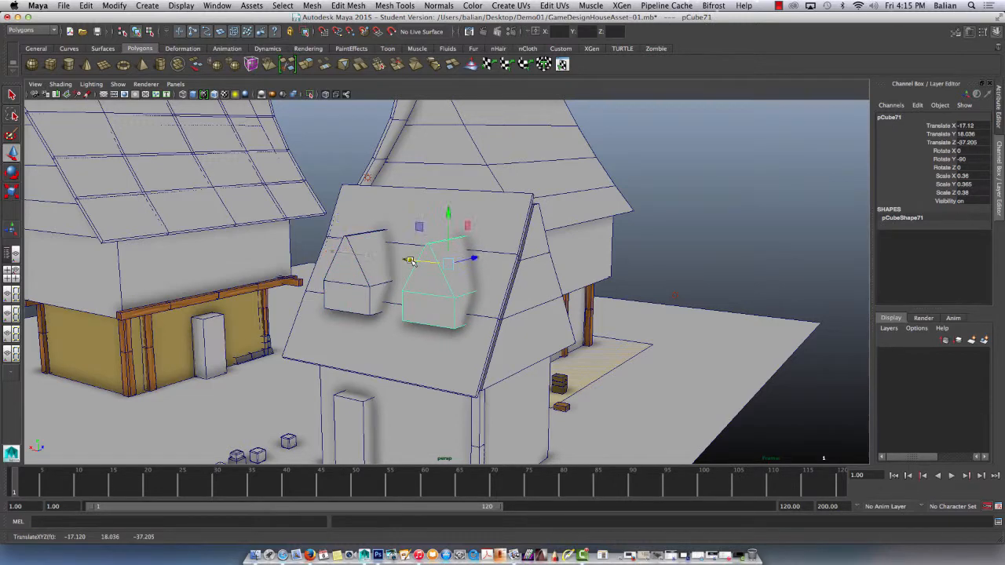
left_click(660, 222)
scroll(503, 306, "down", 5)
scroll(483, 319, "up", 2)
middle_click_drag(483, 320, 486, 279, "alt")
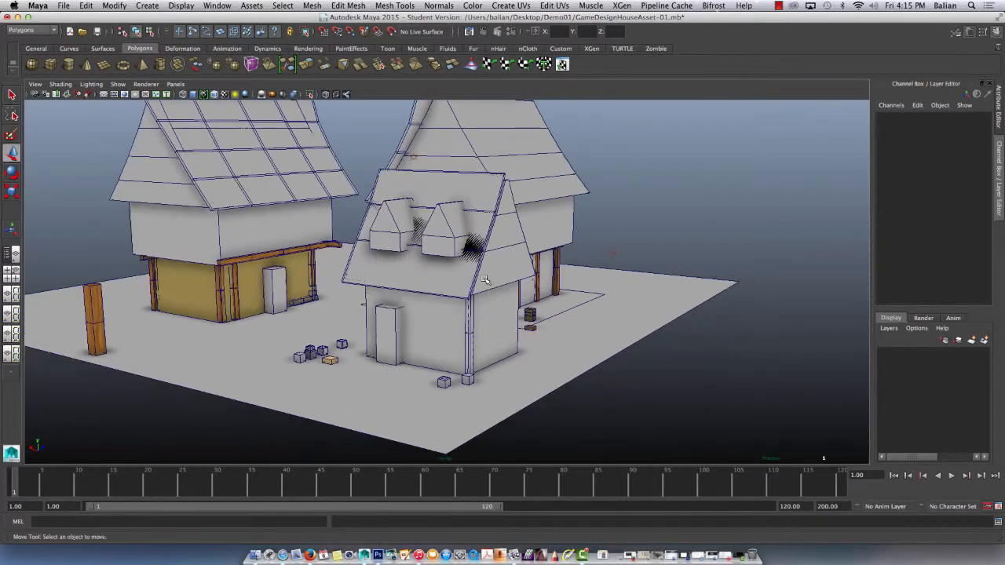
scroll(482, 283, "up", 3)
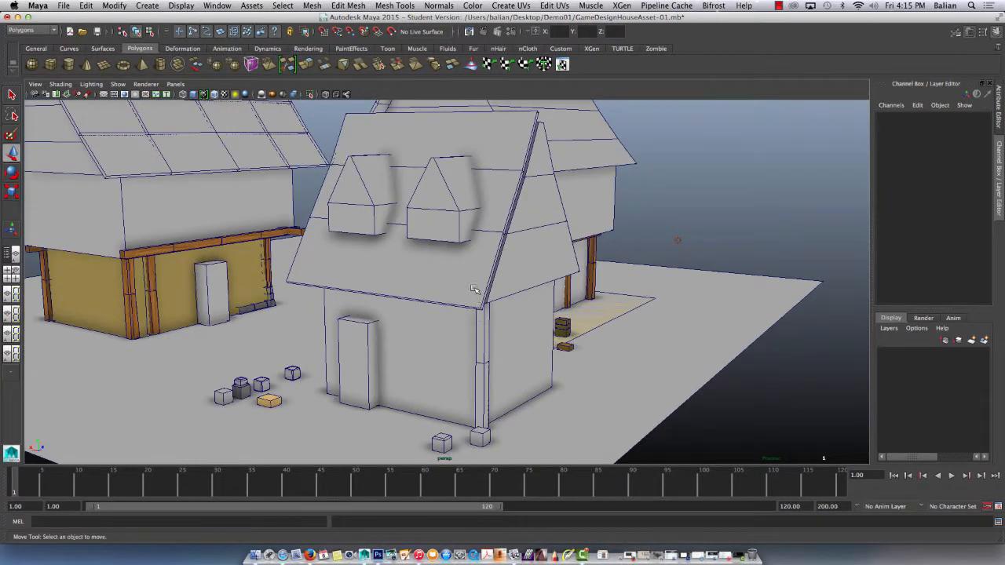
Check the UV layout of the small house's front corner post in the UV Texture Editor.
left_click(482, 351)
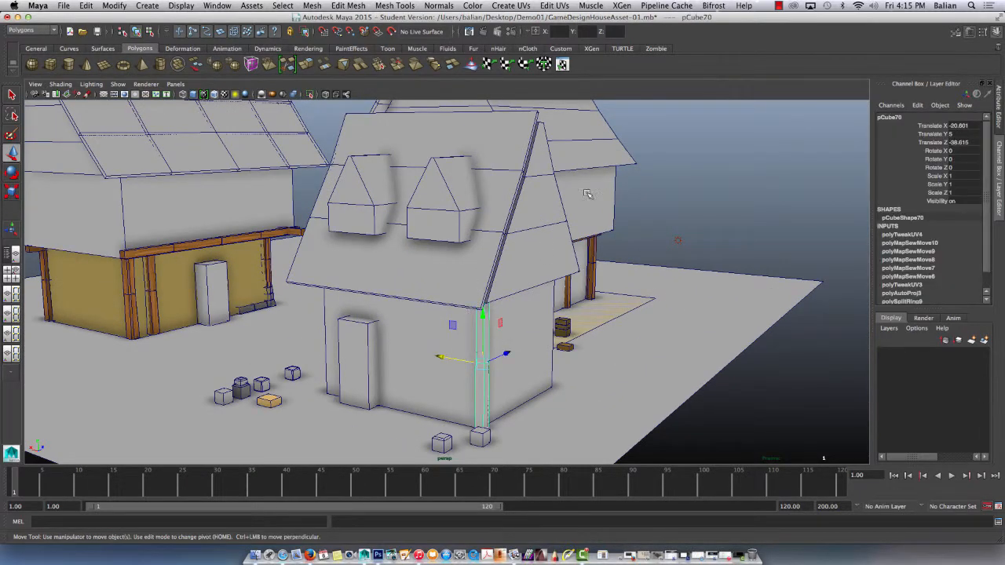
left_click(554, 7)
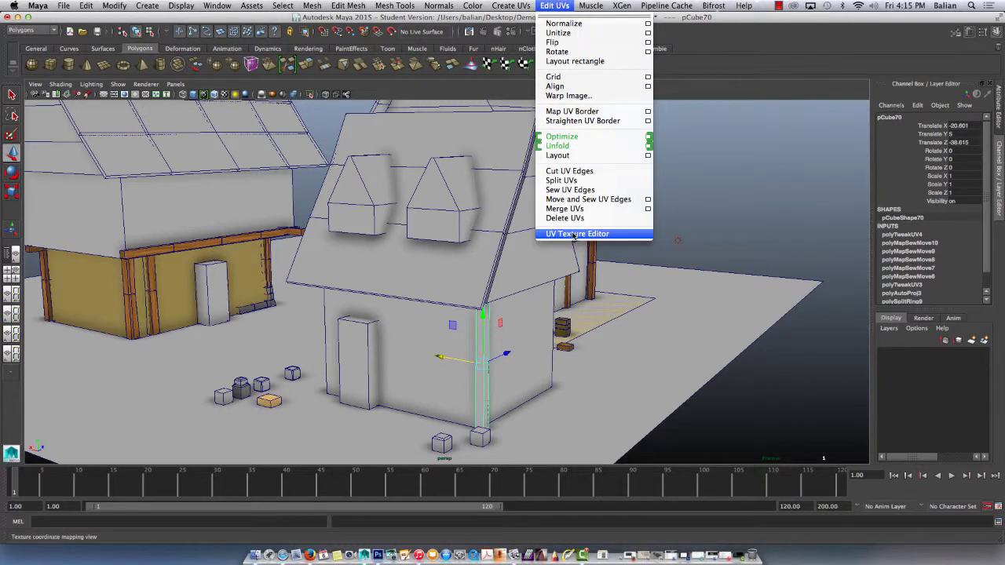
left_click(575, 244)
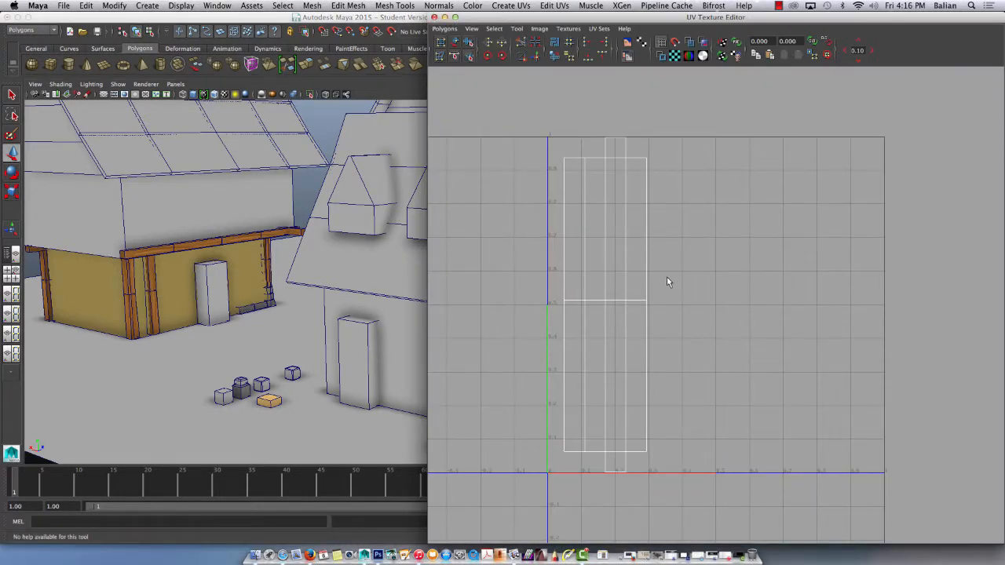
left_click(445, 17)
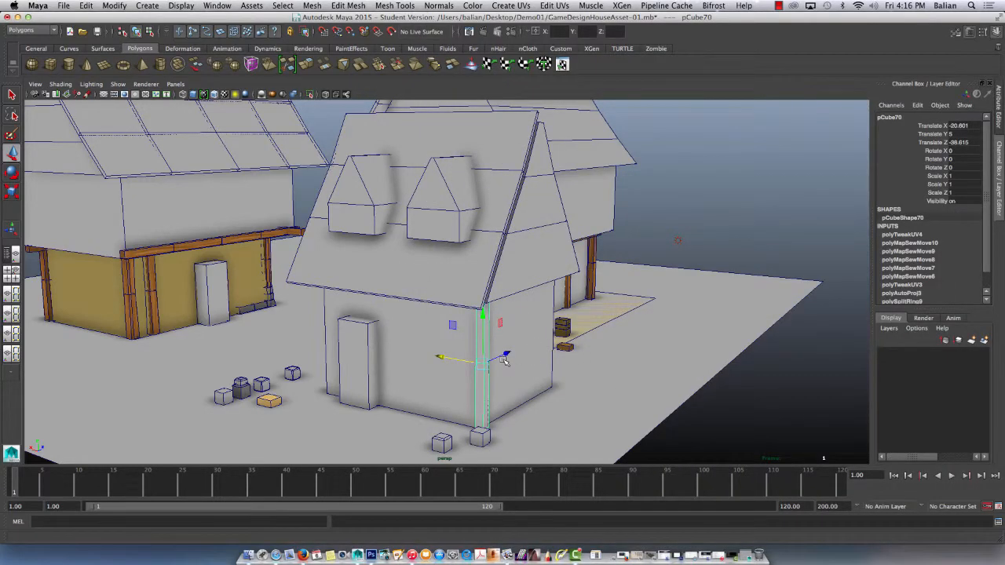
Duplicate the front corner post and move the copy along the side wall to the rear corner at Translate Z -27.012.
key("ctrl+d")
left_click_drag(507, 351, 570, 330)
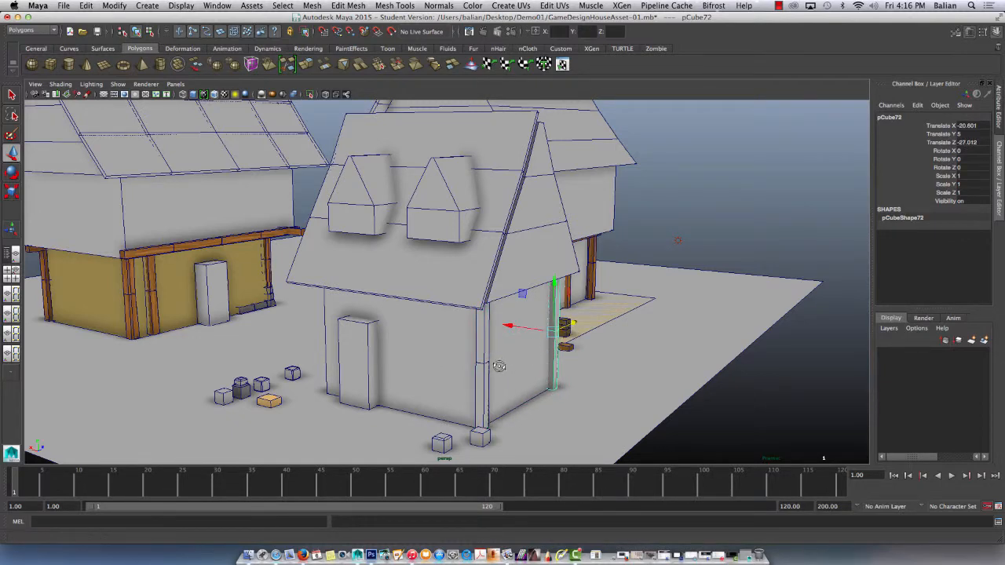
left_click_drag(501, 366, 358, 349, "alt")
left_click_drag(301, 329, 471, 370, "alt")
Rotate the rear corner post to 90 degrees around Y.
key("e")
double_click(976, 161)
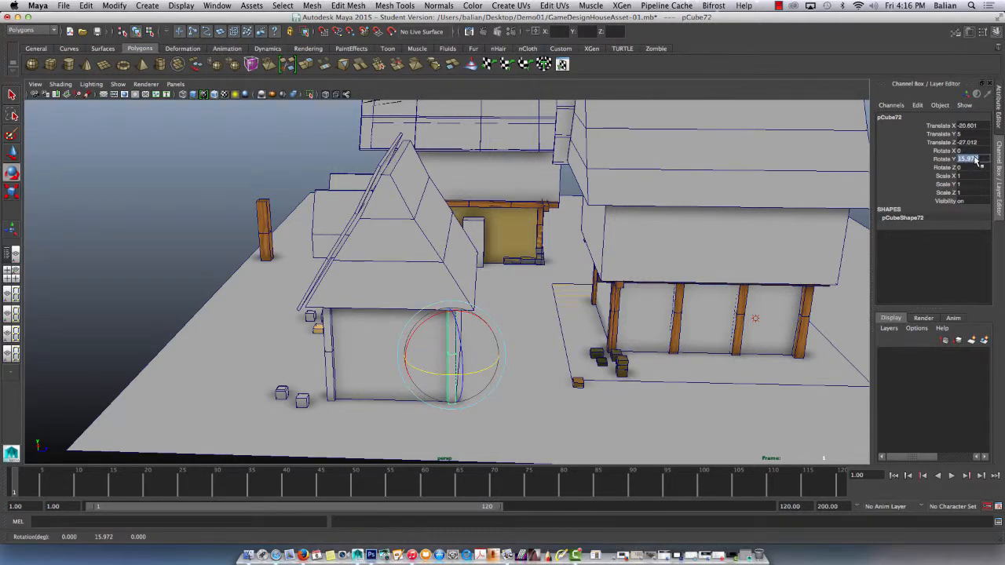
type("90")
key("Return")
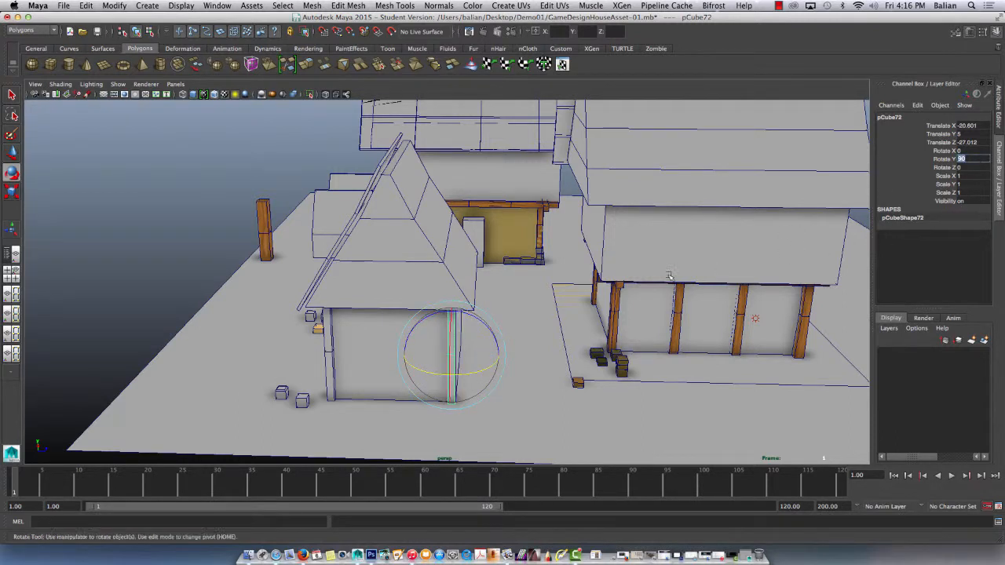
left_click_drag(451, 341, 350, 334, "alt")
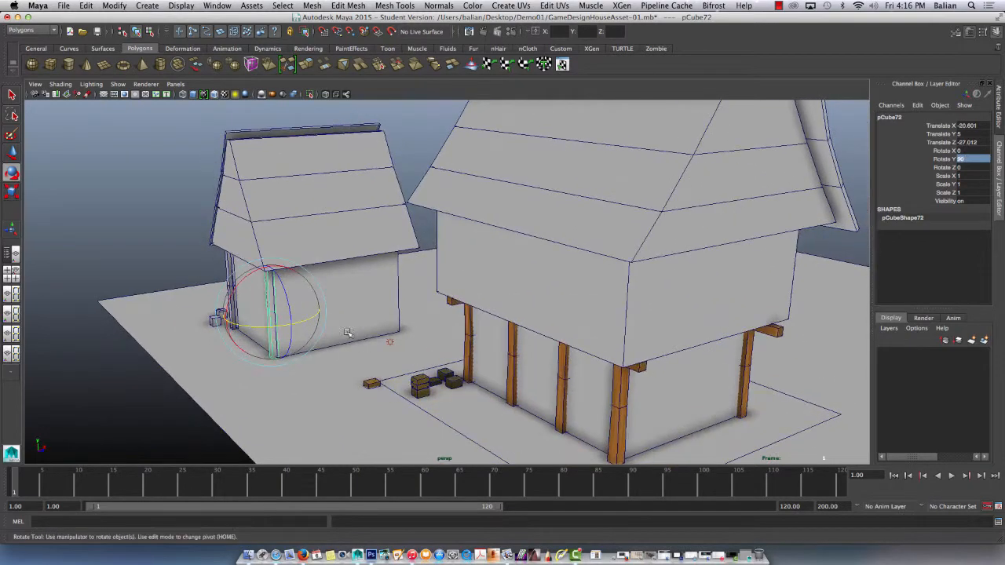
left_click_drag(292, 304, 440, 295, "alt")
Duplicate the original front corner post and move the copy to the front corner nearest the door at Translate X -5.378.
left_click(715, 226)
left_click(625, 297)
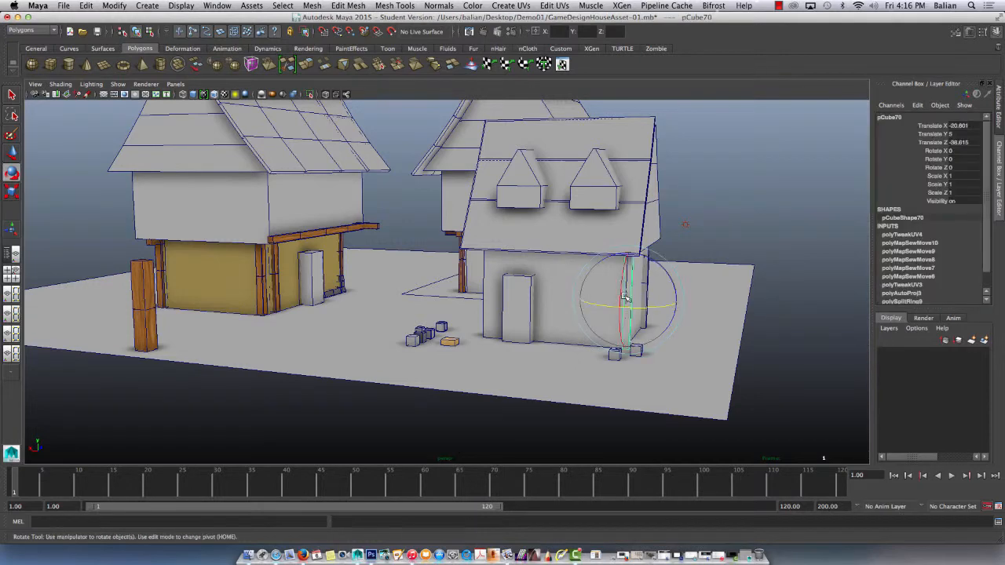
key("w")
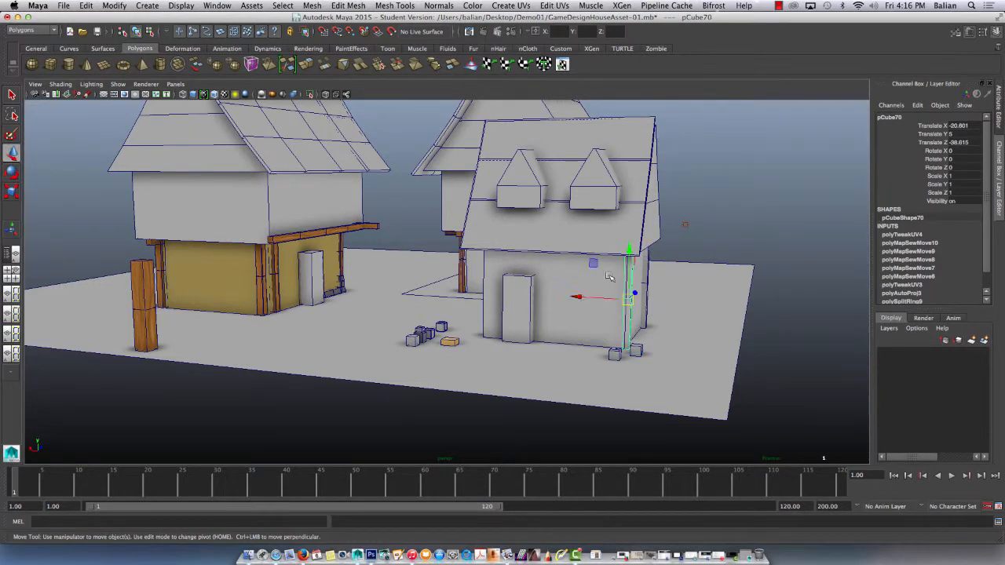
scroll(609, 281, "up", 4)
left_click_drag(677, 304, 435, 310, "alt")
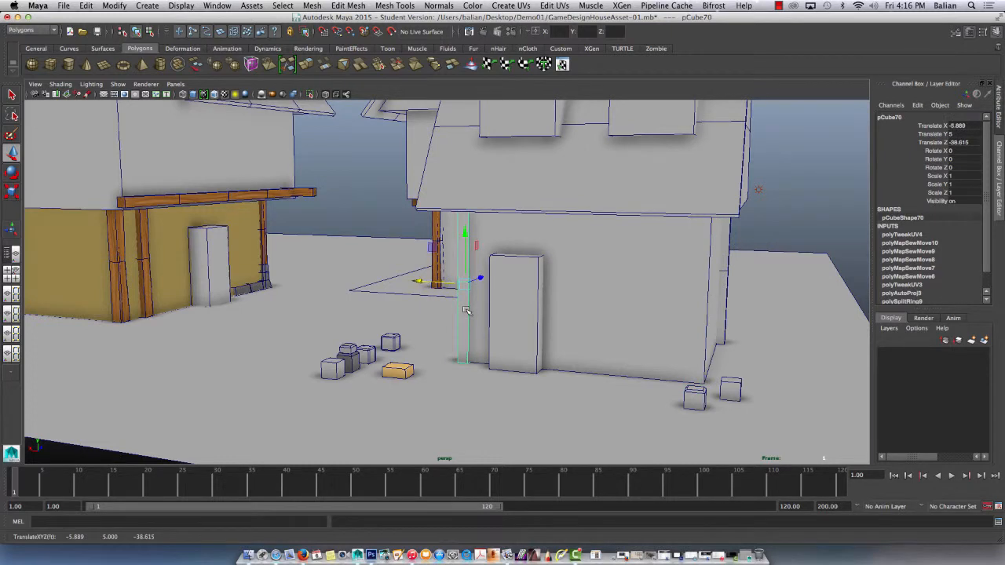
key("z")
key("ctrl+d")
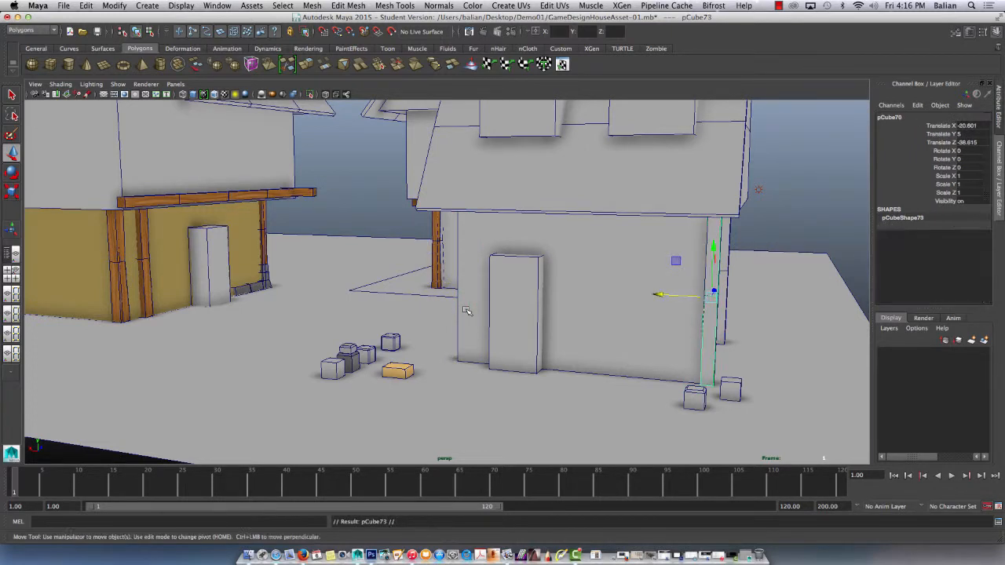
left_click_drag(663, 295, 424, 305)
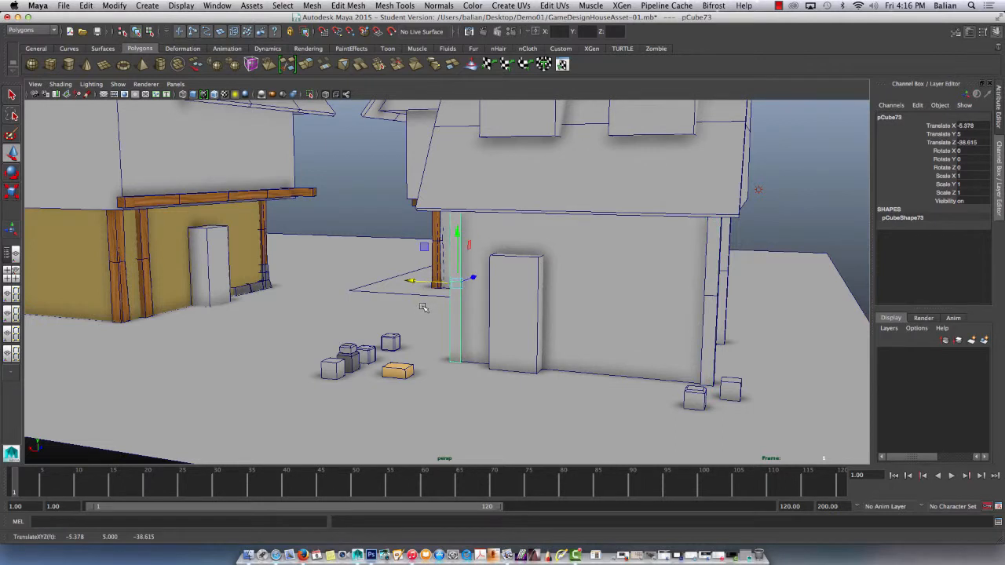
Rotate the post at the corner nearest the door to -90 degrees around Y.
key("e")
left_click_drag(483, 288, 450, 291)
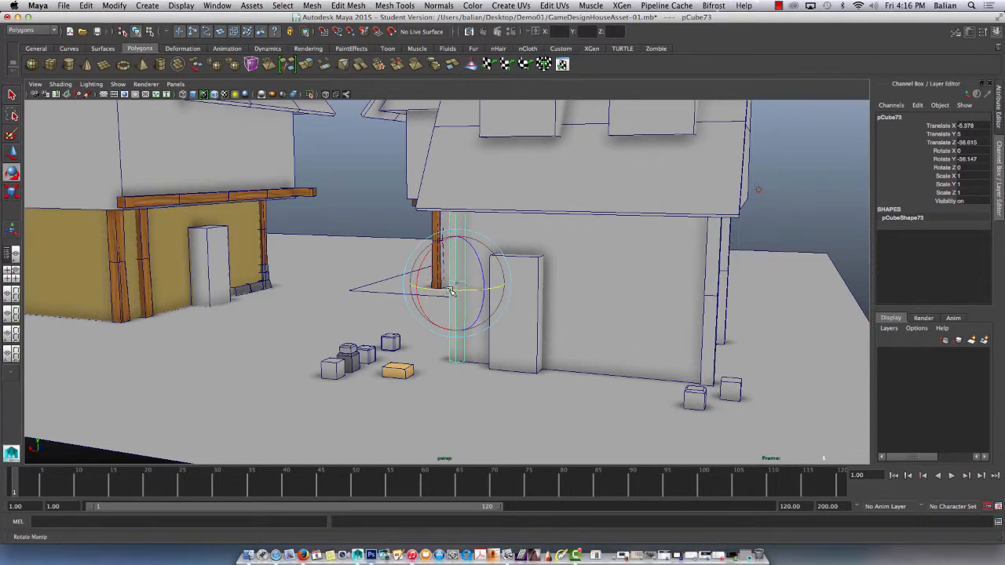
left_click(971, 159)
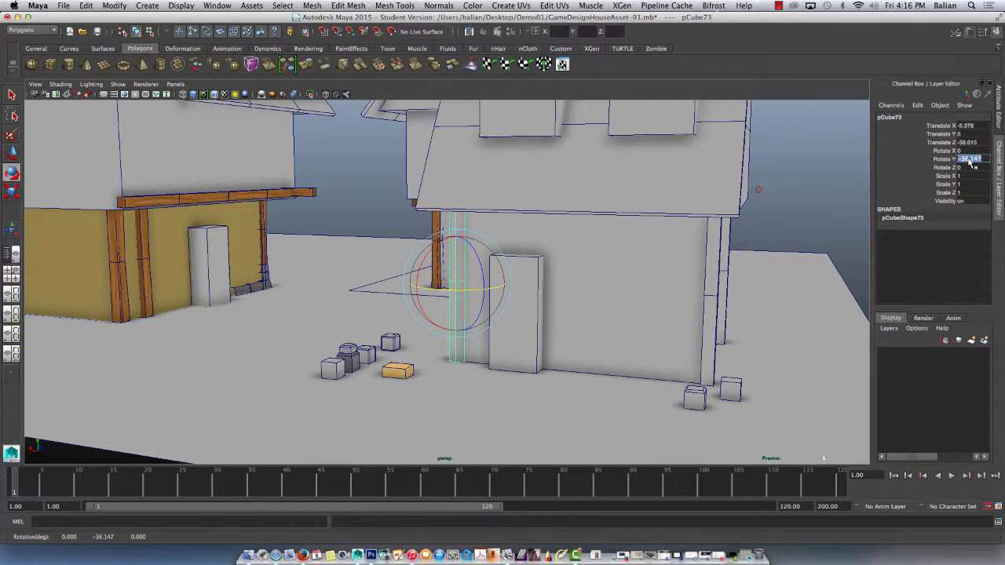
type("-90")
key("Return")
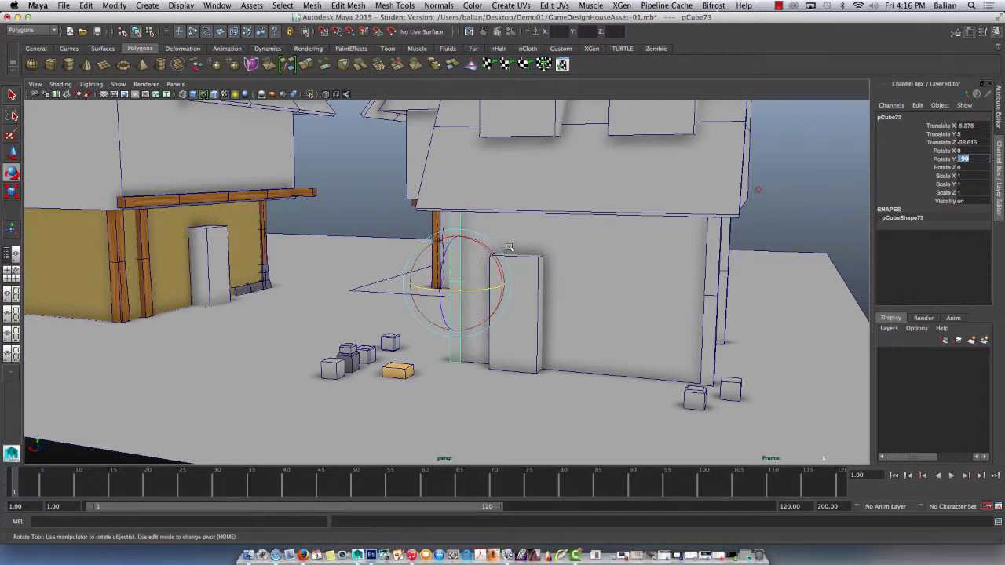
middle_click_drag(508, 247, 513, 261, "alt")
Duplicate the corner post and place the copy on the front wall just past the door at Translate X -12.96.
key("super+d")
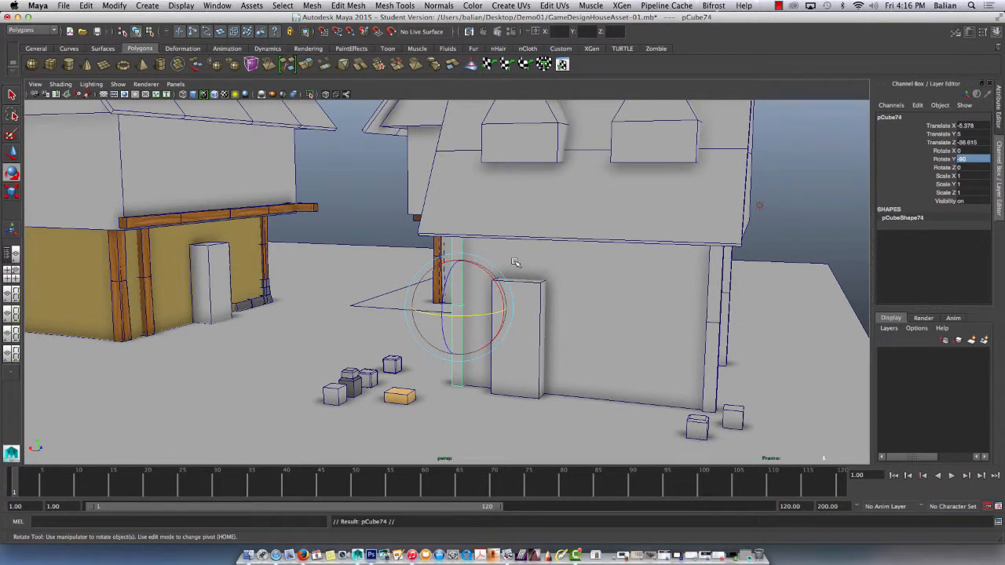
key("w")
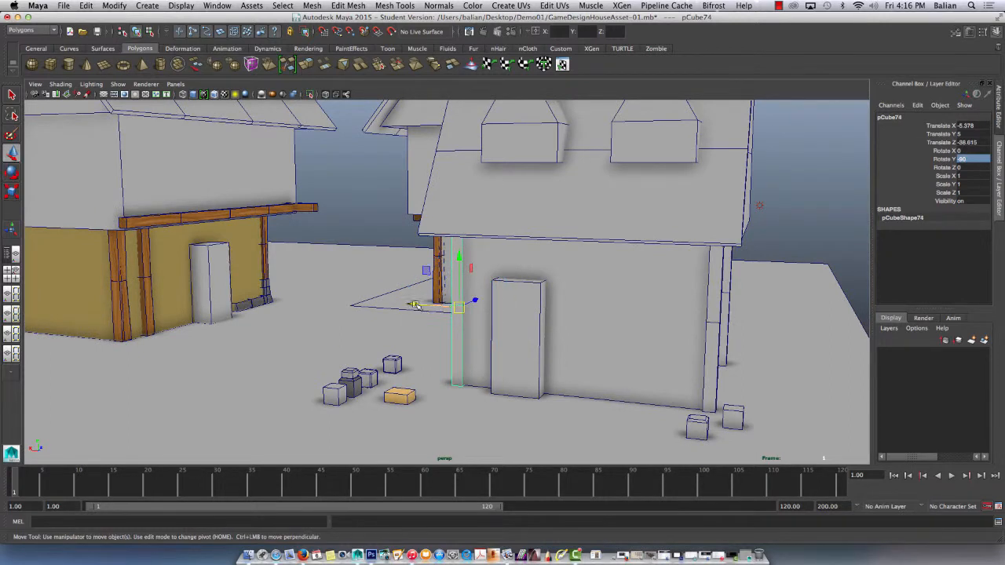
left_click_drag(417, 306, 531, 312)
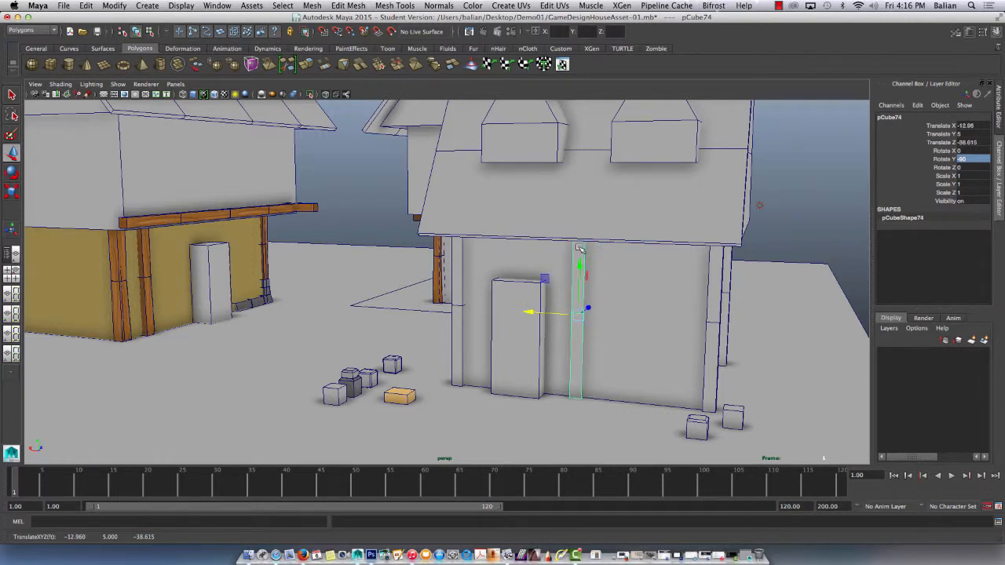
Duplicate the post beside the door, raise the copy to Translate Y 7.412, and lay it horizontal with Rotate X -90.
key("ctrl+d")
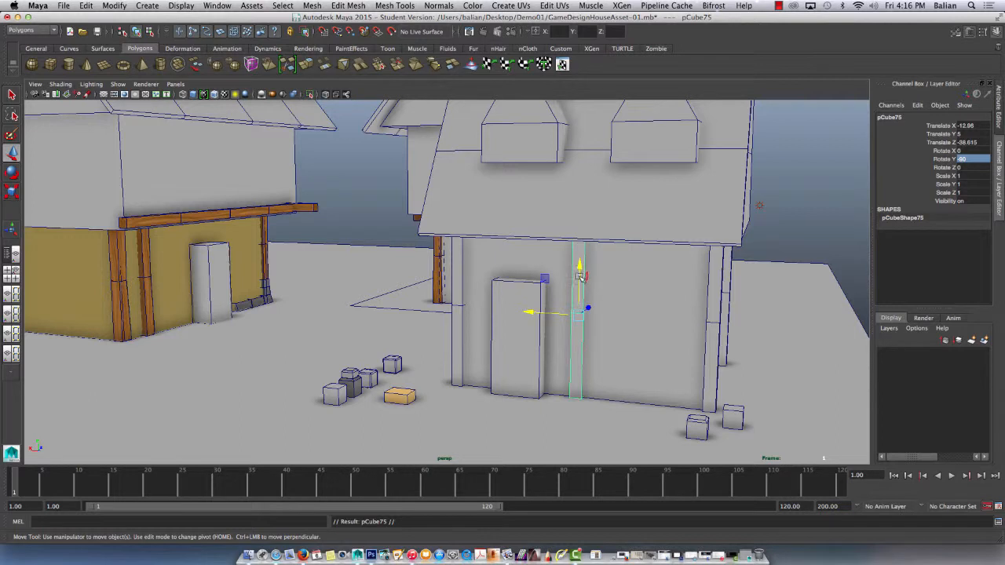
left_click_drag(579, 248, 799, 206)
key("e")
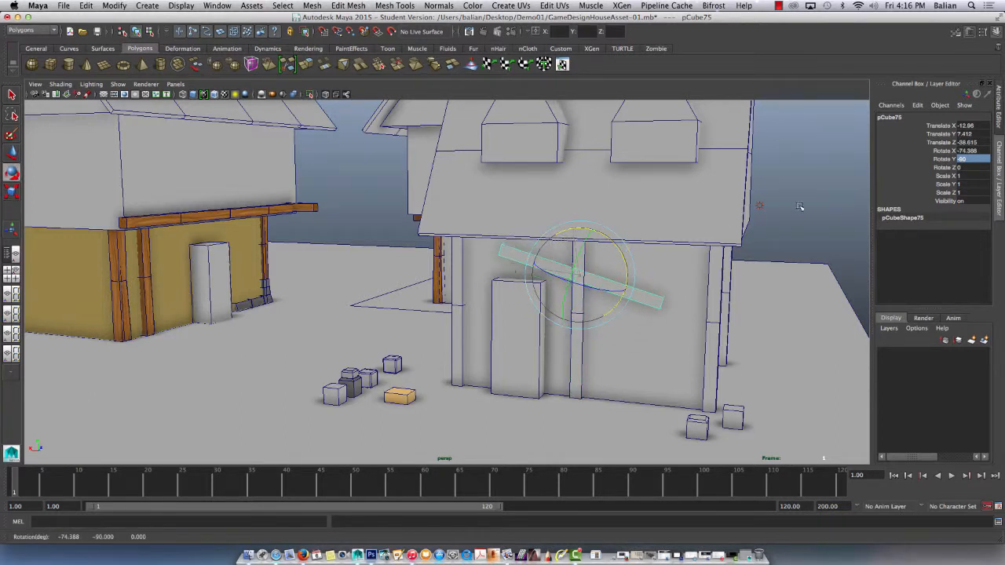
double_click(979, 150)
type("-90")
key("Return")
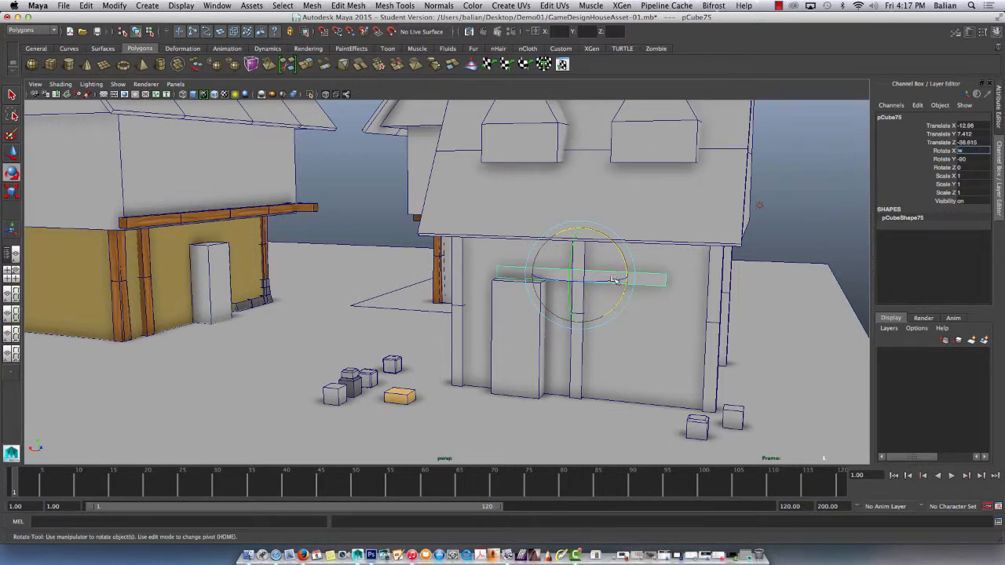
left_click(800, 225)
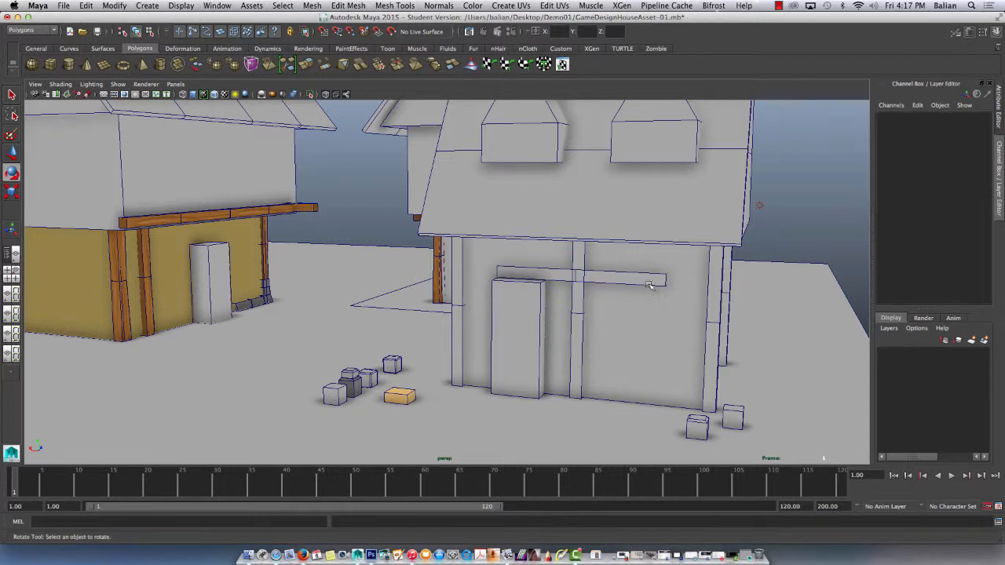
Raise the horizontal beam to Translate Y 9.428 under the eave, and place a duplicate further along the wall at Translate X -17.957.
left_click(651, 282)
key("w")
left_click_drag(583, 237, 581, 202)
left_click_drag(555, 248, 632, 234)
key("ctrl+d")
scroll(573, 179, "down", 5)
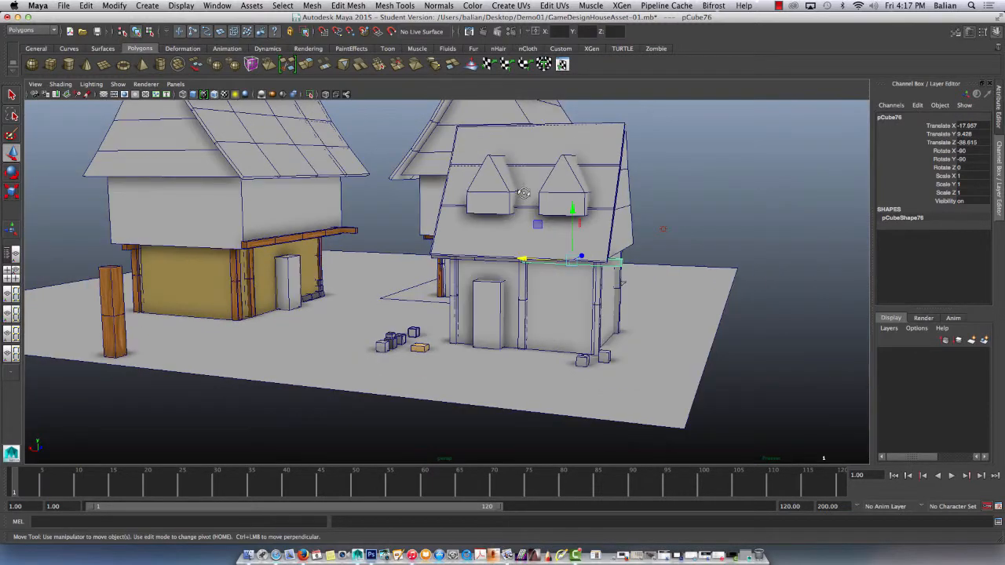
Duplicate the front eave beam at the outer corner and turn the copy perpendicular to the front wall with Rotate Y -180.
left_click_drag(523, 191, 460, 193, "alt")
scroll(408, 272, "up", 3)
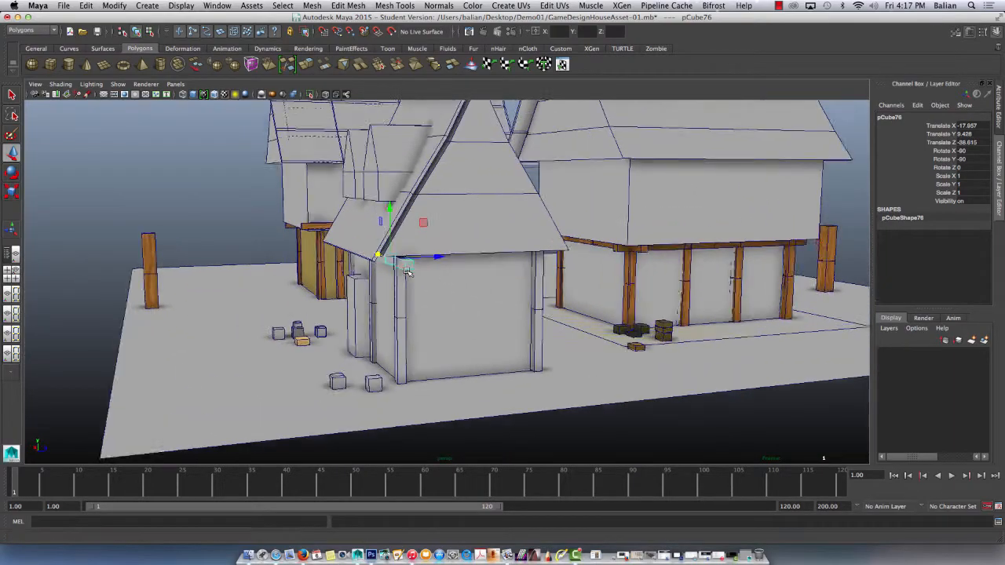
left_click_drag(426, 276, 479, 302, "alt")
key("ctrl+d")
key("e")
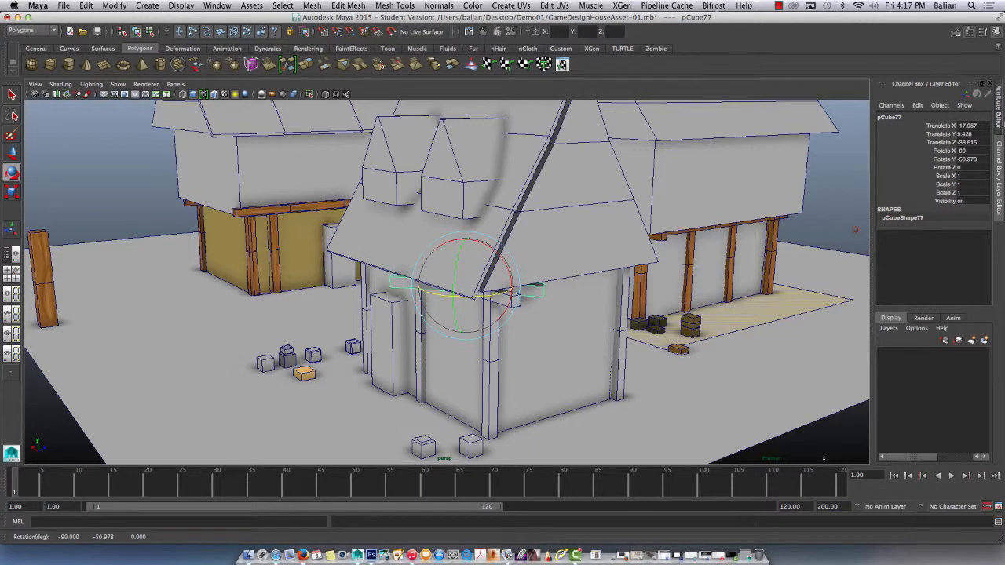
left_click(981, 162)
type("-90")
key("Return")
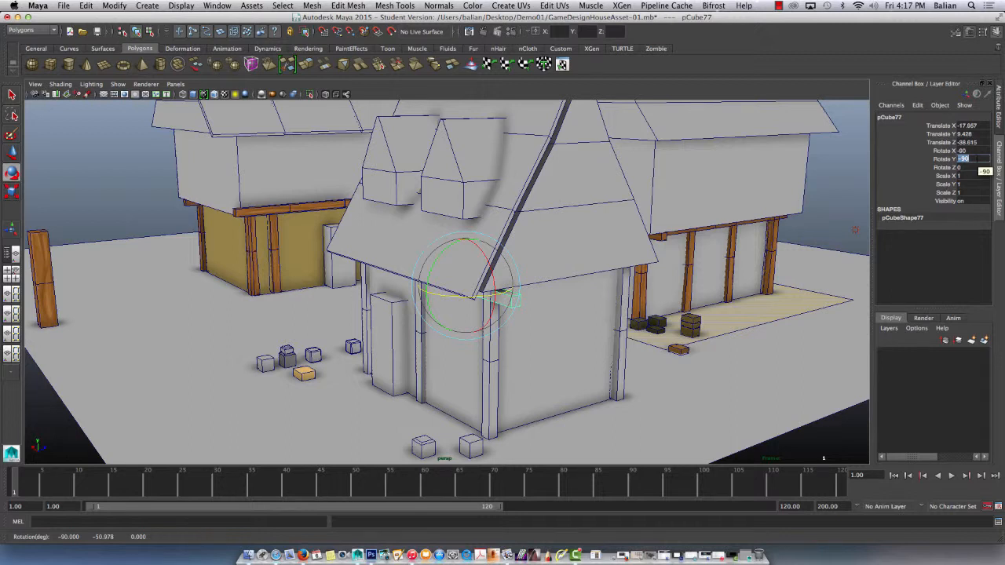
type("-180")
key("Return")
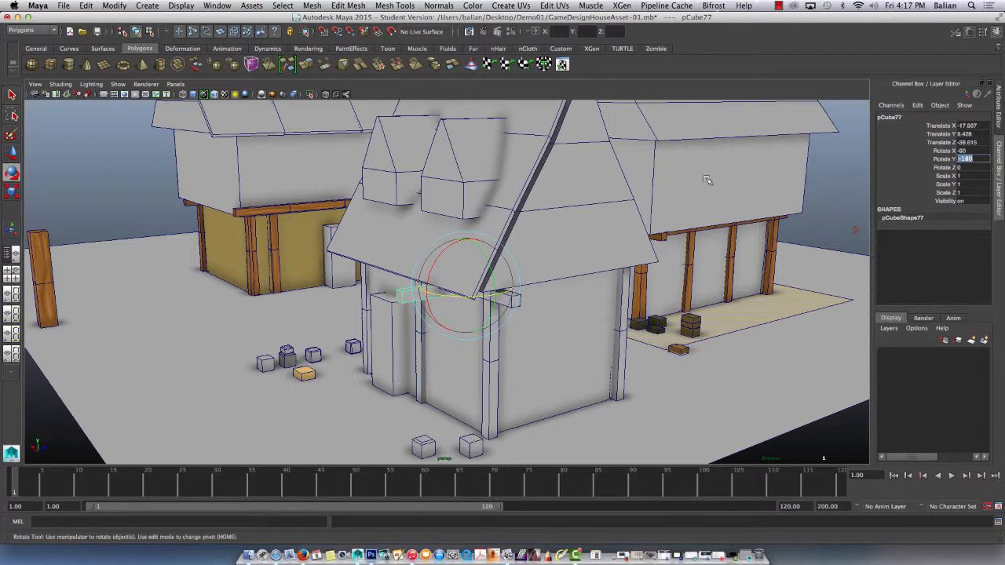
Move the turned beam outward to the house's side wall at Translate X -20.947.
left_click(12, 95)
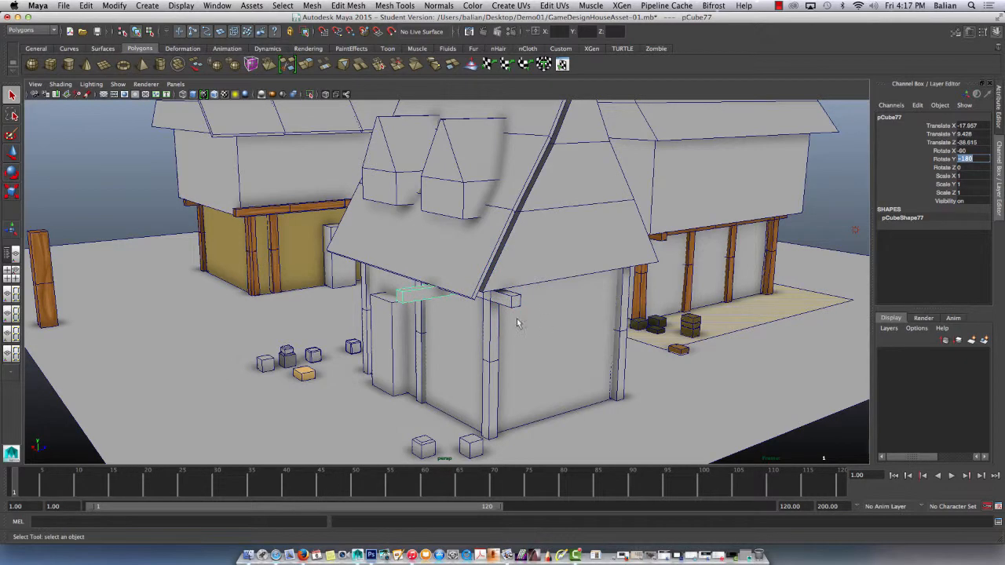
scroll(438, 276, "down", 3)
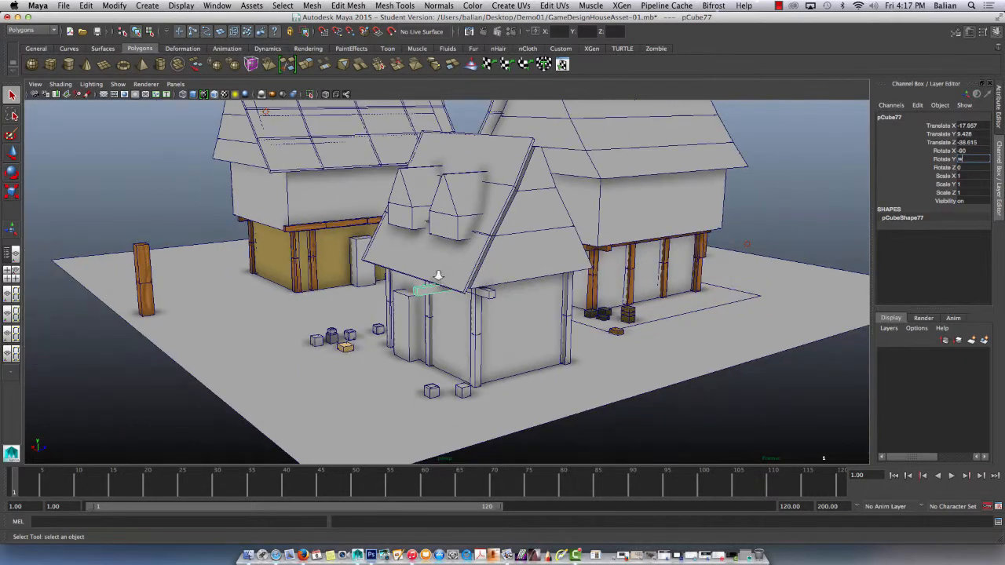
scroll(437, 274, "up", 2)
left_click_drag(401, 276, 470, 297, "alt")
key("w")
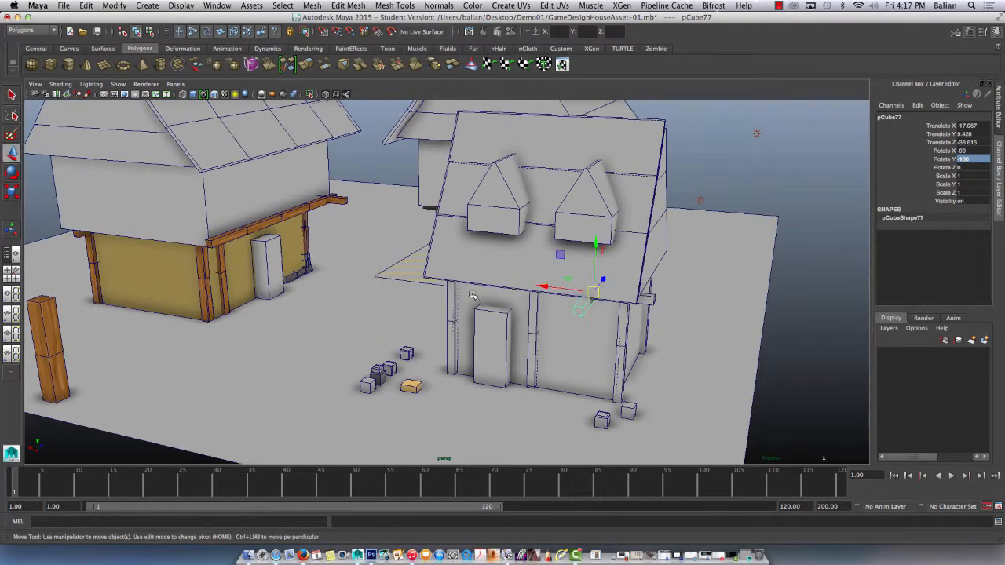
left_click_drag(553, 287, 502, 301)
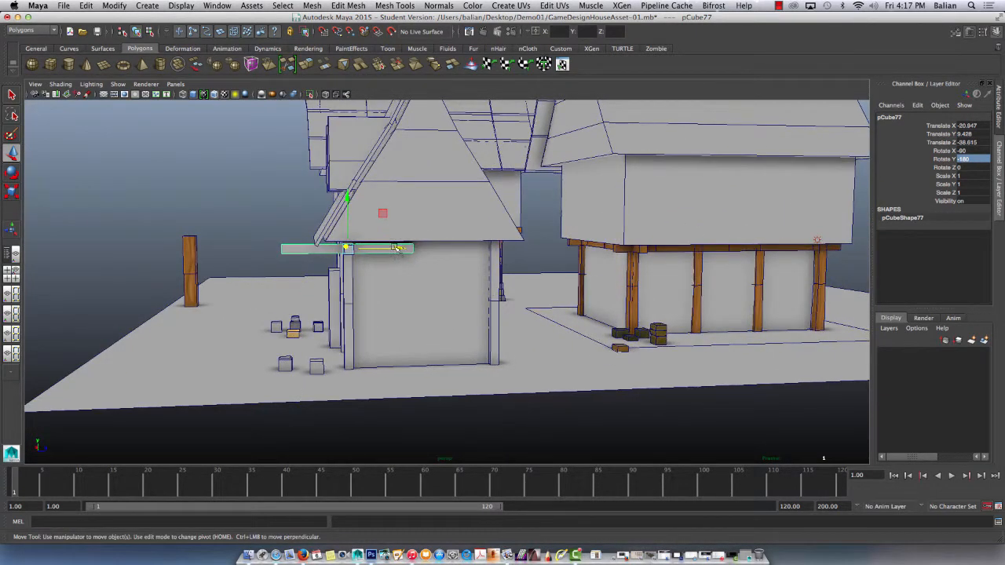
Slide the side beam along the wall, shorten it to Scale Y 0.802, and place a duplicate at Translate Z -28.338.
left_click_drag(398, 249, 529, 270)
key("r")
key("w")
key("ctrl+d")
scroll(549, 326, "up", 2)
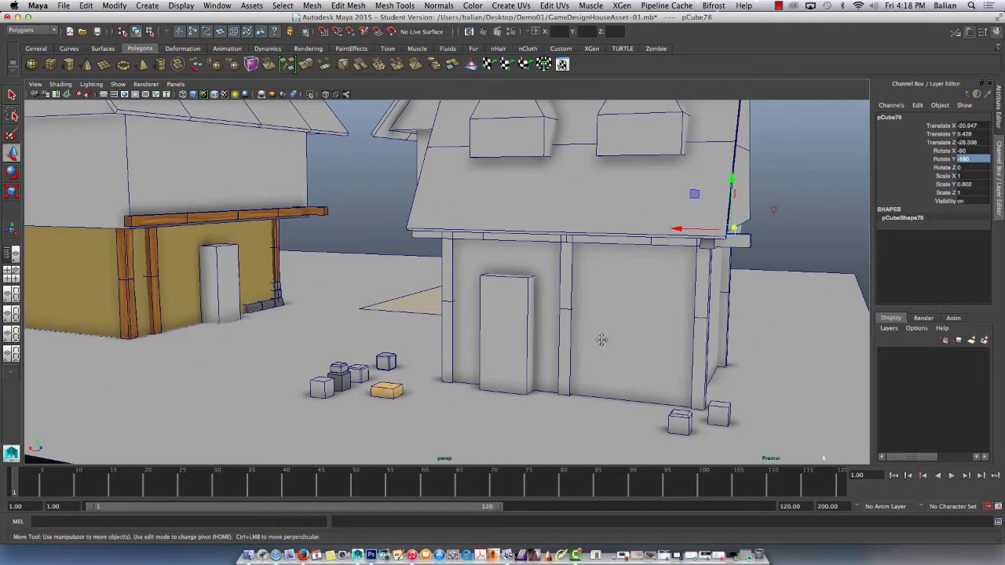
Move the plain cube at the house corner clear of the bevelled one to Translate X -23.632.
scroll(589, 339, "up", 2)
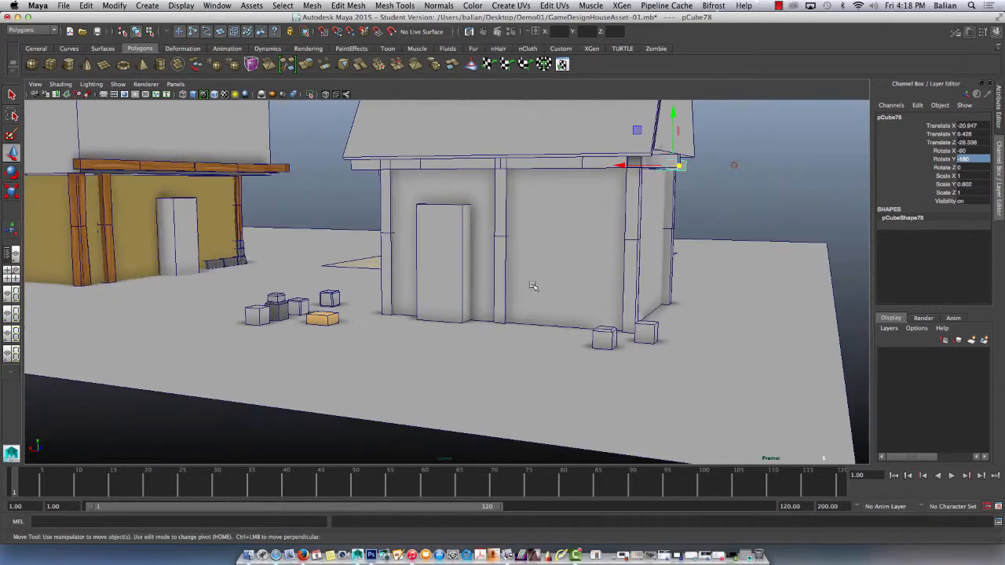
left_click(606, 331)
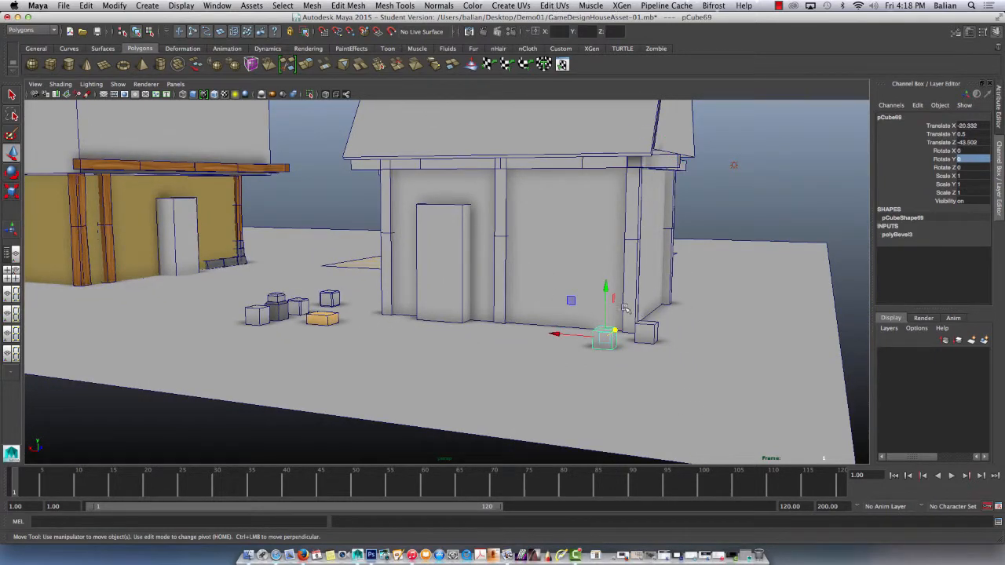
left_click_drag(610, 302, 601, 339, "alt")
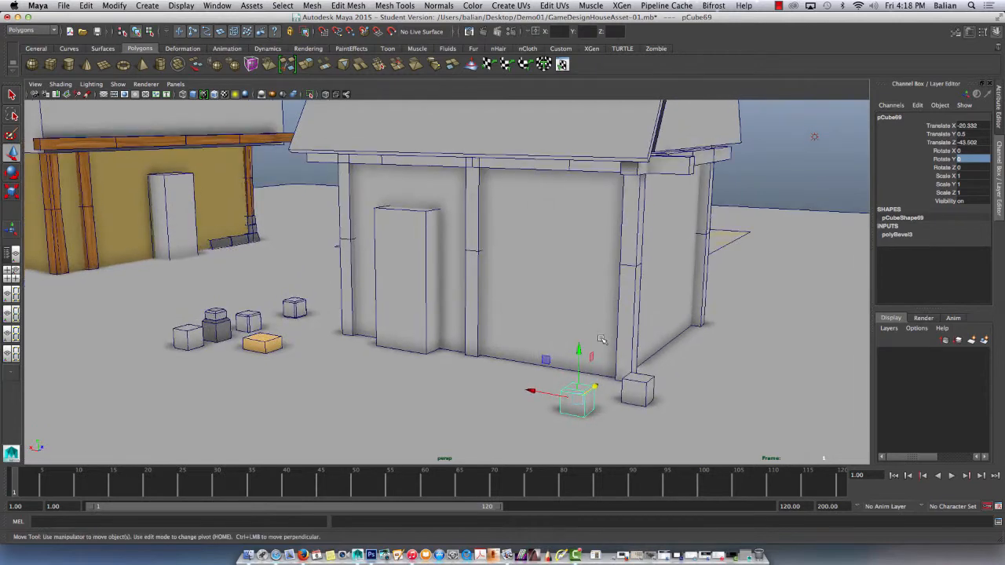
left_click(631, 382)
left_click_drag(600, 384, 641, 390)
Switch to Photoshop, examine the corner sketches in cornerDETAILS.psd fitted to the window, and return to Maya.
left_click(371, 556)
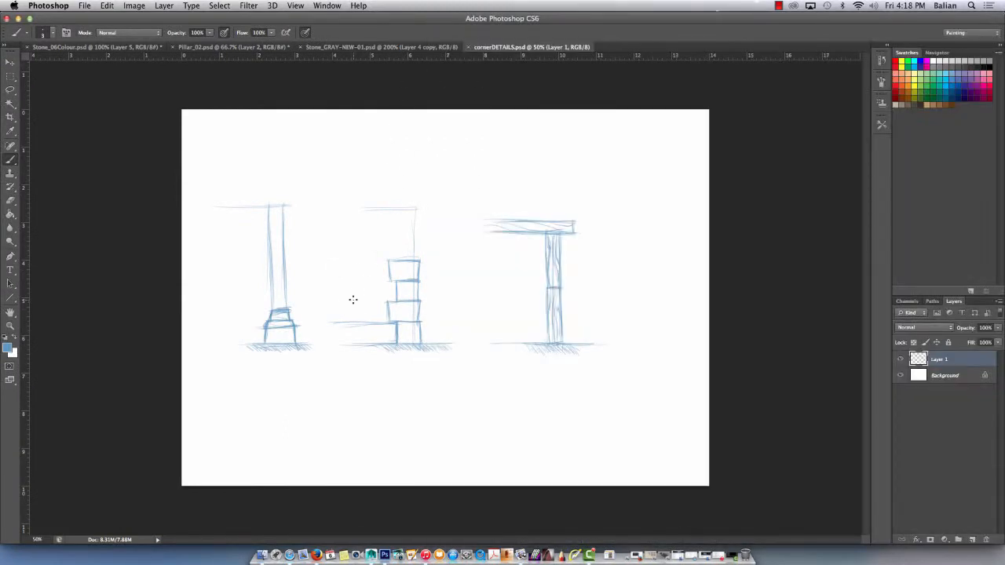
key("super+0")
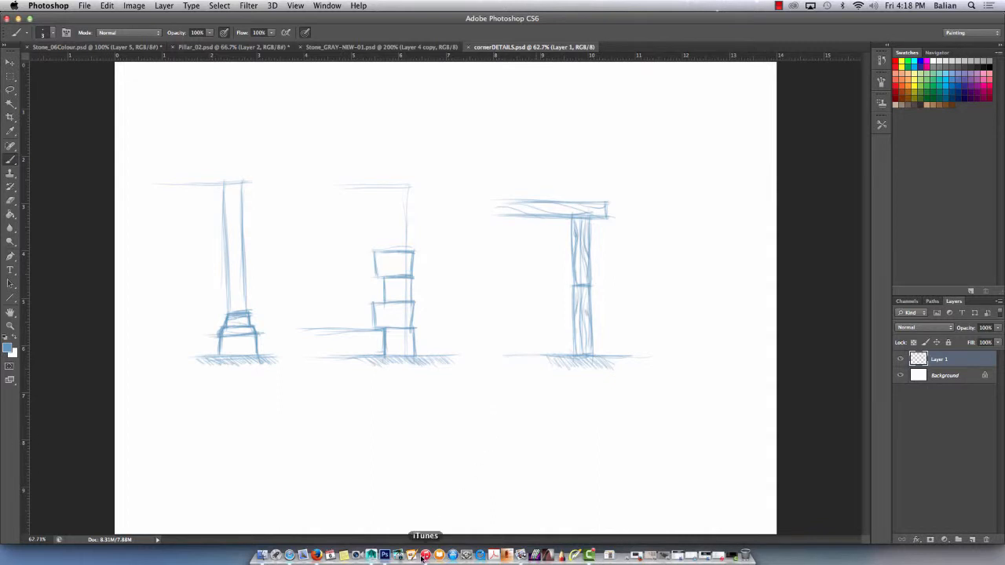
left_click(371, 556)
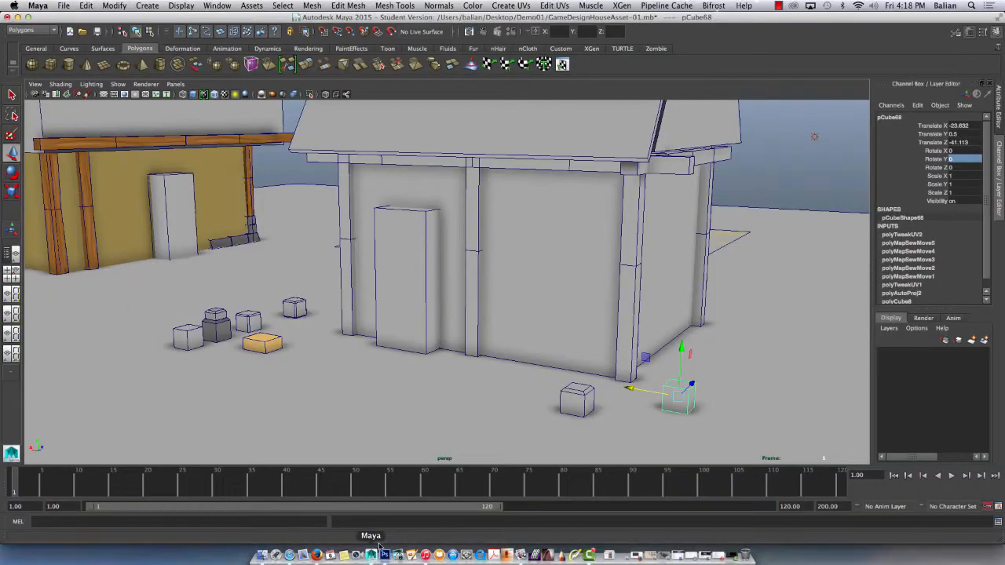
Place the bevelled cube under the corner post as its base at Translate X -20.718 and Translate Z -38.621.
left_click(585, 394)
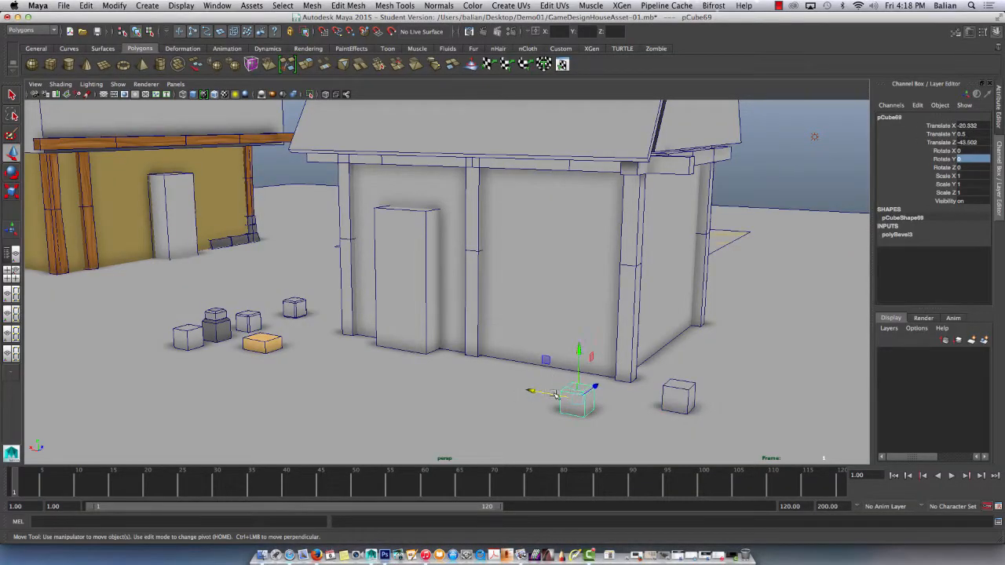
left_click_drag(597, 389, 539, 373)
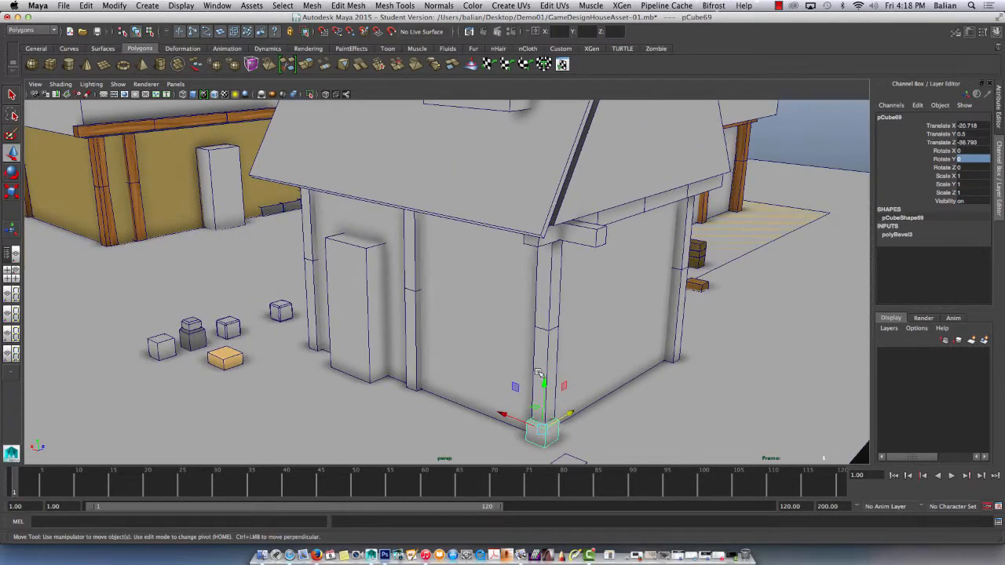
middle_click_drag(539, 373, 480, 298, "alt")
scroll(479, 298, "up", 10)
left_click_drag(459, 340, 427, 339, "alt")
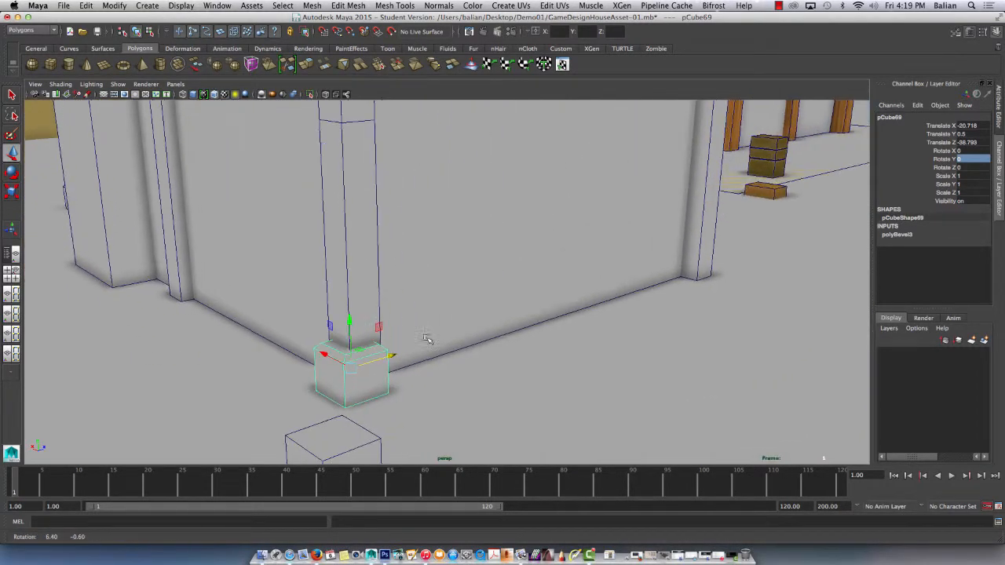
left_click_drag(375, 363, 403, 356)
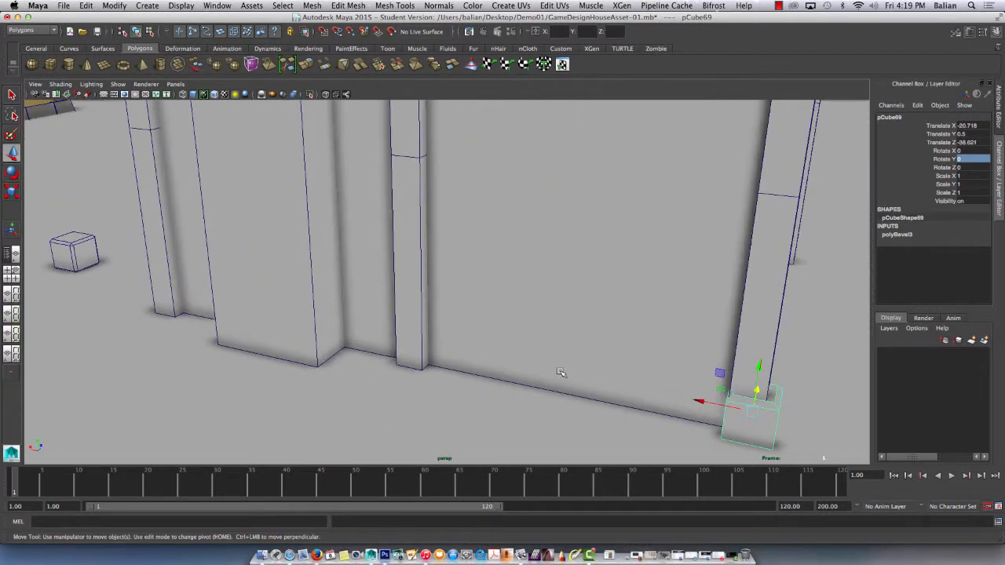
Widen the bevelled base block to Scale X 1.218 and shift it to Translate X -20.565.
key("e")
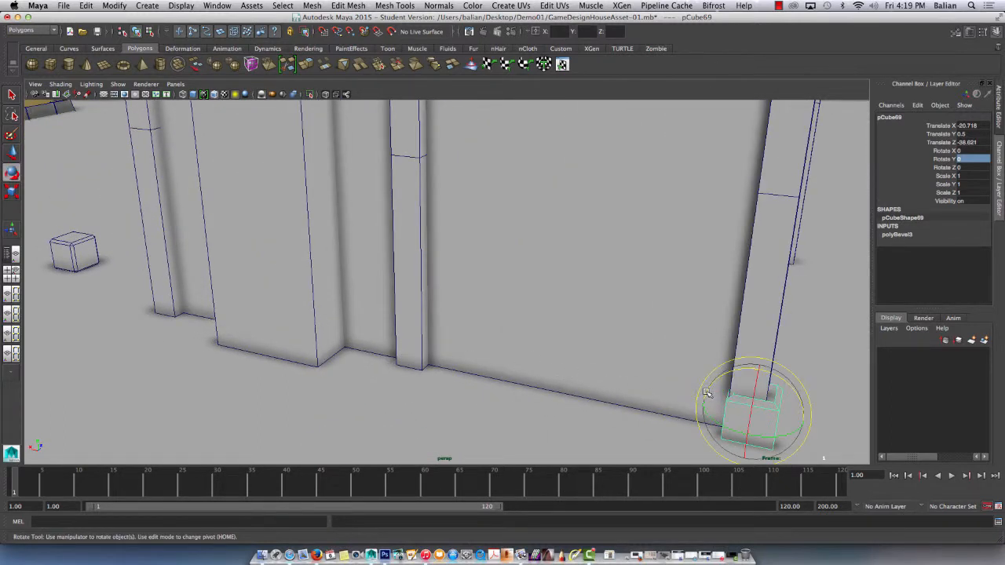
key("r")
left_click_drag(704, 400, 695, 401)
key("w")
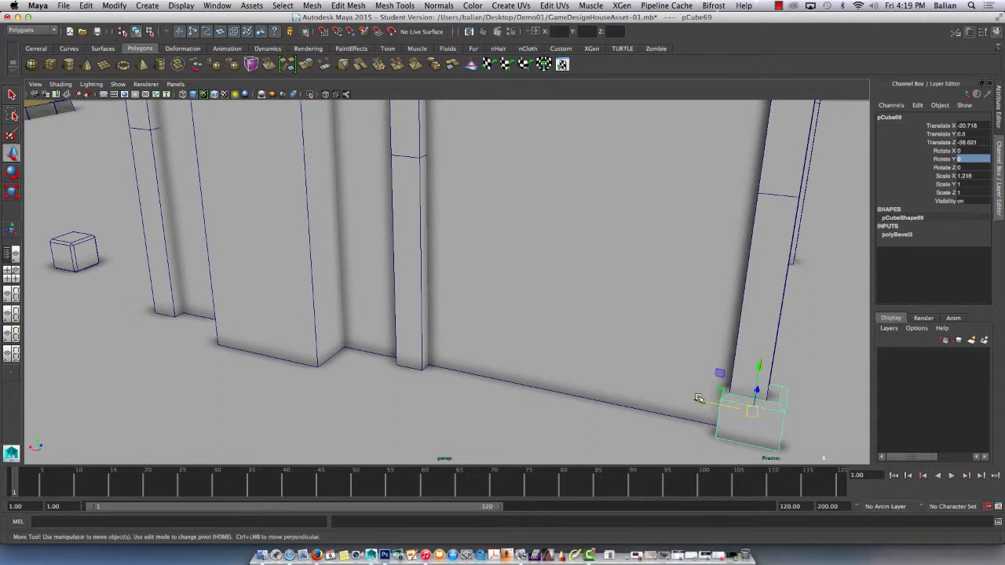
left_click_drag(694, 400, 705, 400)
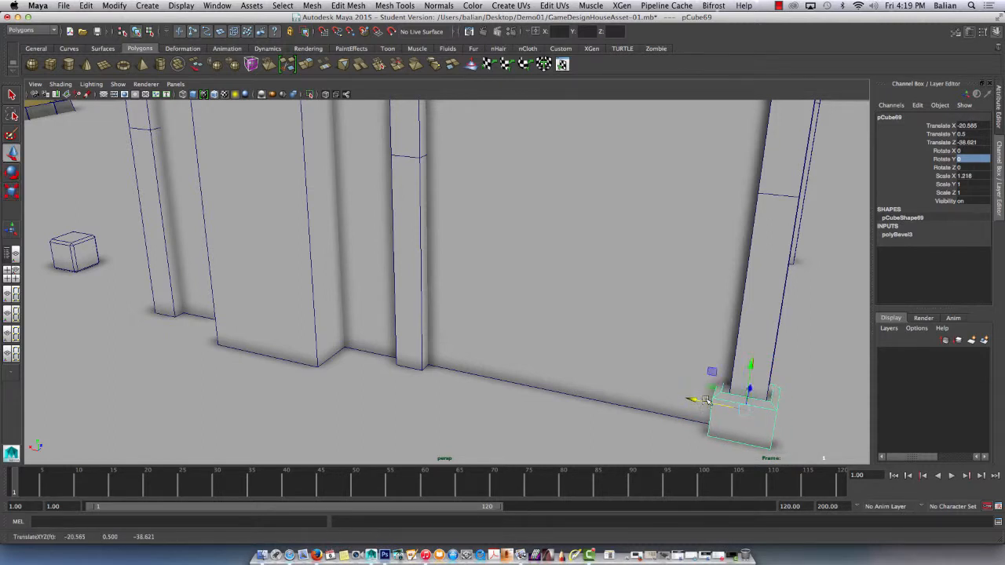
Stretch the base block to Scale Z 1.185 and centre it under the post at Translate X -20.611, Z -38.587.
left_click_drag(676, 352, 599, 301, "alt")
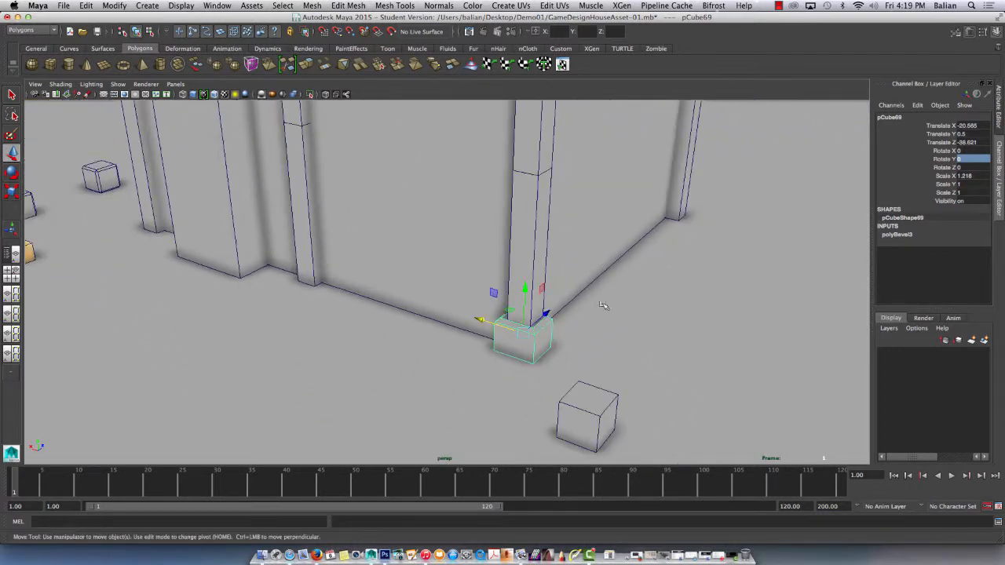
left_click_drag(541, 322, 435, 327)
key("r")
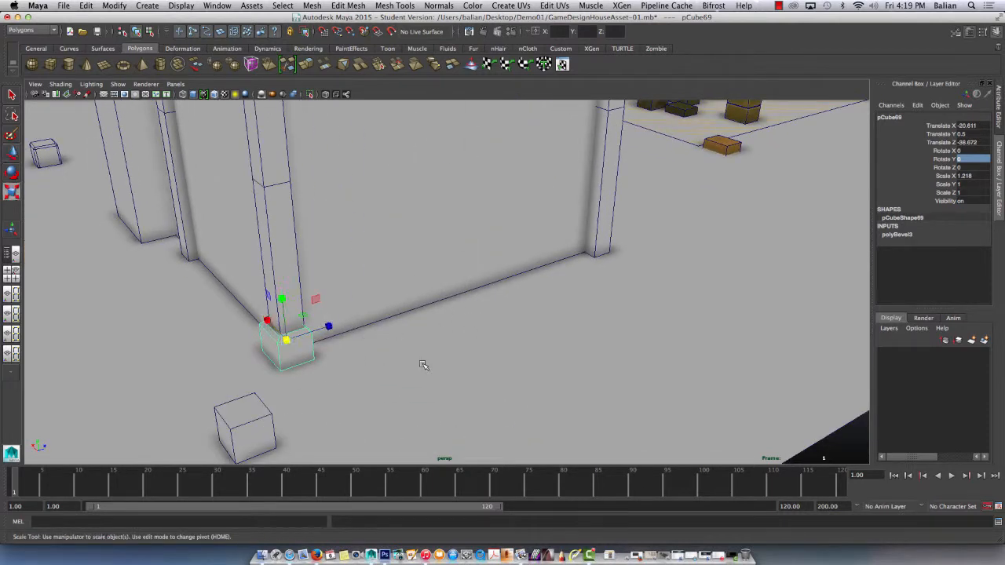
middle_click_drag(326, 324, 334, 325)
key("w")
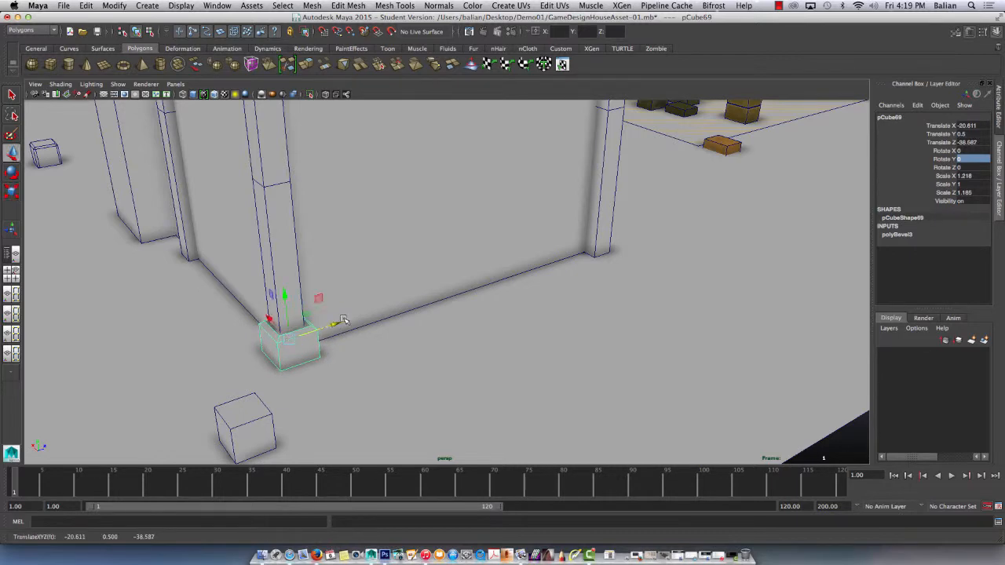
left_click_drag(346, 320, 343, 310, "alt")
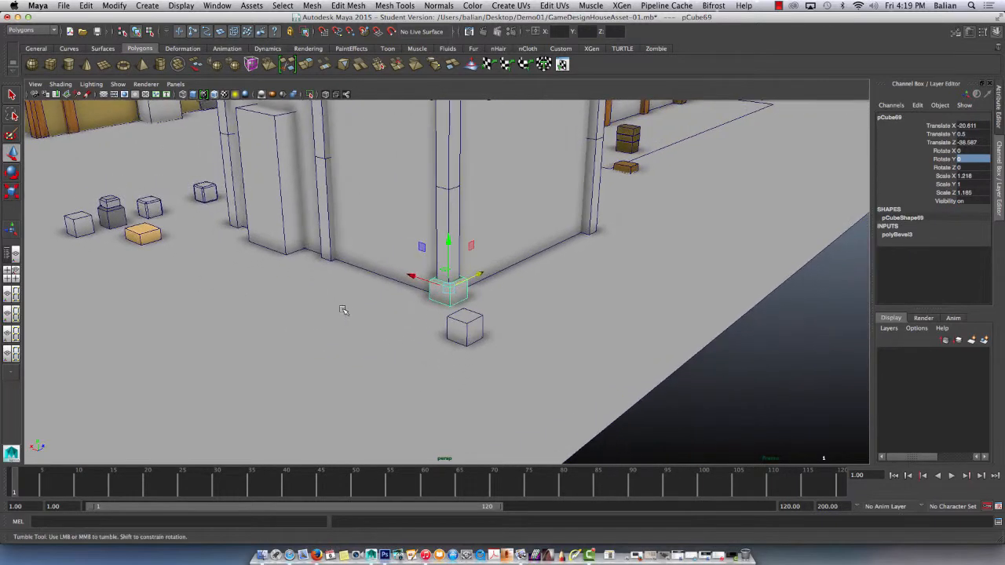
Duplicate the plain cube and stack the copy on the base block at Translate X -20.603, Y 1.513, Z -38.554.
left_click(466, 324)
key("ctrl+d")
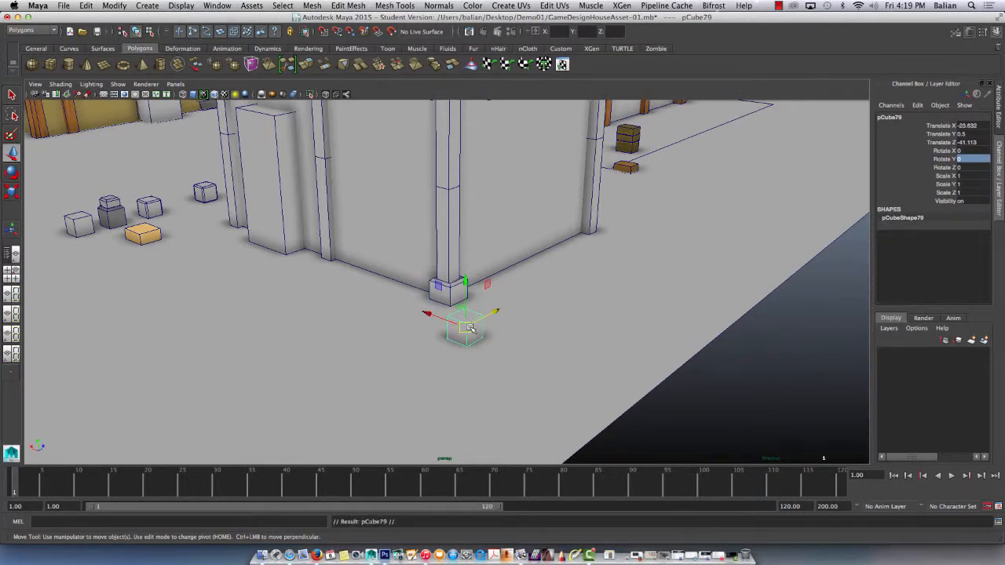
left_click_drag(443, 315, 453, 246)
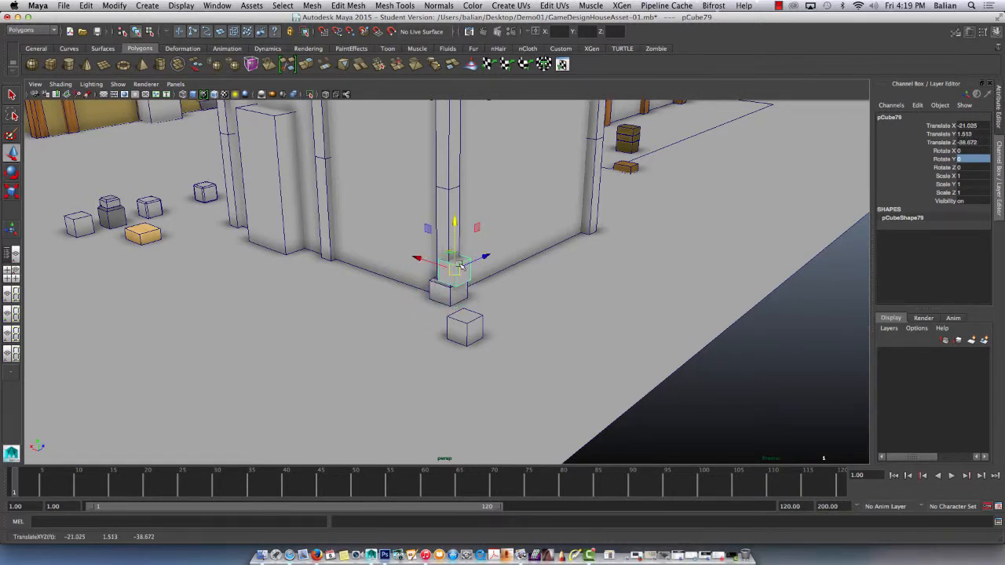
key("f")
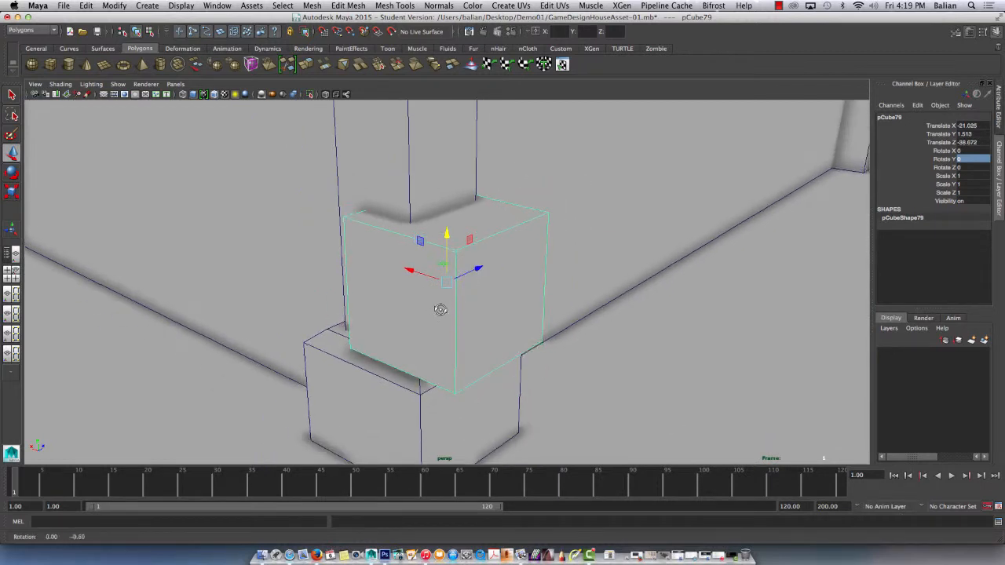
left_click_drag(413, 275, 432, 260)
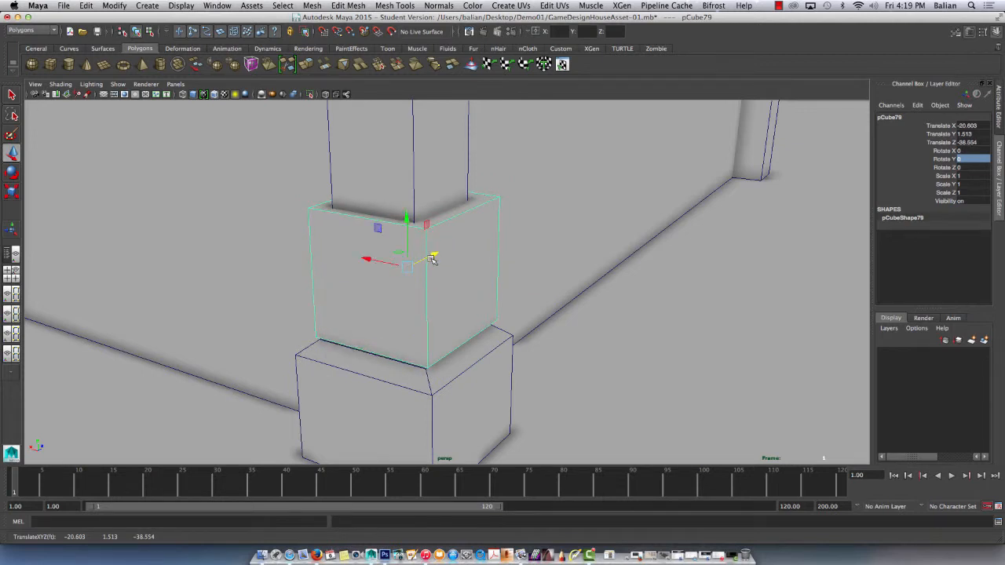
Scale the stacked block to 0.837 in X, 0.566 in Y and about 0.839 in Z, and lower it to Translate Y 1.28.
key("r")
left_click_drag(405, 221, 401, 249)
key("w")
key("e")
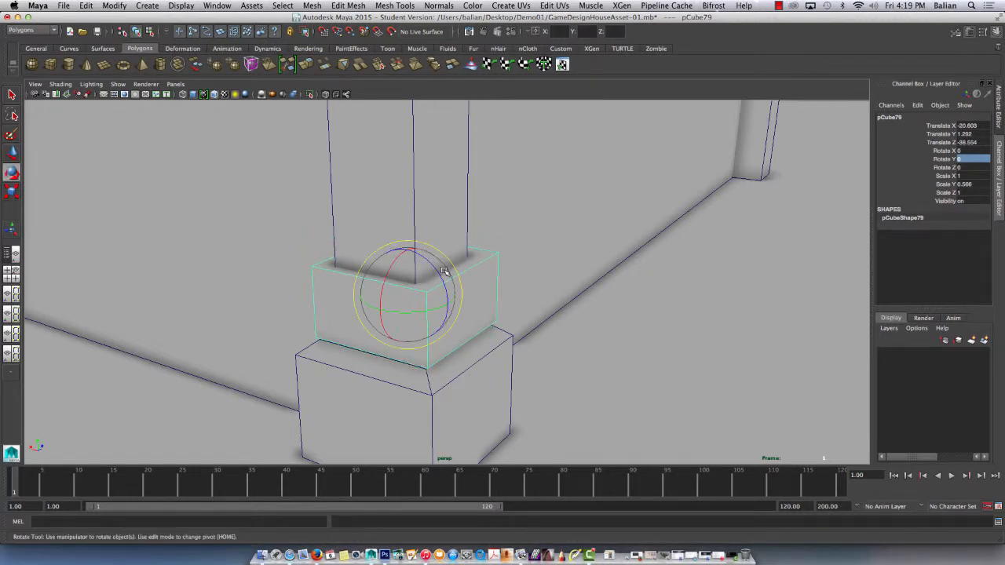
key("r")
left_click_drag(368, 288, 430, 284)
key("w")
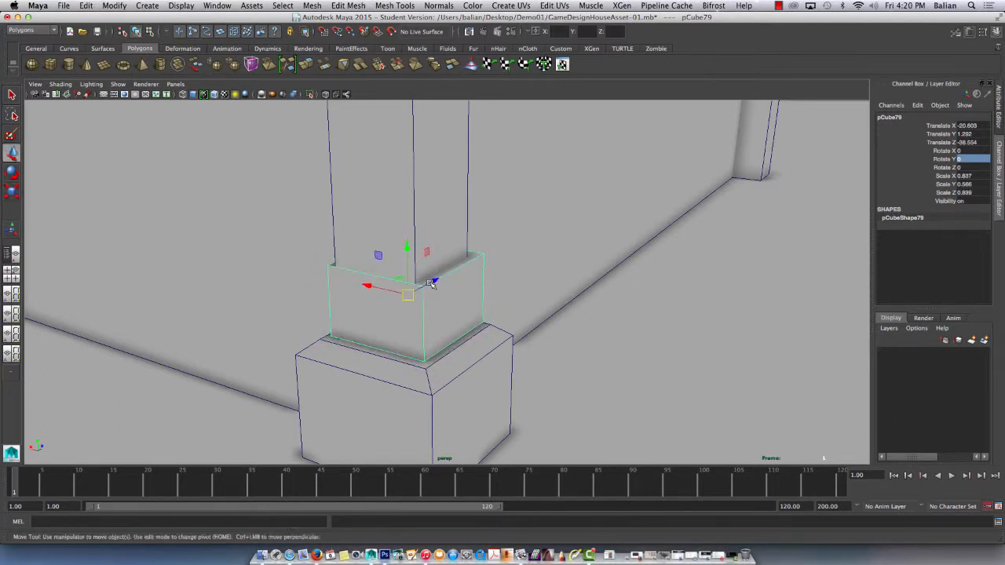
left_click_drag(407, 259, 485, 341)
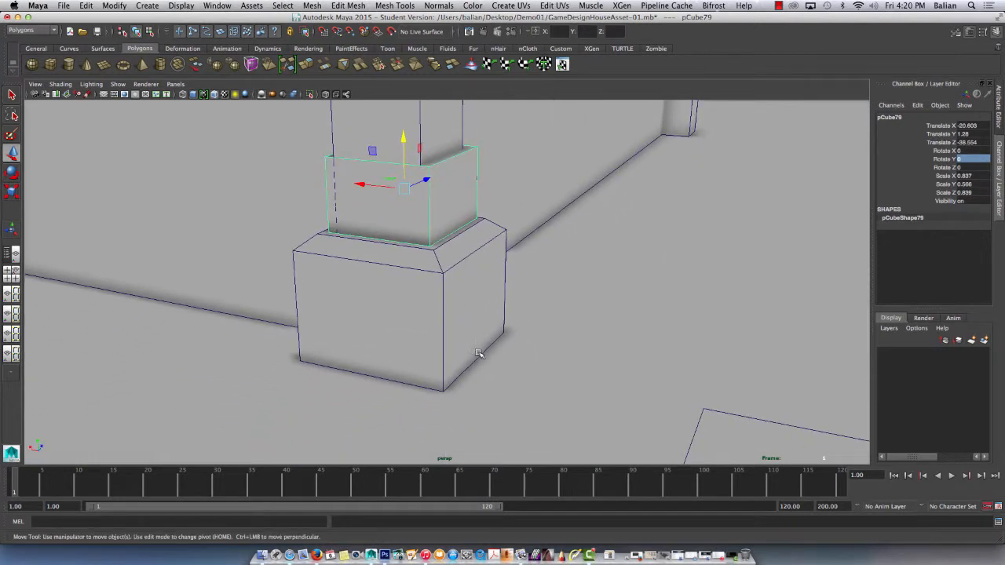
Flare the base block by moving its bottom outer side edge to X -21.240 and its bottom front edge to Z -39.281.
key("ctrl+a")
right_click_drag(420, 294, 455, 281)
key("ctrl+a")
left_click(458, 279)
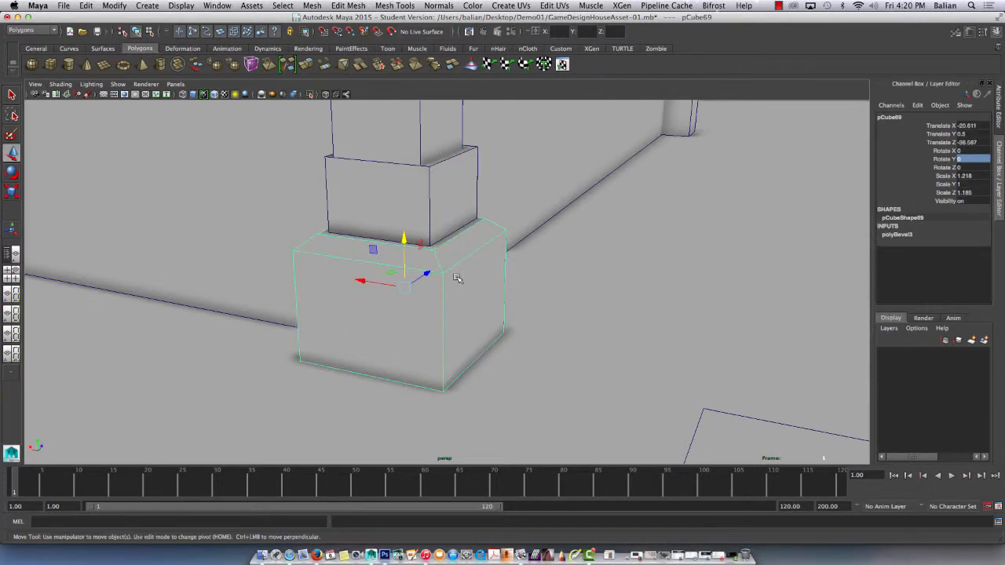
right_click_drag(471, 322, 468, 282)
left_click(480, 358)
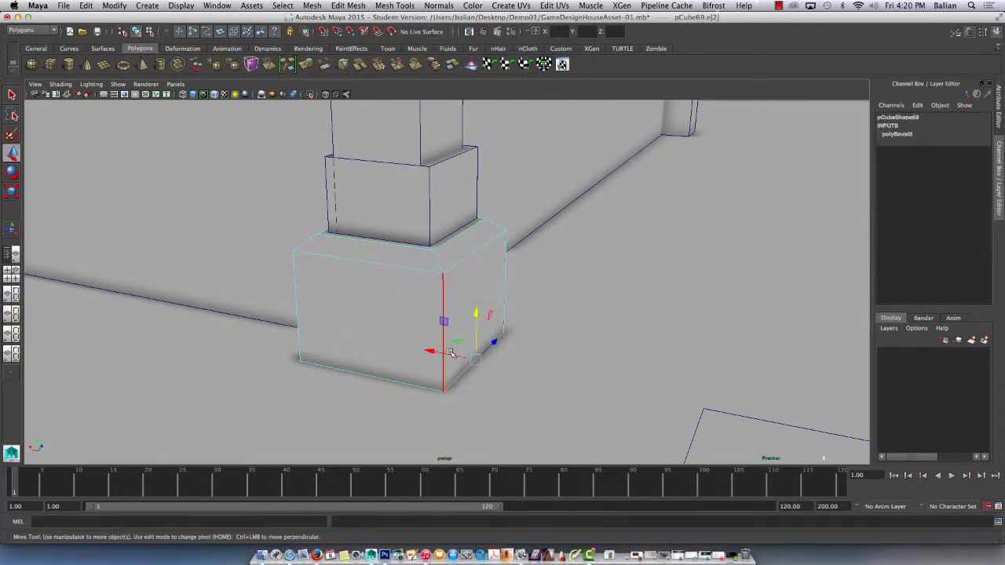
key("super+z")
left_click(473, 364)
left_click_drag(449, 354, 452, 355)
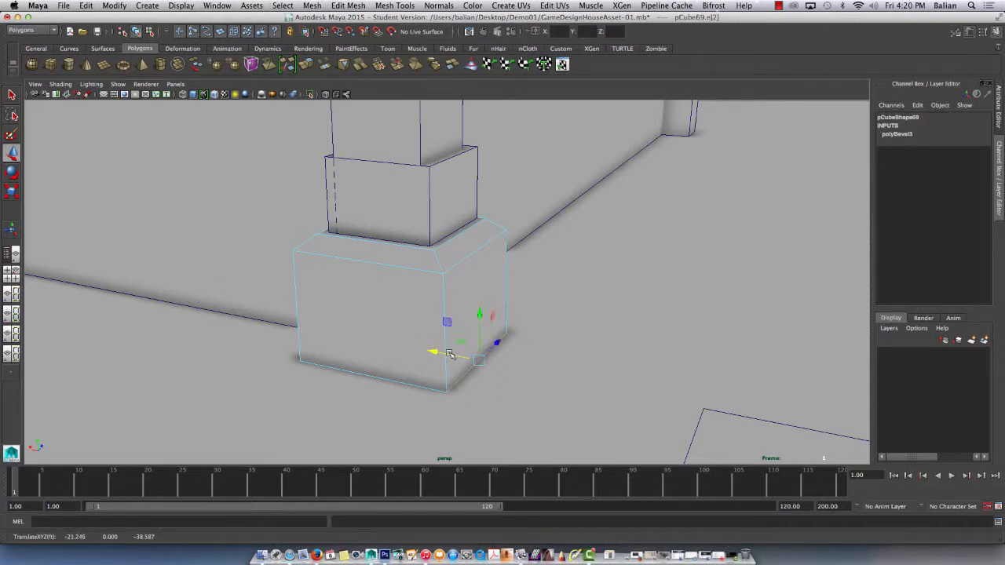
left_click(353, 372)
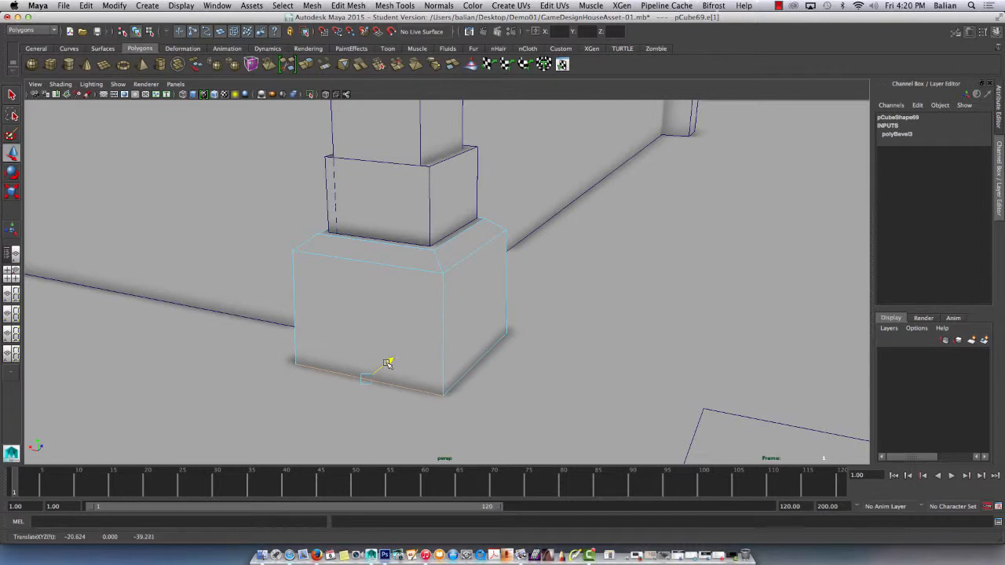
key("F8")
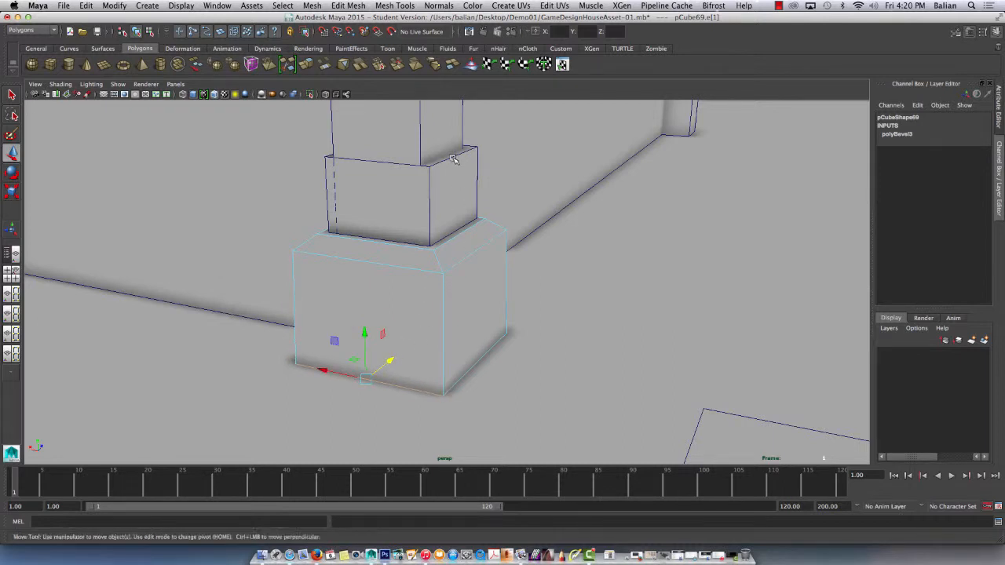
Taper the stacked block by moving its two top side edges inward to X -20.996 and X -20.209.
left_click(455, 157)
right_click_drag(453, 160, 449, 138)
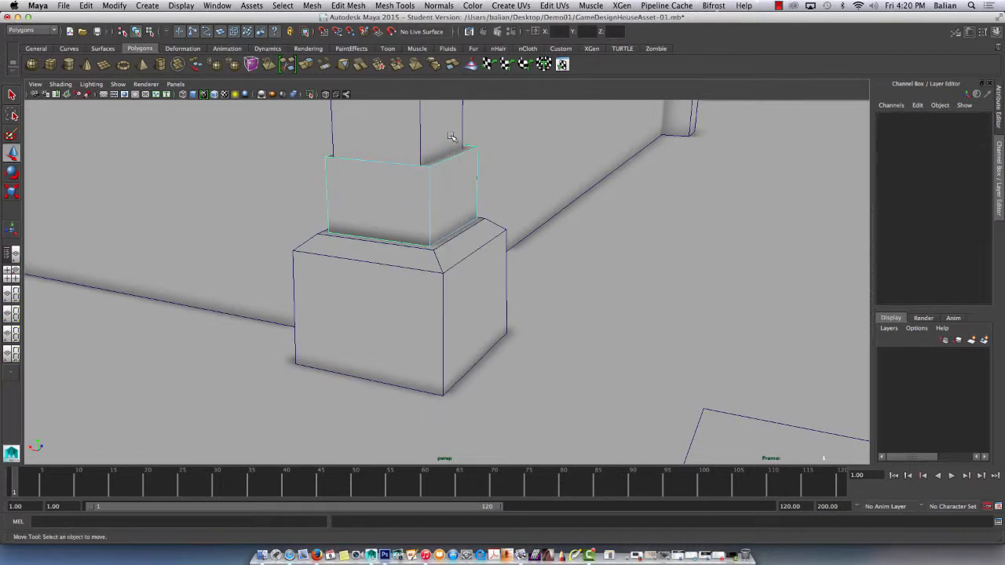
left_click(452, 157)
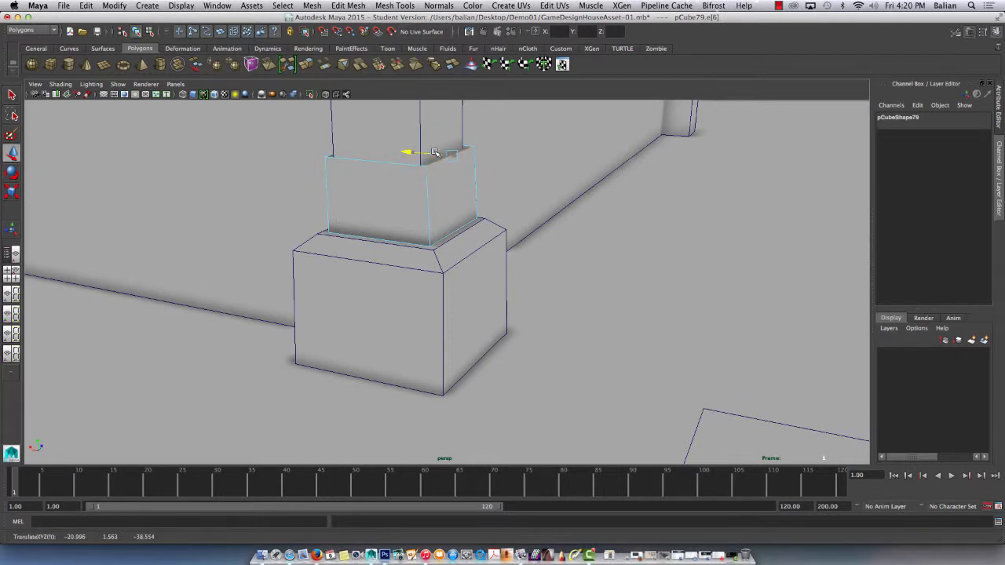
left_click_drag(354, 165, 338, 182, "alt")
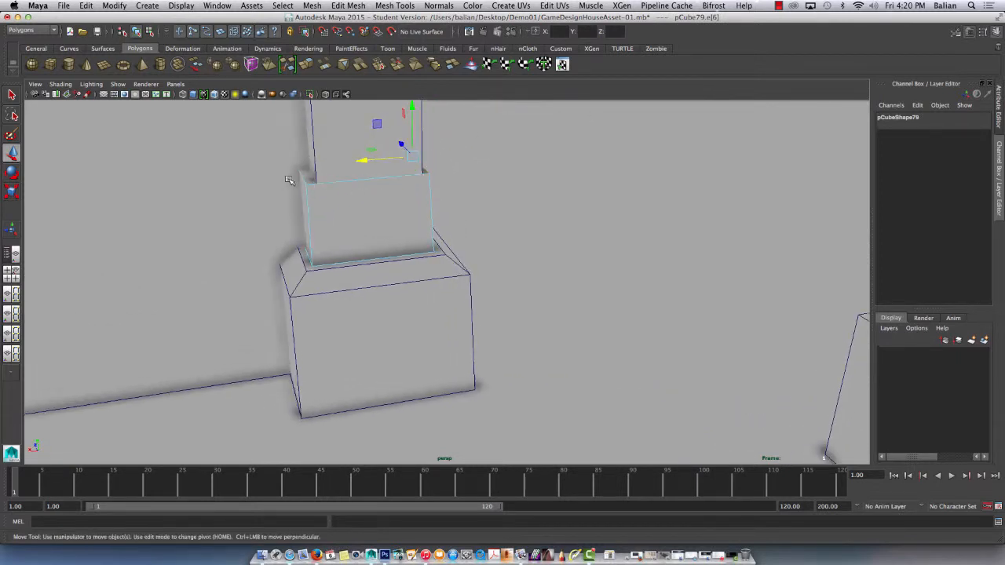
left_click(303, 168)
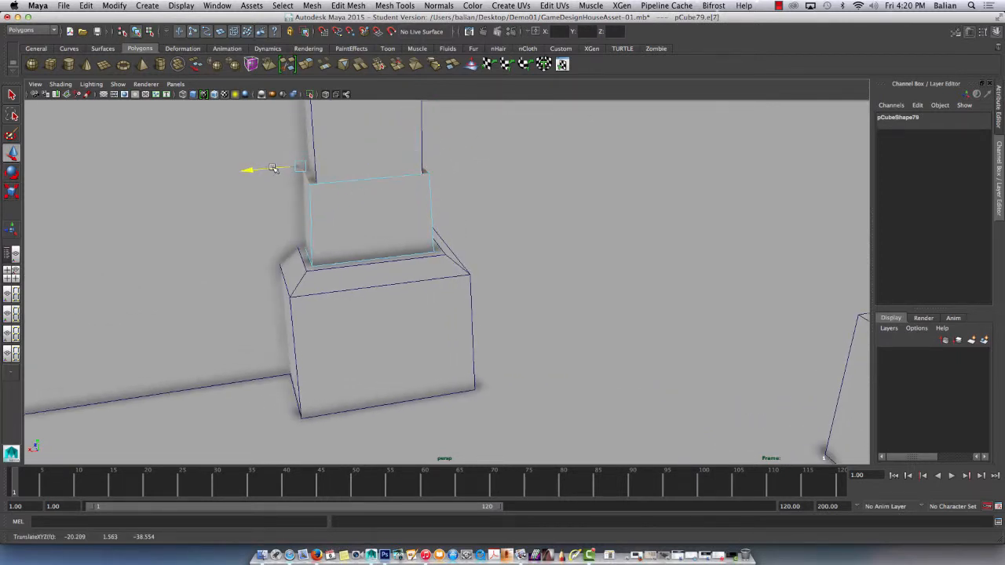
Move the stacked block's top front edge to Z -38.991 and slightly adjust its bottom front edge.
left_click(369, 177)
left_click_drag(369, 176, 374, 206, "alt")
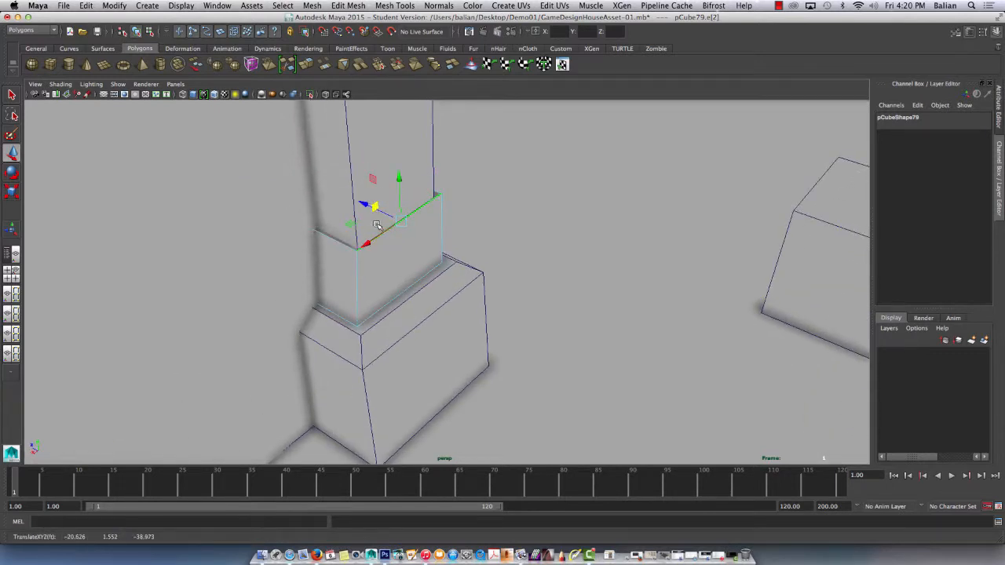
key("z")
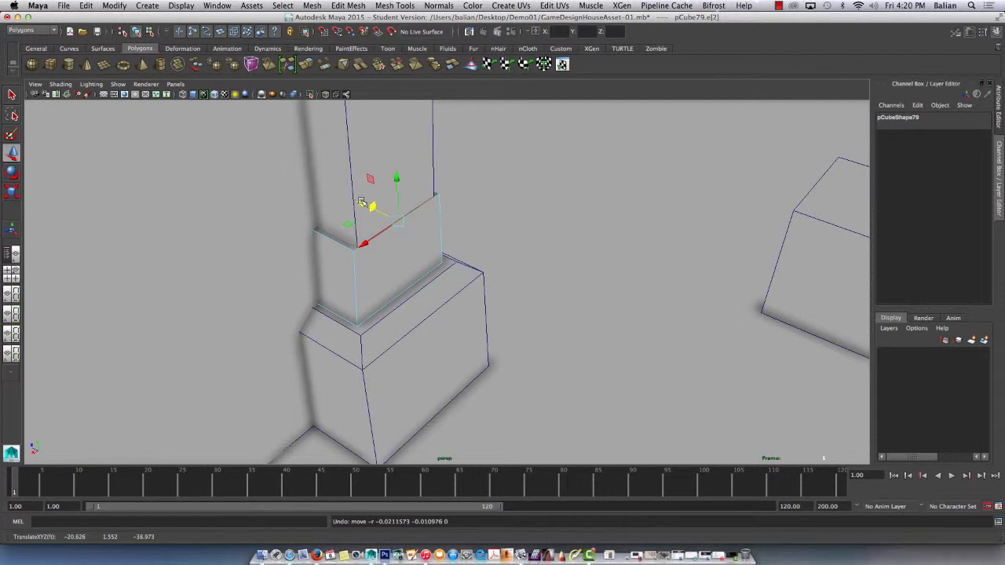
left_click_drag(361, 202, 364, 203)
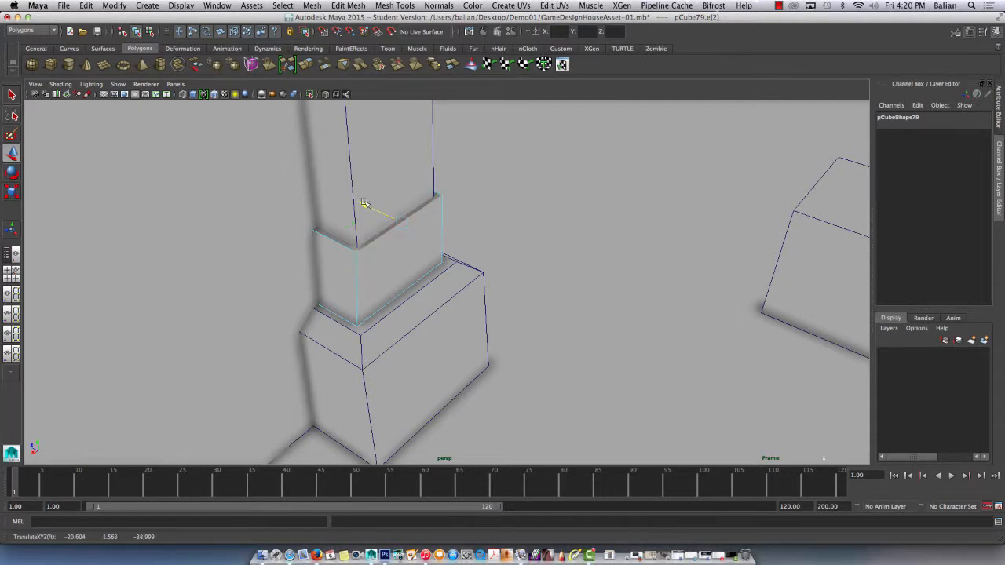
left_click(392, 306)
left_click_drag(387, 283, 390, 285)
Move the corner post's mid-height outer side edge inward to about X -20.87.
right_click_drag(389, 285, 397, 243, "alt")
left_click_drag(397, 243, 339, 227, "alt")
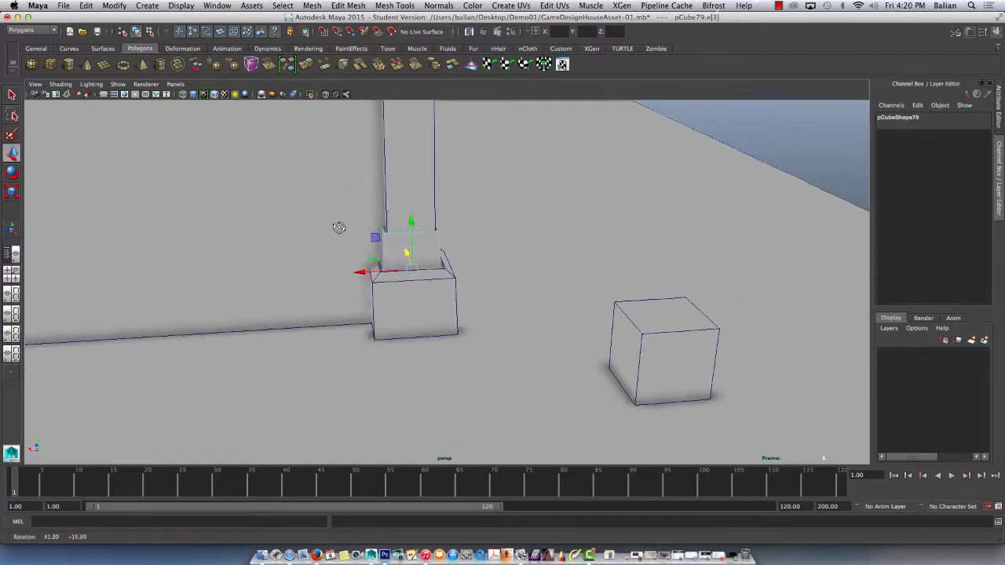
right_click_drag(416, 191, 409, 170, "alt")
middle_click_drag(409, 170, 413, 189, "alt")
right_click_drag(412, 188, 438, 250, "alt")
left_click(401, 206)
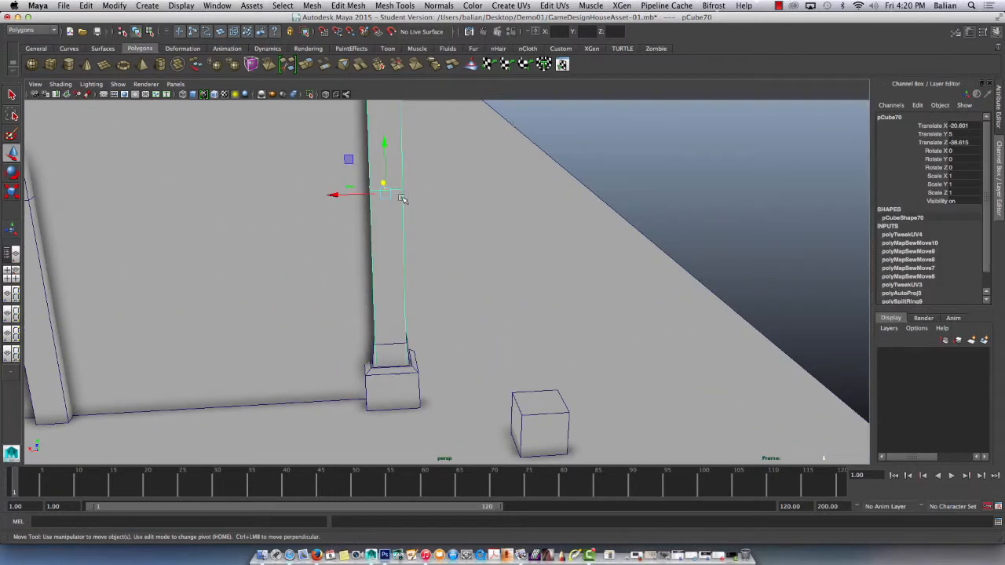
right_click_drag(401, 198, 362, 196)
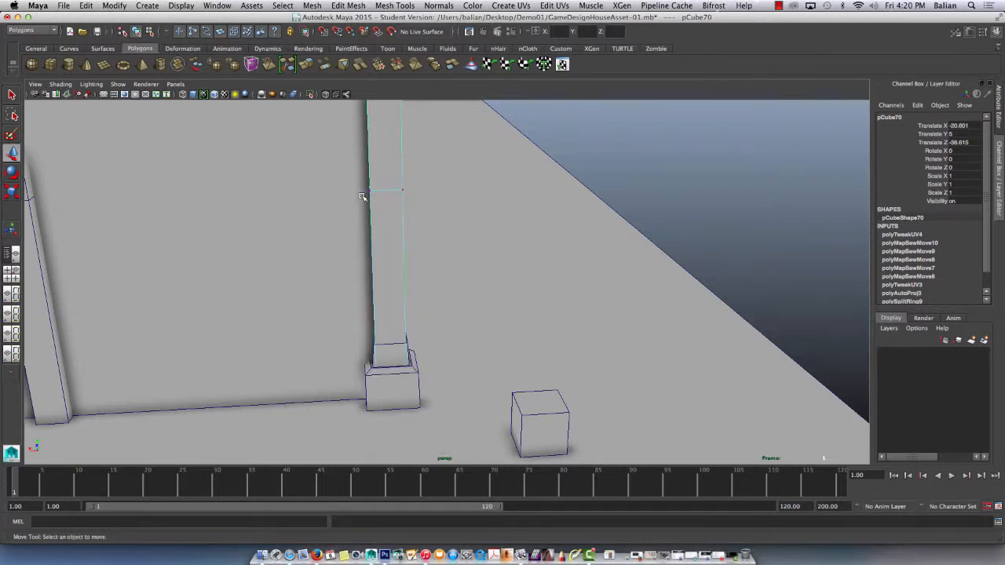
left_click_drag(395, 190, 348, 194, "alt")
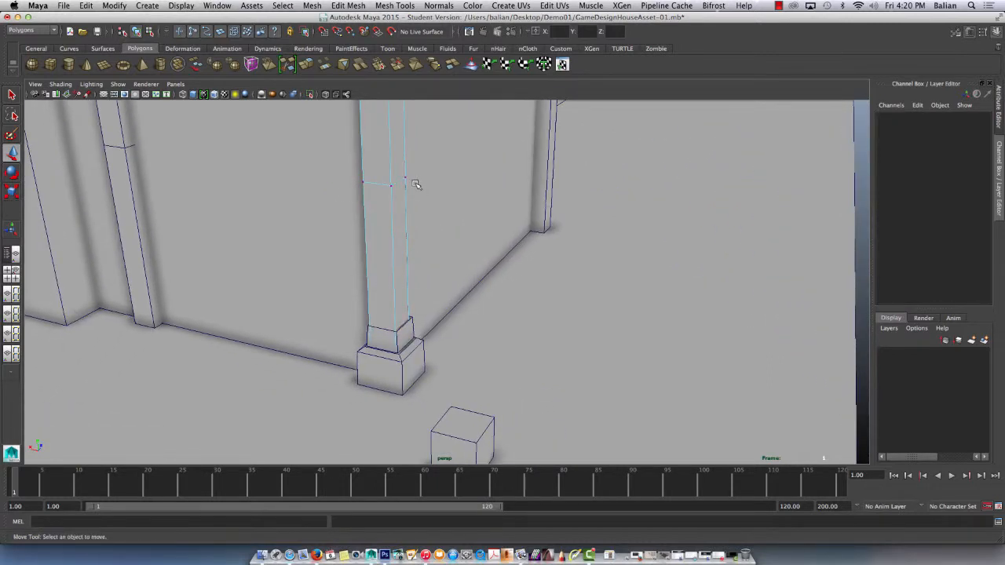
right_click_drag(402, 182, 399, 151)
left_click(392, 182)
left_click(399, 182)
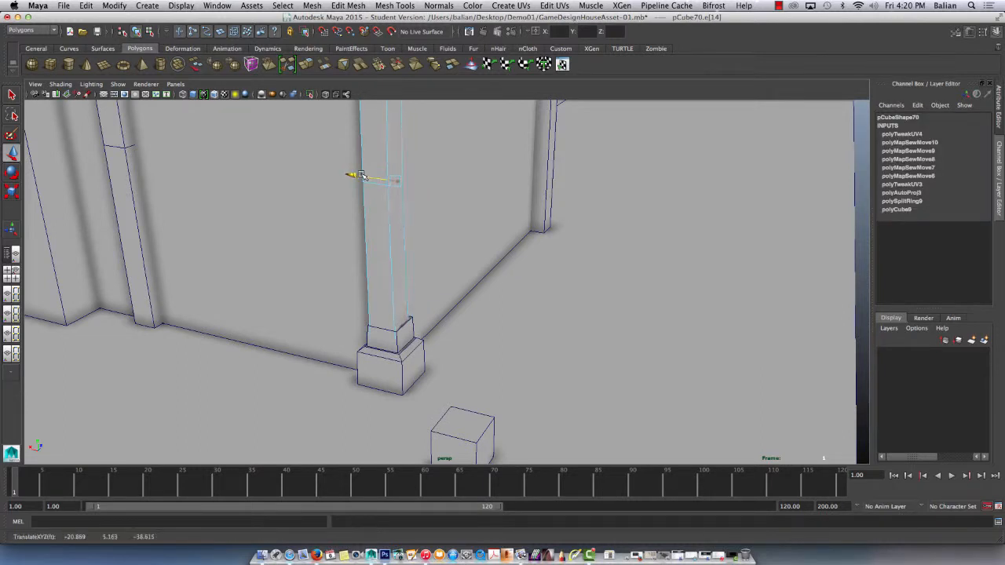
Adjust the corner post's opposite mid-height side edge along X to narrow the post's middle, and return to object selection.
left_click_drag(329, 202, 348, 213, "alt")
left_click(367, 204)
left_click(380, 204)
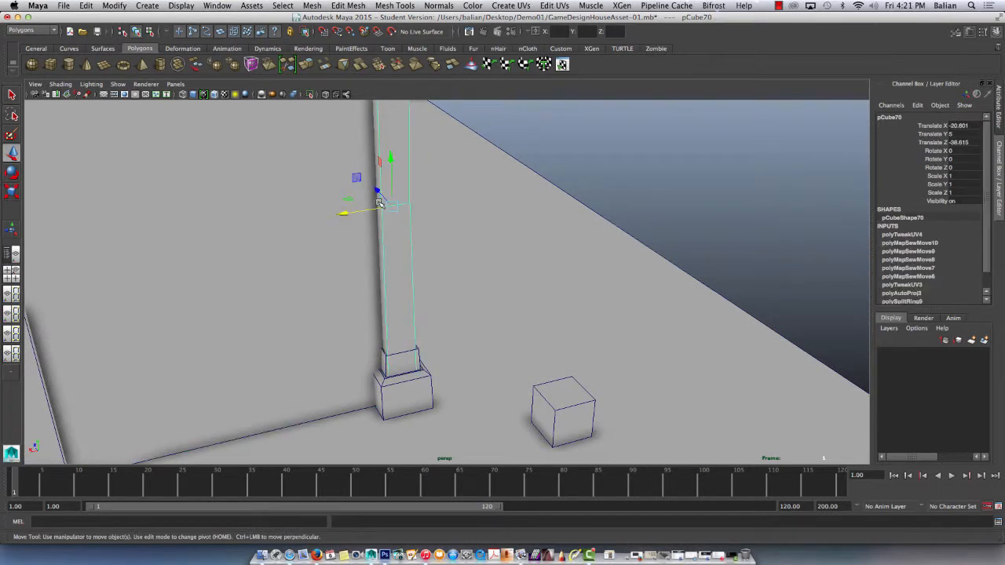
right_click_drag(371, 208, 370, 183)
left_click(377, 205)
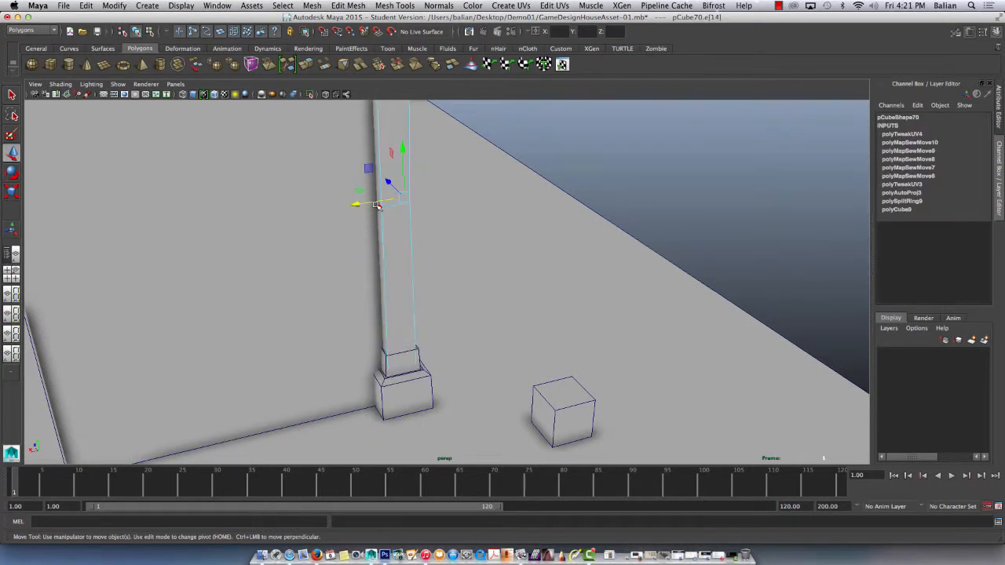
left_click_drag(377, 205, 287, 162)
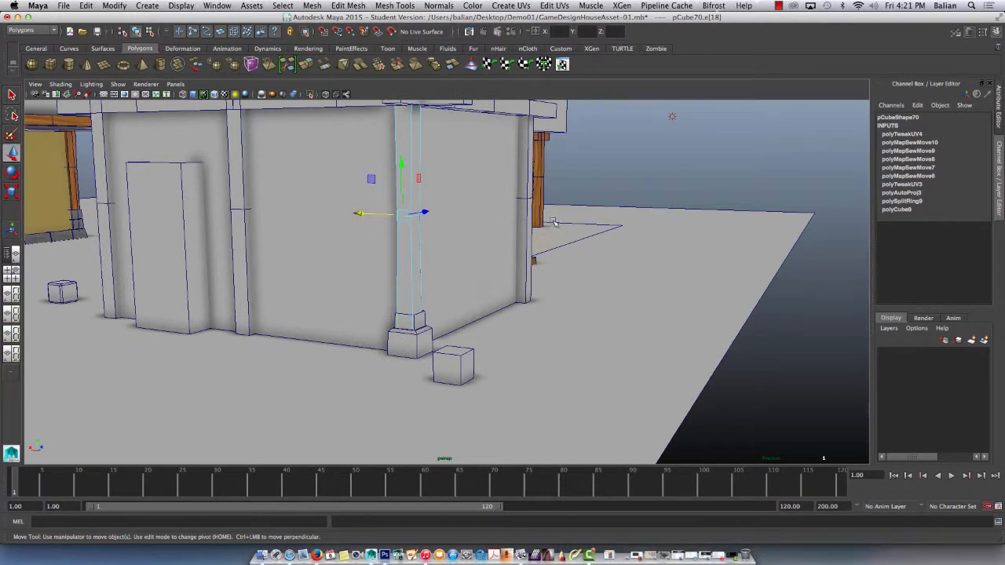
right_click_drag(431, 198, 433, 195)
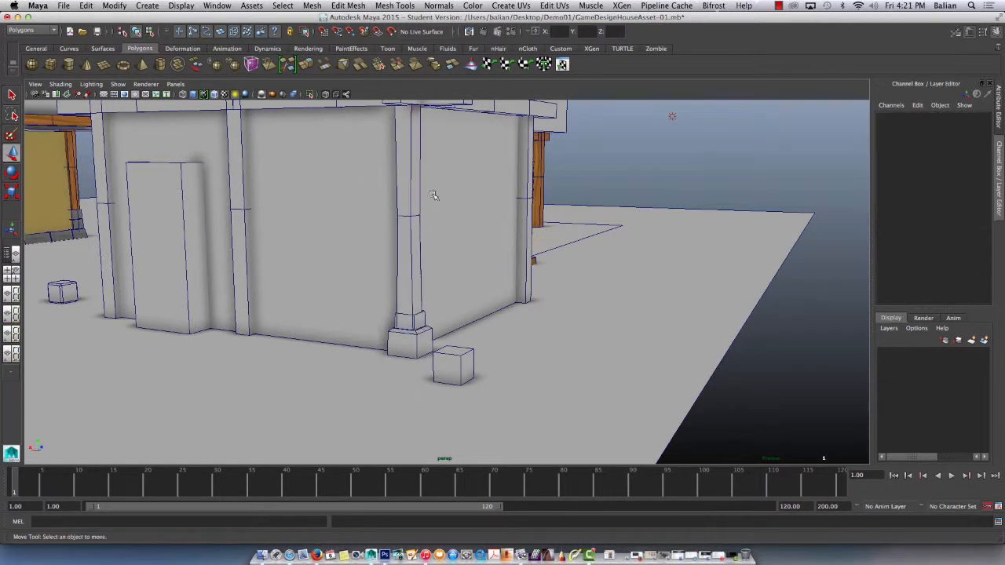
Shift the base block and stacked block together along Z, placing the stacked block at Translate Z -38.588 under the post.
left_click(408, 200)
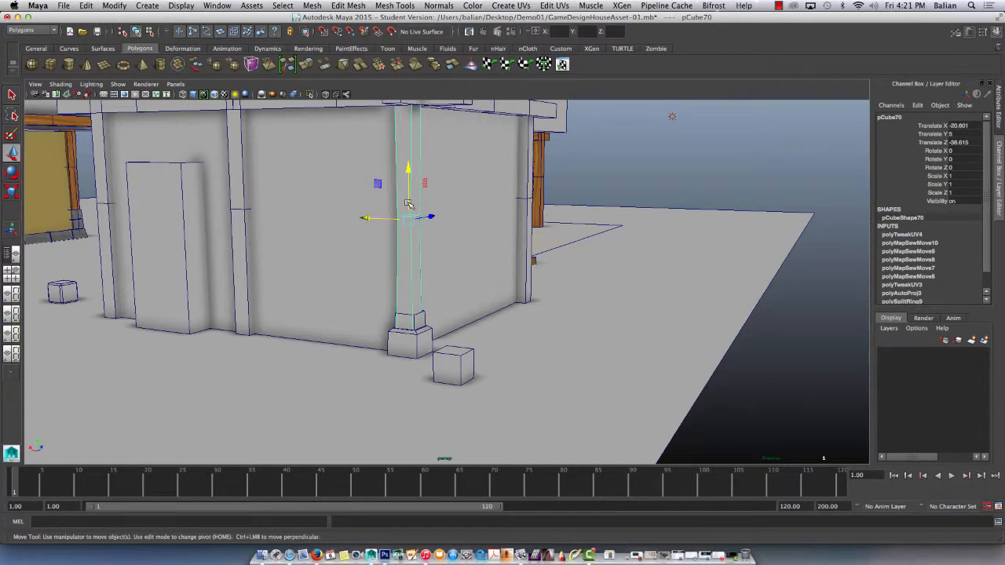
left_click_drag(395, 311, 383, 349, "alt")
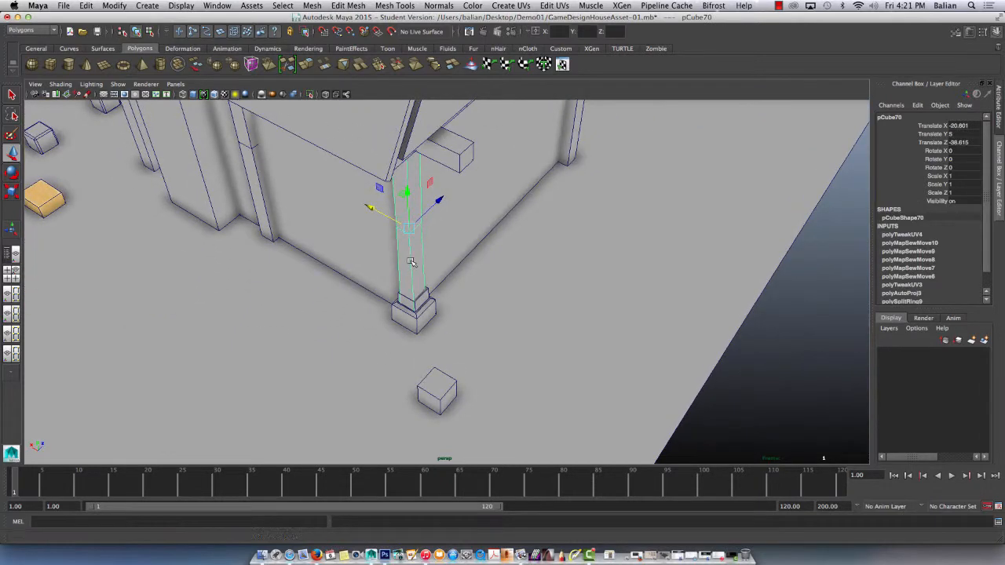
left_click_drag(411, 262, 409, 279, "alt")
left_click(428, 316)
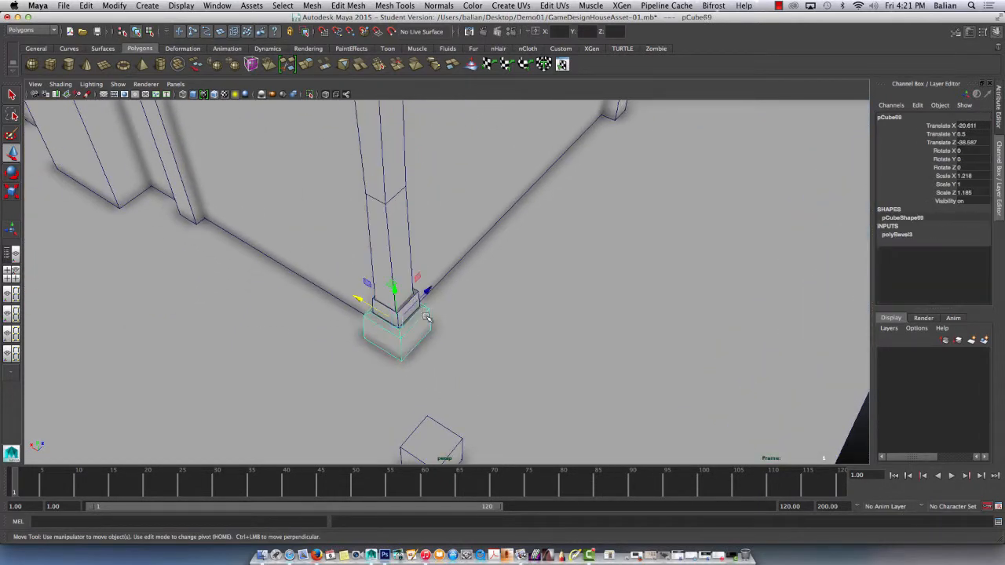
left_click(414, 297, "shift")
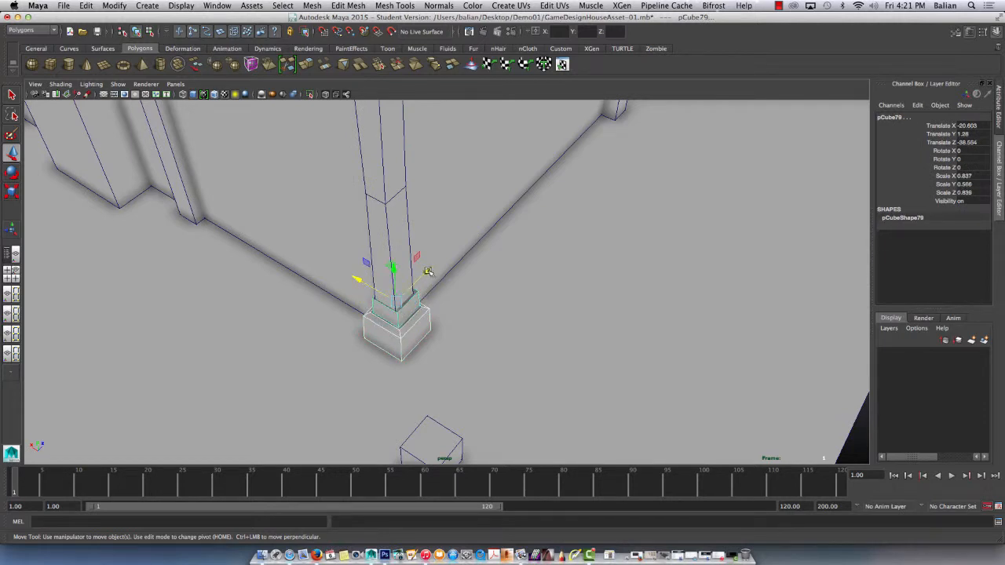
middle_click_drag(428, 272, 421, 271)
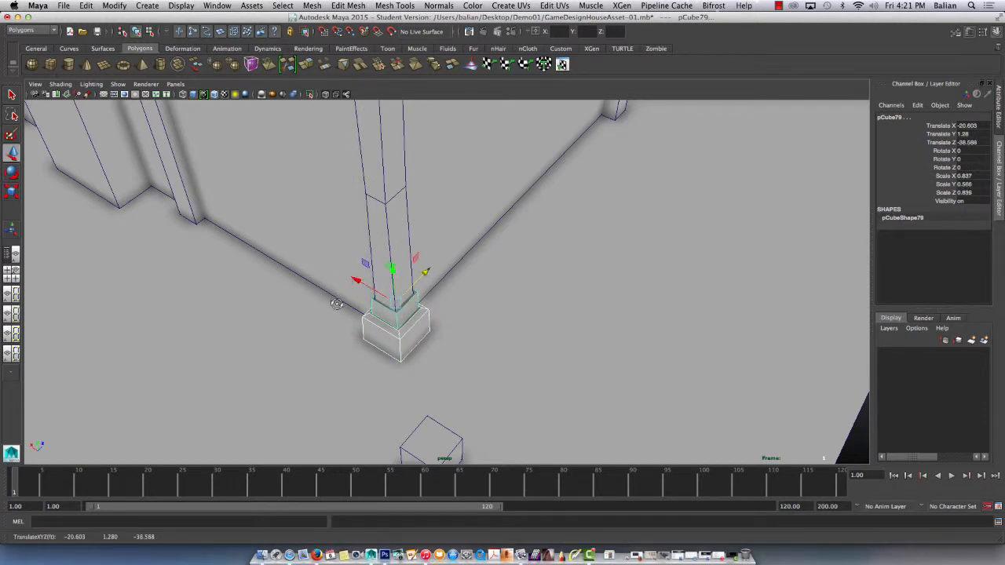
left_click_drag(337, 304, 339, 270, "alt")
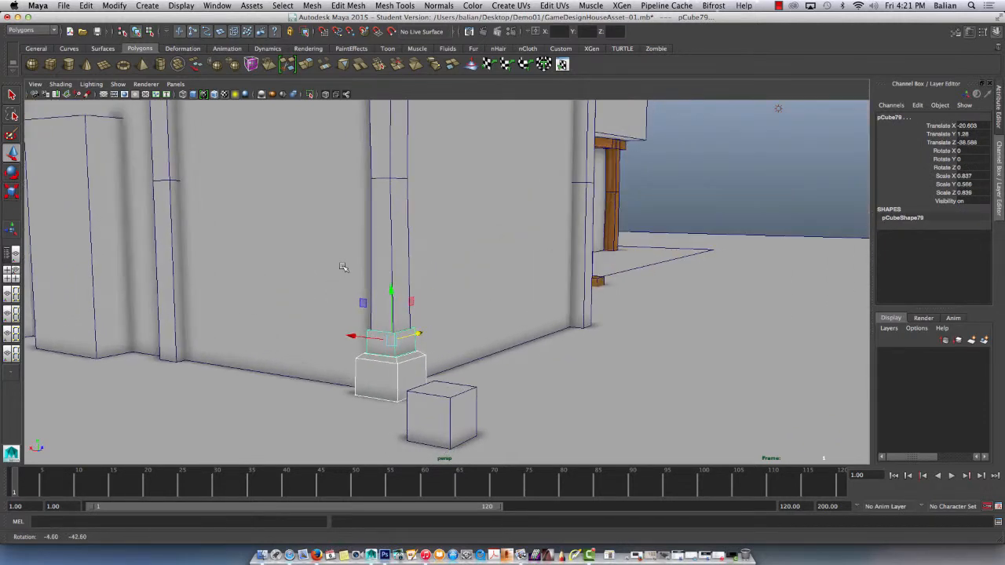
left_click(673, 201)
left_click(400, 235)
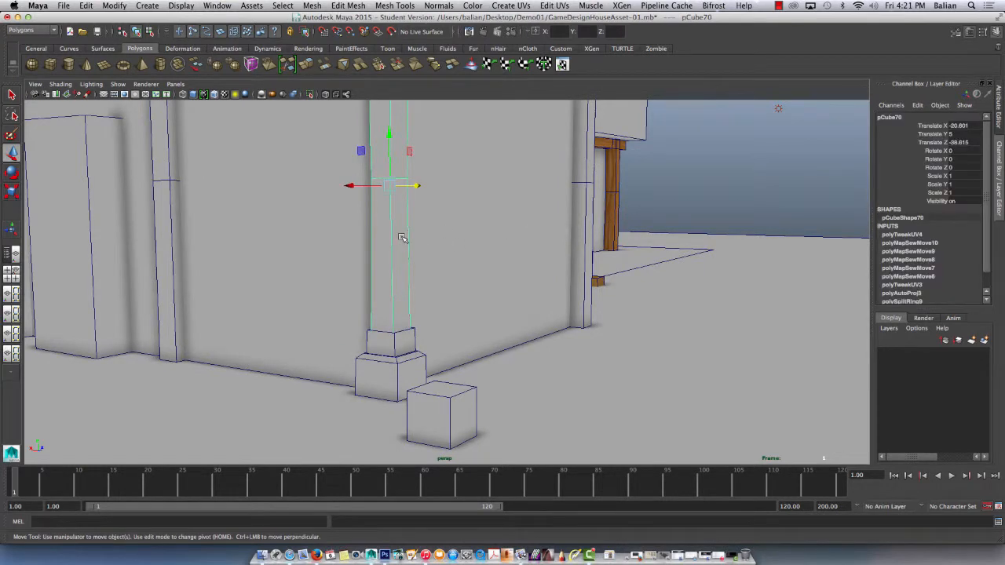
Switch to Photoshop and open WoodPillar01.jpg from the Demo01 folder.
left_click(384, 555)
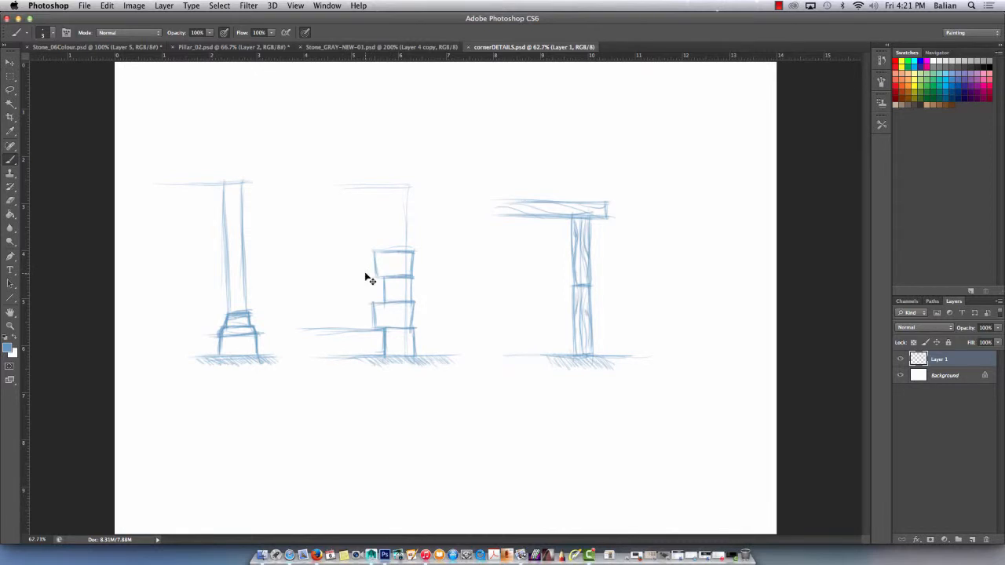
key("super+o")
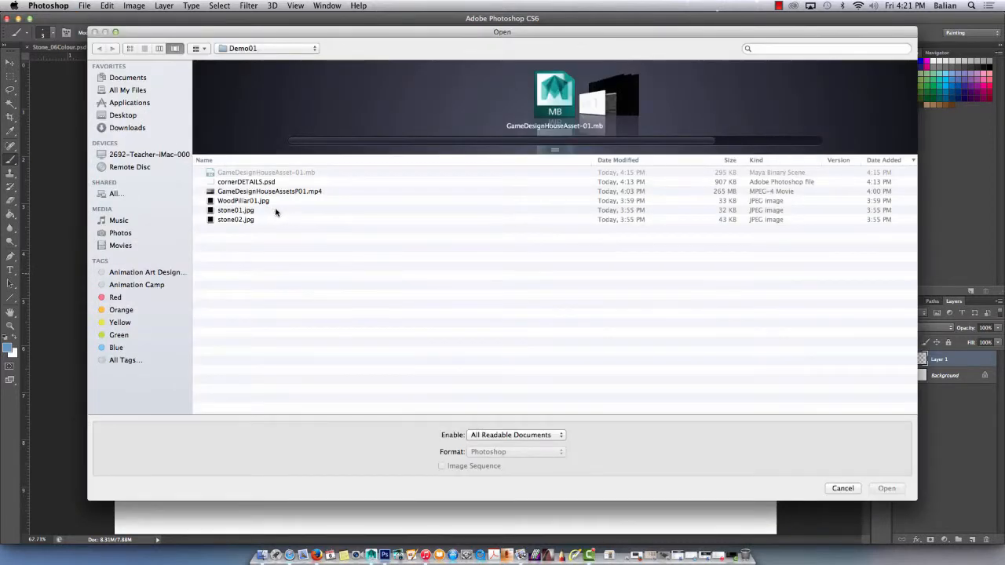
left_click(234, 201)
double_click(235, 201)
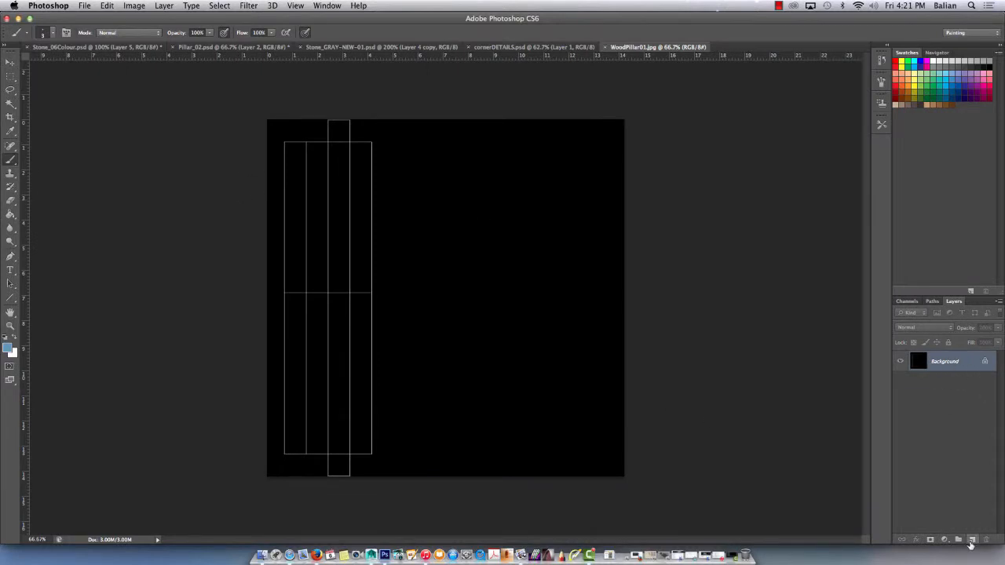
Add an empty layer, and convert the background with the UV wireframe into a regular layer stacked above it.
left_click(972, 540)
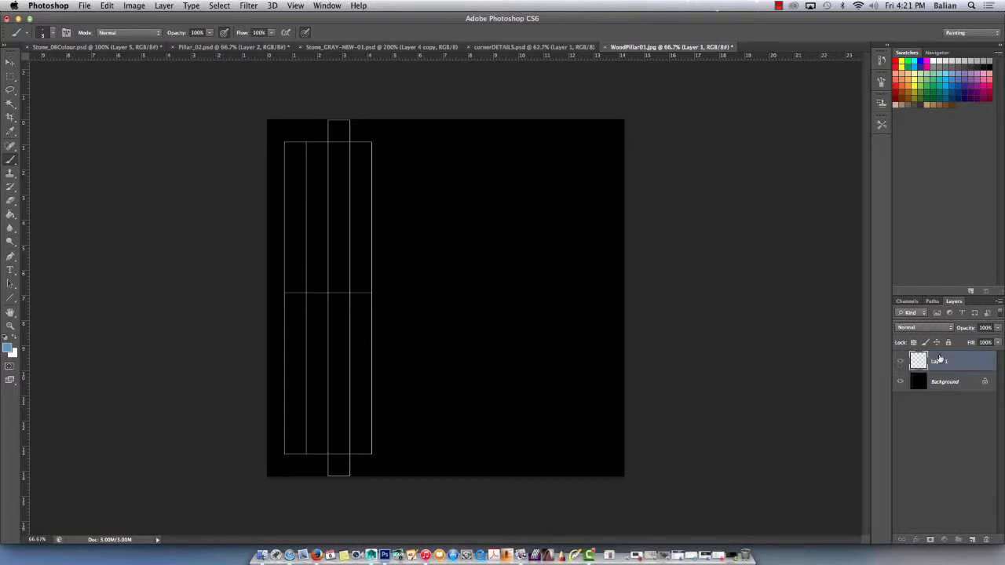
double_click(954, 382)
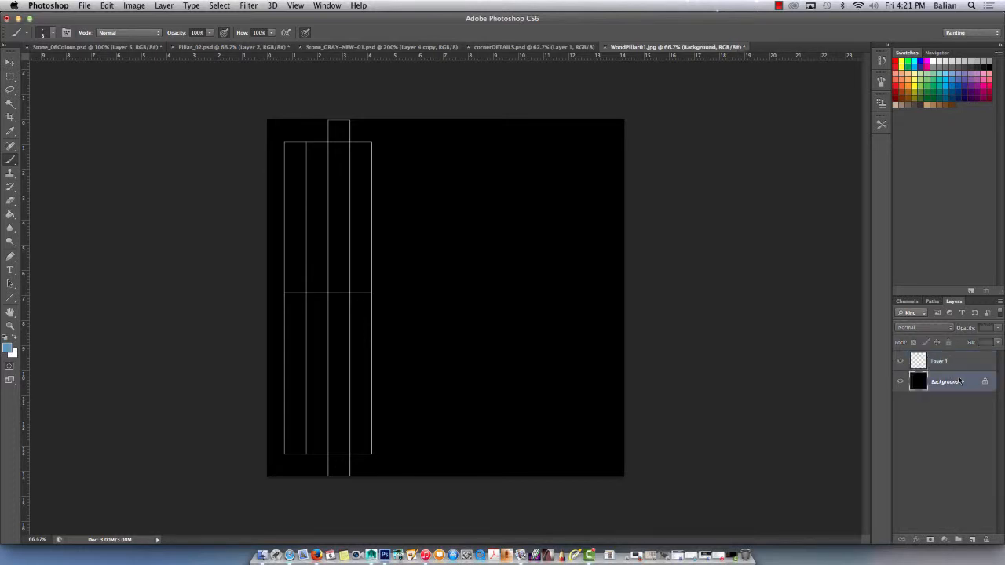
key("Return")
left_click_drag(955, 383, 951, 361)
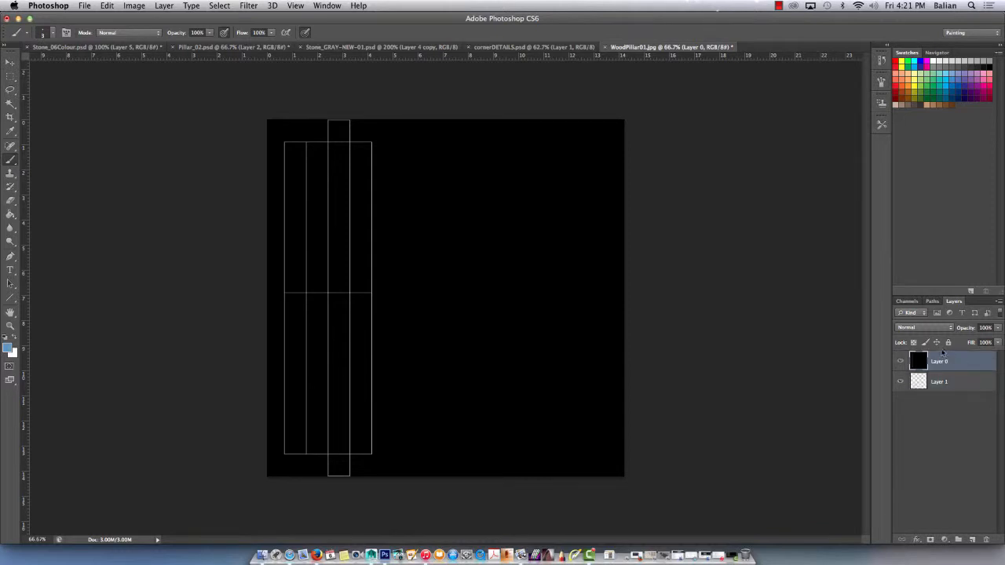
Set Layer 0 with the UV wireframe to Screen blending and make the empty Layer 1 below it active.
left_click(924, 329)
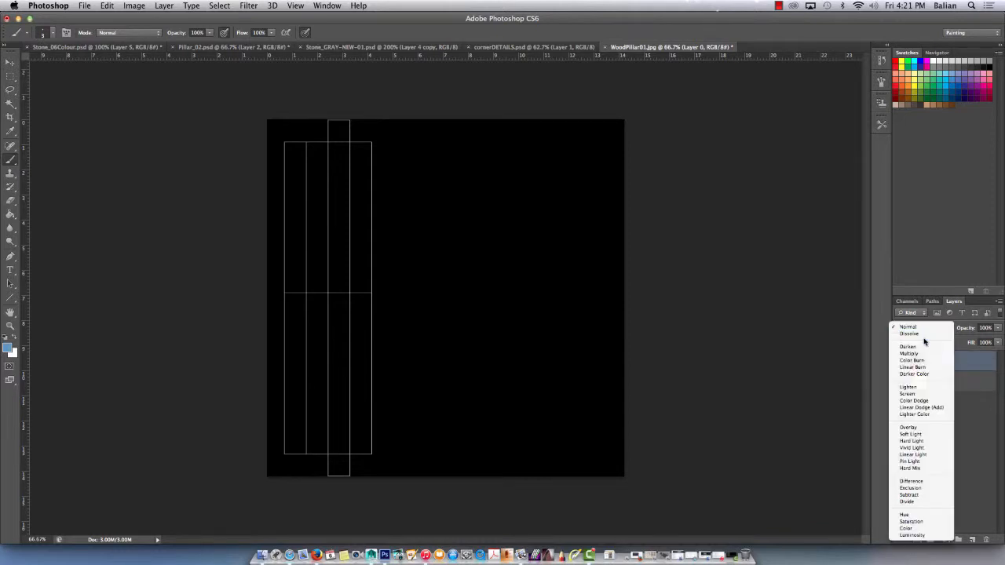
left_click(913, 393)
left_click(947, 385)
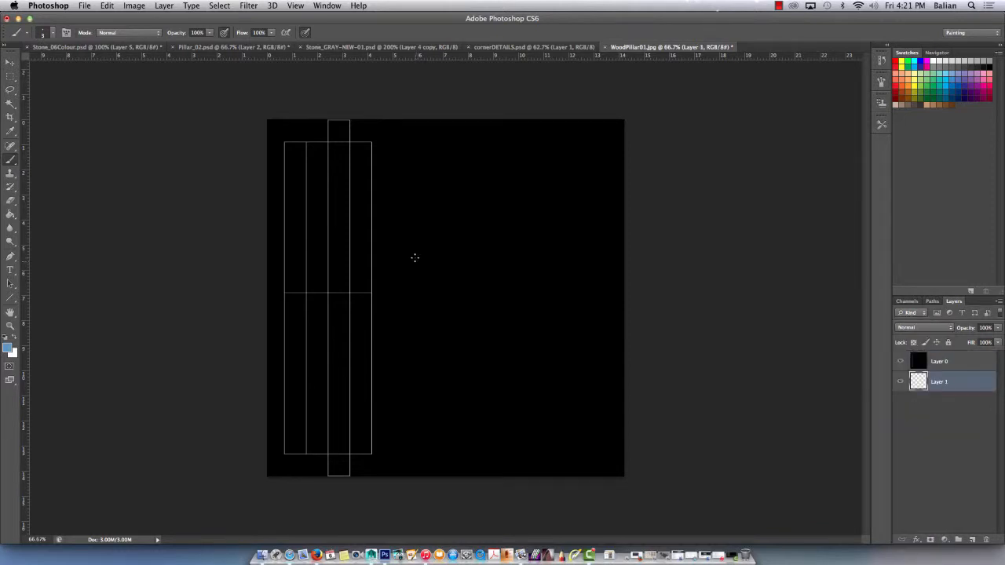
key("super+equal")
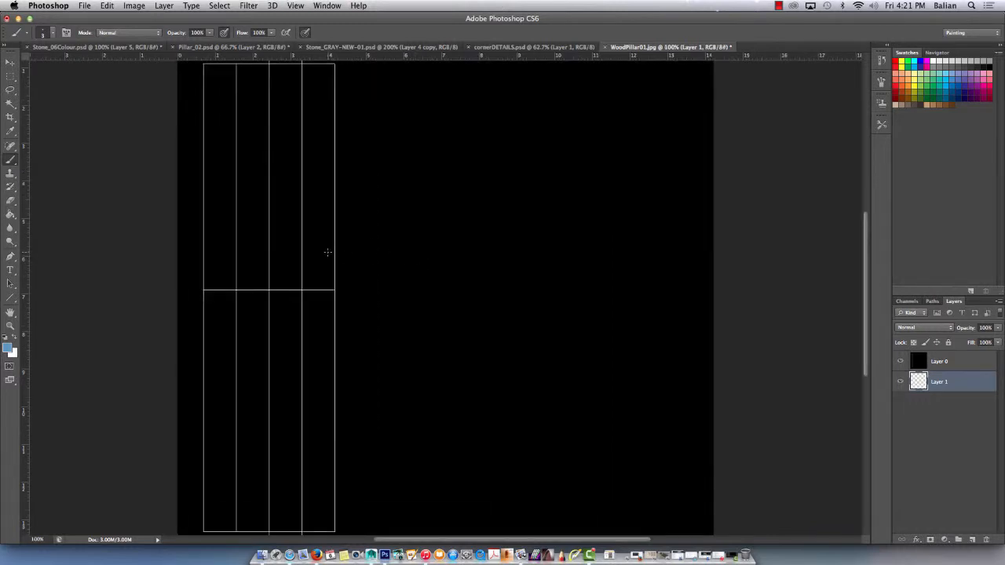
key("super+minus")
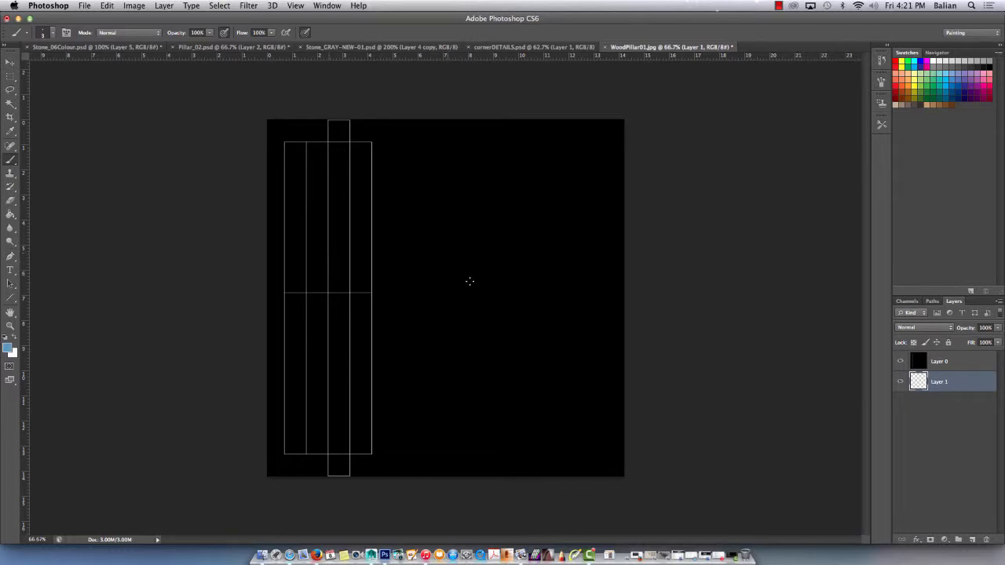
Switch to Safari, open the published Maya2015-Game Model and Asset Design-Part01 video and pause it.
left_click(290, 556)
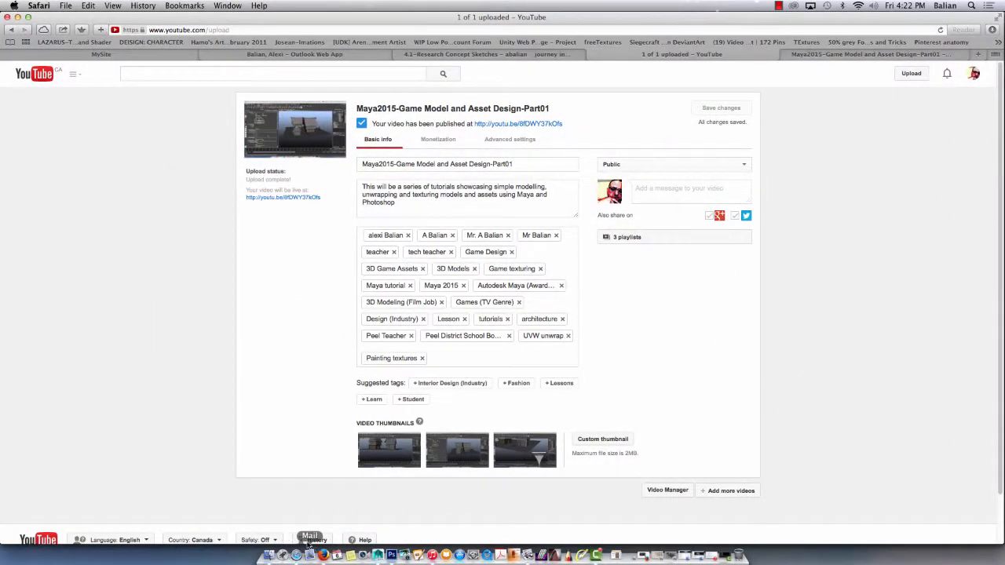
left_click(522, 125)
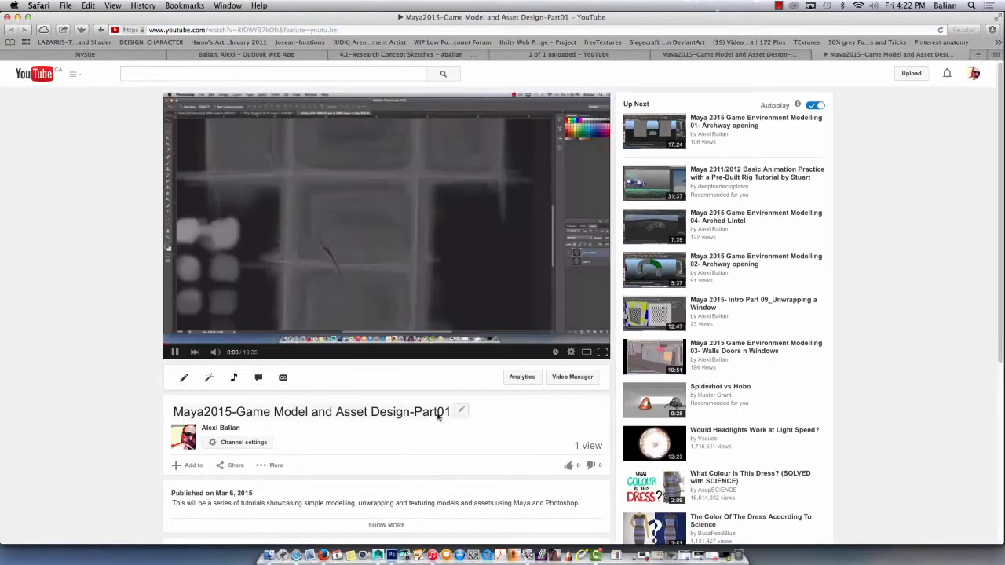
left_click(174, 354)
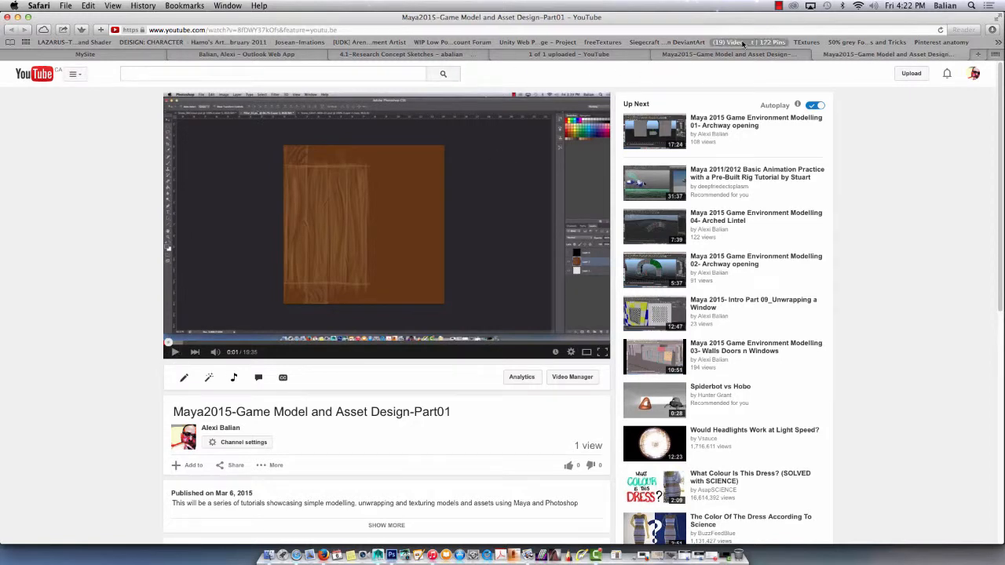
Search Google Images for "wood texture" in a new browser tab.
left_click(975, 57)
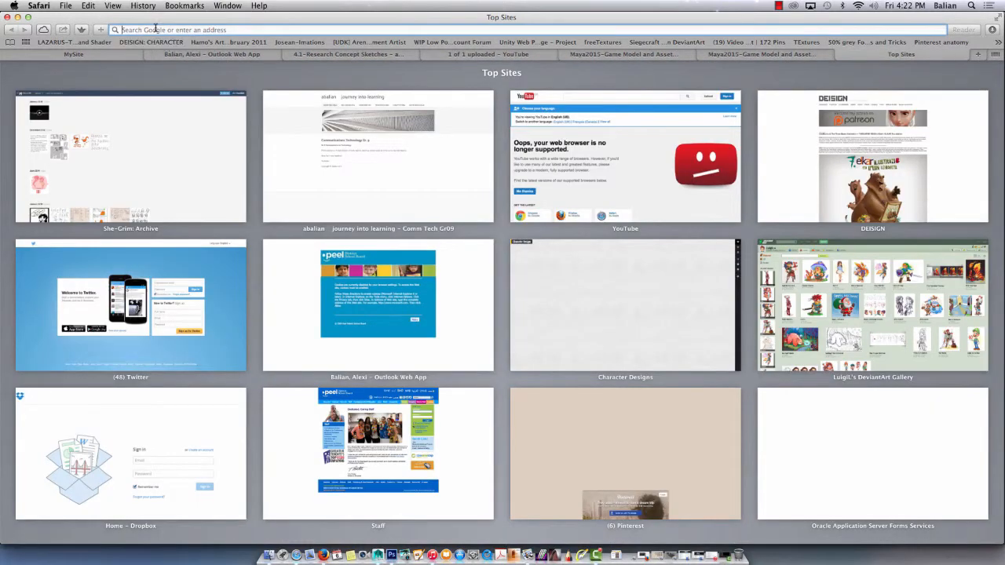
type("wood tex")
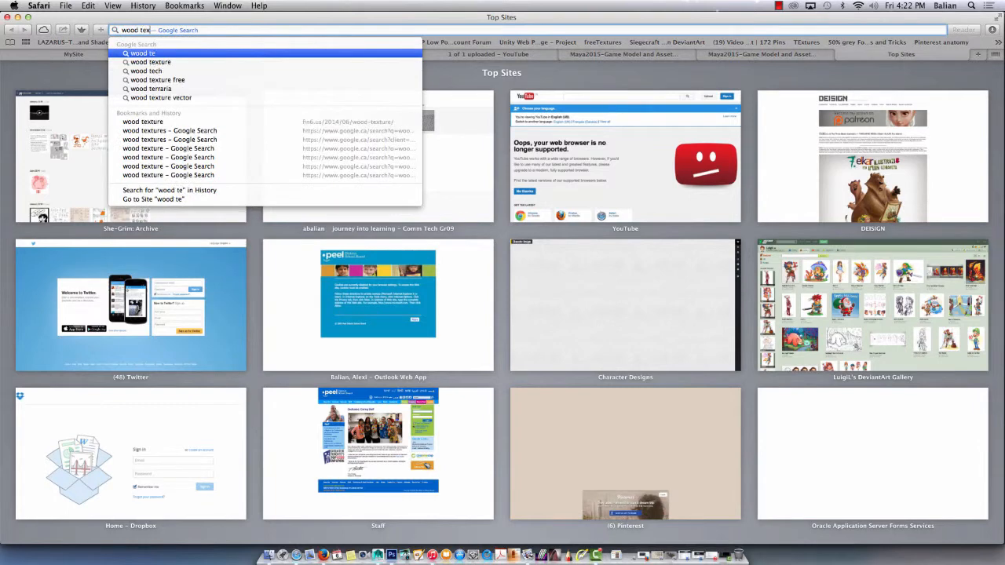
type("ture")
key("Return")
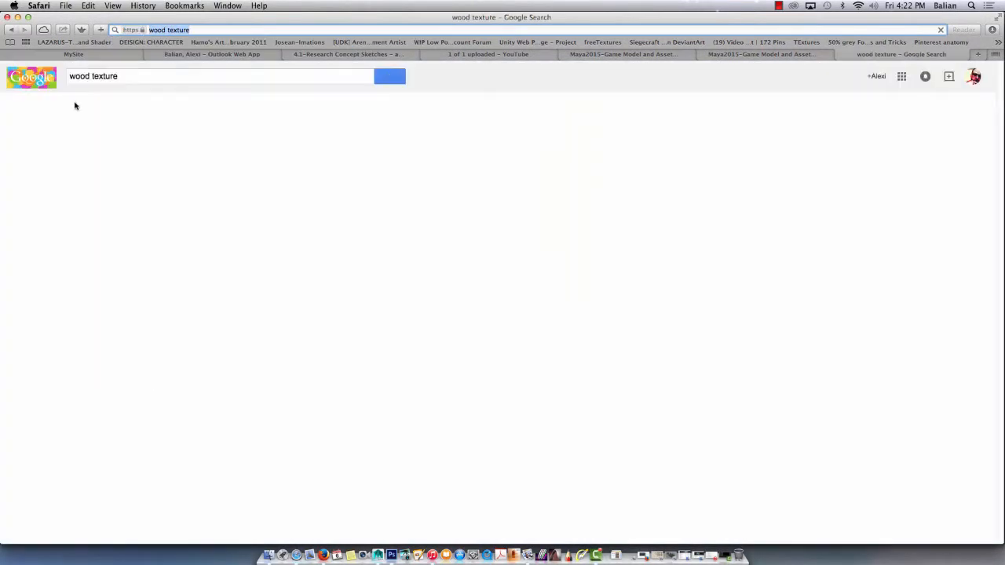
left_click(114, 110)
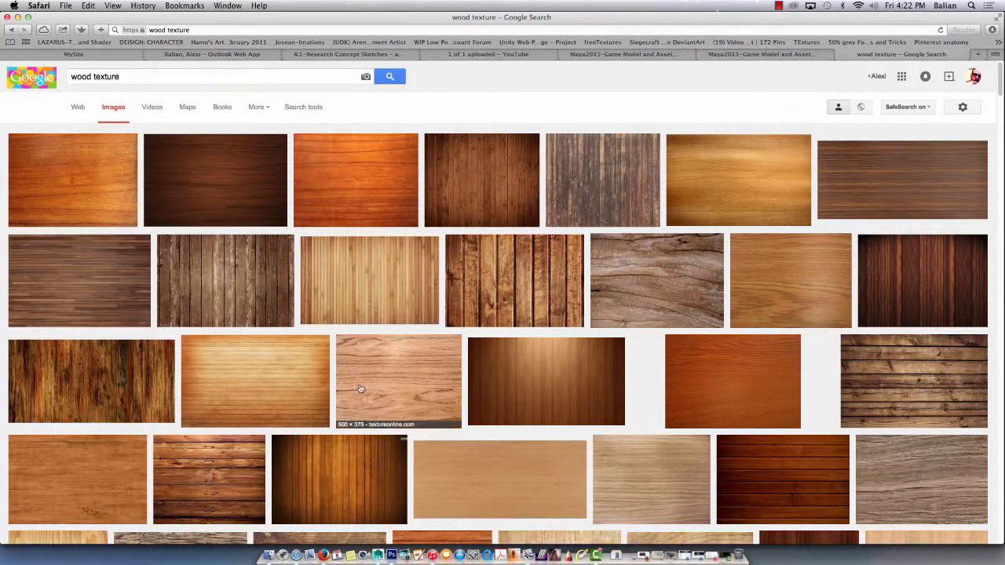
Open the vintage horizontal plank result from picthouse23.info separately and view its full-size image.
right_click(924, 387)
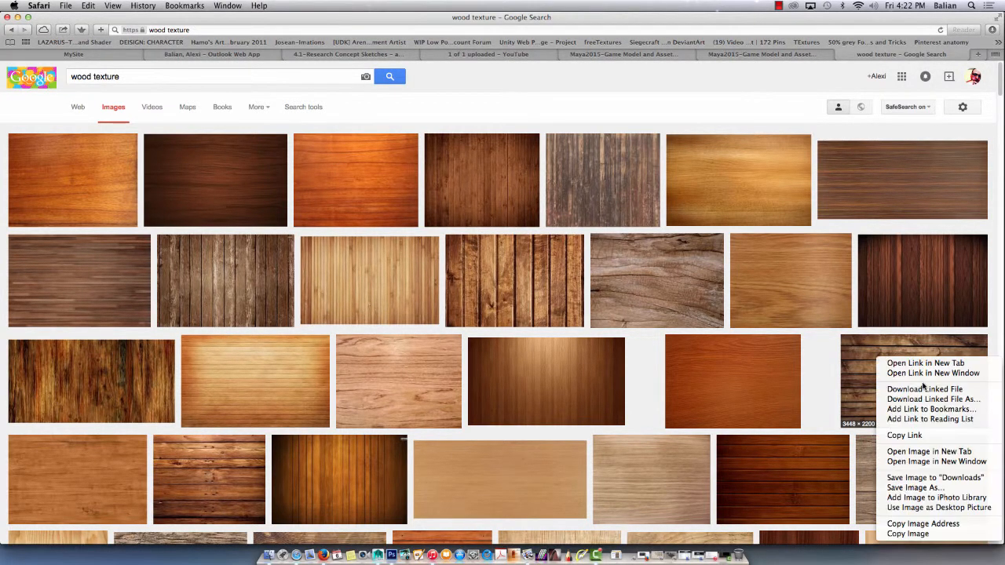
left_click(927, 363)
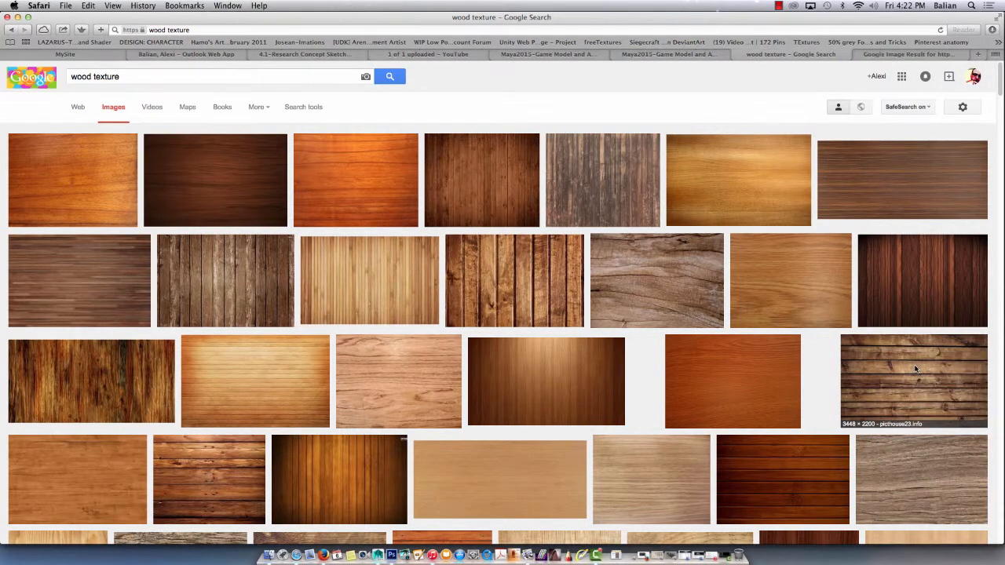
left_click(900, 57)
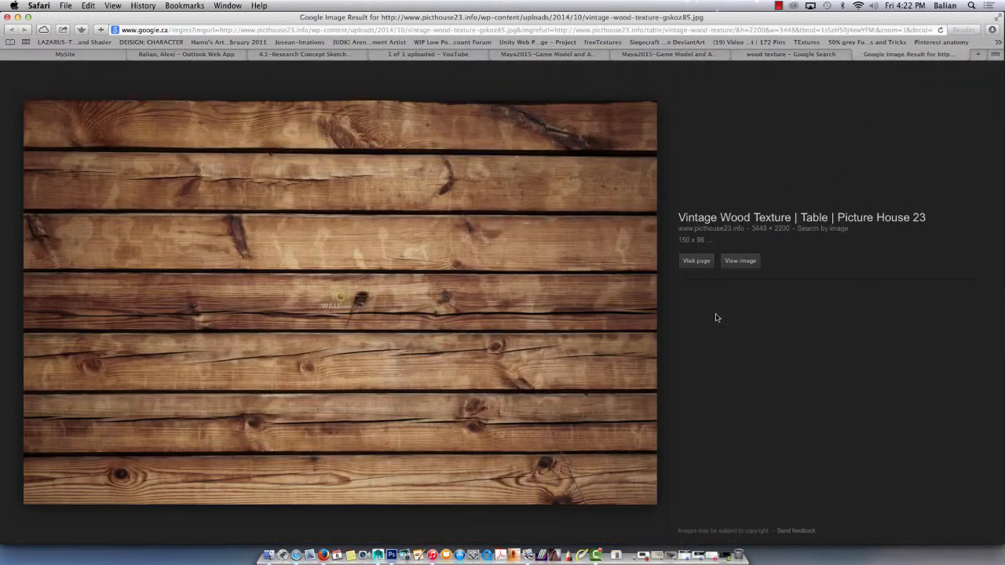
left_click(741, 261)
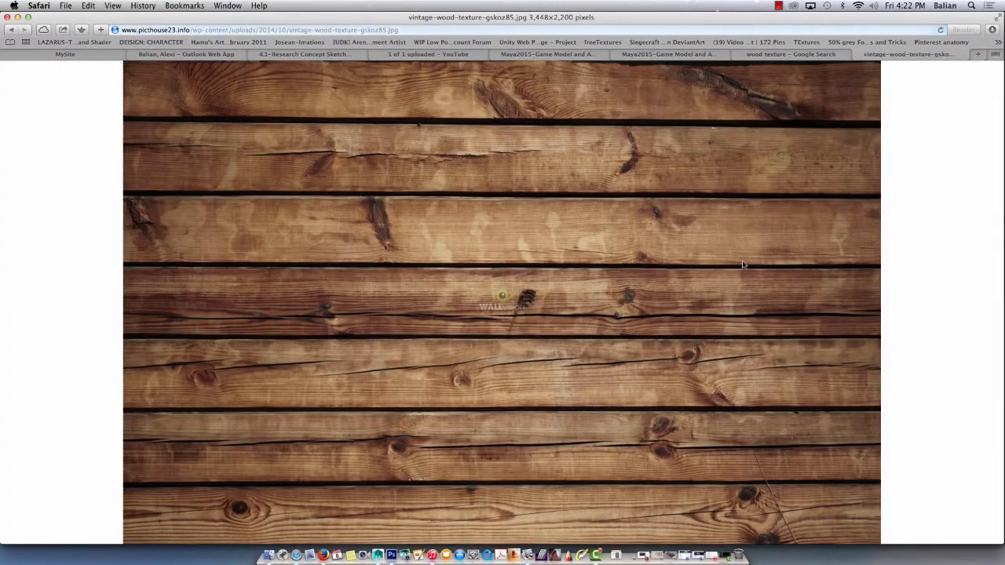
Save the plank image as vintage-wood-texture-gskoz85 in the Demo01 folder and return to Photoshop.
right_click(425, 175)
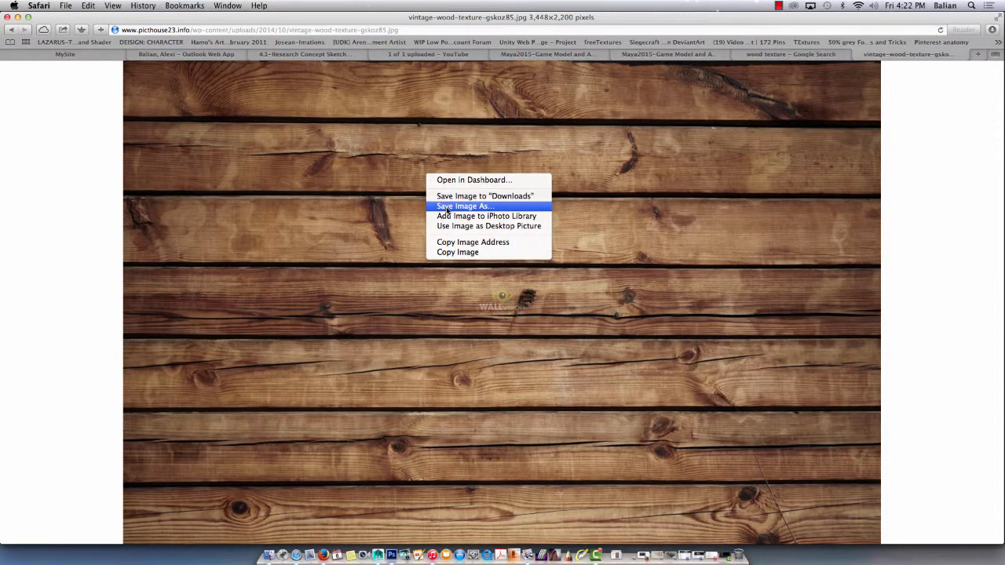
left_click(446, 206)
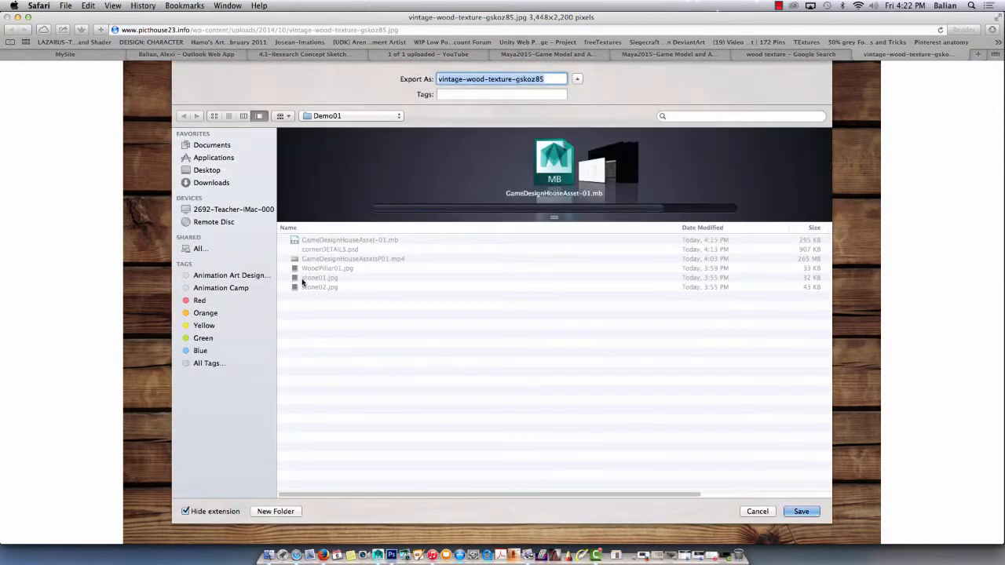
key("Return")
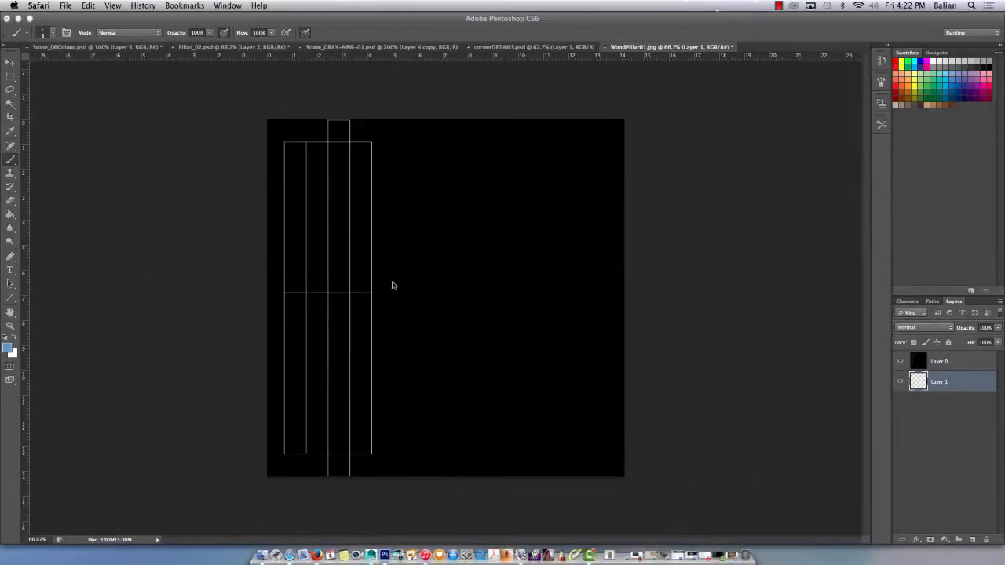
left_click(78, 17)
Try placing vintage-wood-texture-gskoz85 into the active Layer 1, shrunk beside the UV wireframe, and undo the placement.
left_click(84, 6)
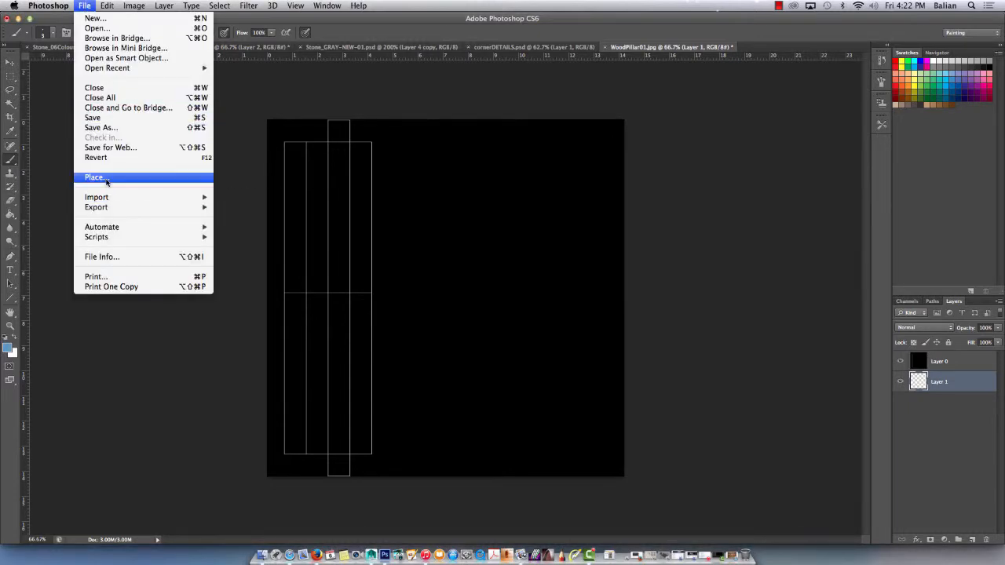
left_click(101, 181)
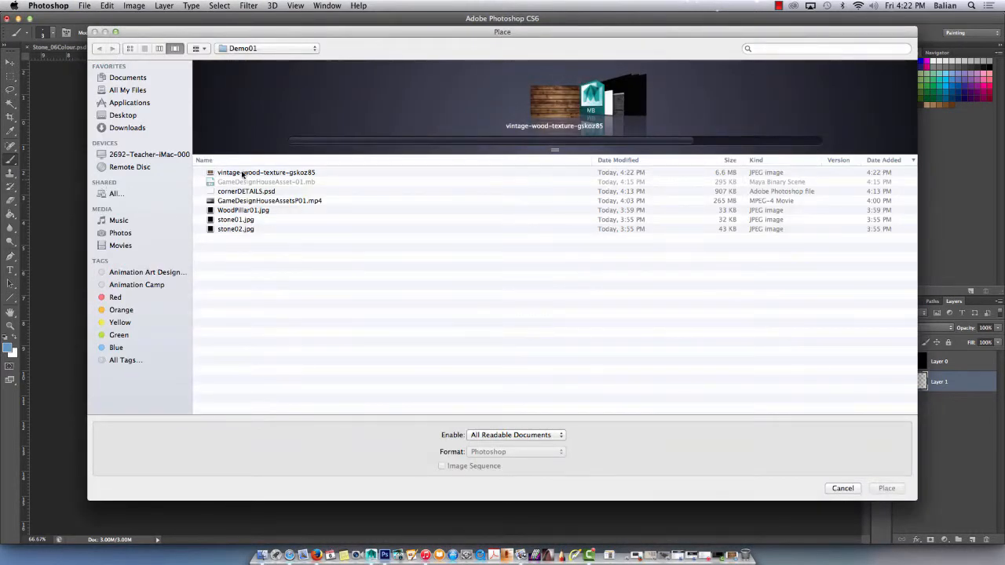
double_click(244, 172)
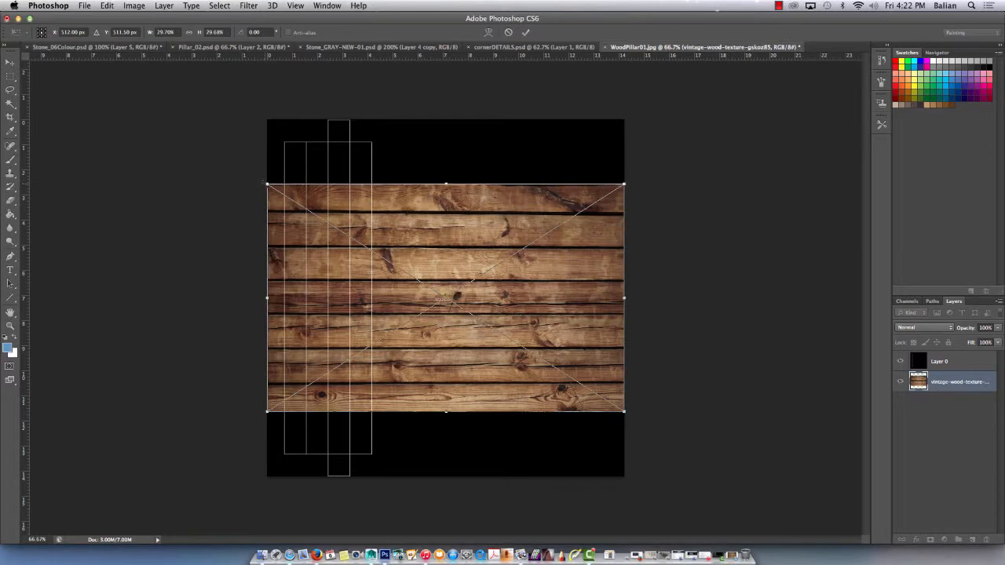
left_click_drag(267, 184, 399, 264)
left_click_drag(438, 338, 420, 270)
key("b")
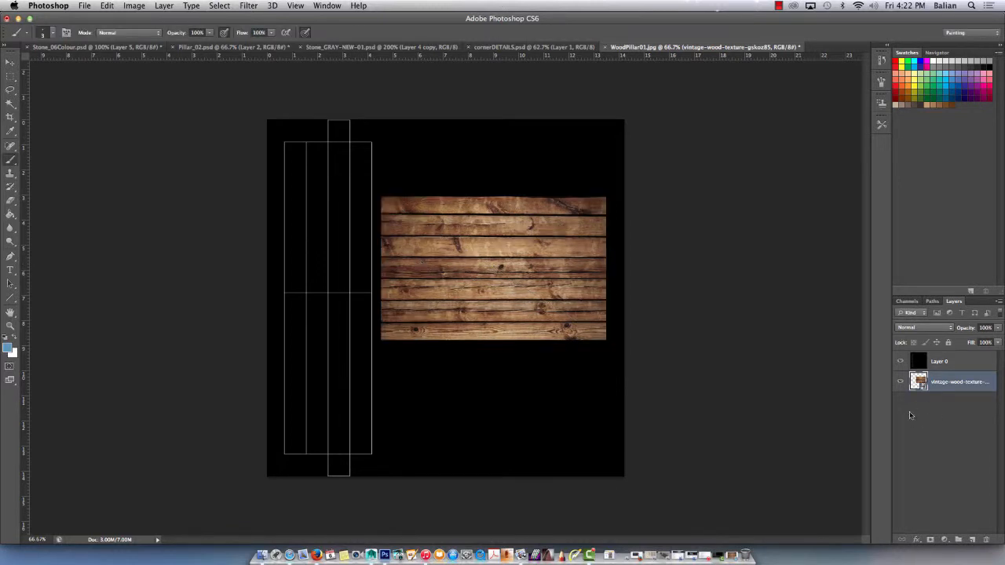
key("super+z")
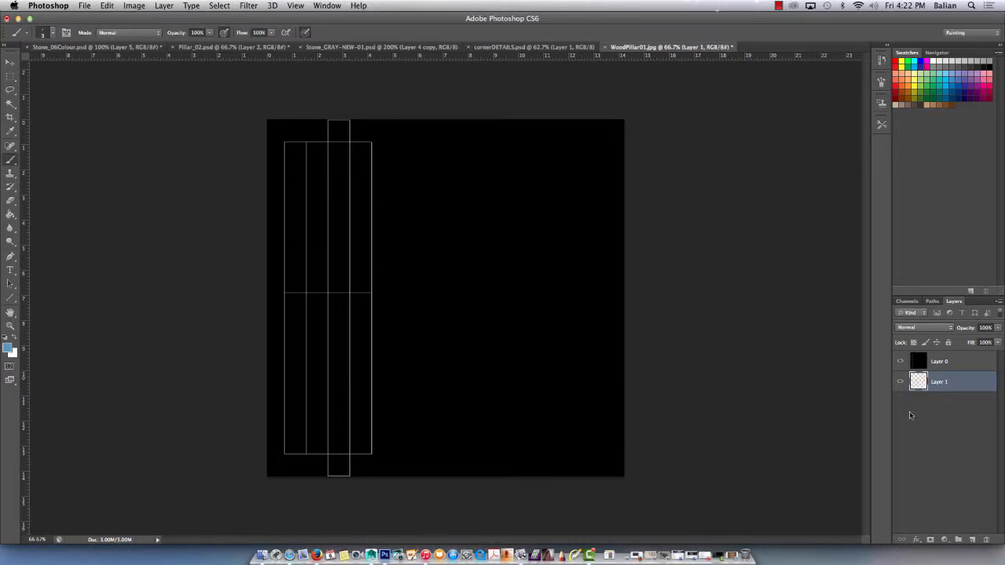
Add a new layer above Layer 1 and place vintage-wood-texture-gskoz85 from the Demo01 folder into it.
left_click(971, 539)
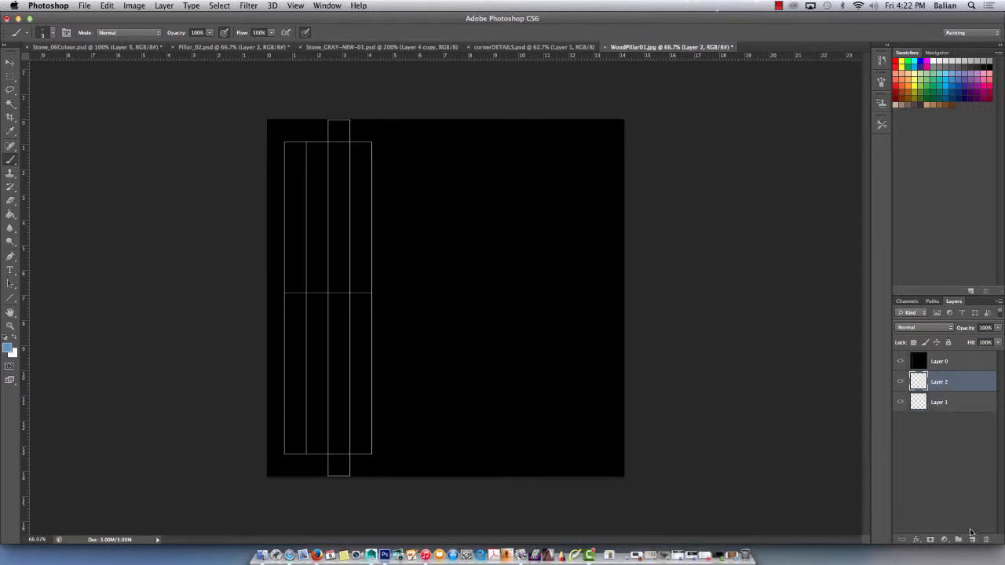
left_click(84, 6)
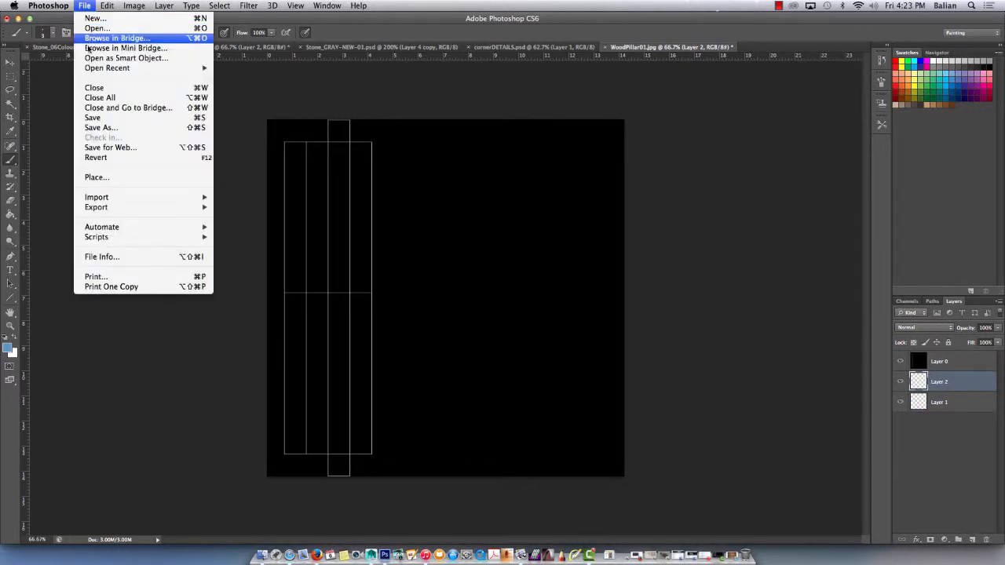
left_click(94, 178)
left_click(236, 172)
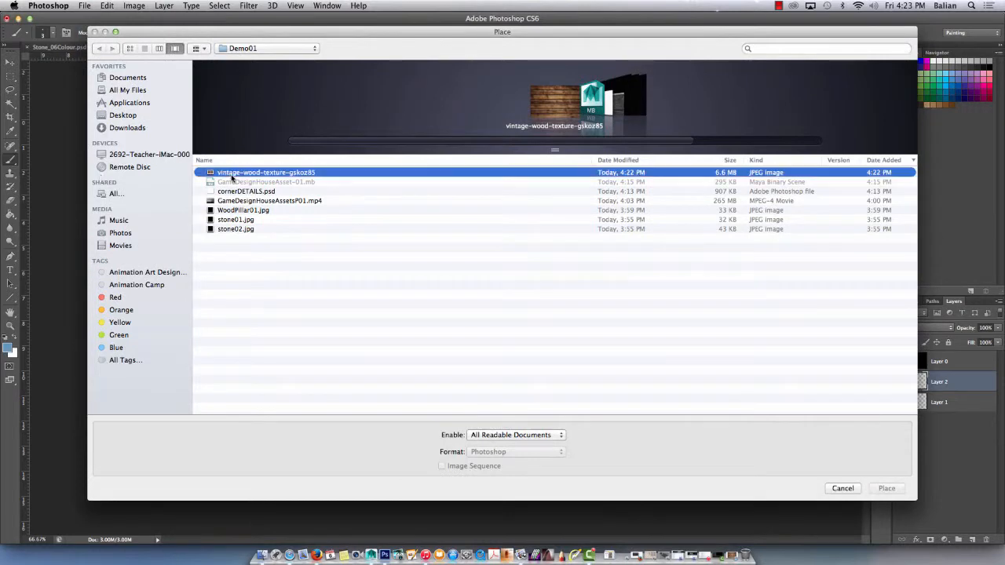
left_click(881, 489)
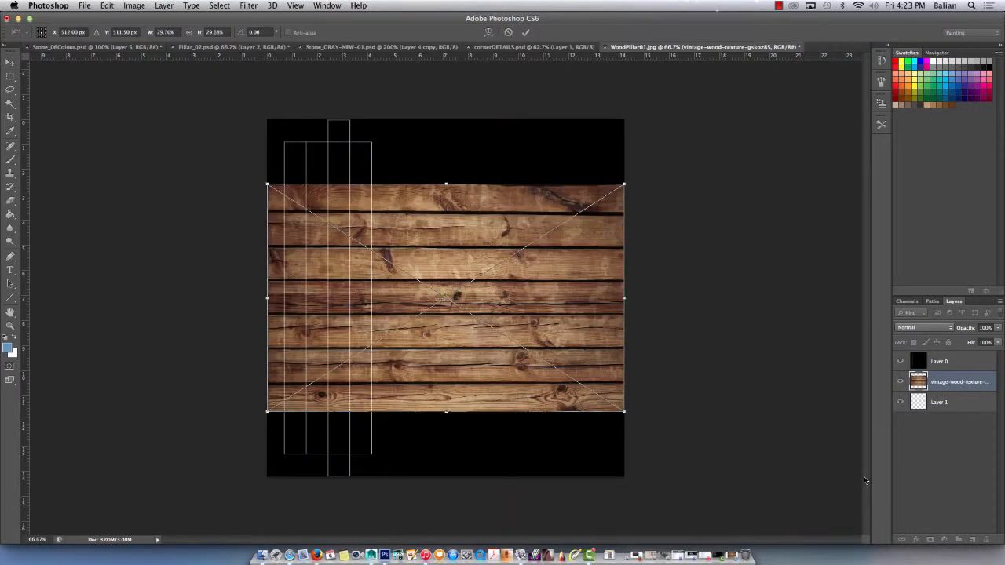
left_click(777, 6)
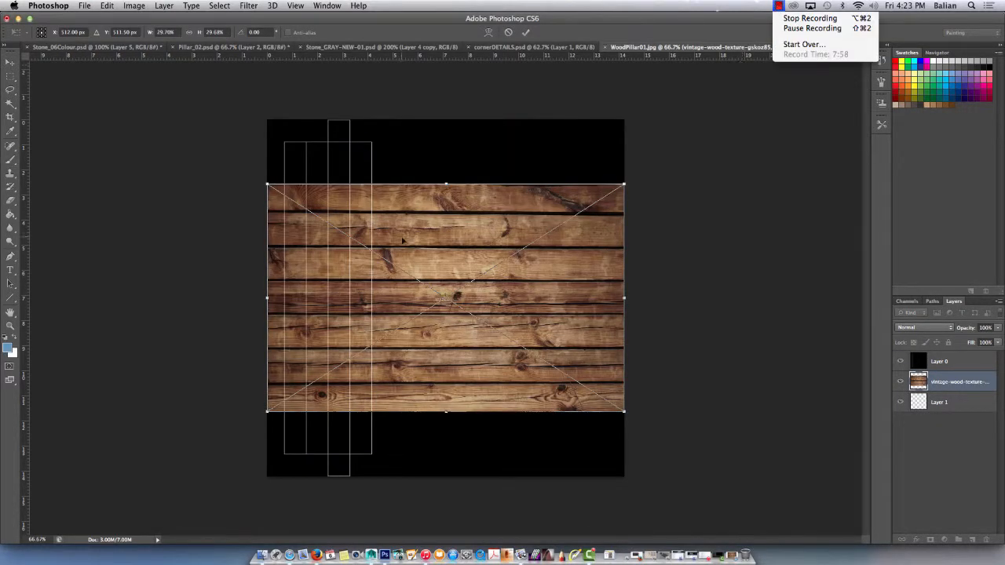
left_click(672, 365)
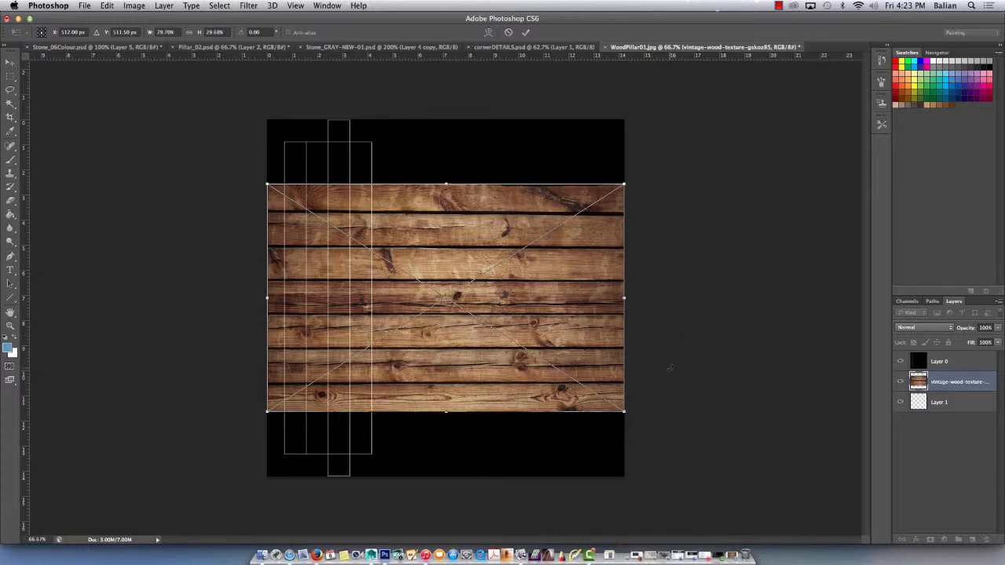
Rotate the placed wood image 90 degrees, scale it to about 25.8%, and commit it beside the UV wireframe.
left_click_drag(267, 183, 560, 206, "shift")
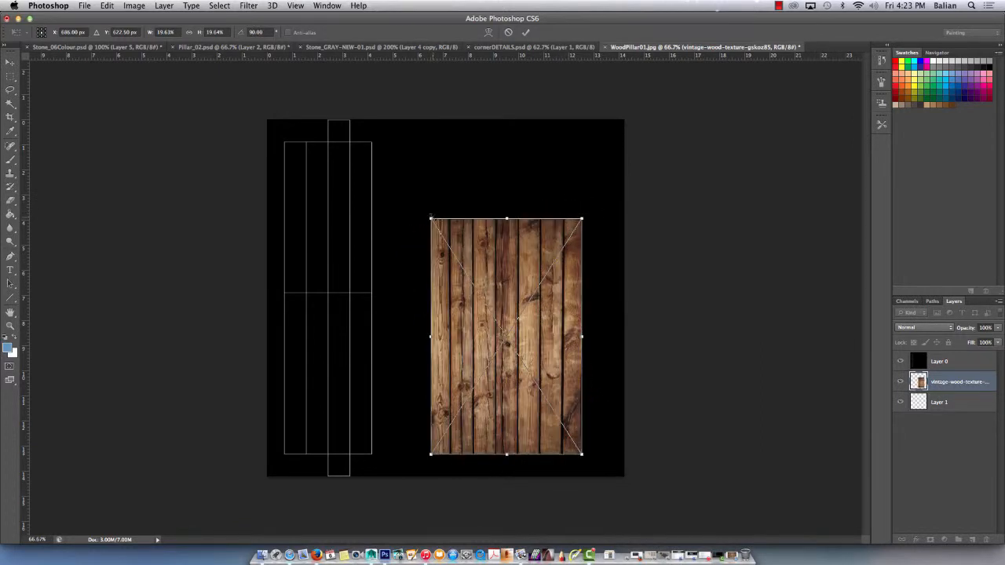
left_click_drag(431, 218, 377, 151, "shift")
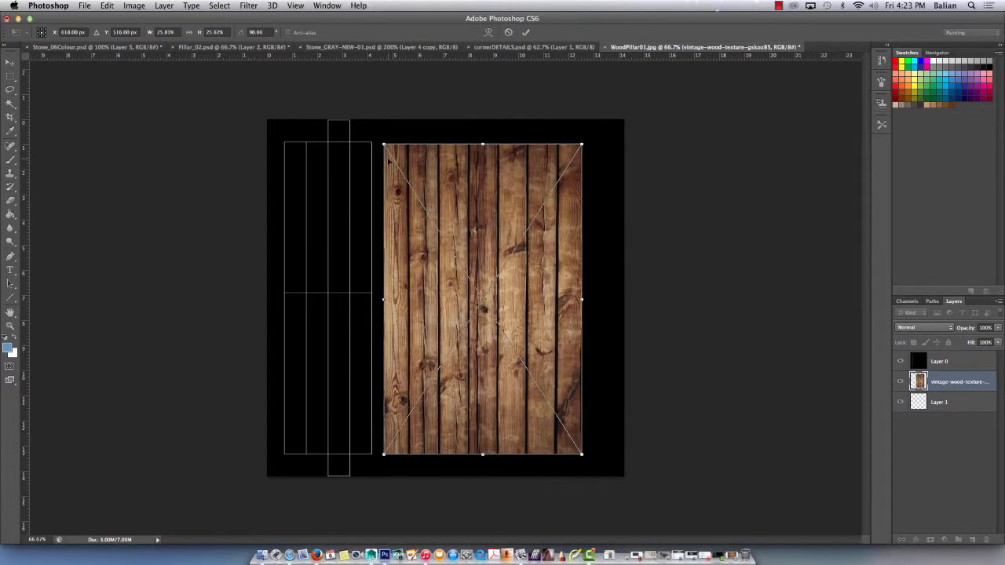
key("Return")
key("b")
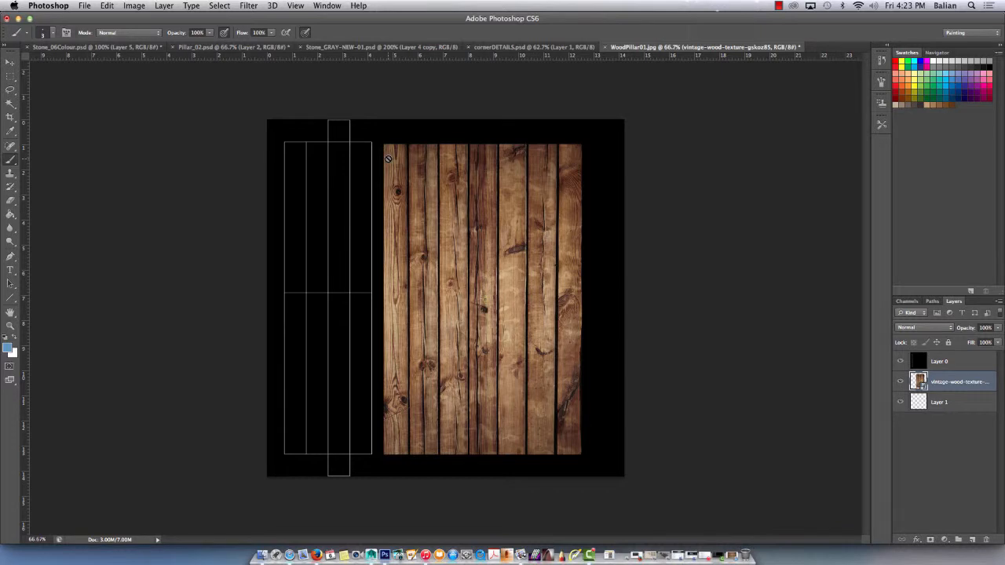
Move Layer 1 above the wood image layer and activate the Eyedropper for sampling wood colours.
key("super+1")
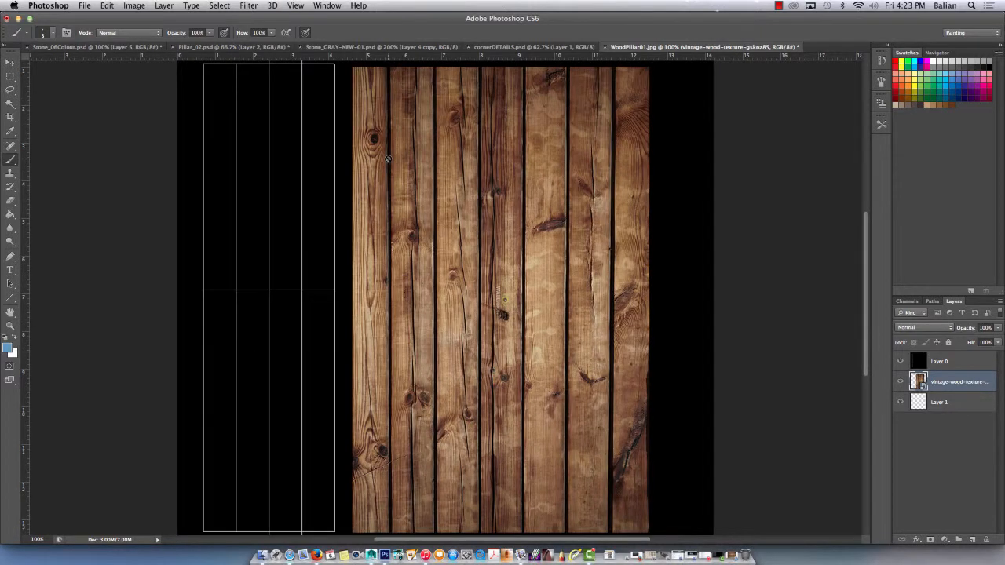
left_click_drag(950, 402, 947, 376)
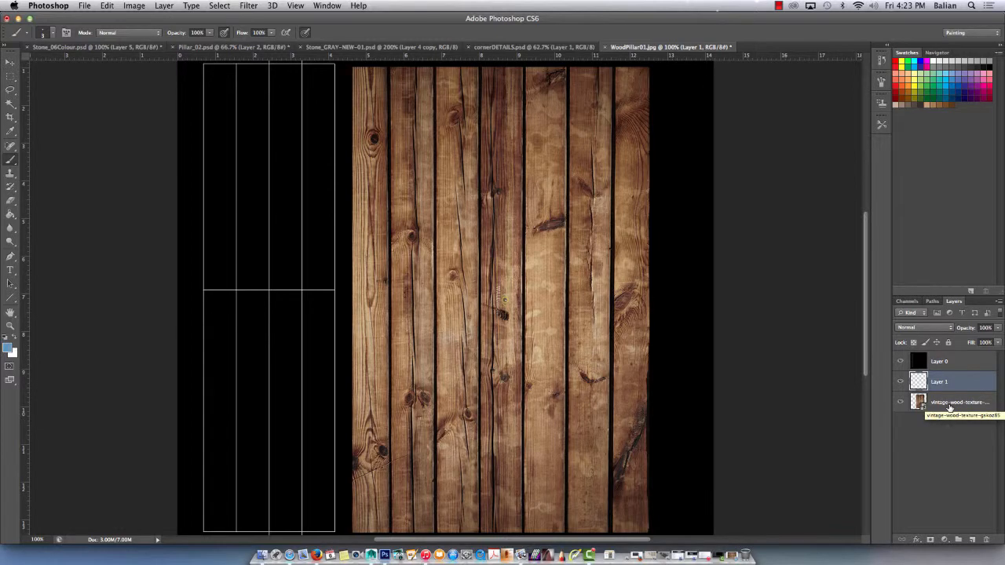
key("i")
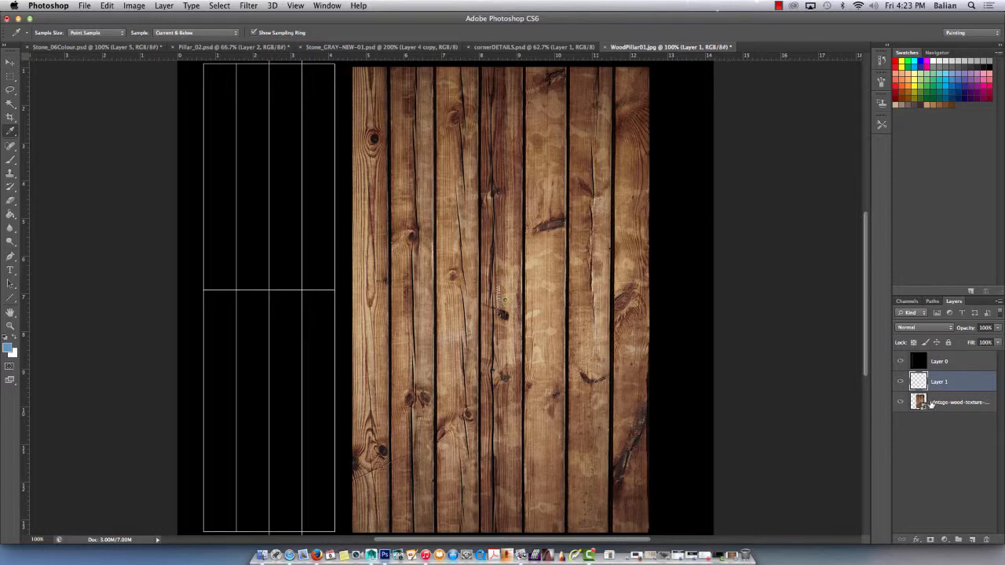
Sample a brown from the second plank and paint a 35 px brush swatch of it on Layer 1 in the black area beside the planks.
left_click(404, 258)
key("b")
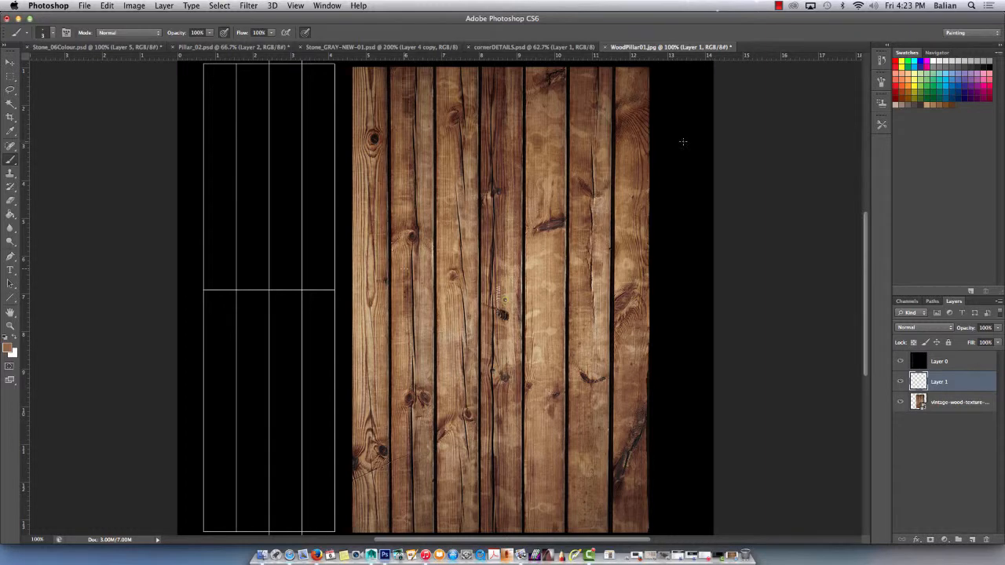
left_click_drag(685, 147, 682, 149)
key("bracketright")
key("bracketright")
key("bracketright")
key("bracketright")
key("bracketright")
key("bracketright")
mouse_move(678, 143)
left_mouse_down()
mouse_move(676, 156)
mouse_move(689, 155)
mouse_move(677, 145)
left_mouse_up()
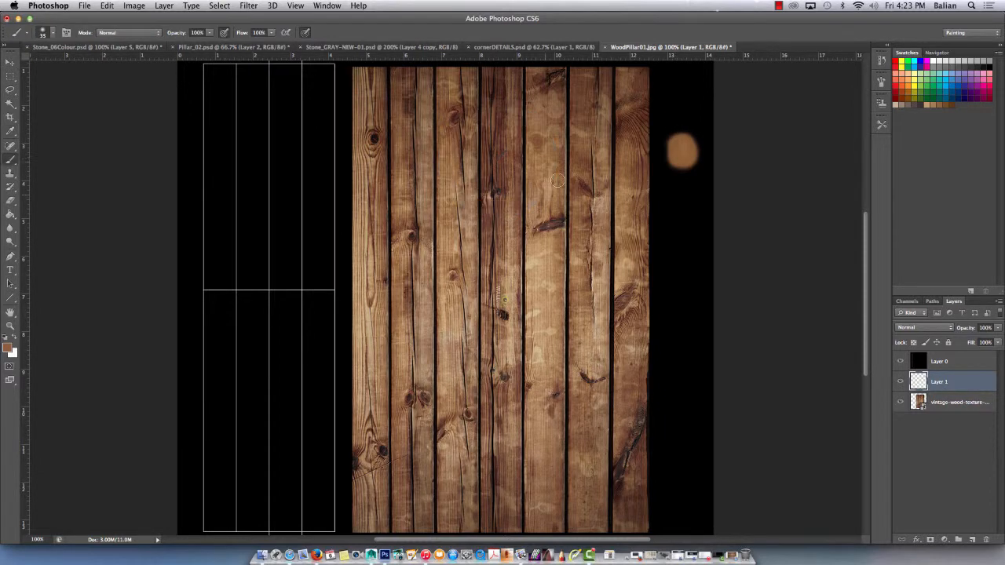
Add four more palette swatches below the first, using a reddish brown, a tan, a medium brown and a pale cream sampled from the planks.
left_click_drag(690, 194, 685, 206)
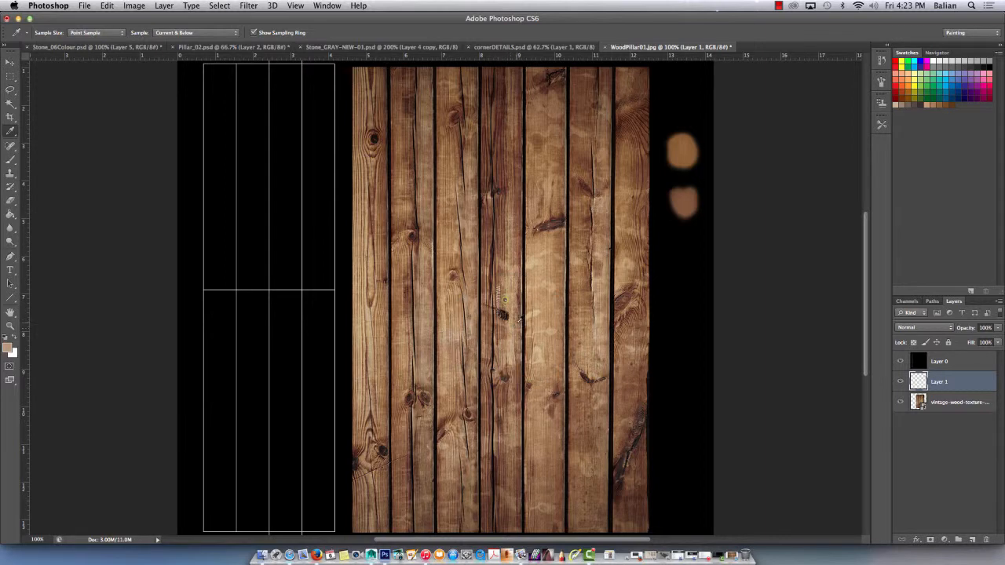
mouse_move(682, 242)
left_mouse_down()
mouse_move(684, 261)
mouse_move(684, 250)
left_mouse_up()
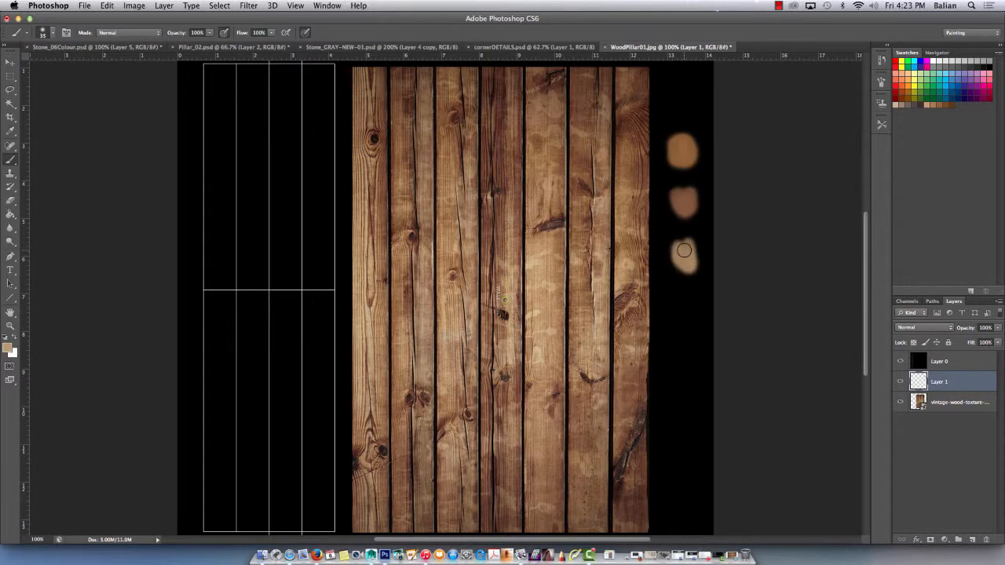
key("i")
left_click(374, 179)
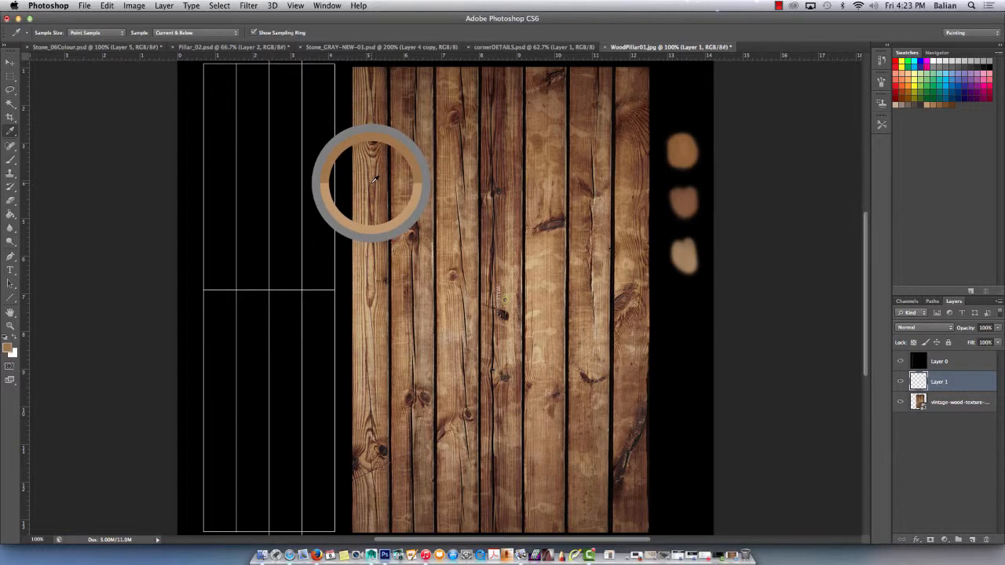
key("b")
mouse_move(683, 289)
left_mouse_down()
mouse_move(687, 301)
mouse_move(673, 302)
mouse_move(683, 320)
left_mouse_up()
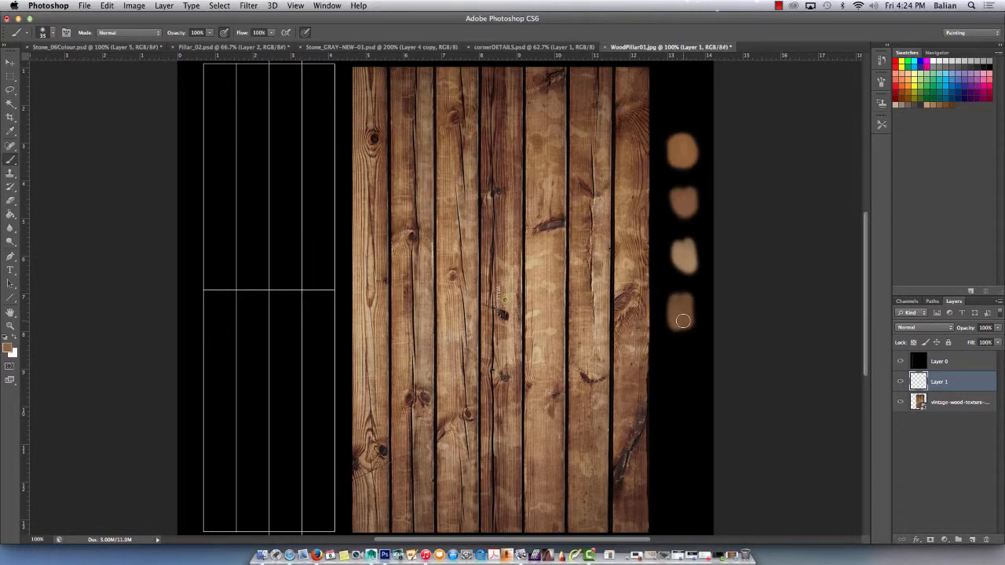
key("i")
left_click(534, 315)
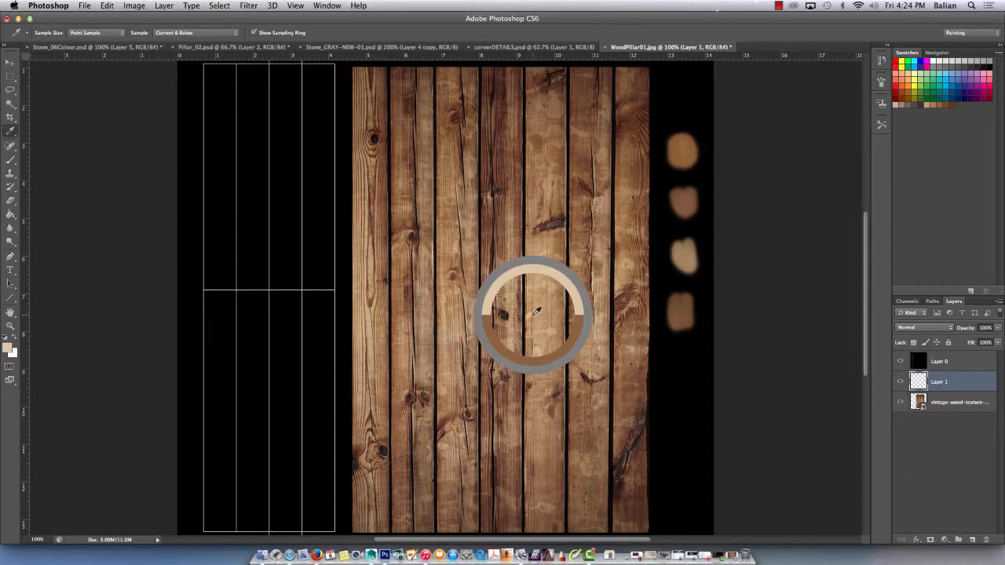
key("b")
mouse_move(684, 352)
left_mouse_down()
mouse_move(680, 371)
mouse_move(675, 356)
left_mouse_up()
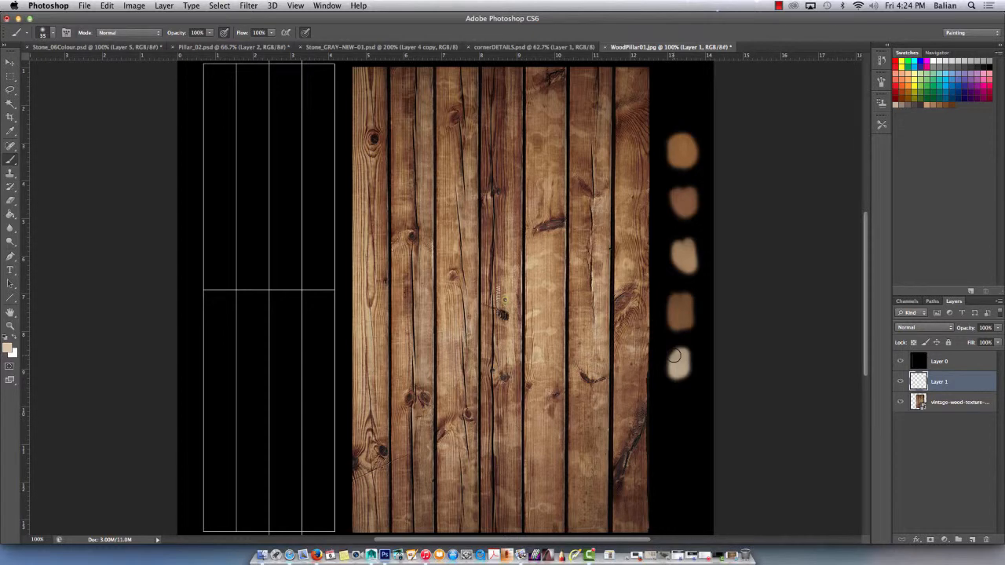
Select the full pillar UV outline, including the narrow end caps above and below the third column.
key("super+minus")
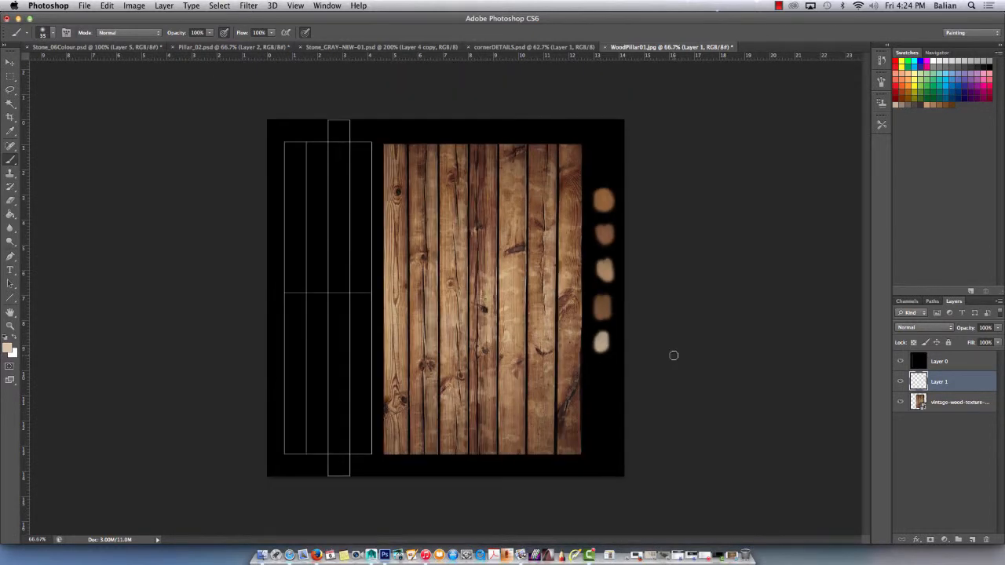
left_click(10, 76)
left_click_drag(285, 142, 350, 454)
left_click_drag(330, 119, 351, 139, "shift")
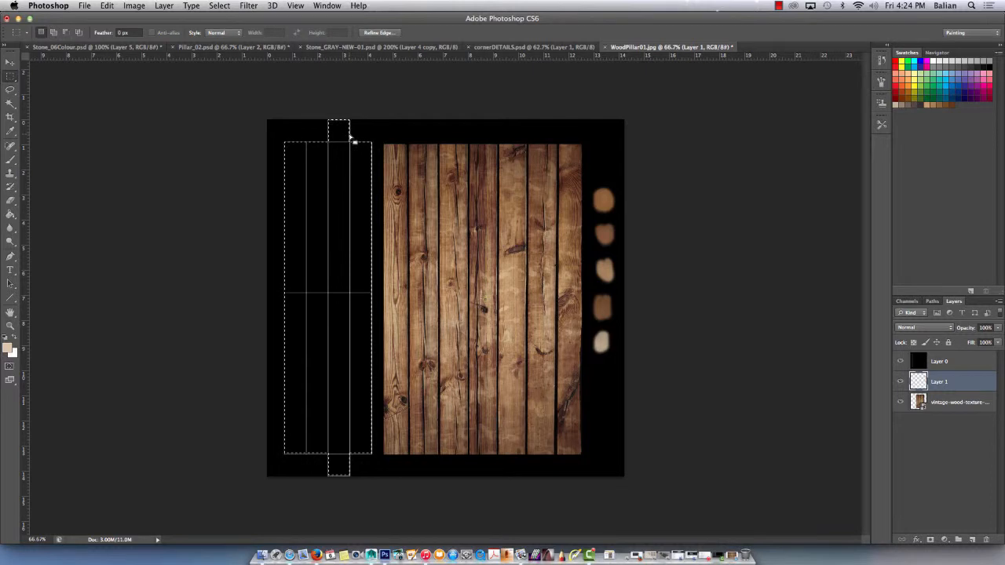
Fill the selected UV area on Layer 1 with the medium brown of the fourth swatch and deselect.
key("i")
left_click(602, 307)
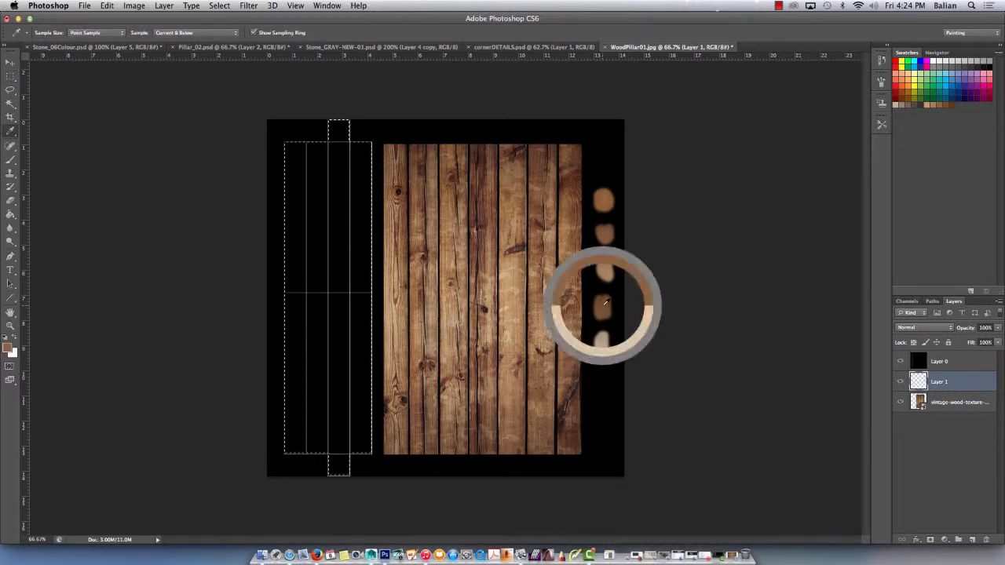
key("g")
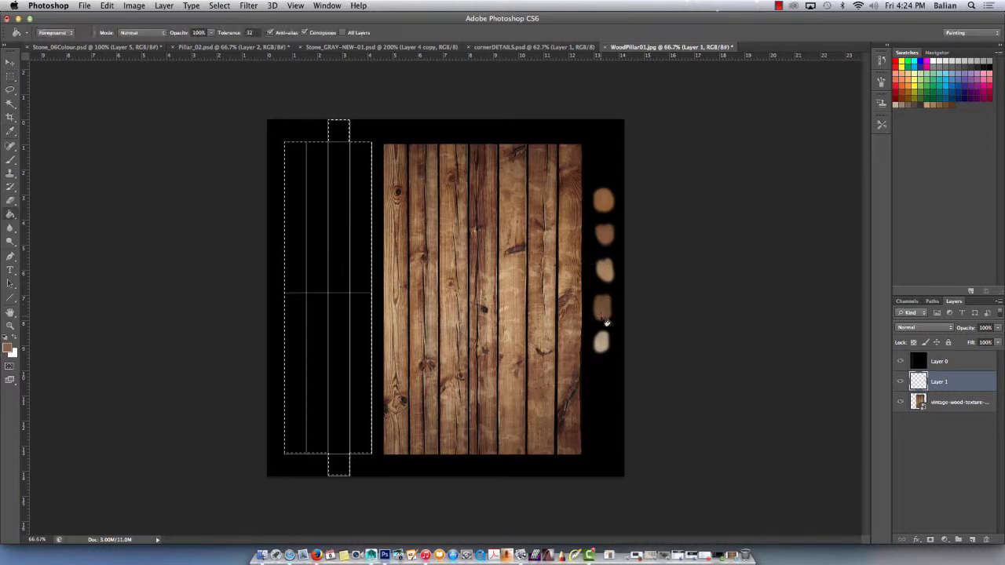
left_click(352, 322)
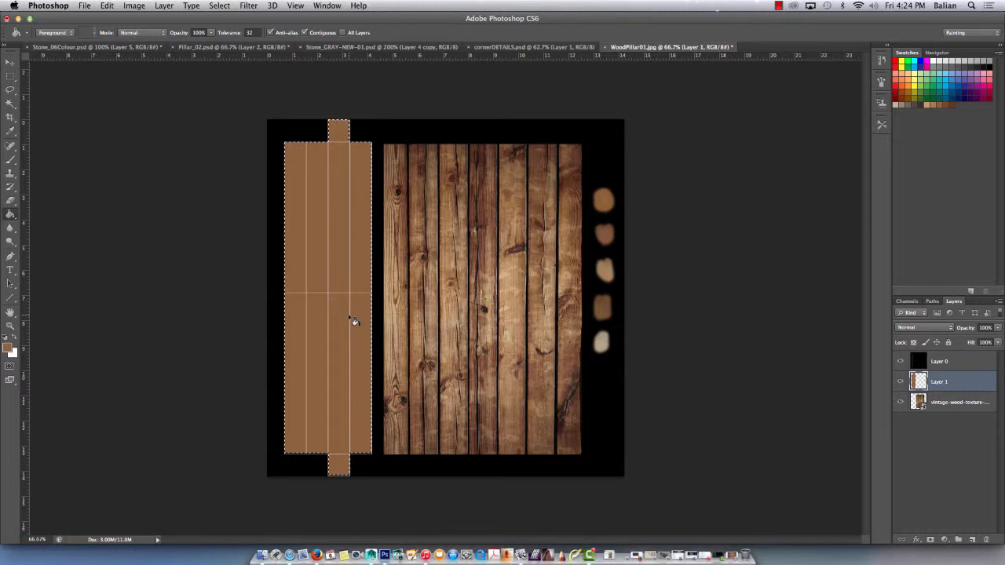
key("super+d")
Paint faint vertical grain strokes down the pillar area with a small soft brush in the reddish brown of the second swatch.
key("b")
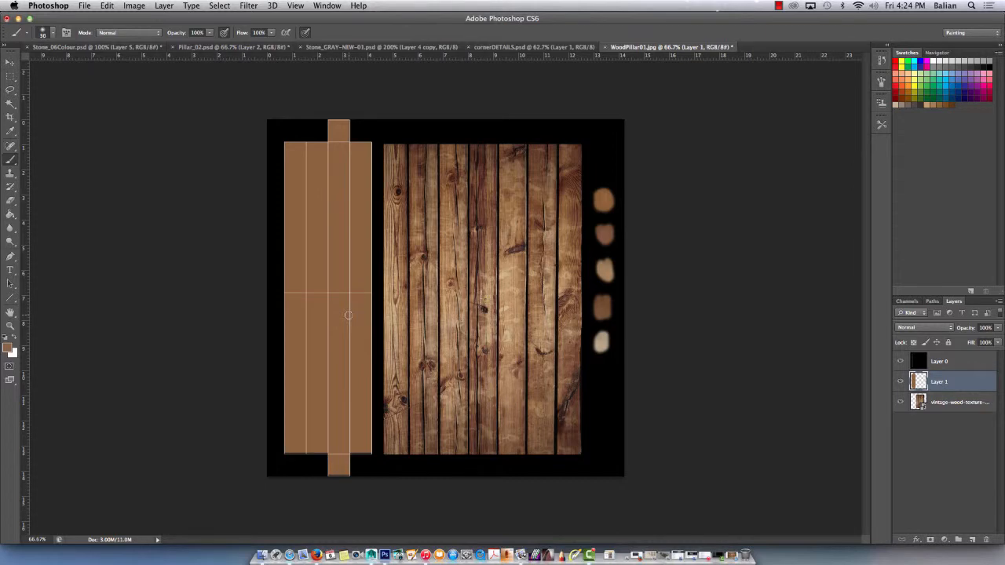
key("super+equal")
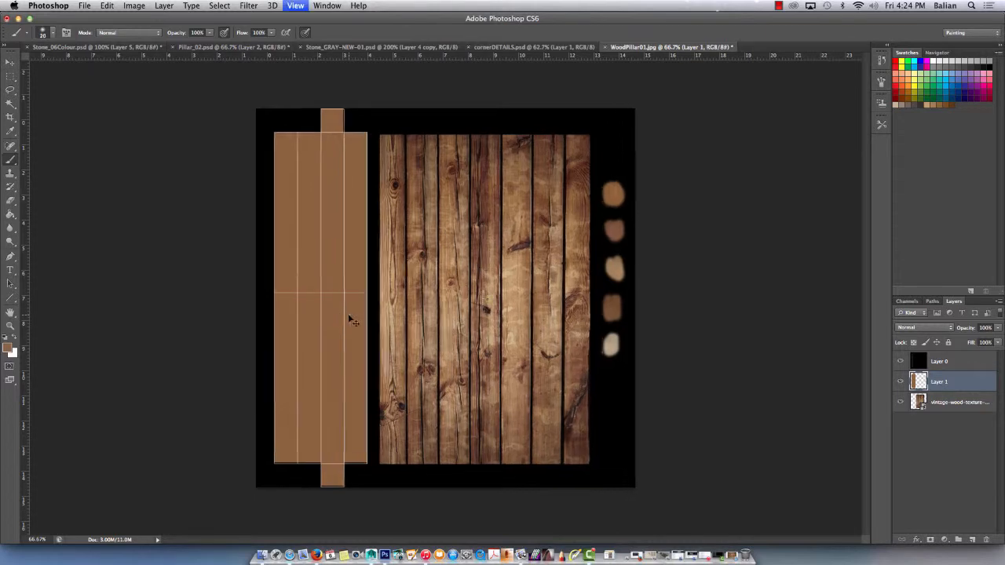
key("super+minus")
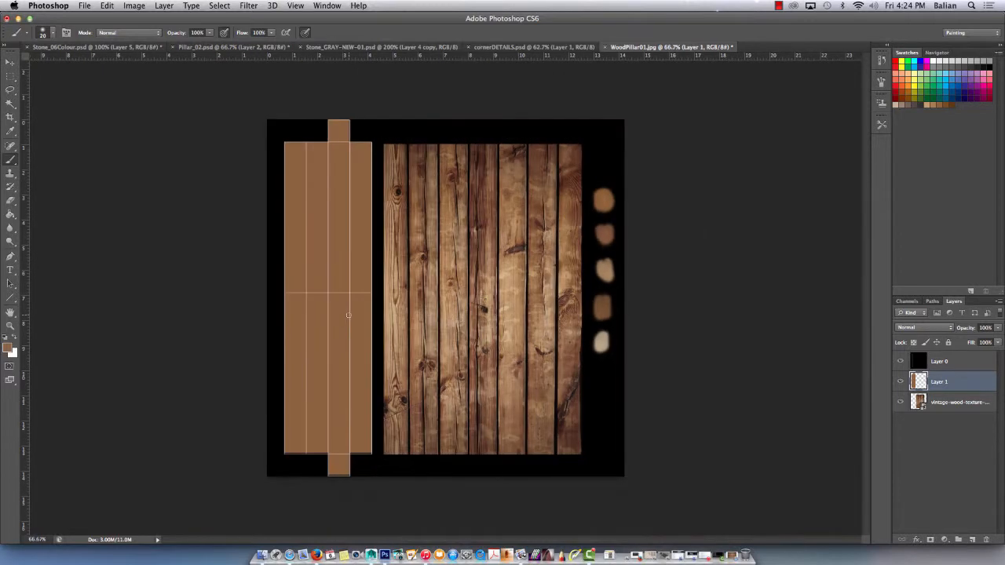
left_click(53, 33)
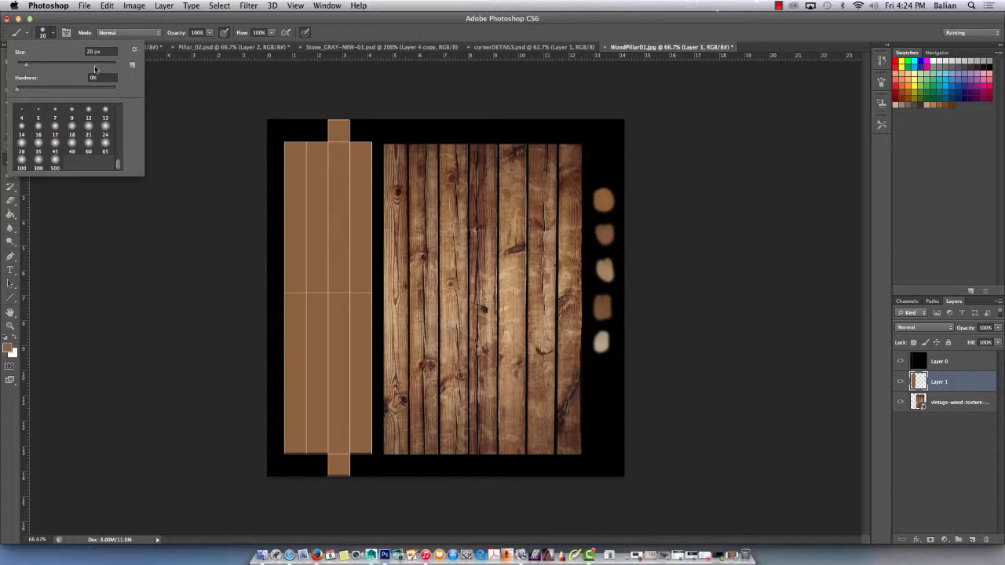
left_click_drag(26, 68, 21, 69)
left_click(226, 194)
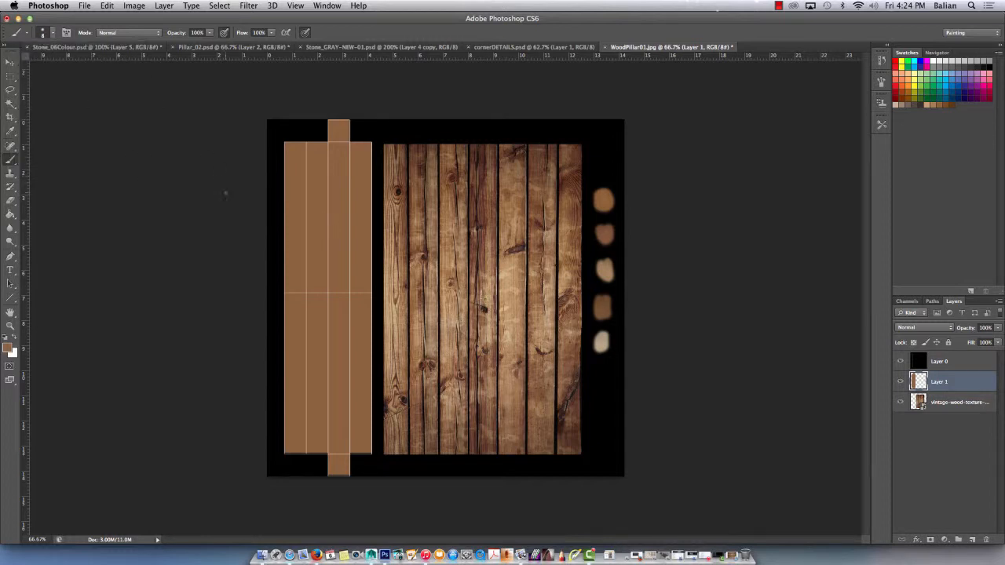
key("i")
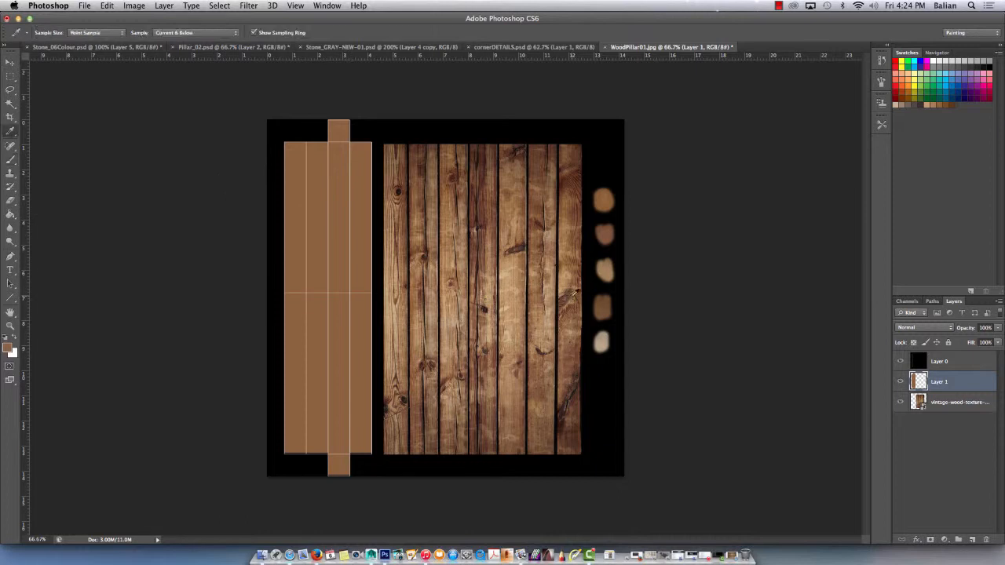
left_click(605, 234)
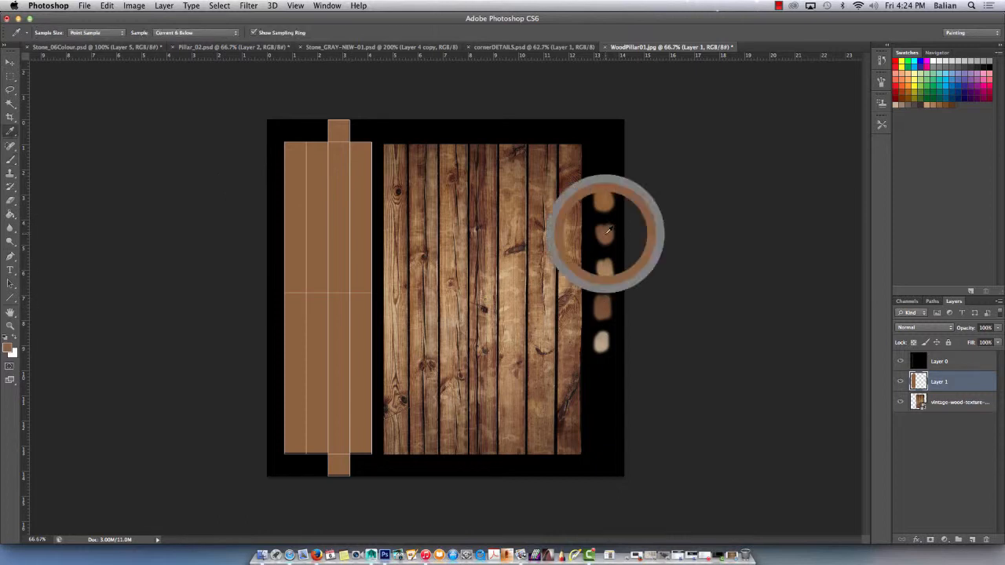
key("b")
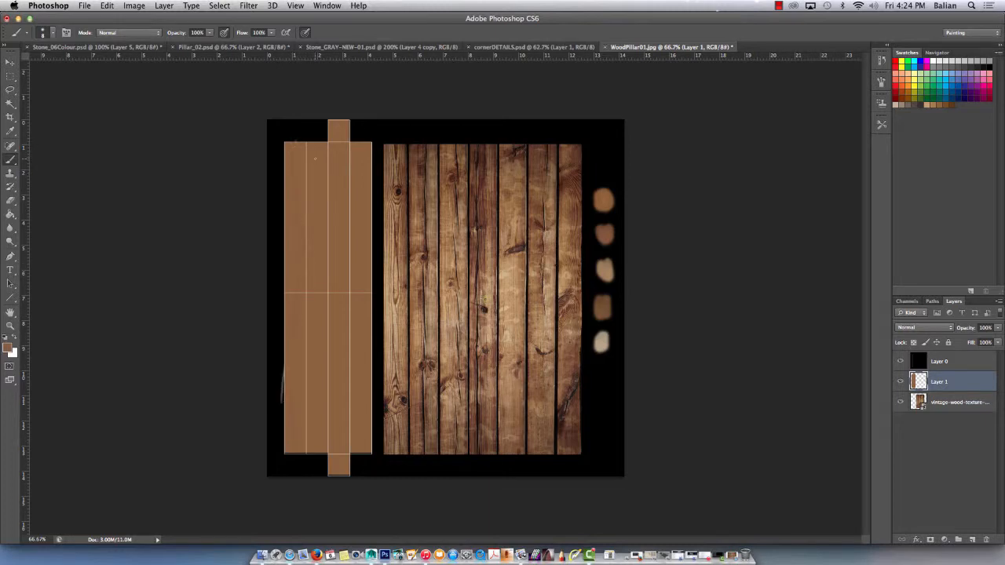
key("super+plus")
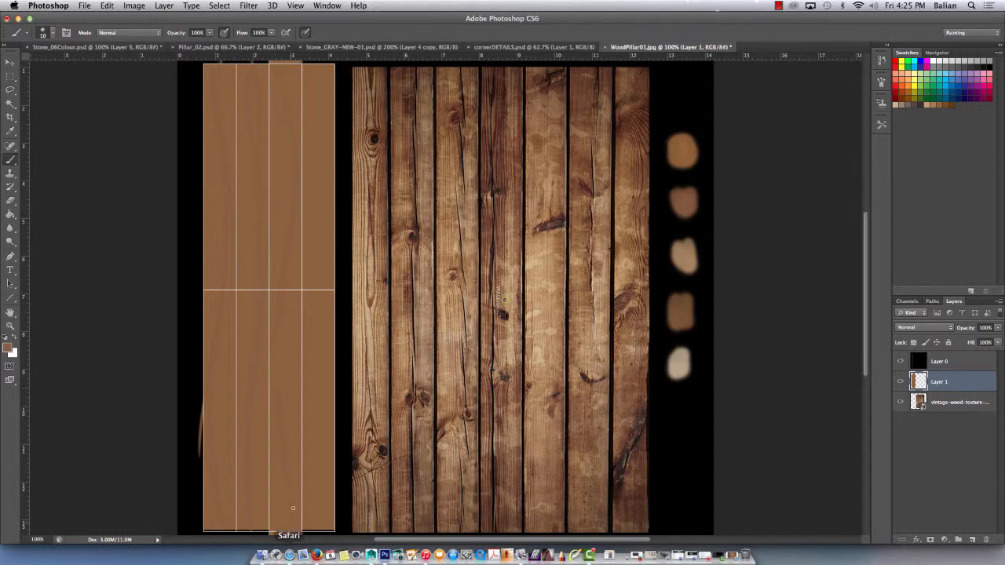
left_click_drag(311, 57, 323, 296)
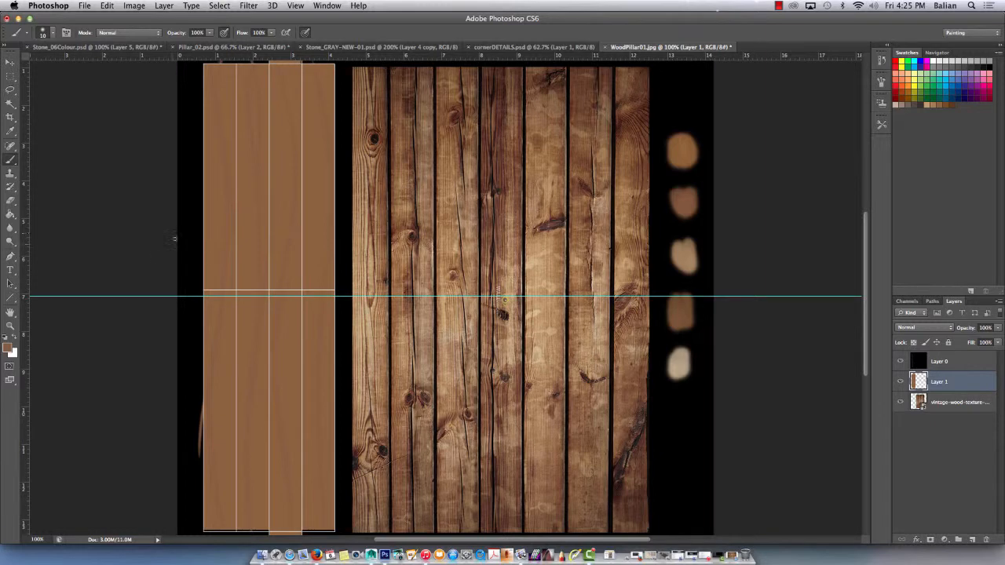
scroll(181, 237, "down", 1)
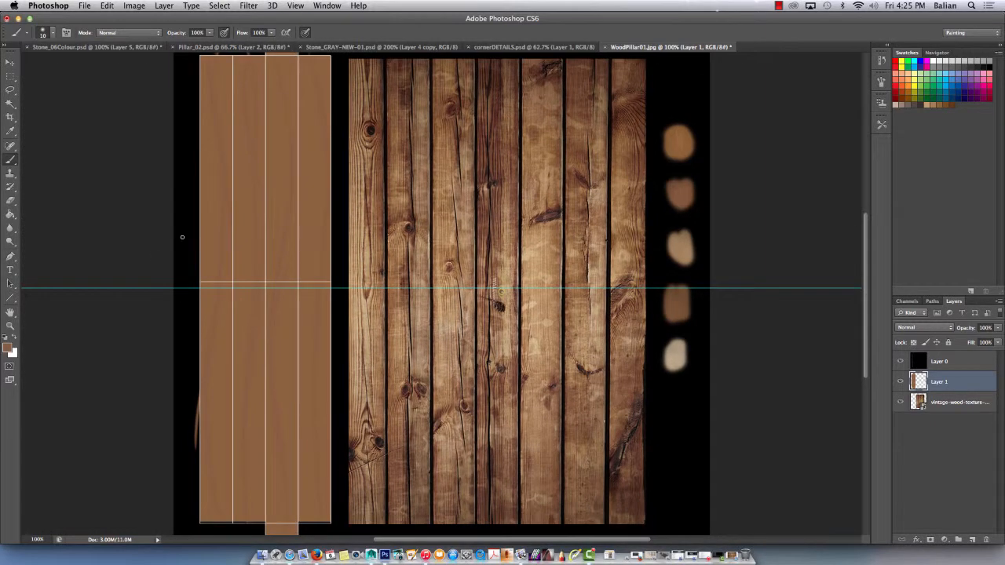
key("v")
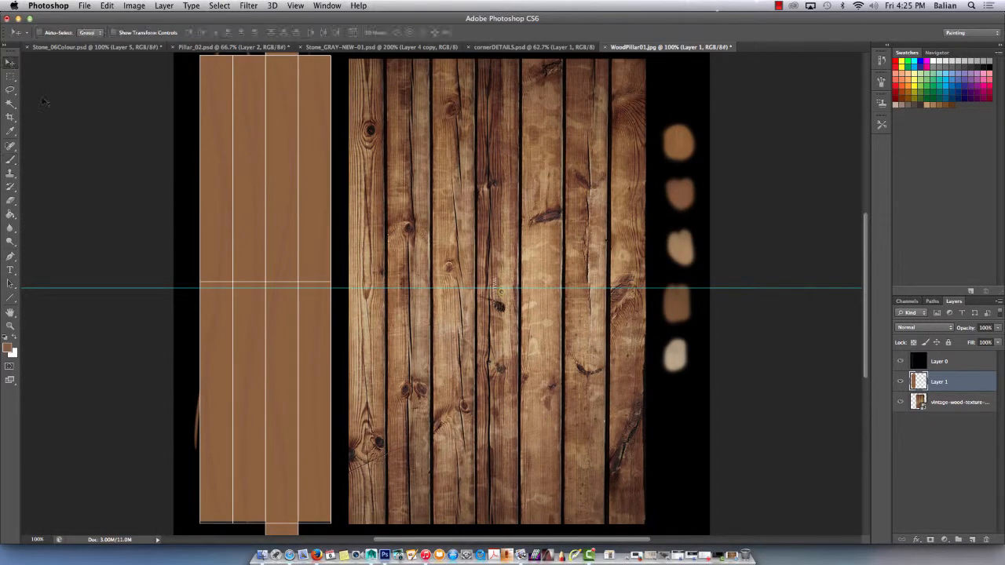
left_click_drag(161, 288, 151, 62)
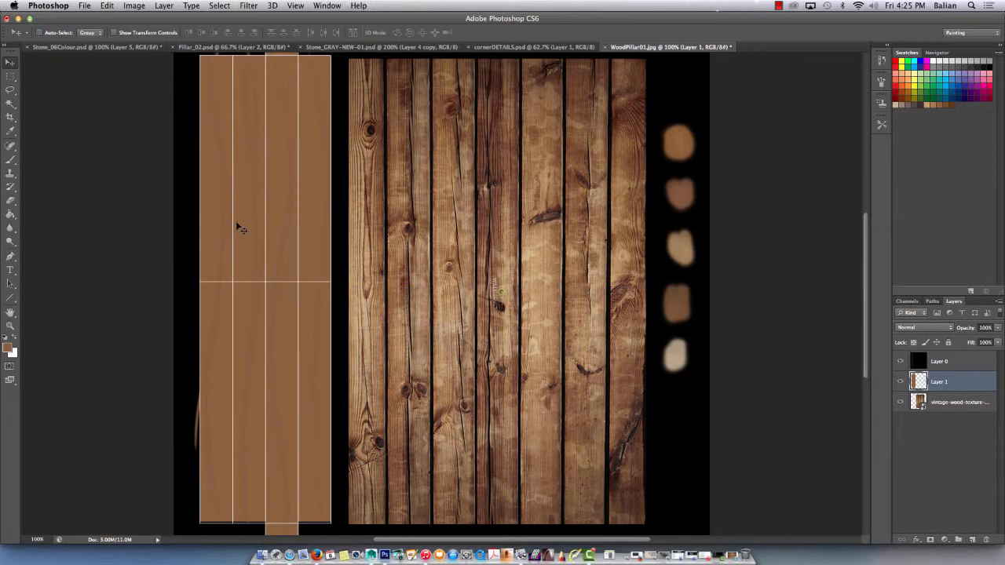
Paint long wavy light grain strokes down the pillar's columns with a 20 px brush in the tan of the third swatch.
key("b")
key("v")
key("i")
left_click(680, 248)
key("v")
key("b")
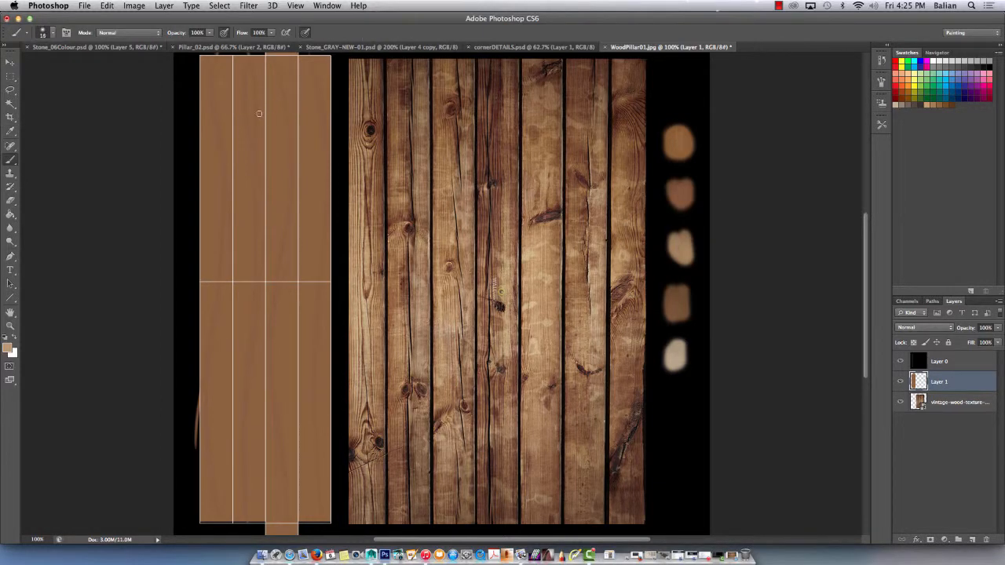
mouse_move(254, 57)
left_mouse_down()
mouse_move(268, 212)
mouse_move(251, 345)
left_mouse_up()
left_click_drag(249, 390, 248, 523)
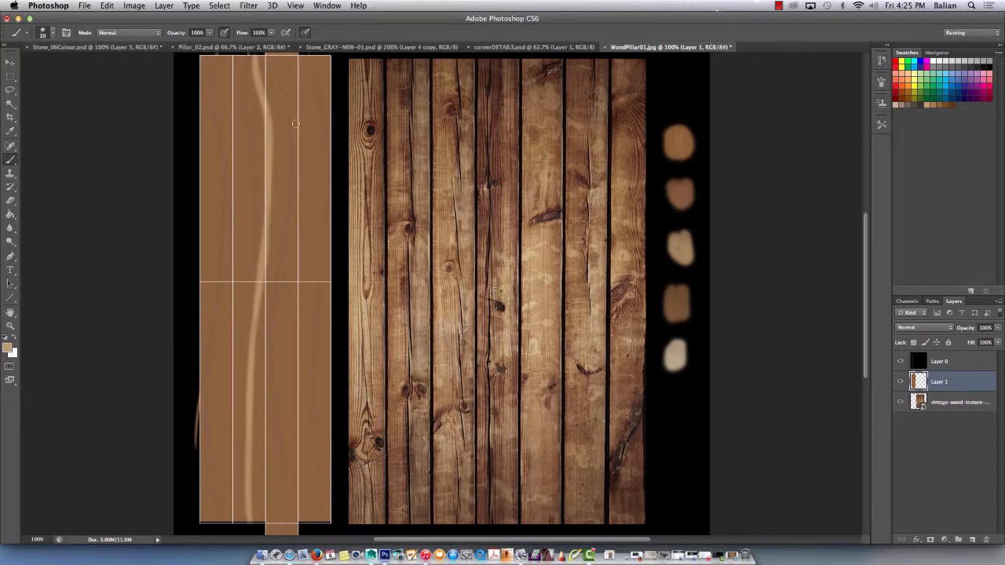
mouse_move(280, 71)
left_mouse_down()
mouse_move(292, 145)
mouse_move(272, 290)
mouse_move(275, 381)
left_mouse_up()
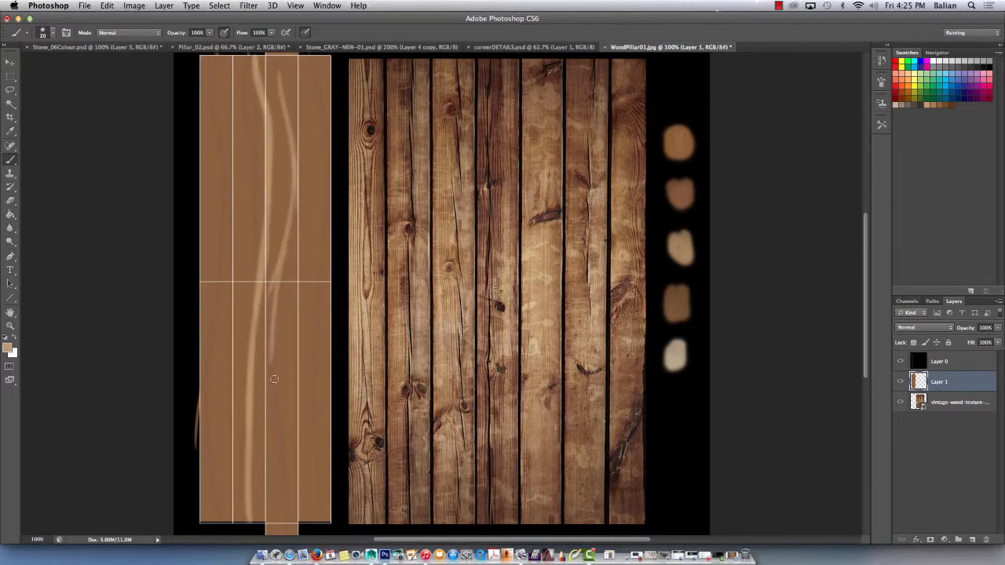
left_click_drag(315, 321, 311, 515)
mouse_move(217, 70)
left_mouse_down()
mouse_move(224, 220)
mouse_move(215, 487)
left_mouse_up()
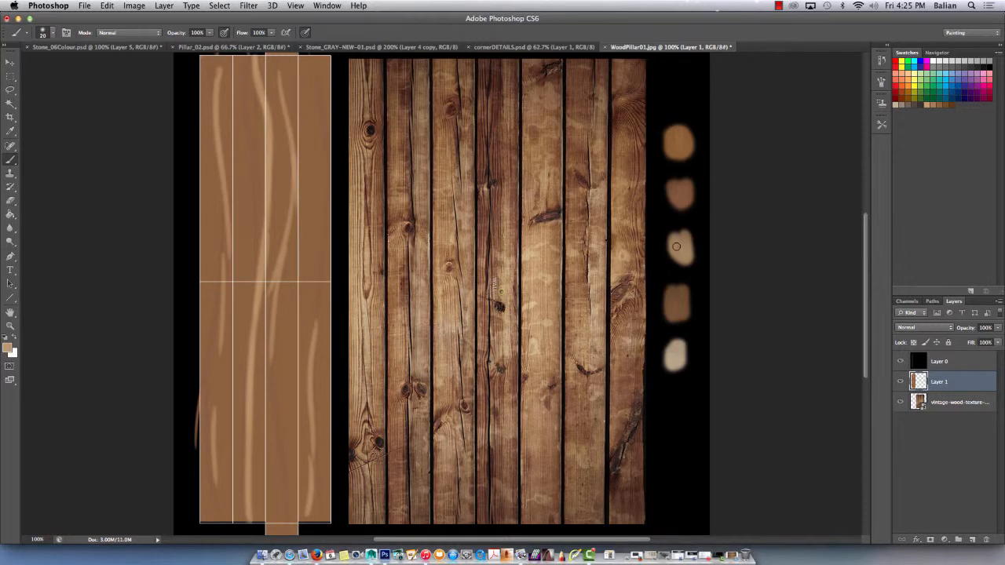
Resample the tan swatch and set the foreground colour to a slightly darker, less saturated tan.
key("i")
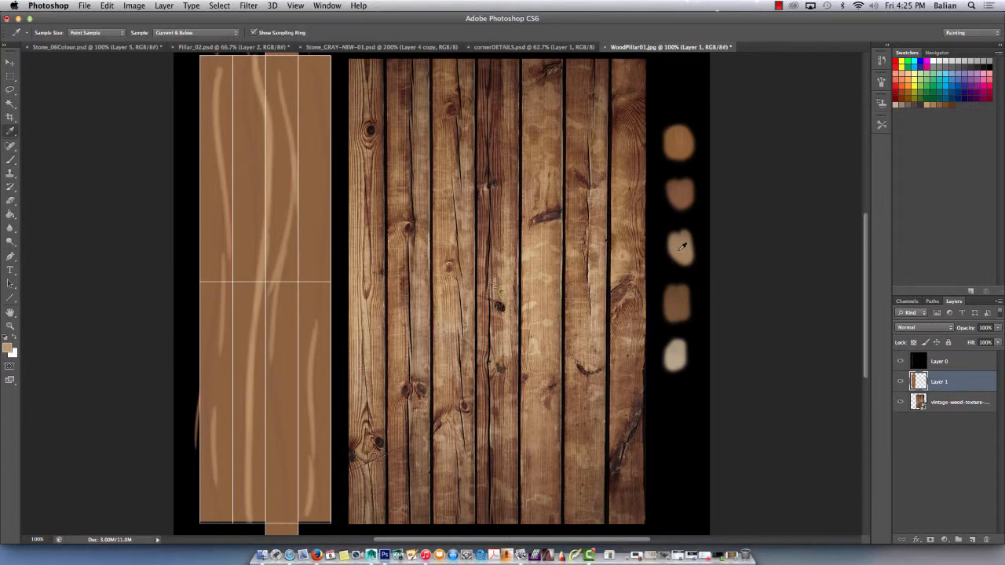
left_click(685, 248)
left_click(10, 347)
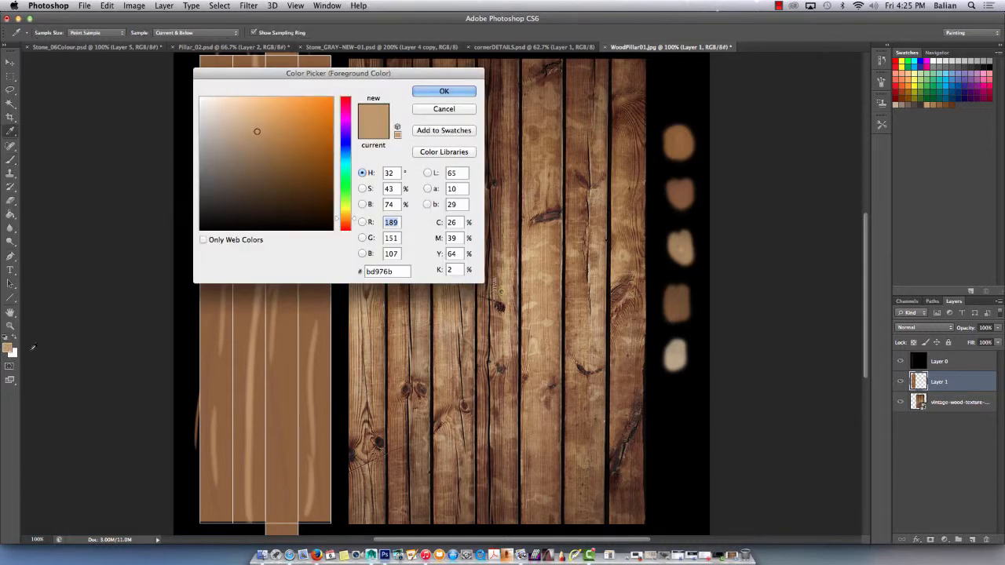
left_click(247, 143)
left_click(424, 89)
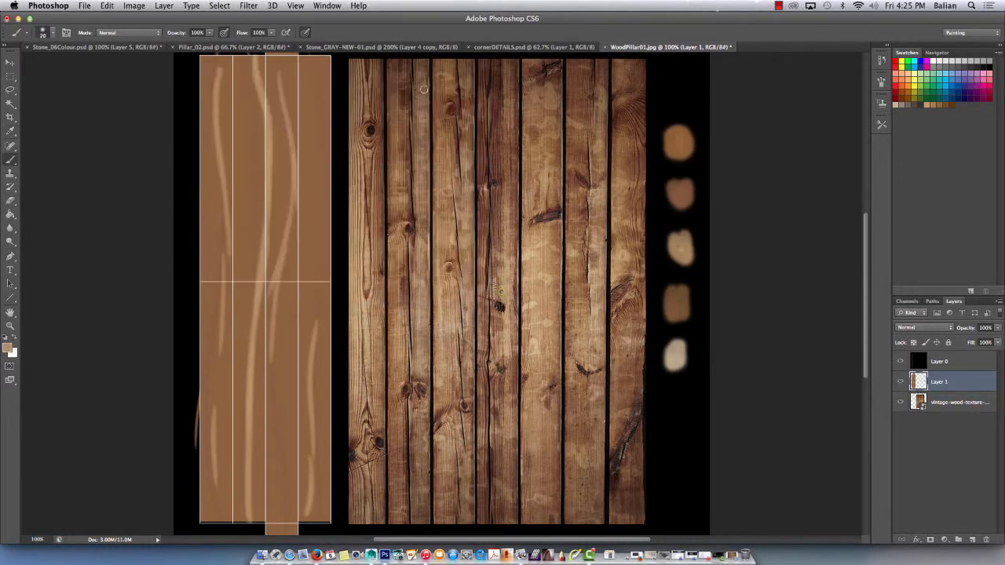
Paint a thin 10 px tan highlight down the UV line between the third and fourth columns.
key("bracketleft")
key("Return")
left_click_drag(299, 57, 294, 487)
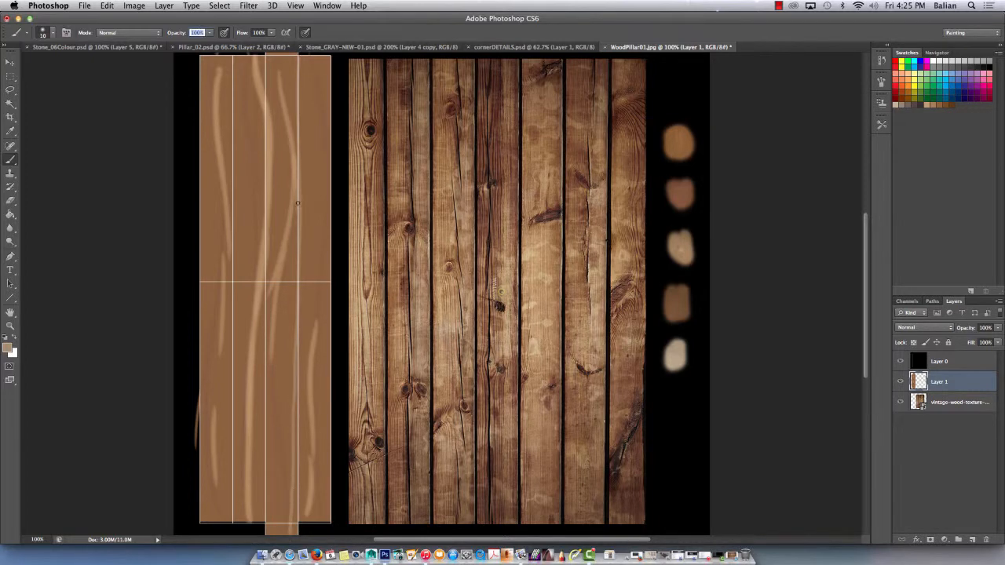
left_click_drag(298, 280, 297, 544)
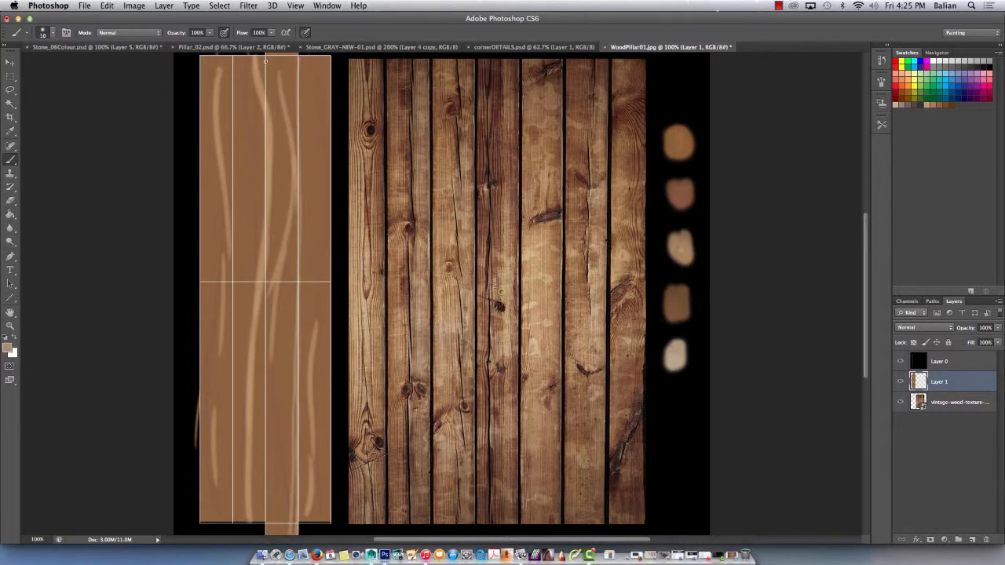
Paint thin 10 px tan highlights down the remaining inner UV lines and the outer edge of the first column, redoing the edge stroke.
left_click_drag(264, 54, 265, 537)
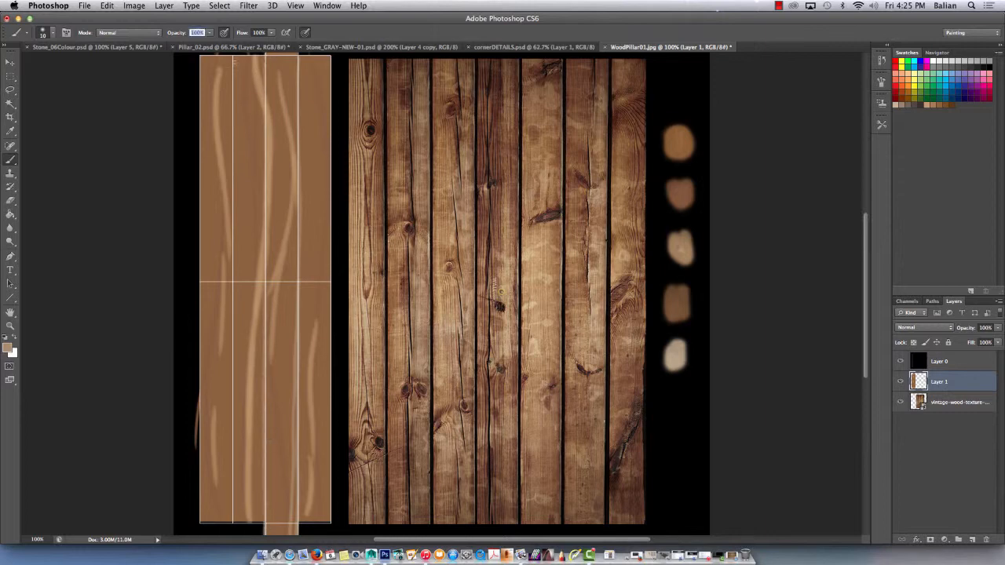
left_click_drag(233, 56, 232, 535)
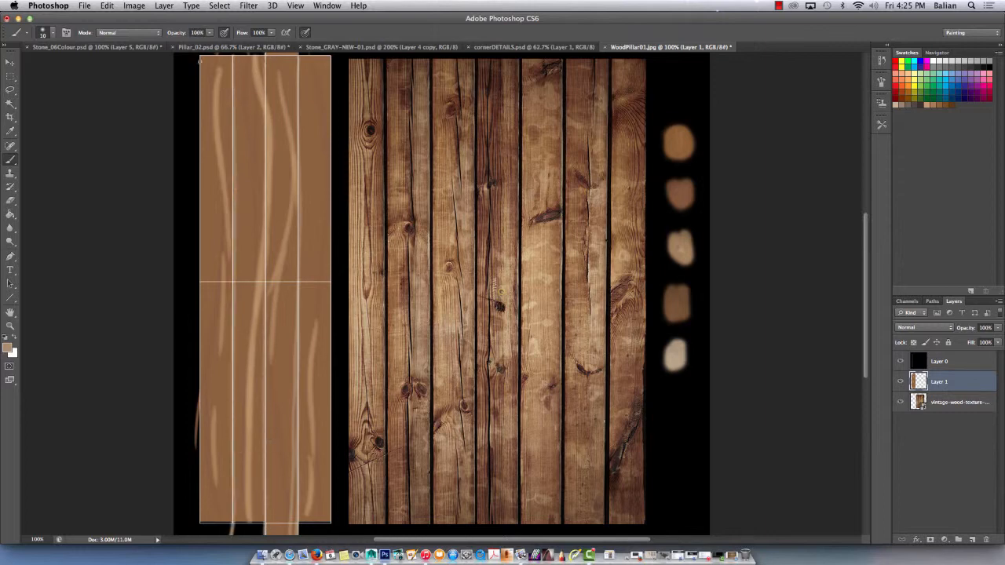
left_click_drag(200, 55, 212, 532)
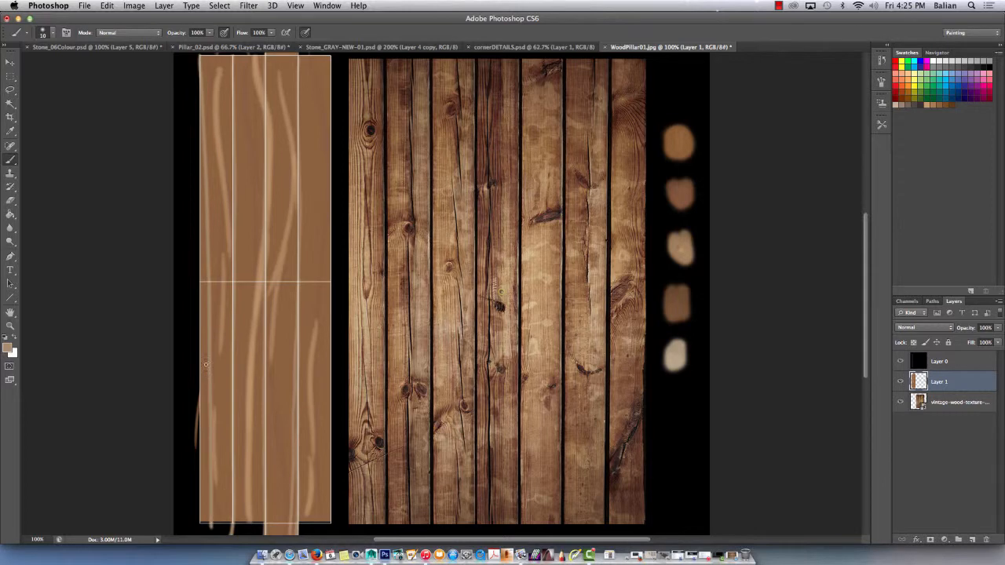
key("super+z")
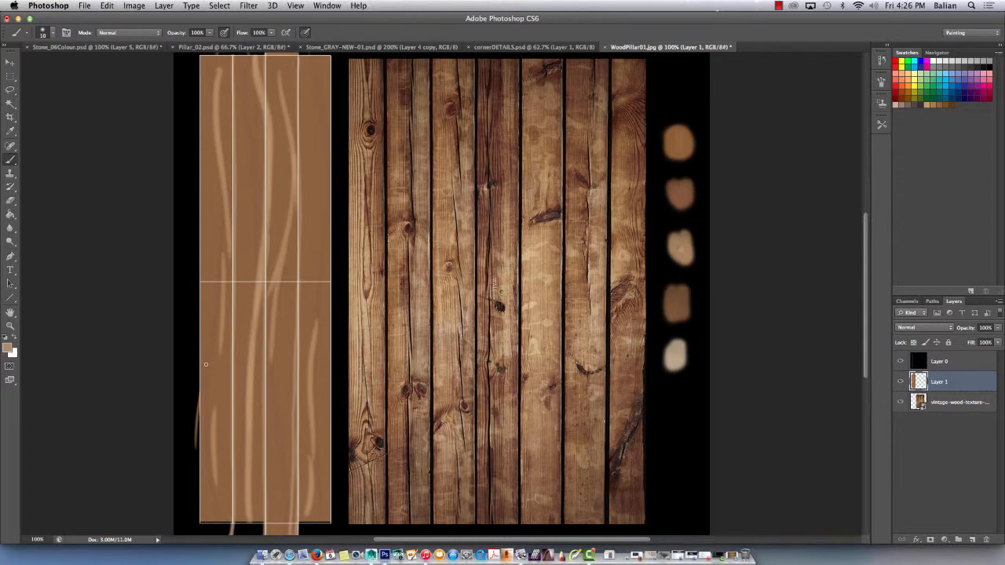
left_click_drag(199, 55, 209, 540)
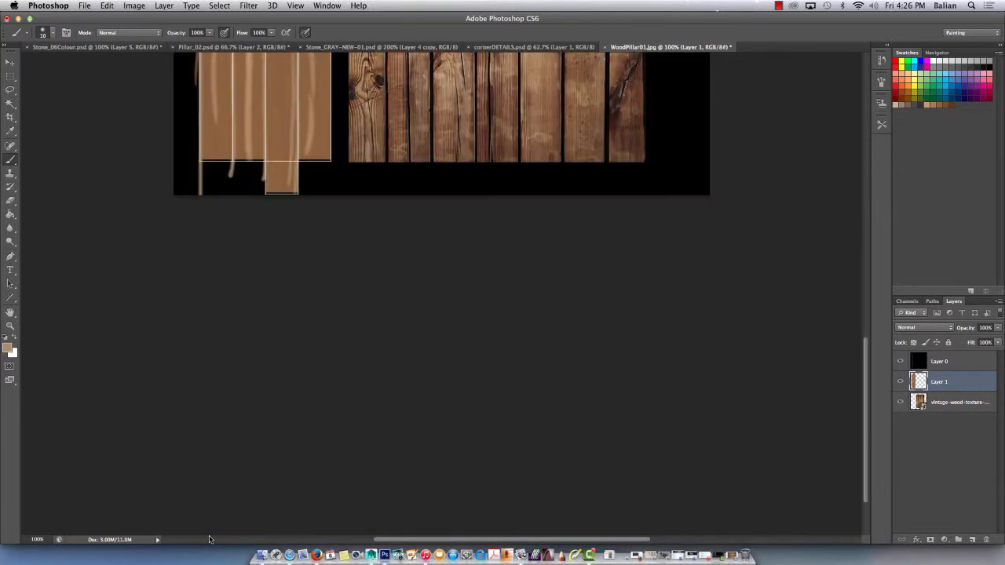
scroll(303, 385, "up", 10)
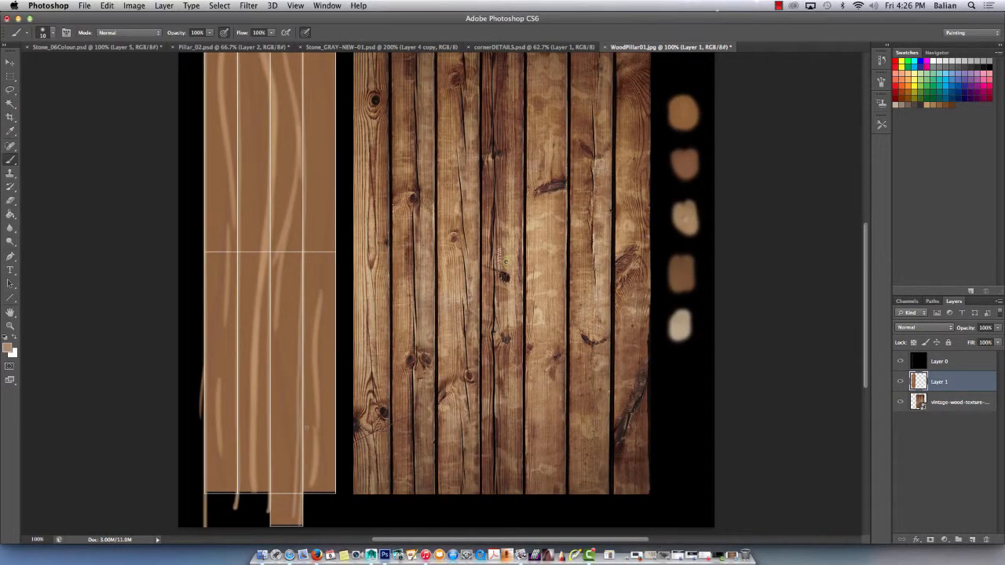
Sample the reddish brown of the second swatch and paint 25 px grain strokes down the upper part of the first column.
left_click(687, 161, "alt")
key("super+minus")
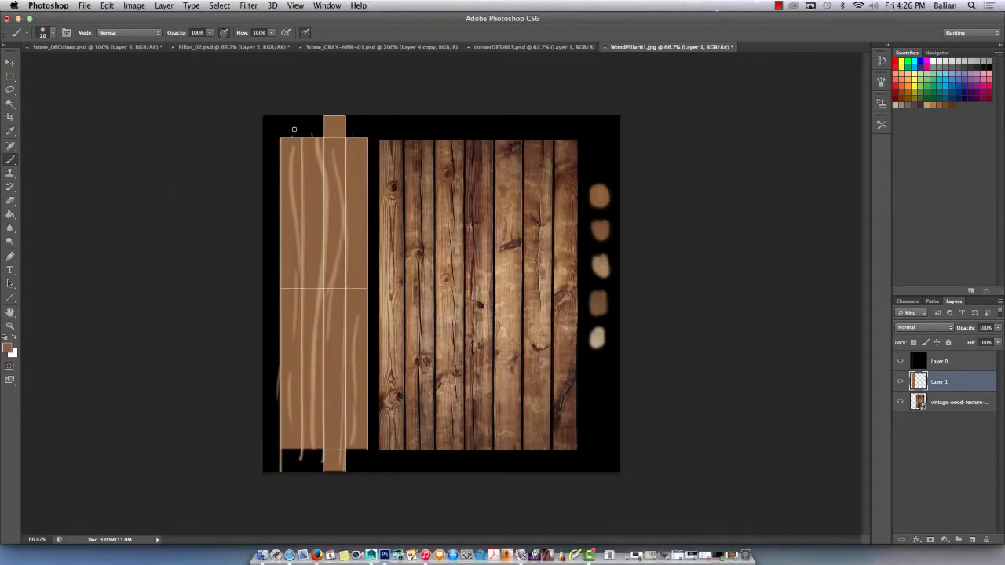
key("bracketright")
left_click_drag(298, 144, 294, 215)
mouse_move(298, 162)
left_mouse_down()
mouse_move(293, 235)
mouse_move(306, 265)
left_mouse_up()
Lower the brush to 76% opacity and 66% flow.
left_click(209, 33)
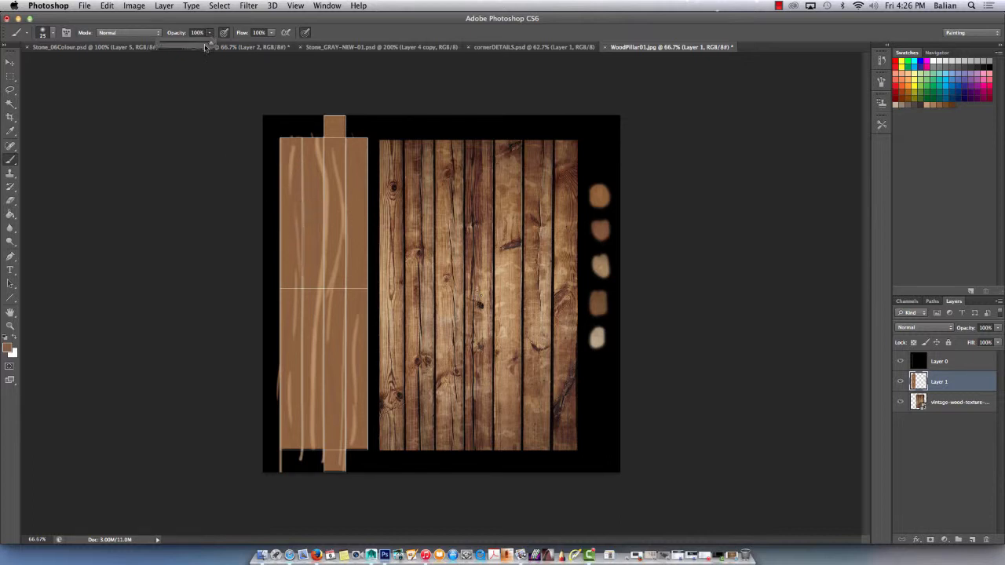
left_click_drag(205, 48, 197, 45)
left_click(271, 33)
left_click_drag(271, 43, 256, 43)
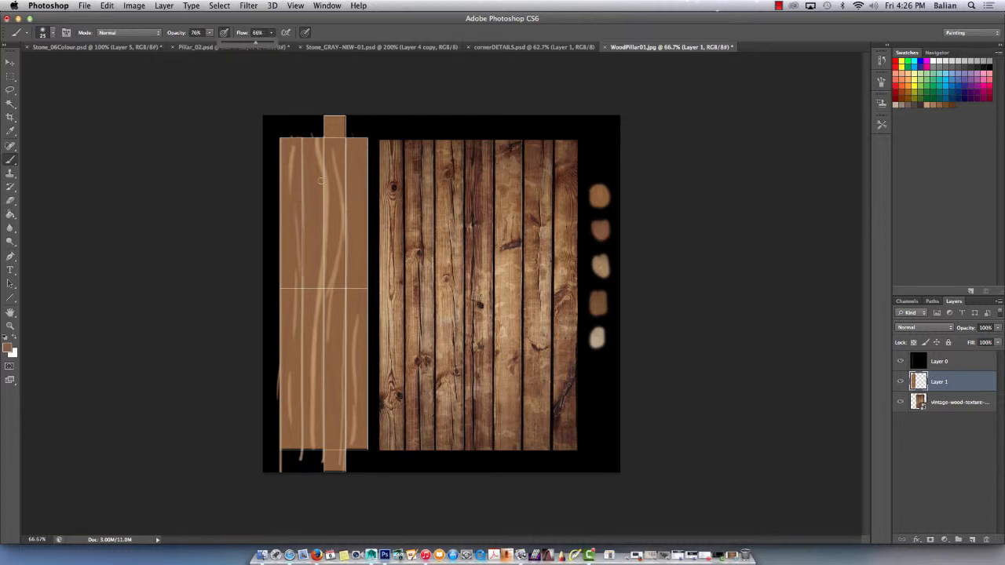
left_click(333, 152)
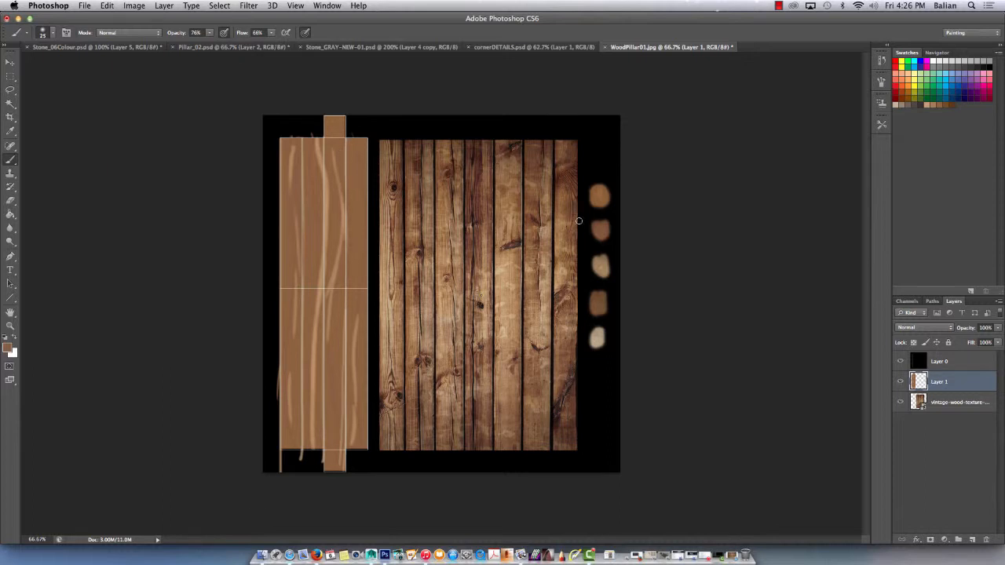
Sample the orange-brown of the first swatch and paint soft vertical strokes across the pillar's columns, blending the light grain.
left_click(598, 194, "alt")
left_click_drag(355, 357, 368, 174)
left_click_drag(321, 225, 316, 376)
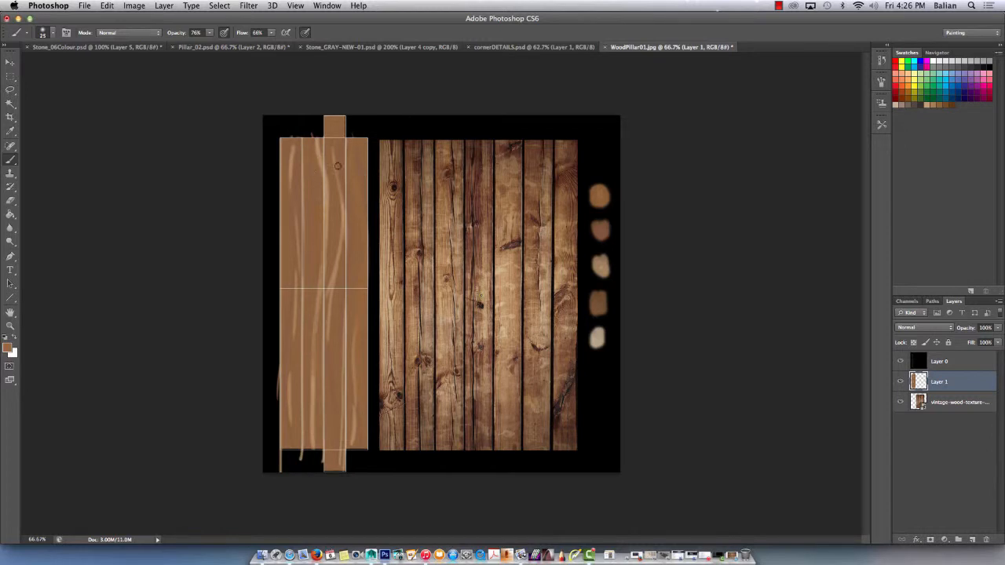
left_click_drag(346, 310, 340, 403)
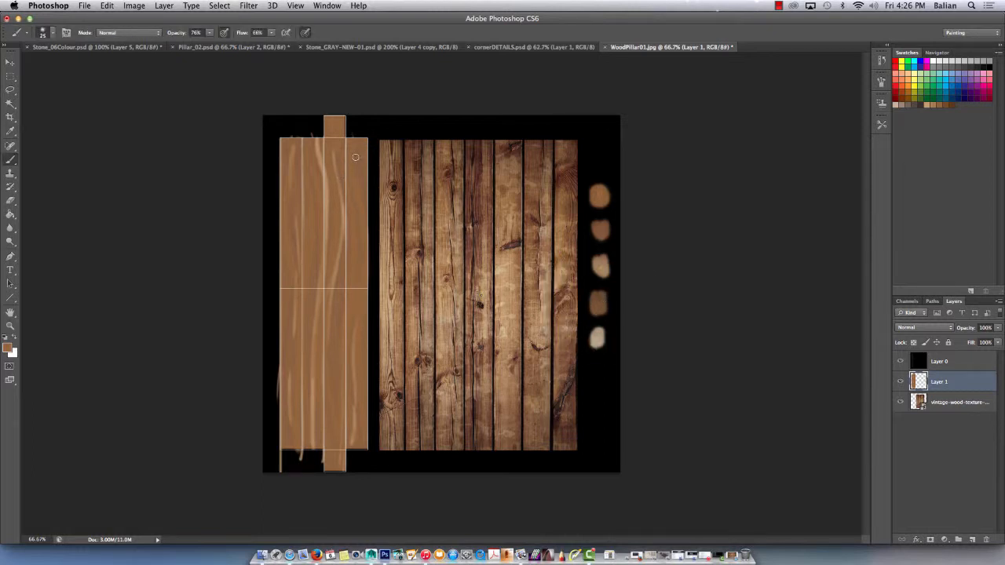
key("bracketleft")
mouse_move(315, 147)
left_mouse_down()
mouse_move(328, 217)
mouse_move(367, 295)
left_mouse_up()
Sample a light brown from the wood photo and paint thin 10 px wavy grain strokes down the second column.
key("super+plus")
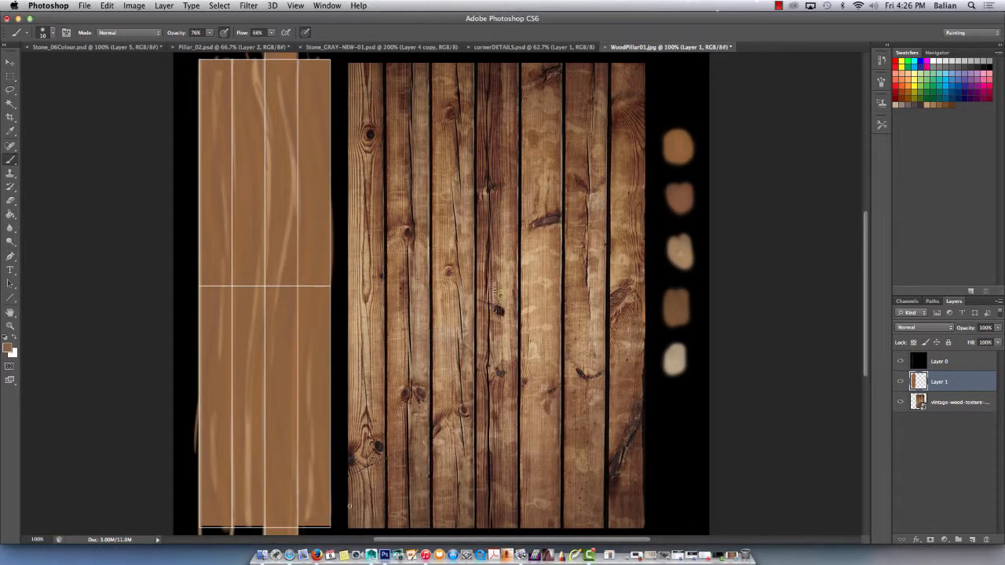
left_click(439, 231, "alt")
mouse_move(233, 72)
left_mouse_down()
mouse_move(247, 187)
mouse_move(241, 267)
left_mouse_up()
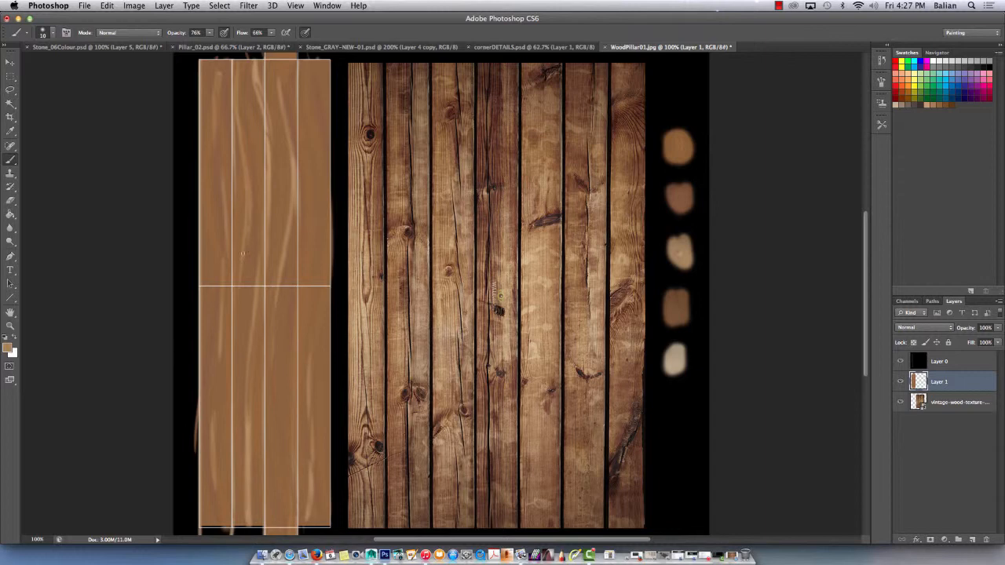
left_click(244, 100, "alt")
left_click(246, 190, "alt")
left_click_drag(239, 357, 247, 466)
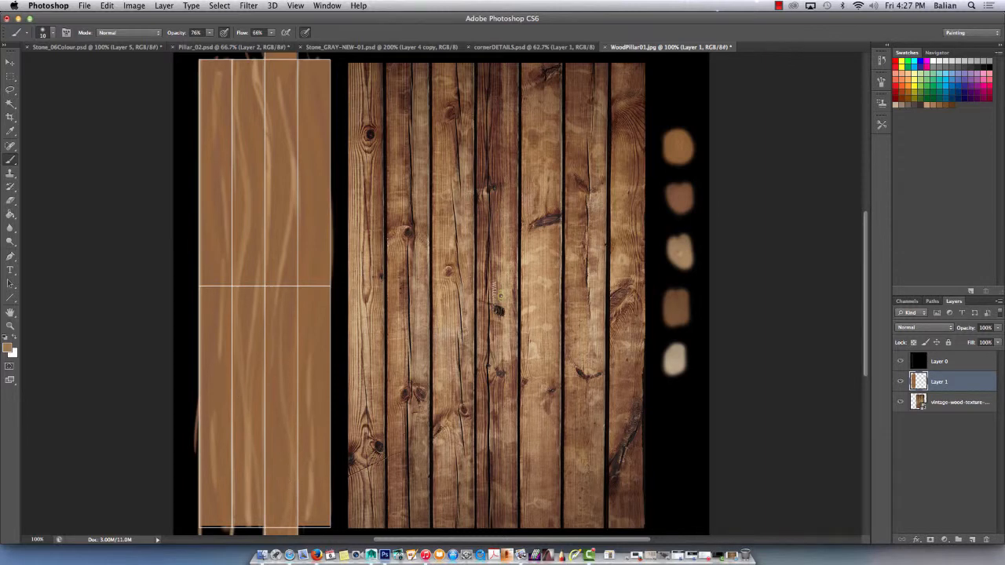
Paint small curved end-grain lines on the pillar's end cap below the third column.
scroll(267, 458, "down", 5)
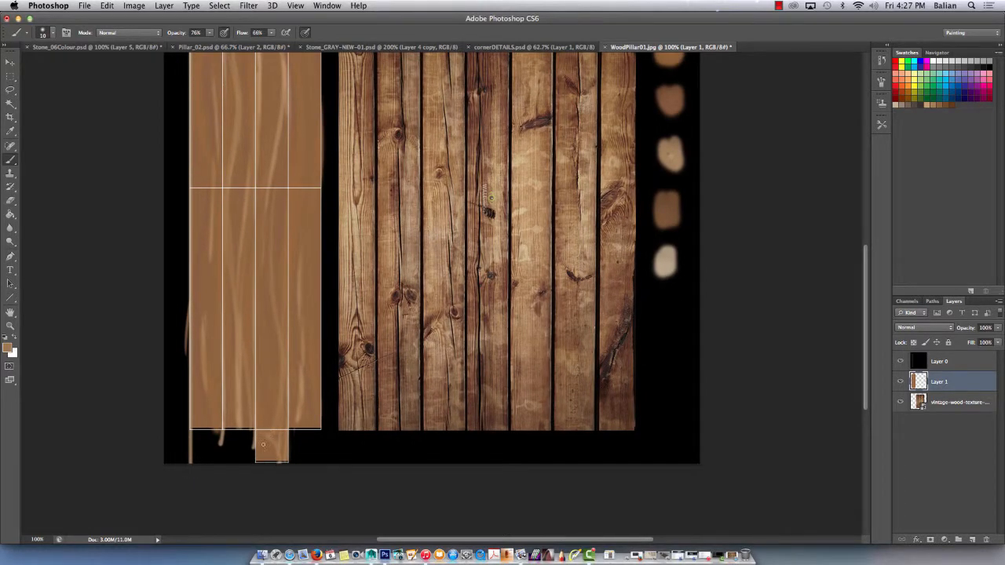
mouse_move(263, 444)
left_mouse_down()
mouse_move(268, 462)
mouse_move(285, 464)
left_mouse_up()
mouse_move(267, 442)
left_mouse_down()
mouse_move(275, 460)
mouse_move(289, 461)
left_mouse_up()
Paint thin darker brown wavy grain strokes between the light streaks across the pillar's columns.
left_click_drag(244, 197, 238, 286)
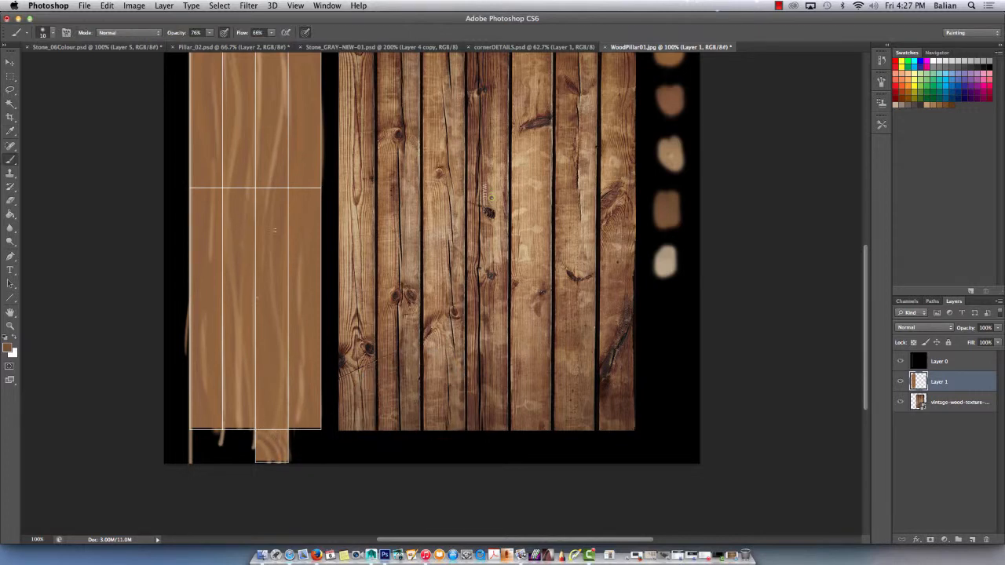
mouse_move(274, 251)
left_mouse_down()
mouse_move(285, 350)
mouse_move(302, 359)
mouse_move(302, 421)
left_mouse_up()
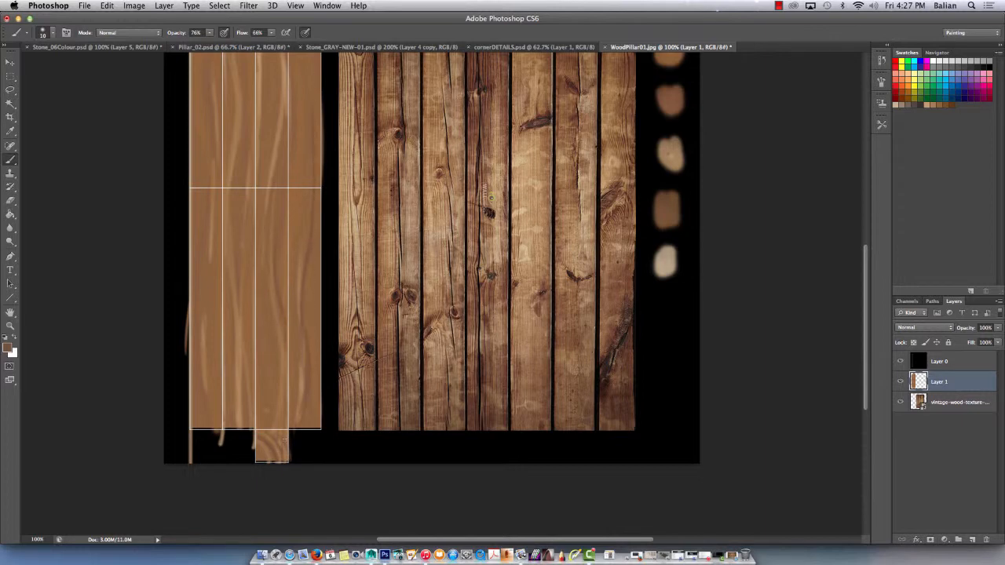
left_click_drag(201, 323, 204, 349)
left_click_drag(213, 76, 212, 100)
key("super+minus")
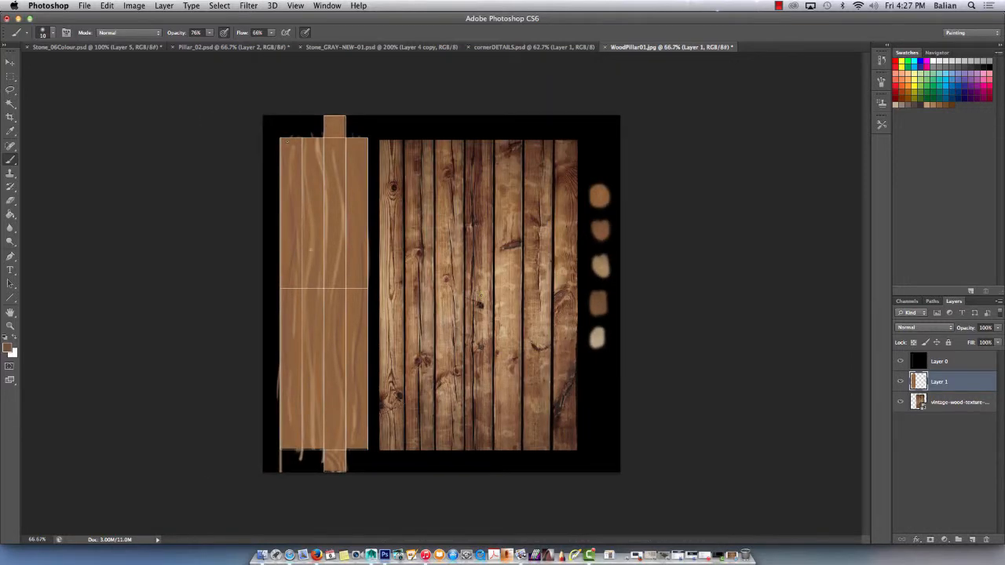
left_click_drag(325, 213, 325, 227)
left_click(297, 223)
Hide the UV layout on Layer 0 and the vintage wood photo layer.
left_click(901, 361)
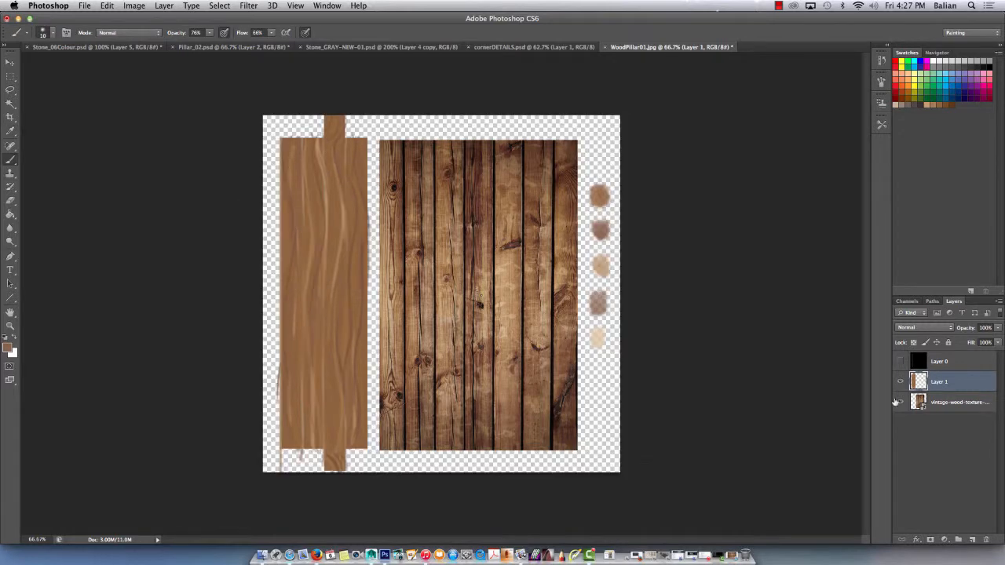
left_click(951, 403)
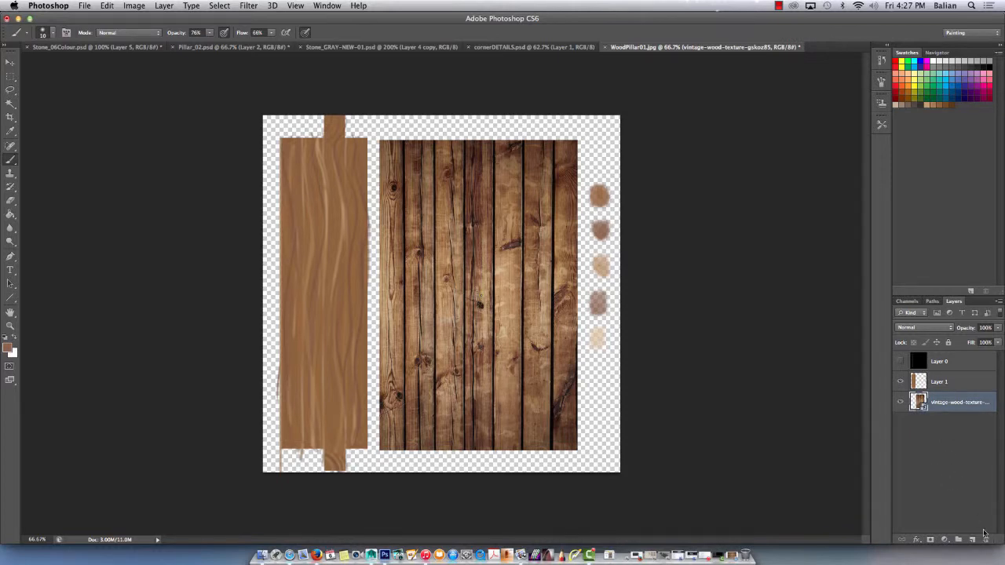
left_click(901, 402)
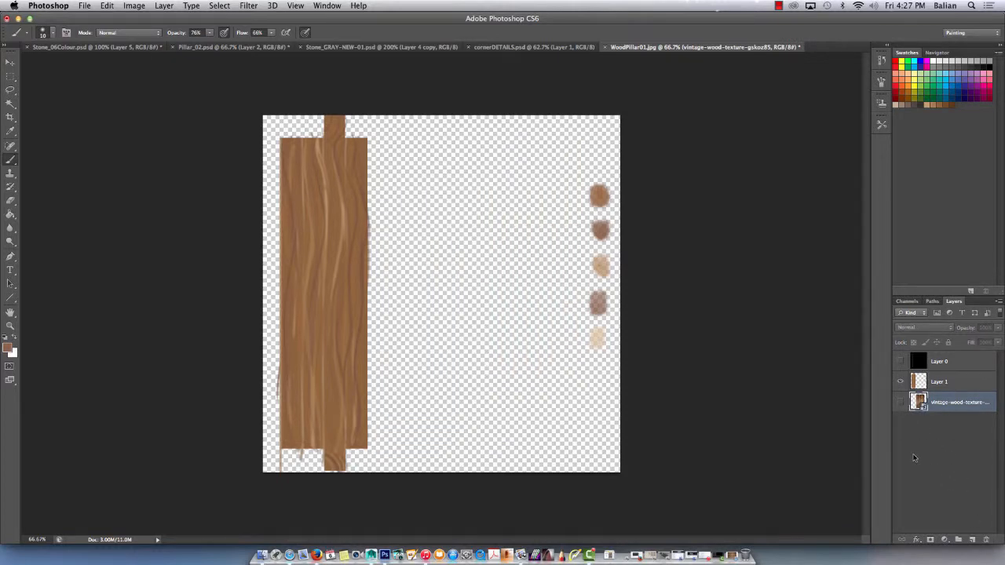
Add a new layer beneath the painted Layer 1 and fill it with black using the default colours.
left_click(972, 539)
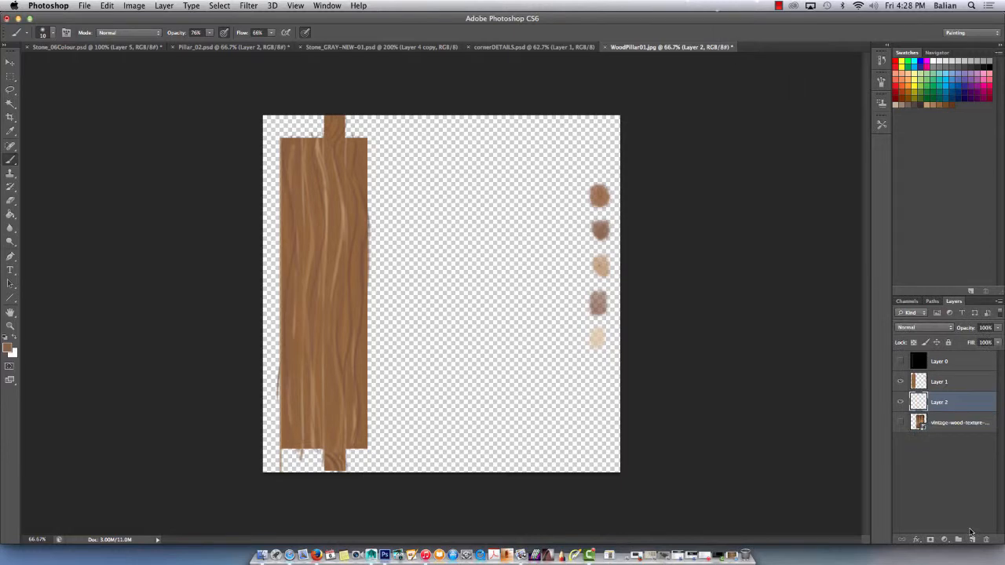
left_click(17, 339)
left_click(5, 337)
key("alt+BackSpace")
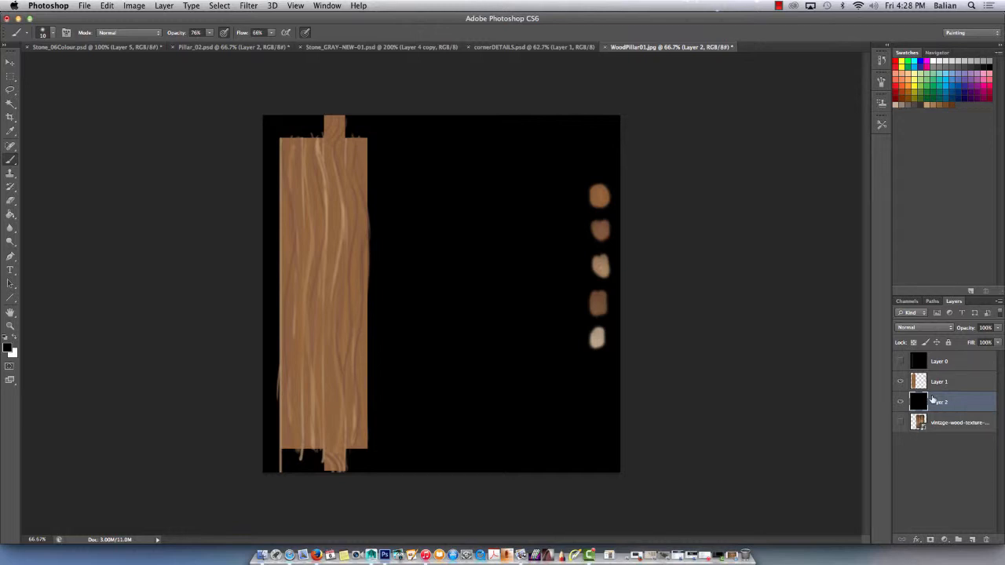
Save the texture in the Demo01 folder as the JPEG copy "WoodPillar01 copy.jpg".
key("super+shift+s")
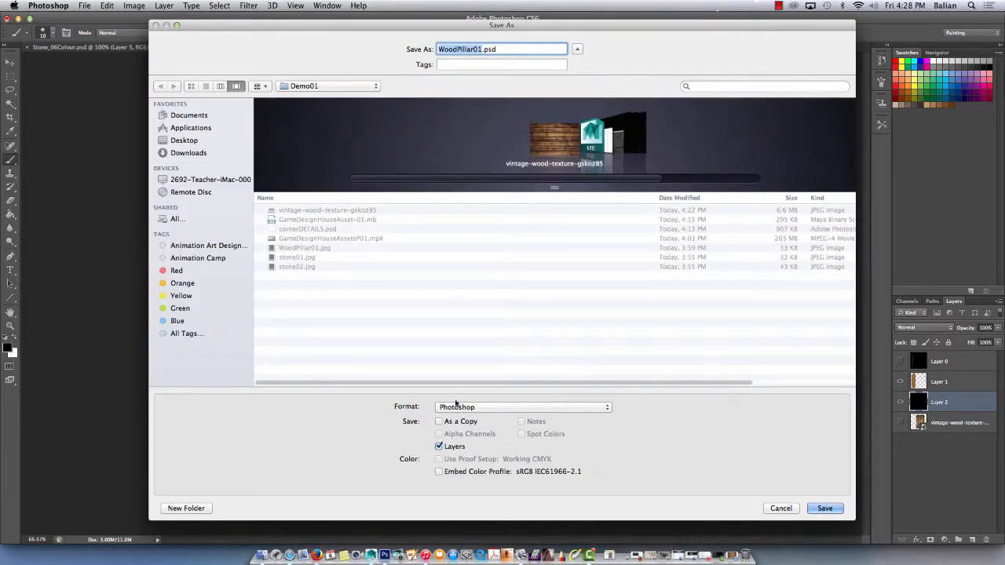
left_click(455, 403)
left_click(445, 476)
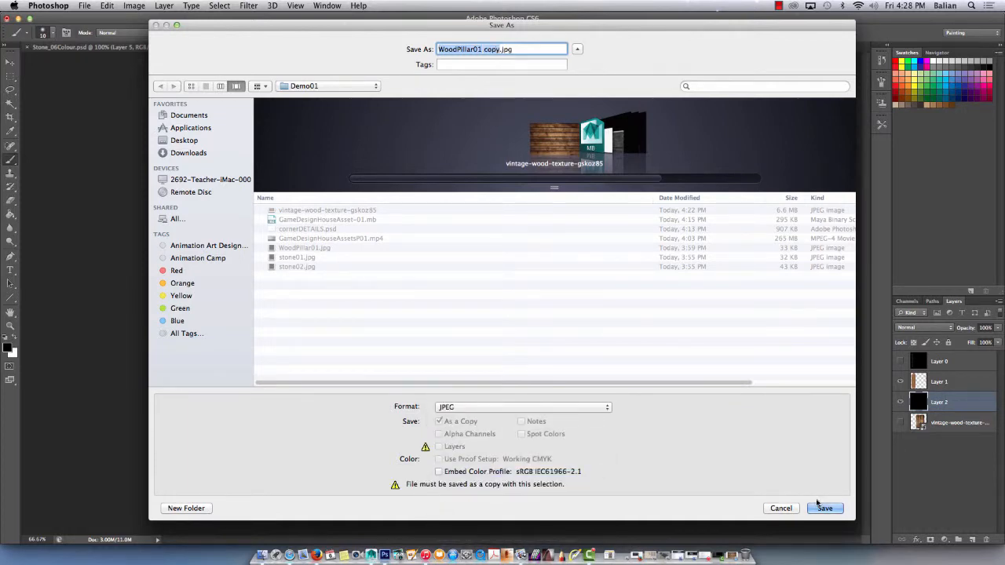
left_click(821, 506)
left_click(459, 161)
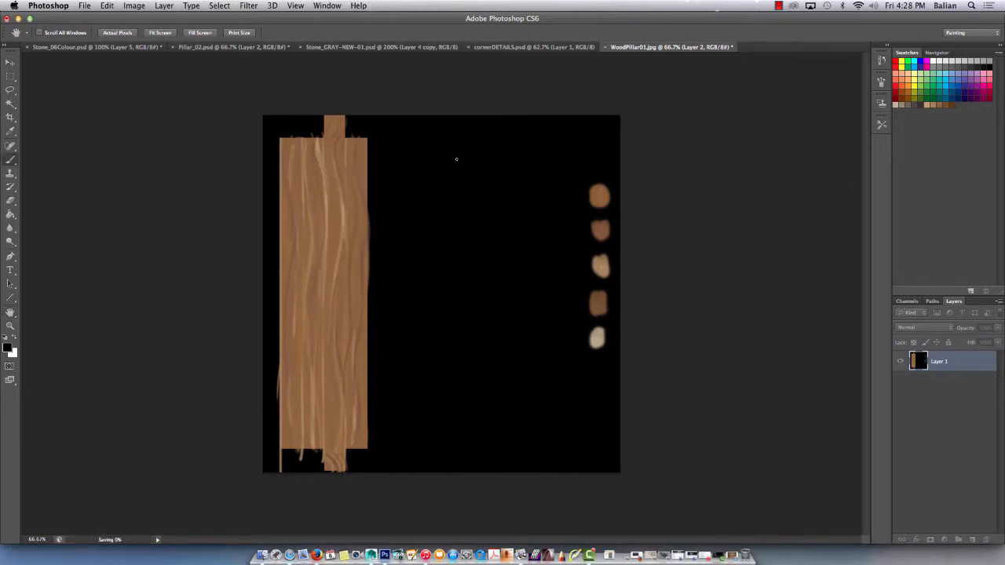
Switch to Maya and assign a new Lambert material to the selected corner pillar.
left_click(18, 17)
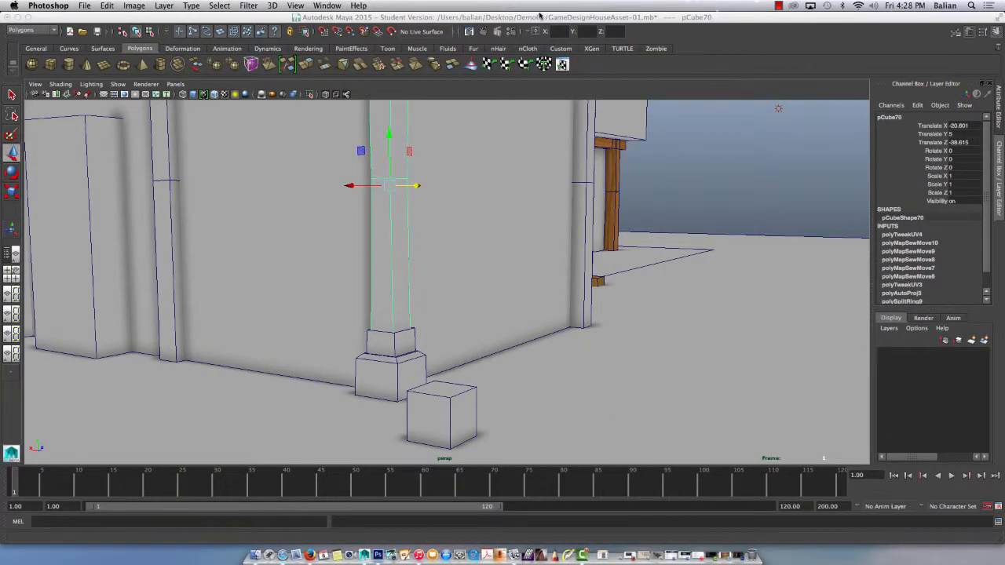
left_click(540, 15)
key("ctrl+a")
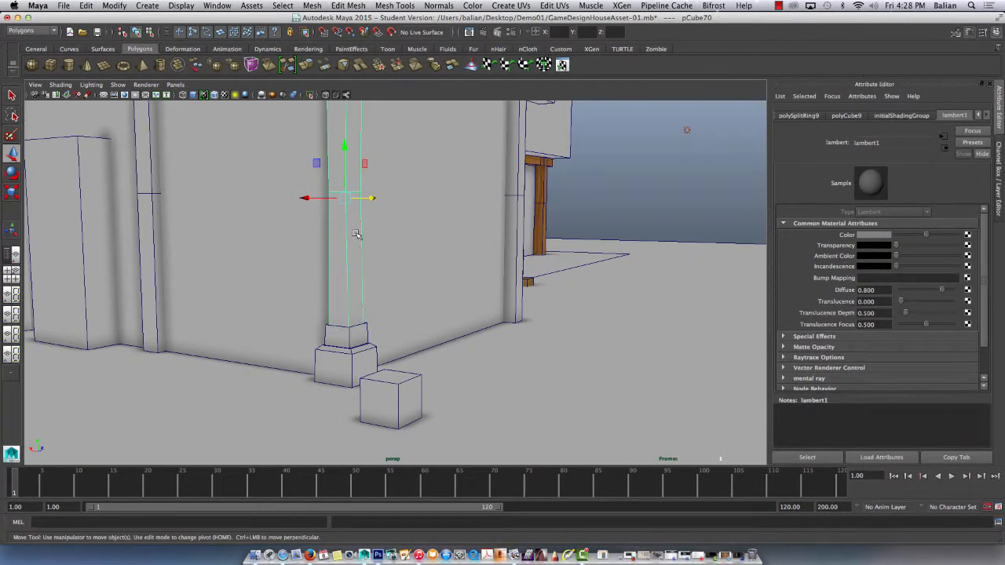
right_click_drag(356, 234, 370, 446)
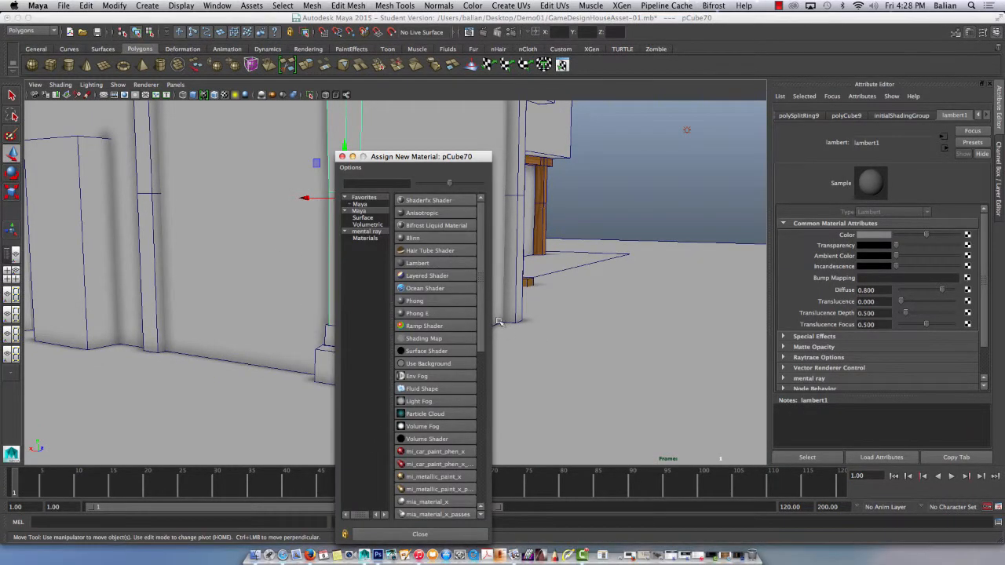
left_click(447, 264)
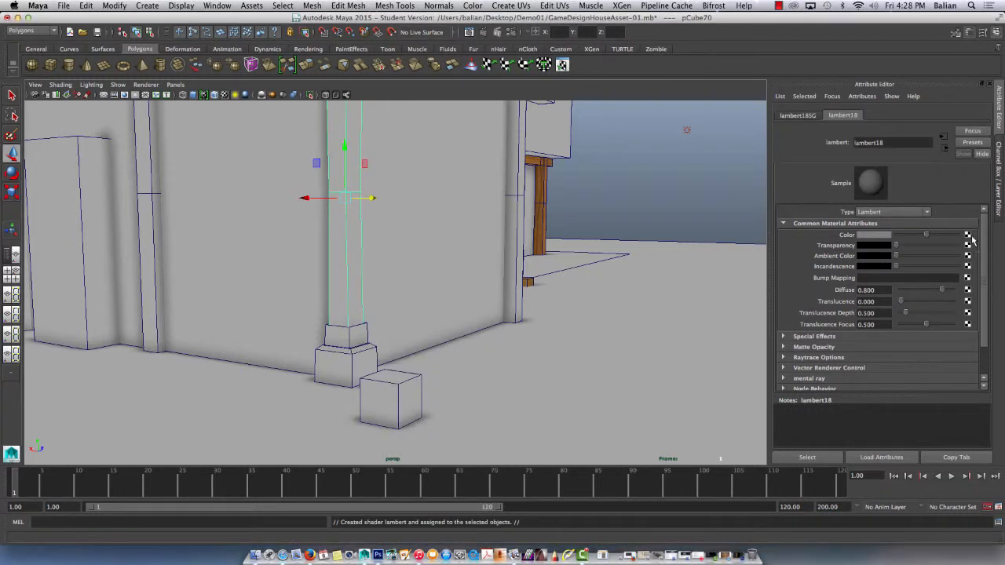
Connect a File texture to the new Lambert's colour and load "WoodPillar01 copy.jpg" from the Demo01 folder on the Desktop.
left_click(968, 235)
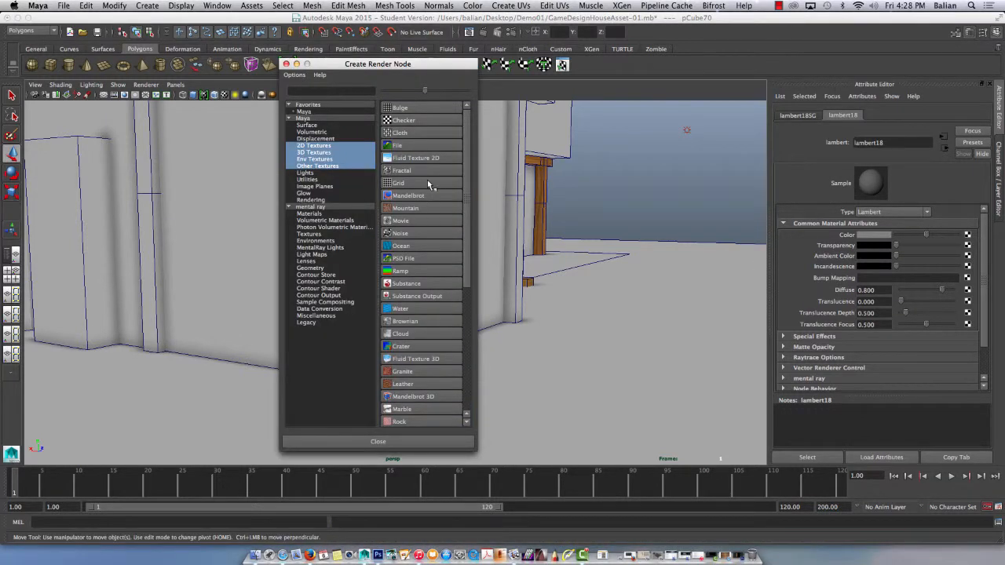
left_click(400, 145)
left_click(973, 264)
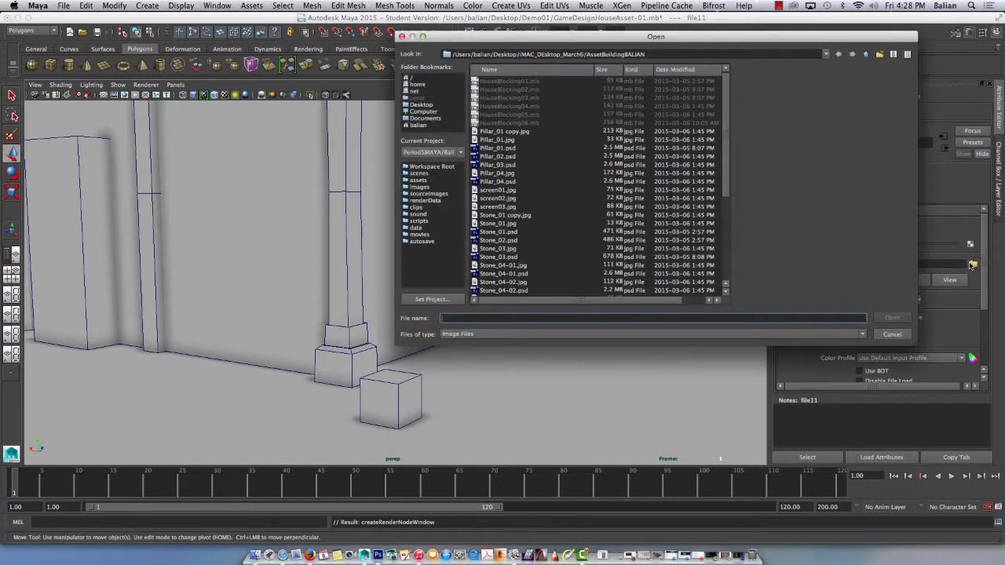
left_click(420, 106)
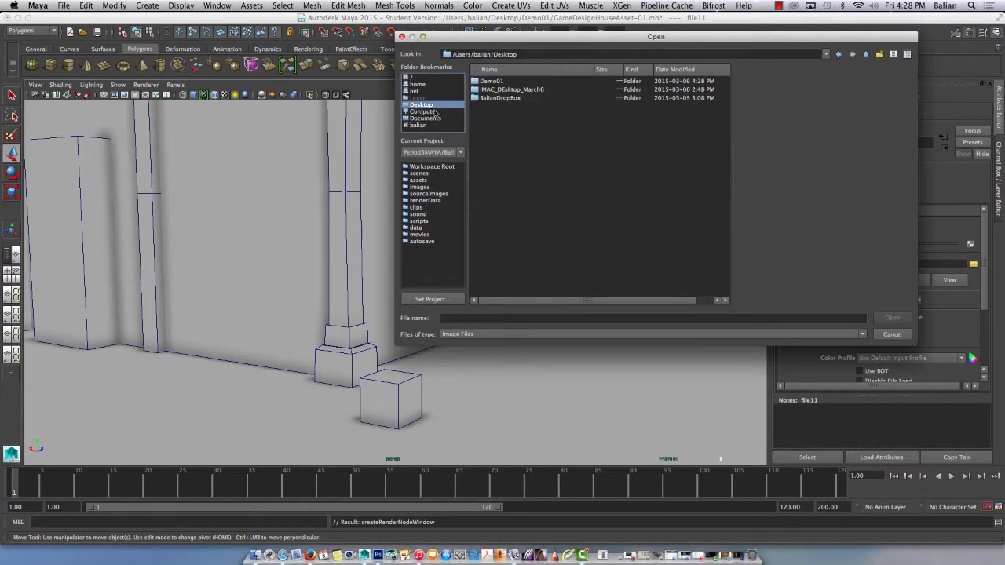
double_click(491, 83)
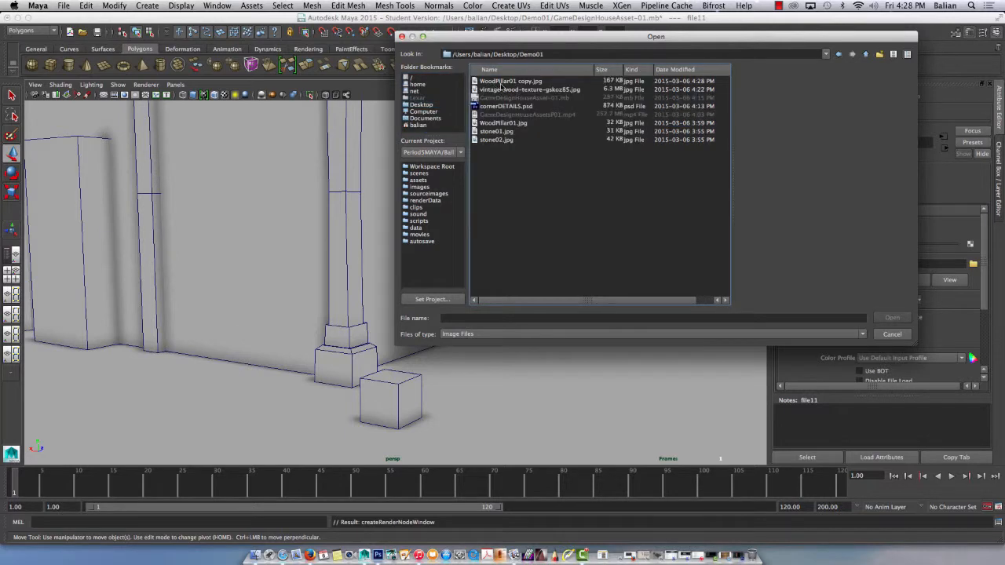
left_click(502, 82)
left_click(892, 316)
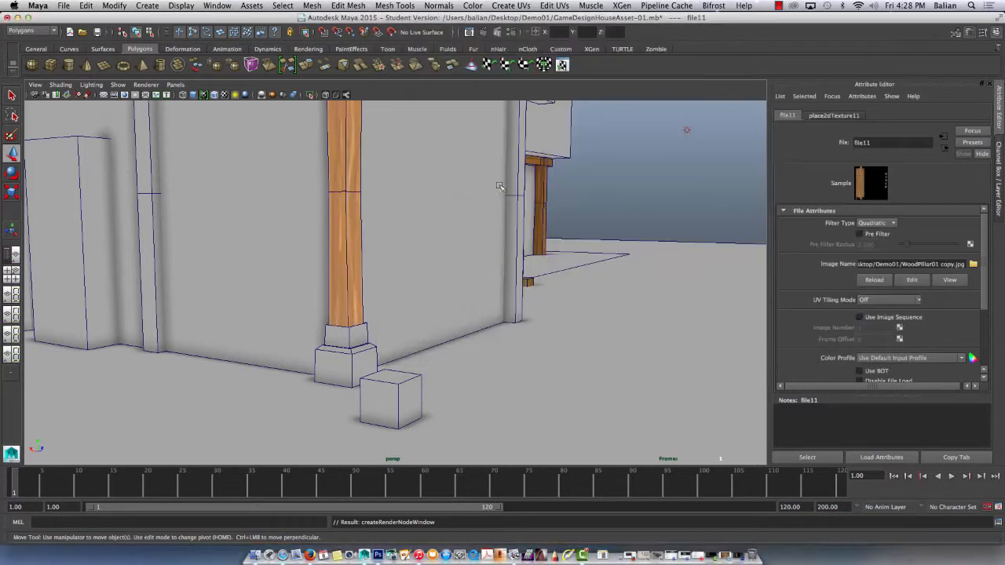
Examine the textured corner pillar against the neighbouring untextured pillars and beams of the house.
scroll(445, 198, "down", 5)
scroll(446, 203, "down", 4)
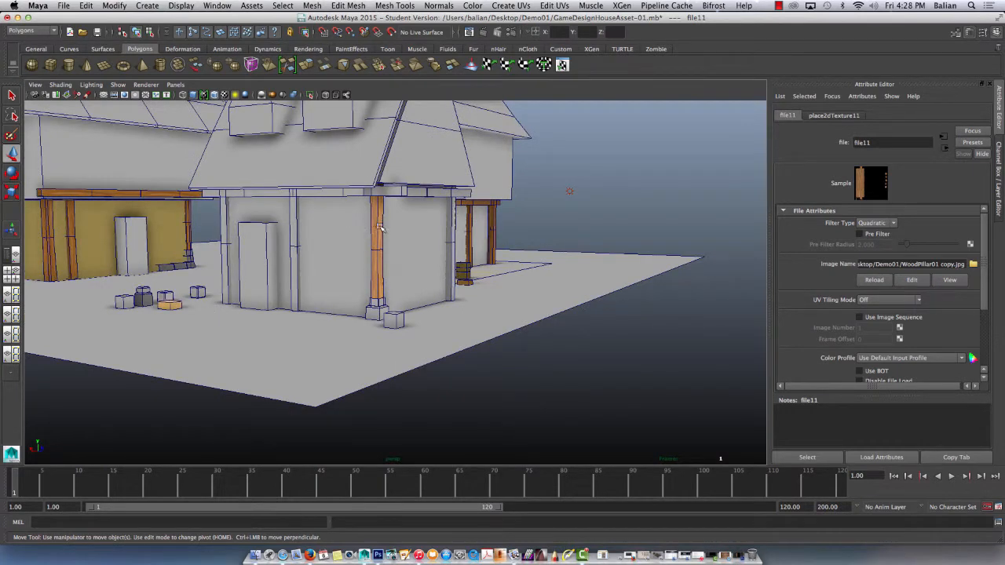
right_click_drag(378, 228, 389, 220)
left_click(378, 220)
left_click(295, 223)
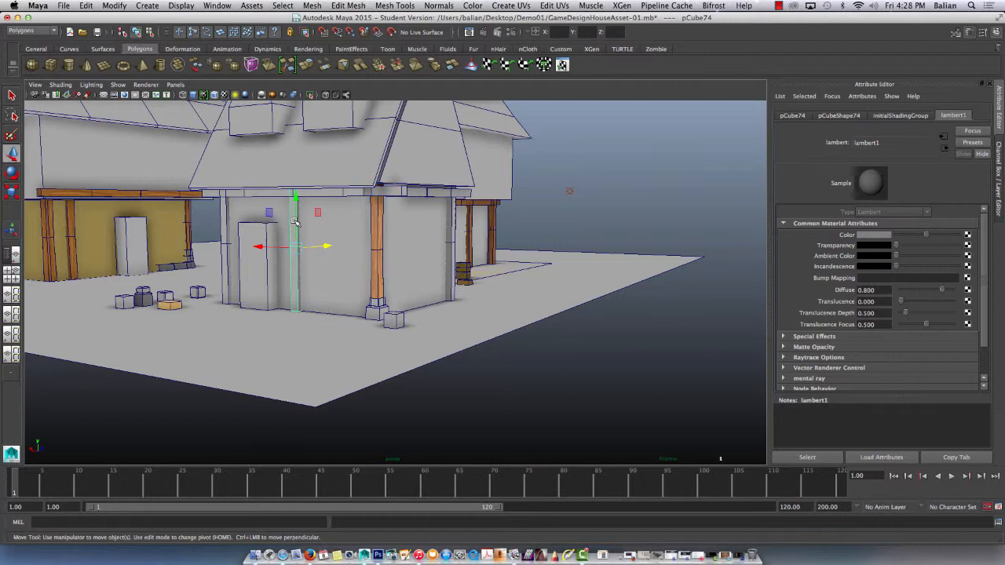
left_click(341, 197)
left_click(378, 235)
scroll(381, 237, "up", 5)
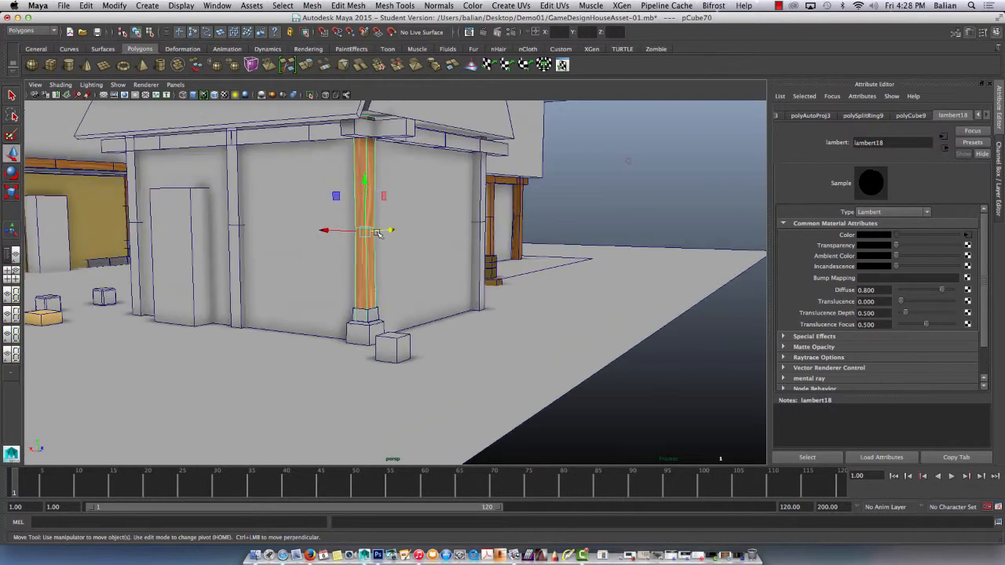
left_click(569, 217)
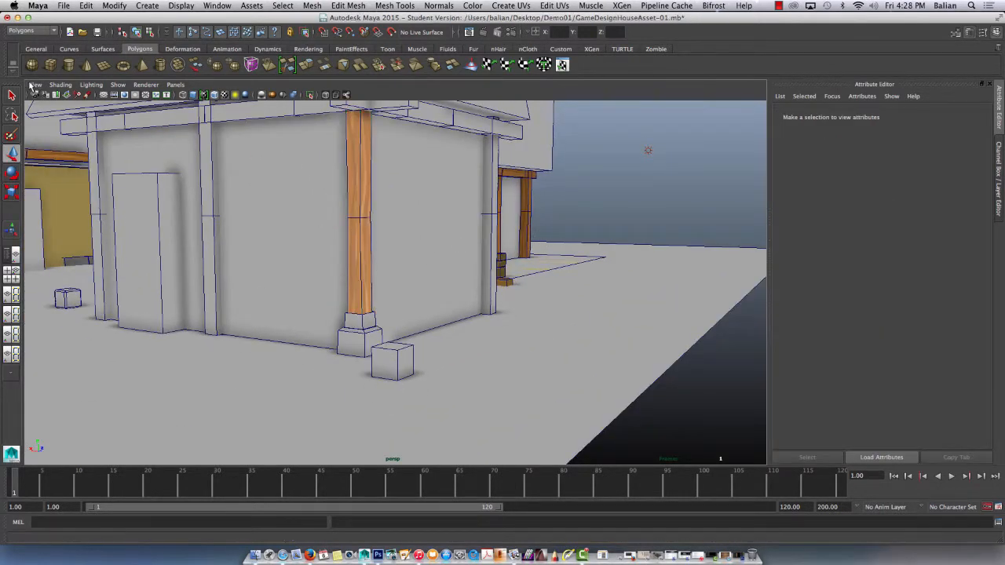
Turn off the wireframe overlay on the shaded view and check the corner pillar's texture.
left_click(35, 85)
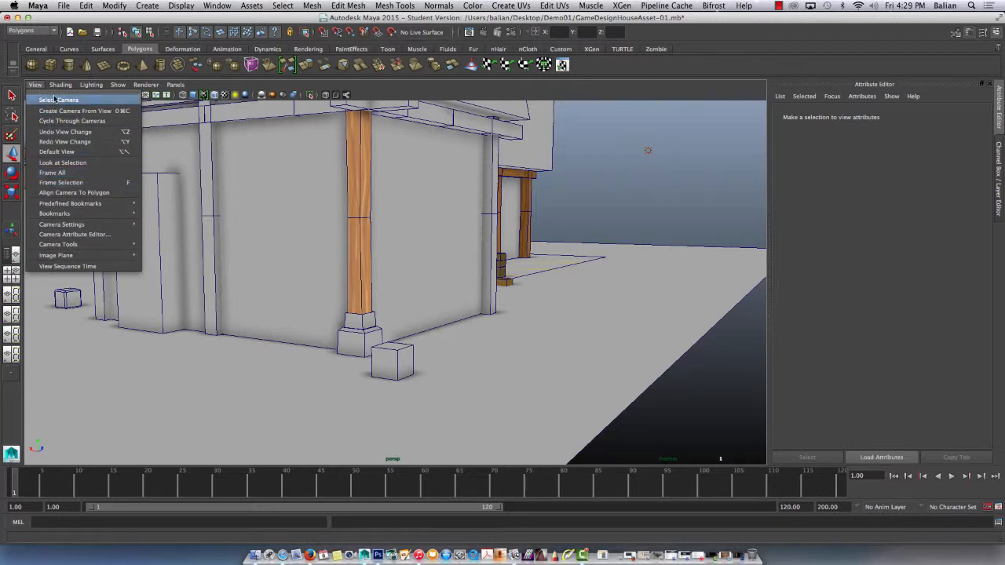
mouse_move(62, 85)
left_click(66, 181)
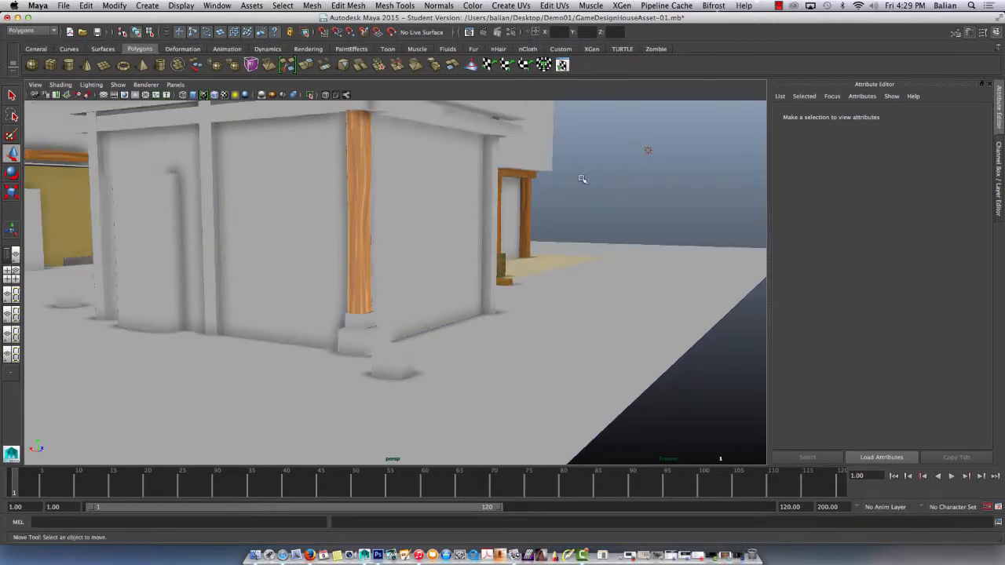
left_click_drag(430, 211, 370, 215, "alt")
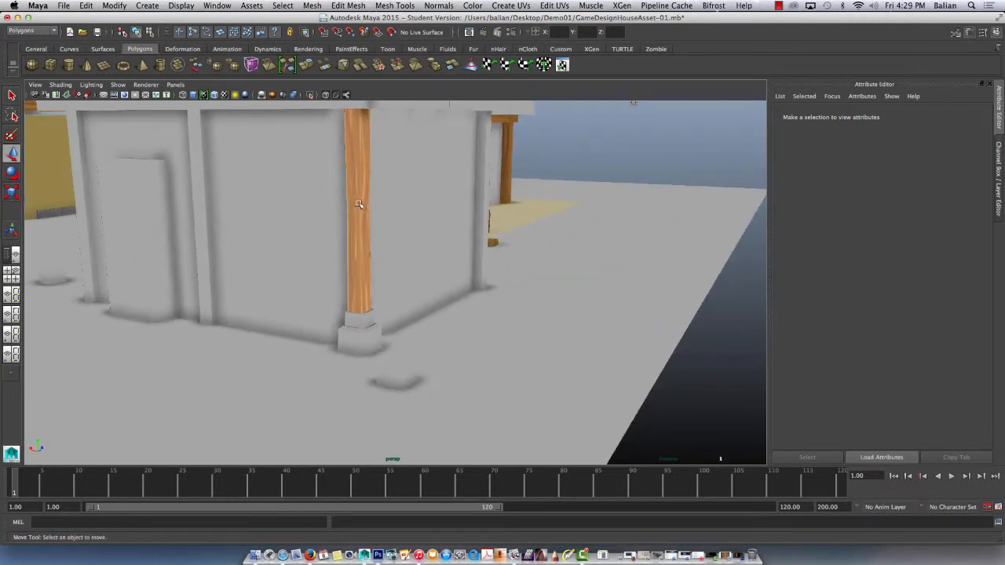
Replace the untextured pillar beside the door with a duplicate of the textured corner pillar moved along the wall.
left_click(358, 204)
key("ctrl+d")
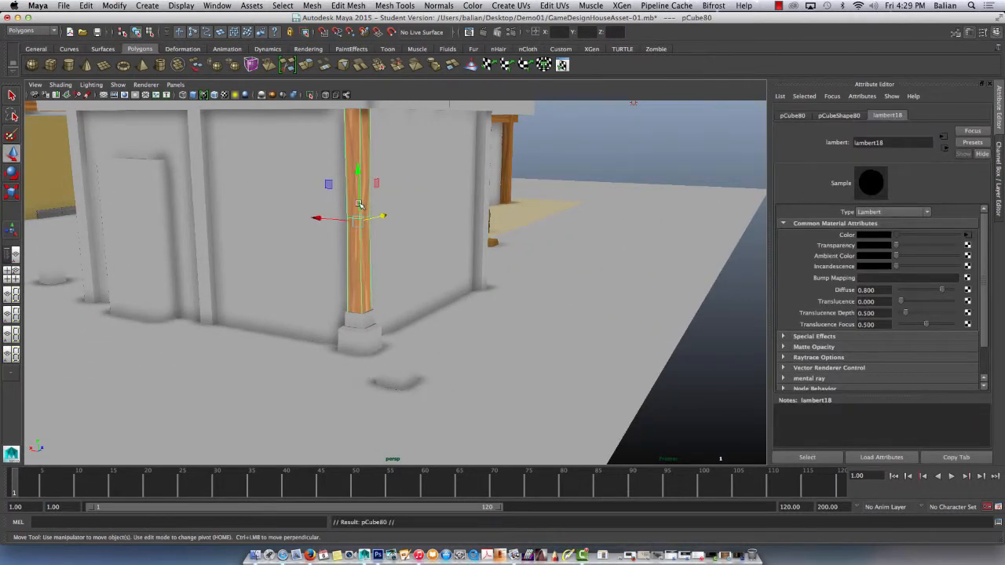
left_click_drag(317, 218, 207, 204)
left_click(198, 203)
key("Delete")
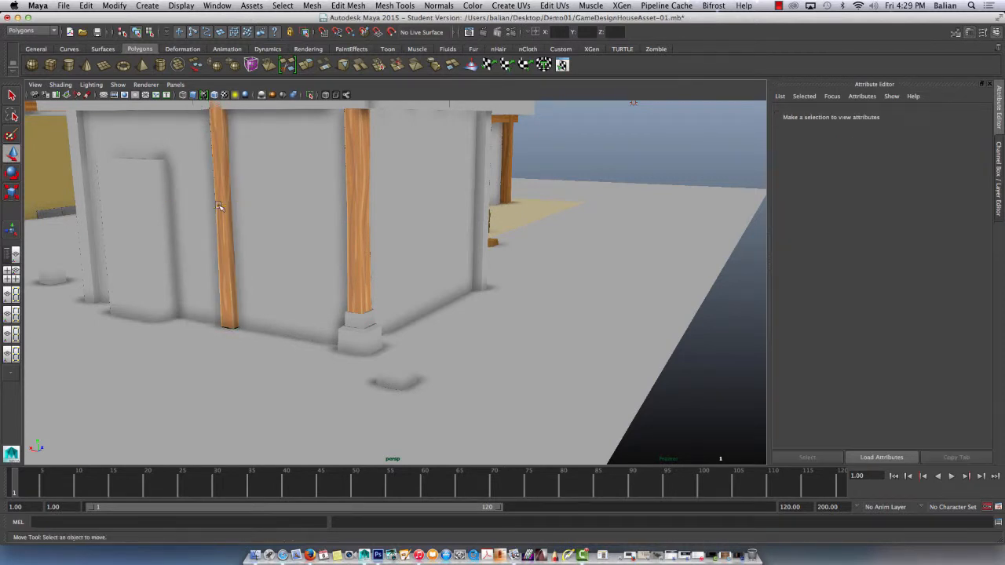
Rotate the duplicated pillar about its vertical axis, setting Rotate Y to -90.
left_click(221, 208)
key("e")
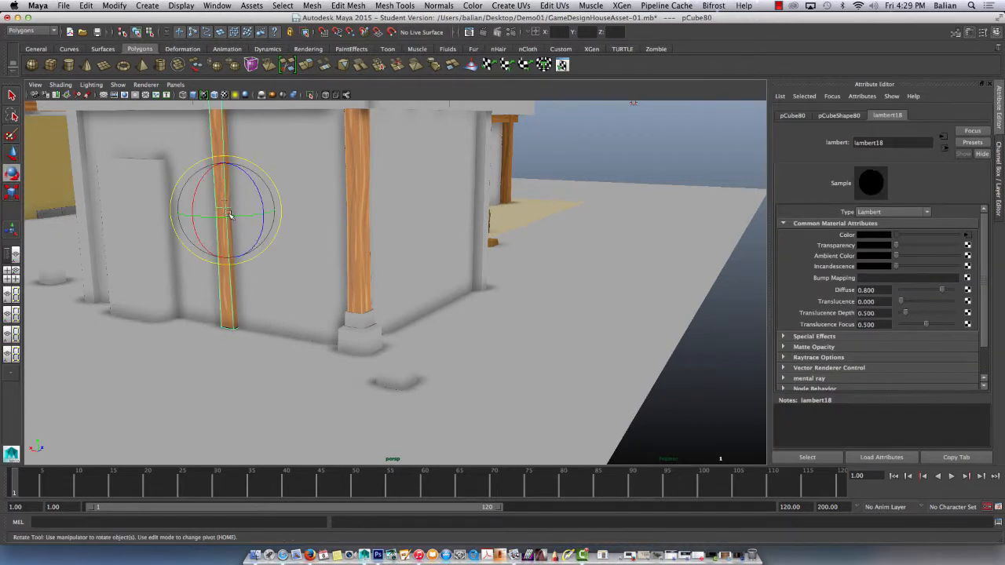
left_click_drag(229, 214, 210, 217)
key("ctrl+a")
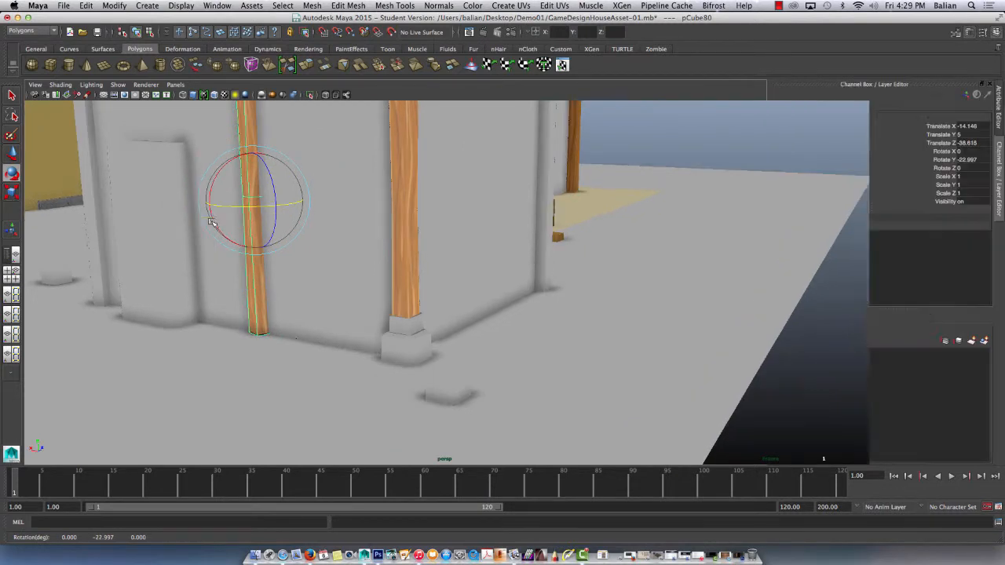
double_click(971, 160)
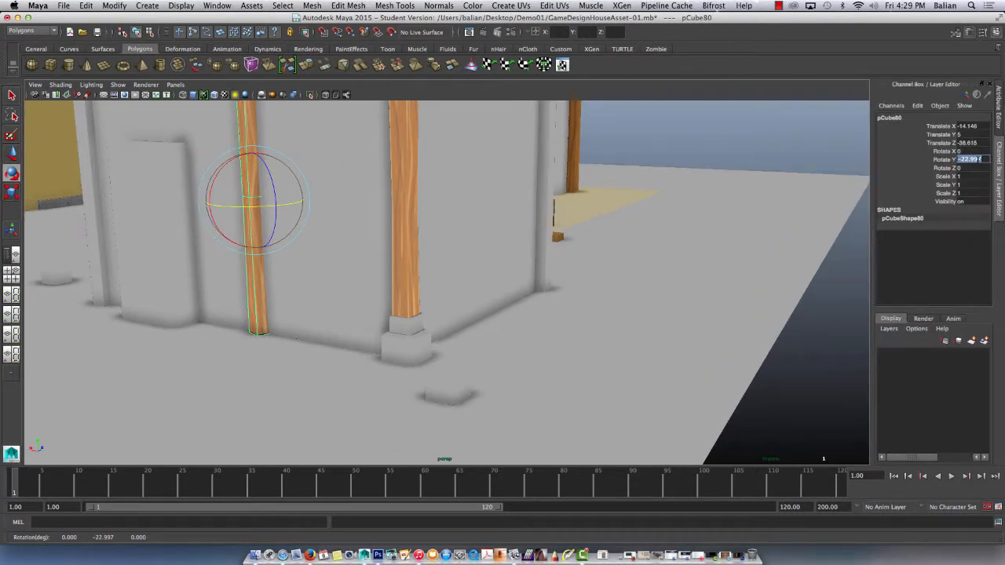
type("-90")
key("Return")
type("w")
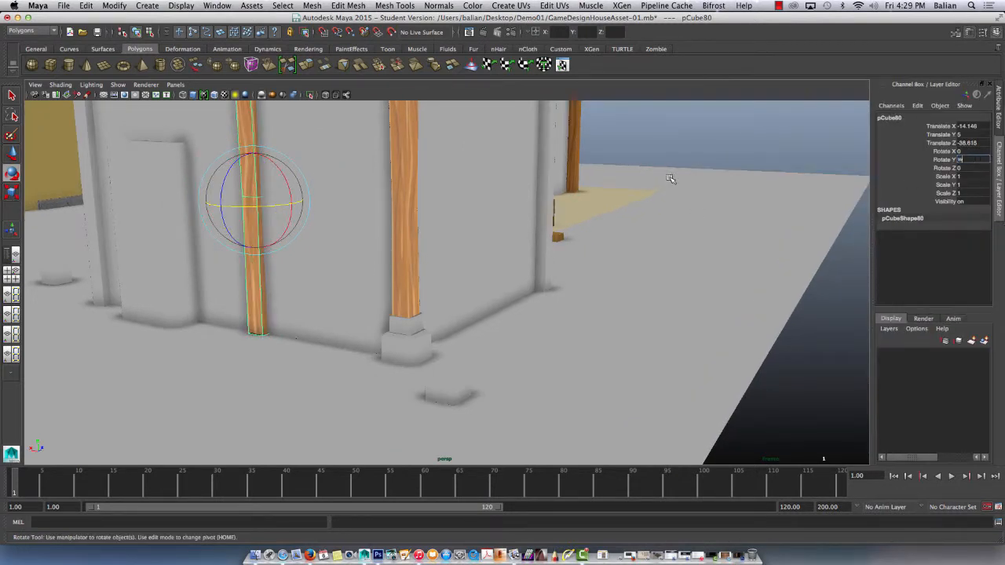
Slide the rotated pillar copy along X towards the door to about -13.235, check its placement from several angles and deselect it.
right_click_drag(255, 299, 285, 288)
key("w")
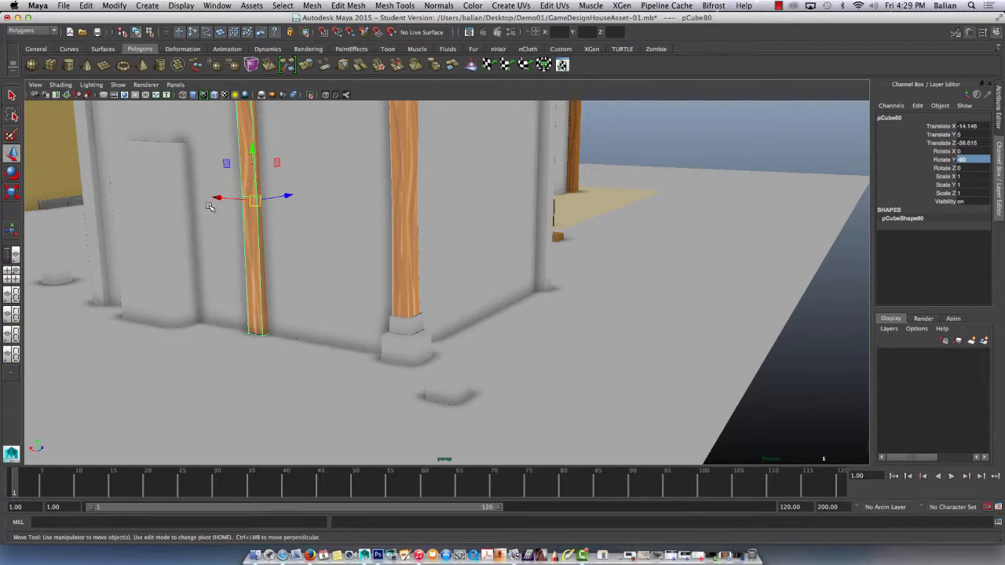
left_click_drag(218, 197, 201, 197)
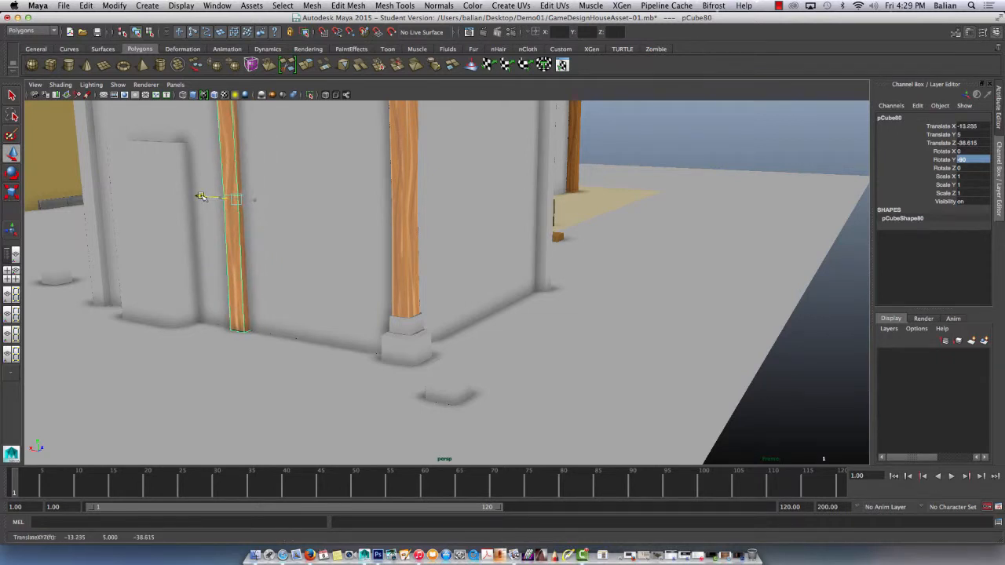
left_click_drag(350, 234, 657, 225, "alt")
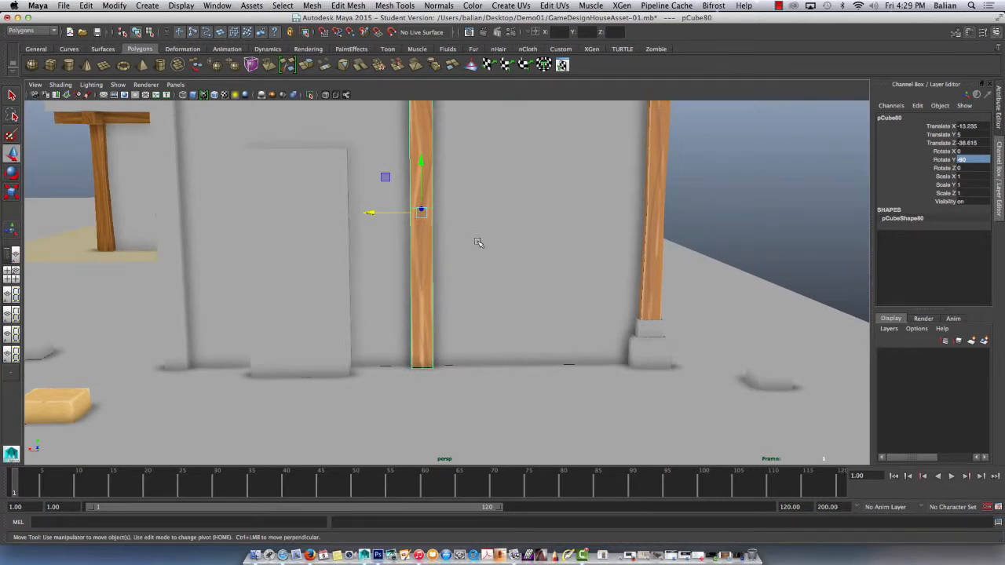
scroll(478, 243, "down", 3)
scroll(479, 243, "up", 2)
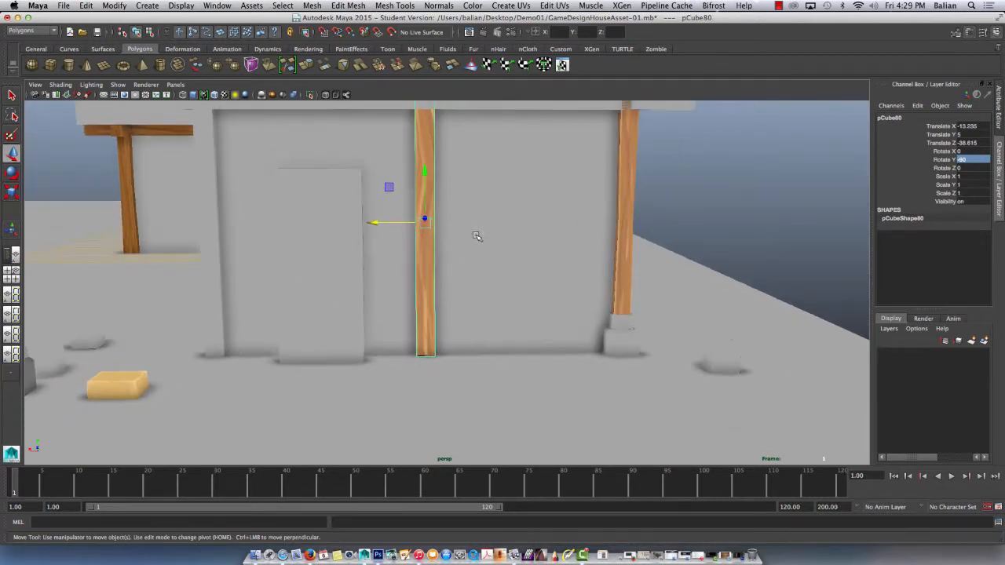
left_click_drag(476, 236, 443, 234, "alt")
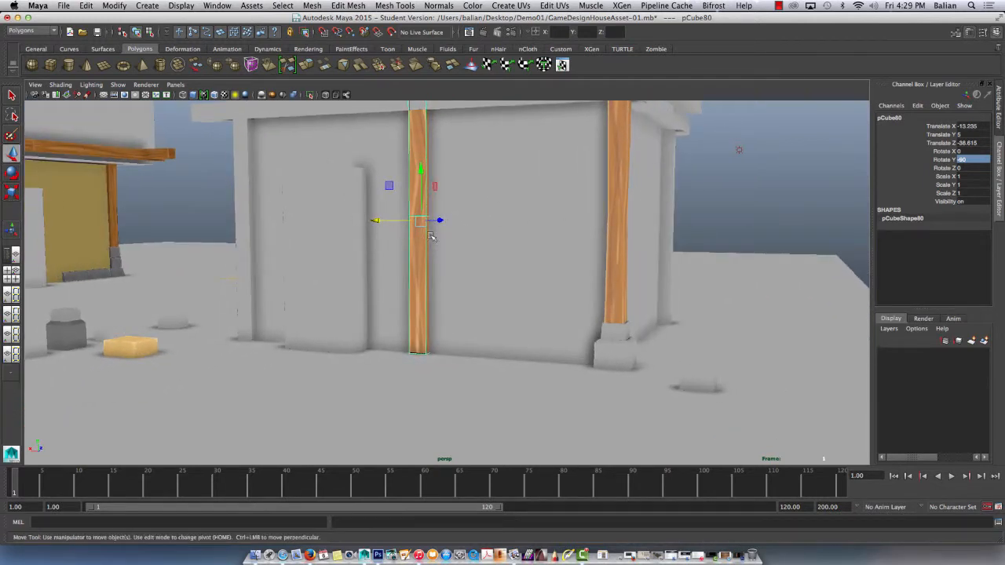
left_click(730, 183)
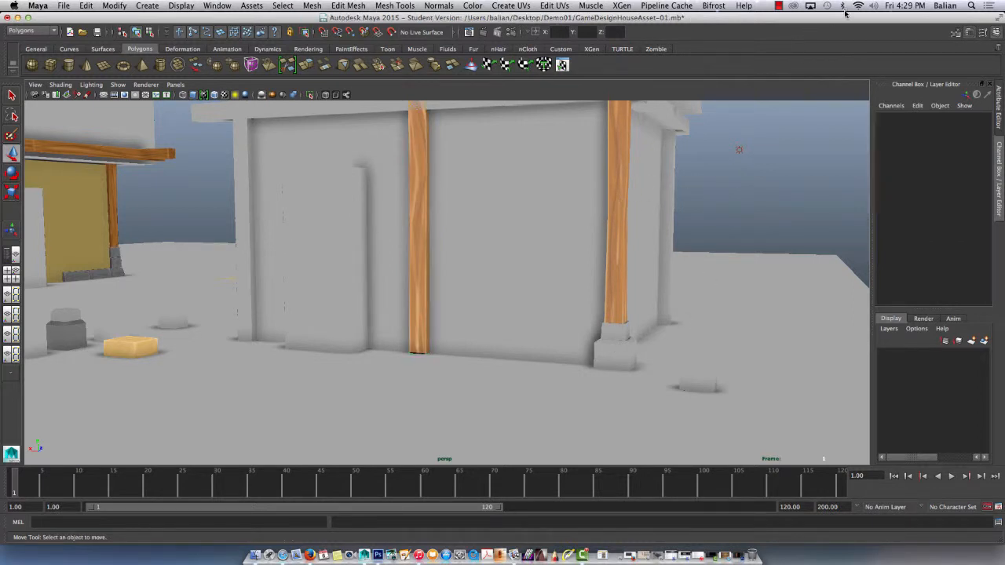
left_click(777, 6)
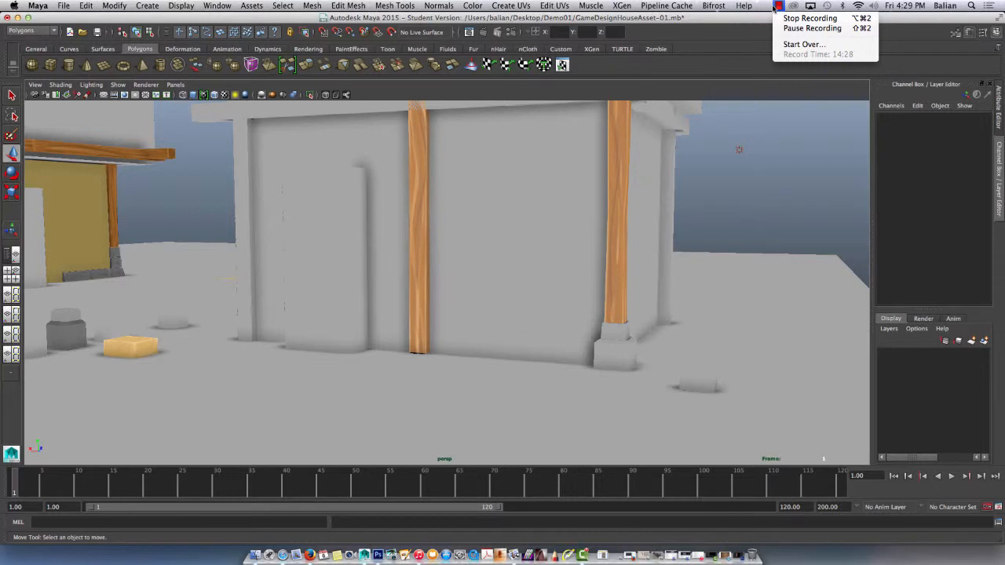
left_click(757, 17)
left_click(610, 361)
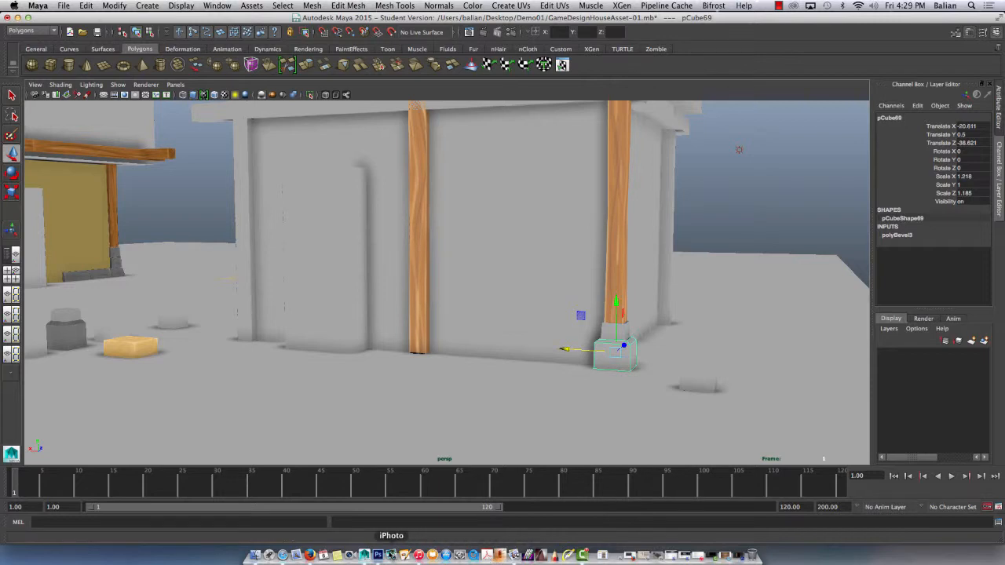
Switch to Photoshop and save the layered wood pillar texture as WoodPillar01.psd in the Demo01 folder with Maximize Compatibility.
left_click(380, 555)
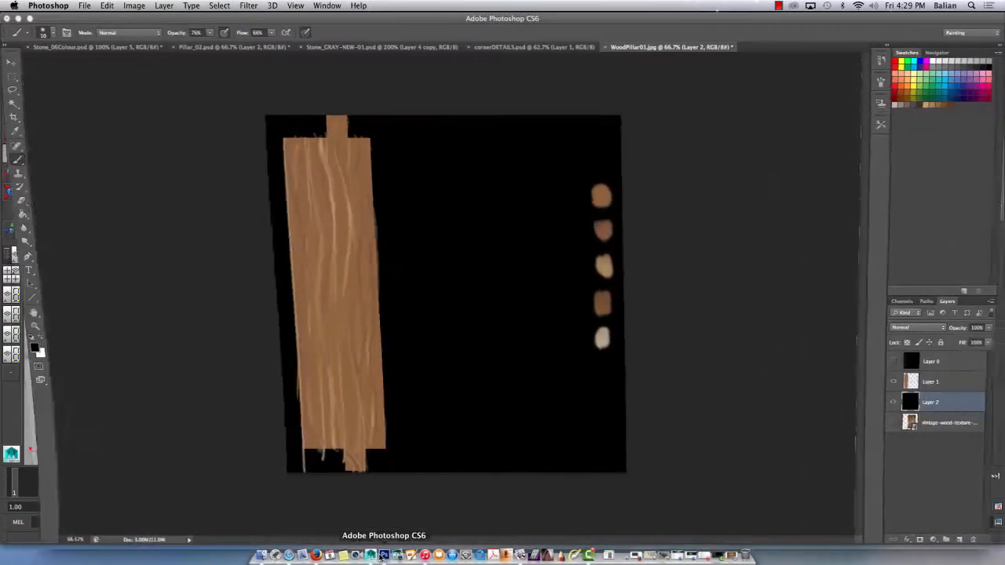
key("super+shift+s")
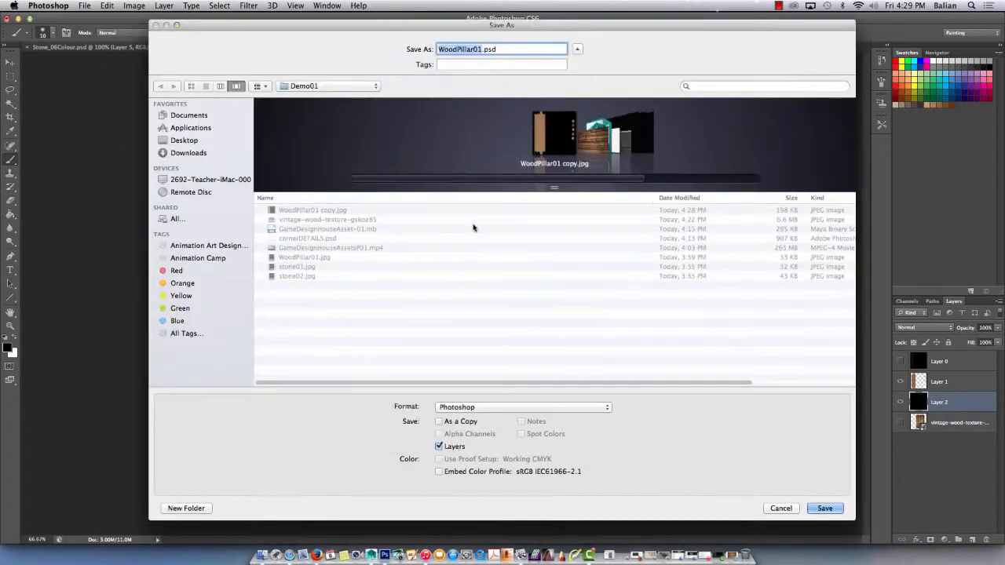
key("Return")
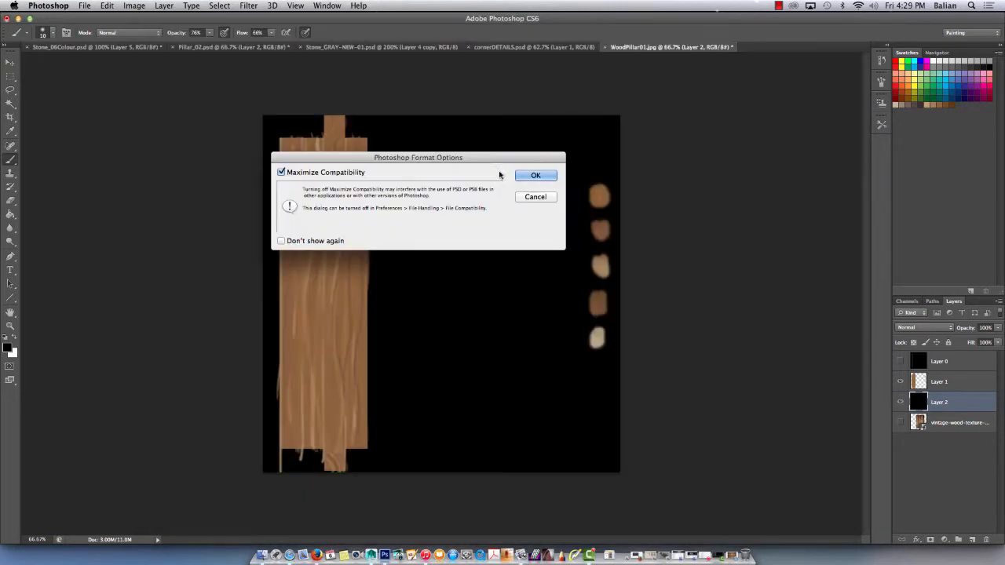
key("Return")
Open the stone UV layout stone01.jpg from the Demo01 folder.
key("super+o")
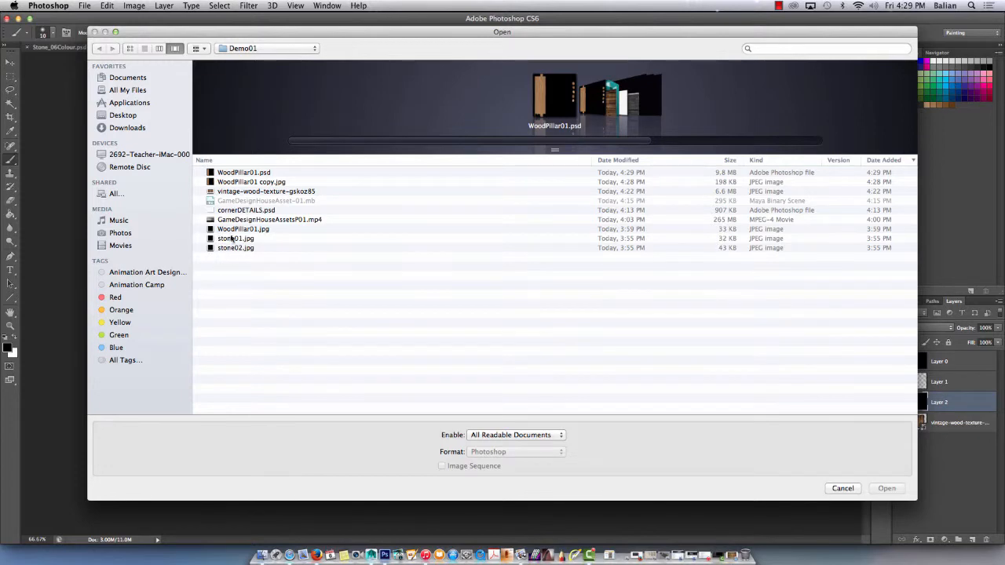
left_click(228, 239)
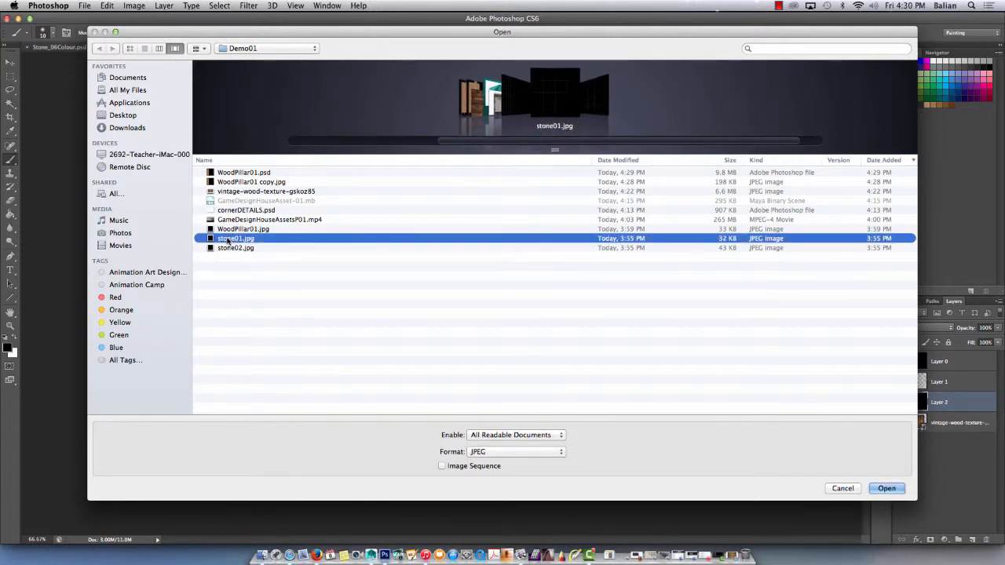
left_click(885, 489)
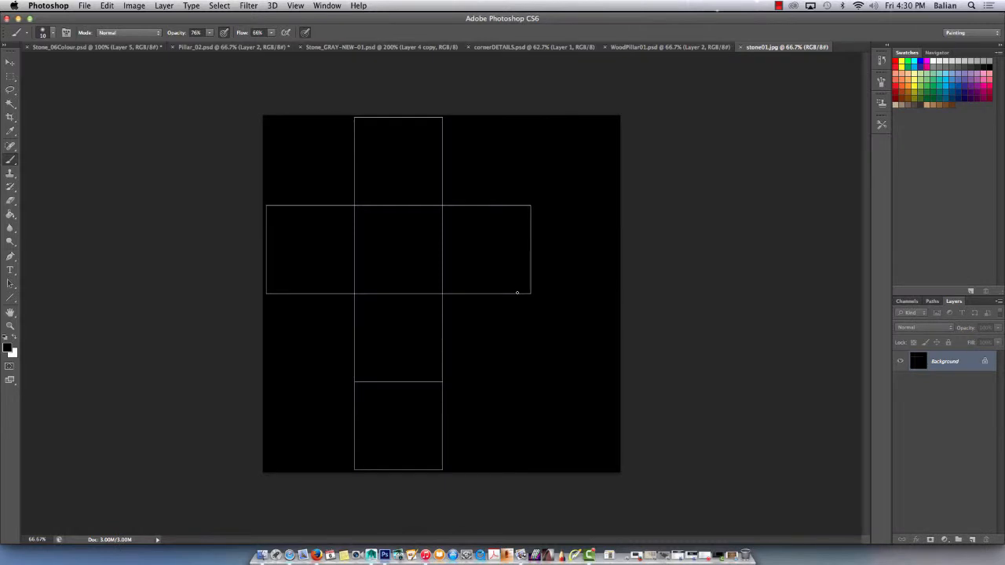
Add a new Layer 1, convert the Background to Layer 0 and move Layer 0 above Layer 1.
left_click(979, 540)
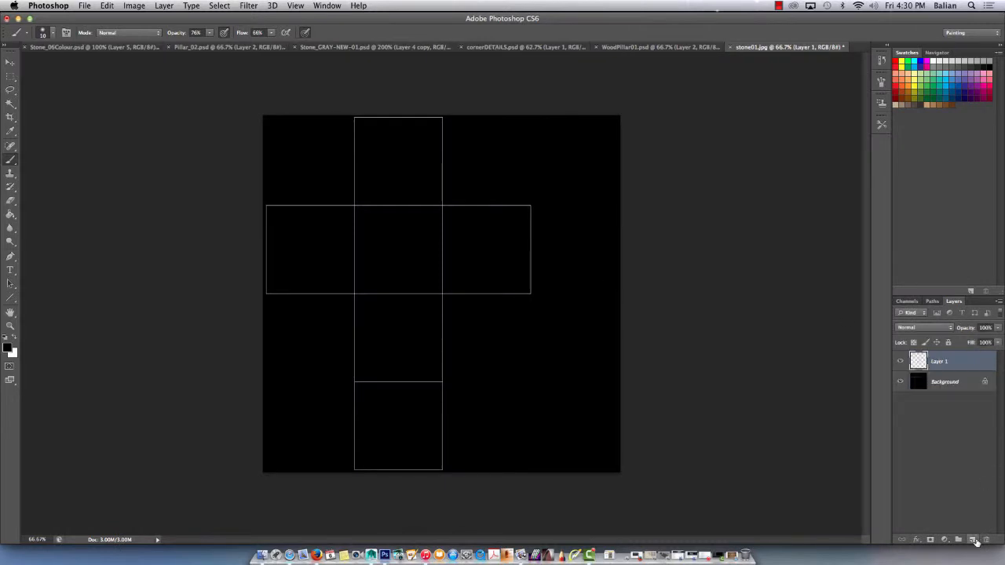
double_click(948, 383)
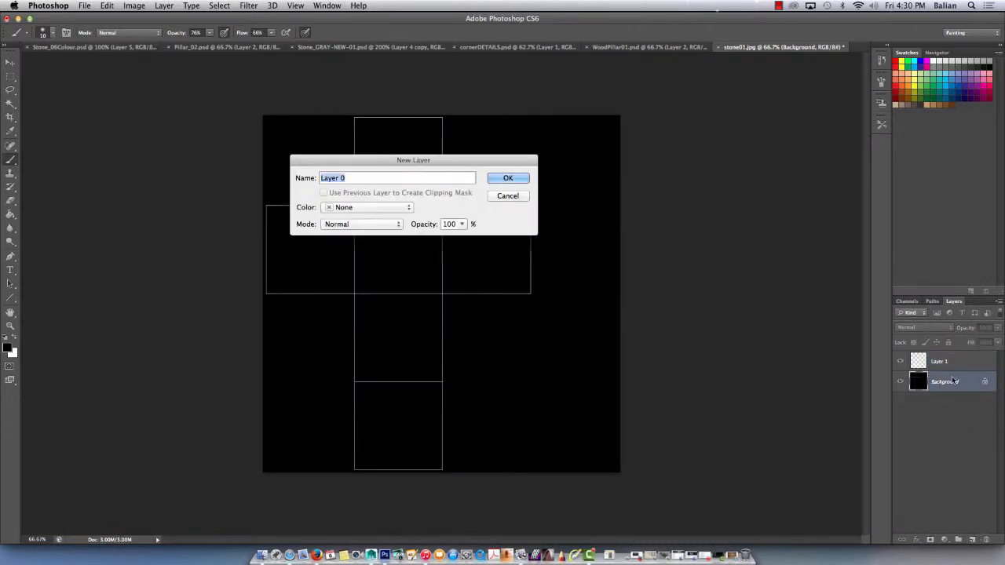
key("Return")
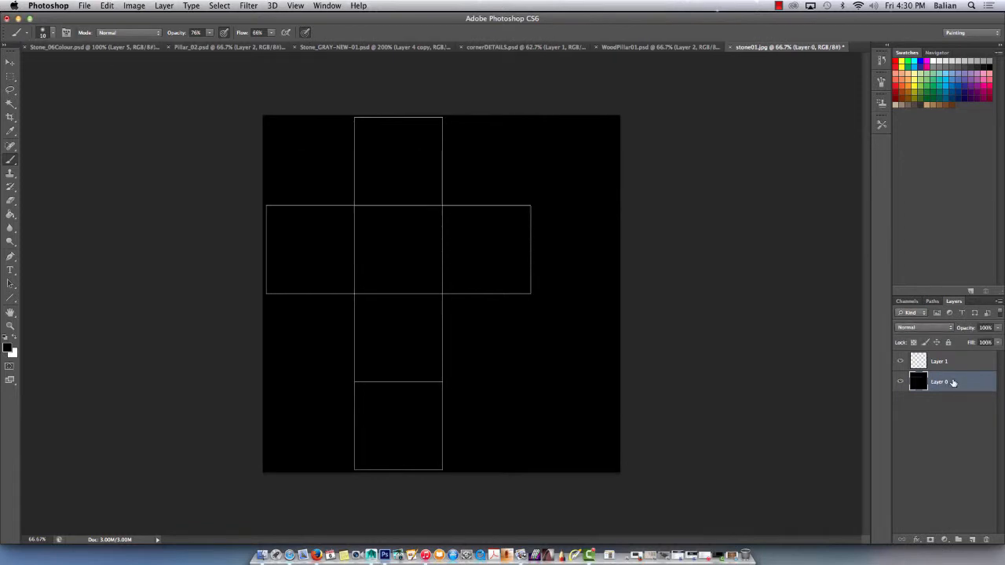
left_click_drag(954, 382, 945, 362)
Set the blend mode of the UV layout on Layer 0 to Overlay and select Layer 1 for painting.
left_click(927, 327)
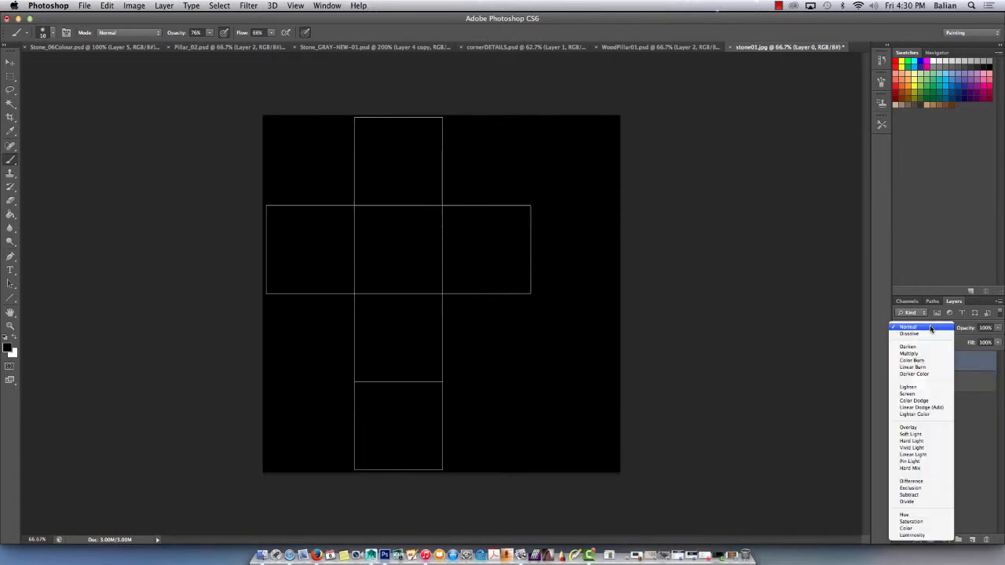
left_click(910, 428)
left_click(952, 383)
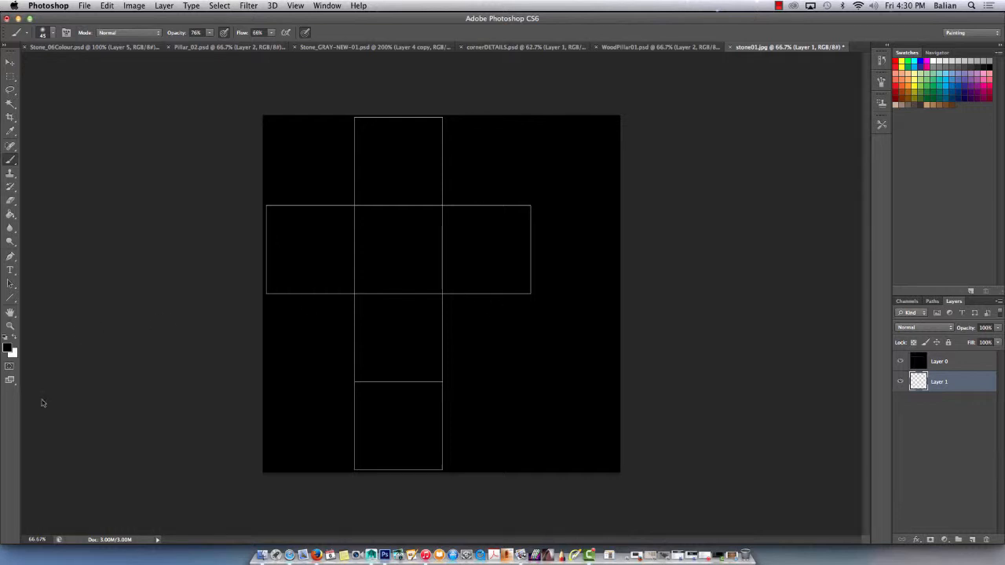
Set the foreground colour to light grey #e0dedb and paint a swatch in the empty area beside the UV layout on Layer 1.
left_click(7, 345)
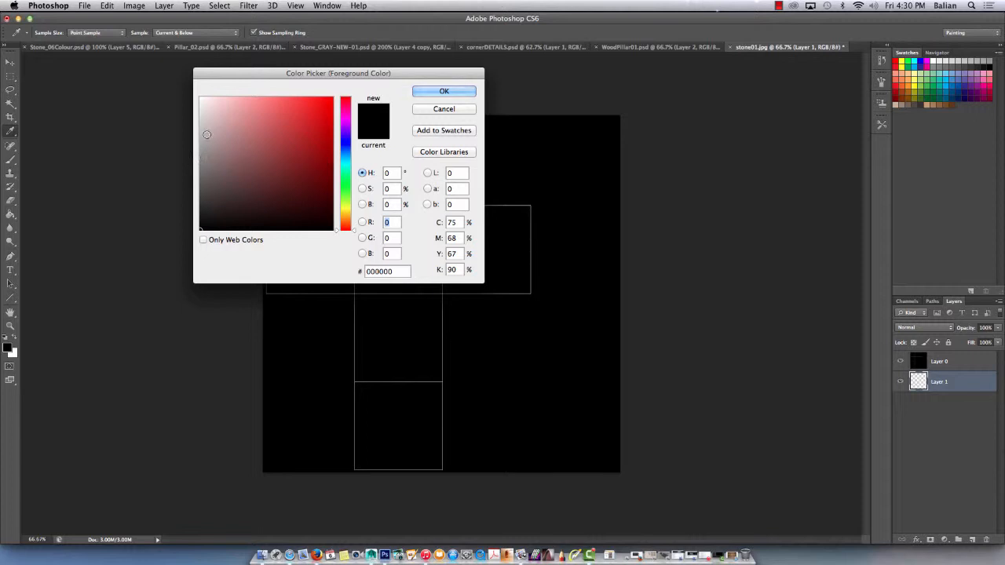
left_click(205, 125)
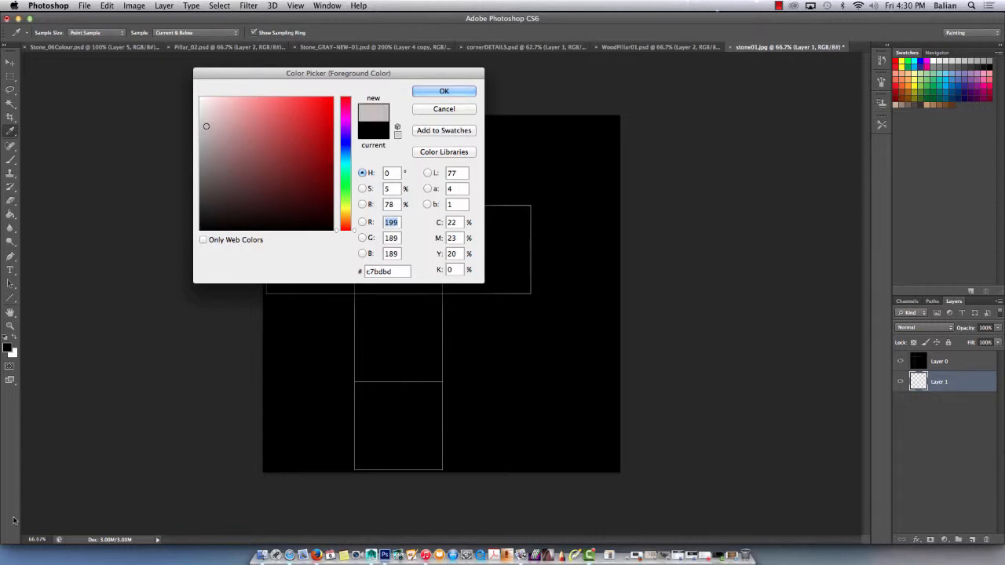
left_click(202, 112)
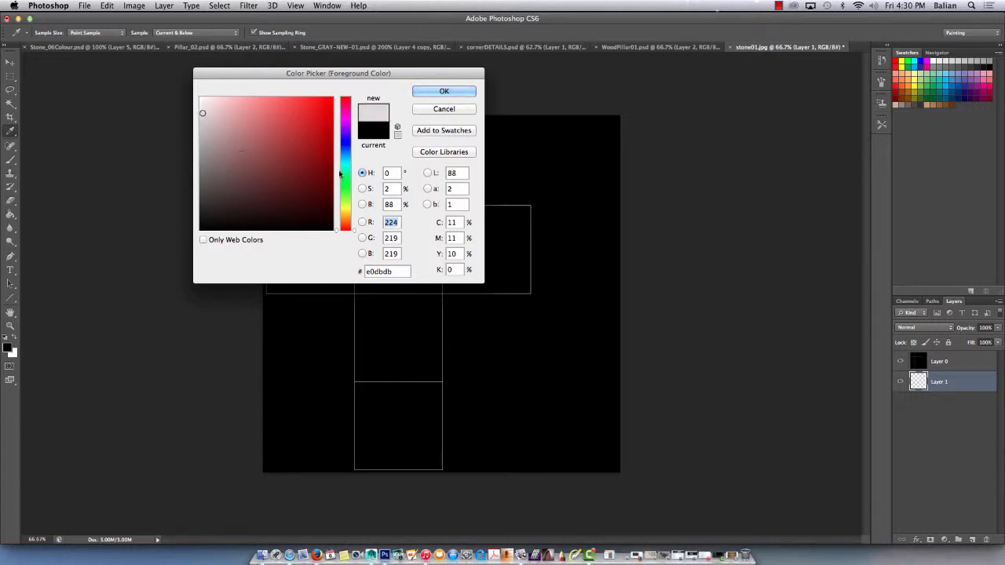
left_click_drag(345, 202, 344, 218)
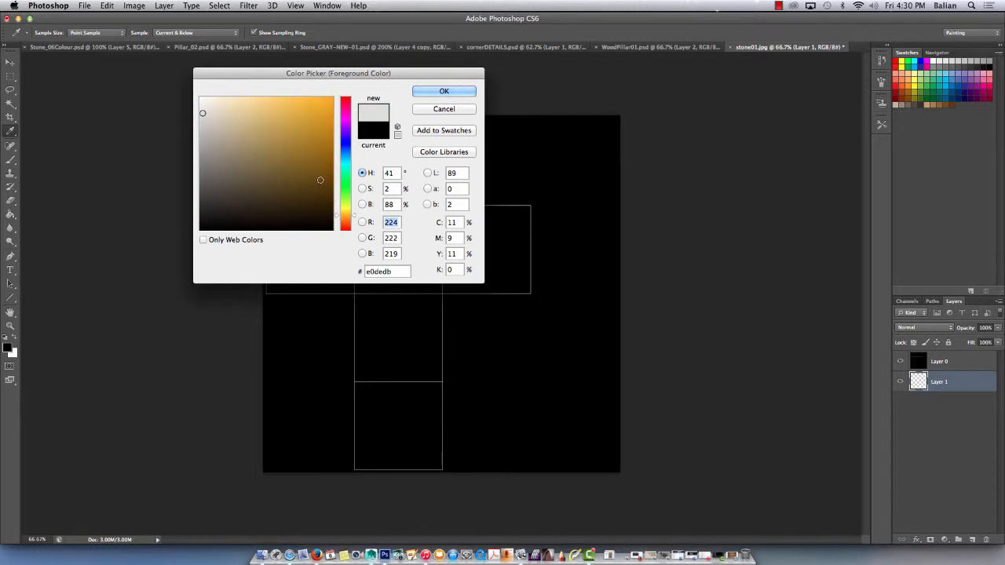
left_click(444, 92)
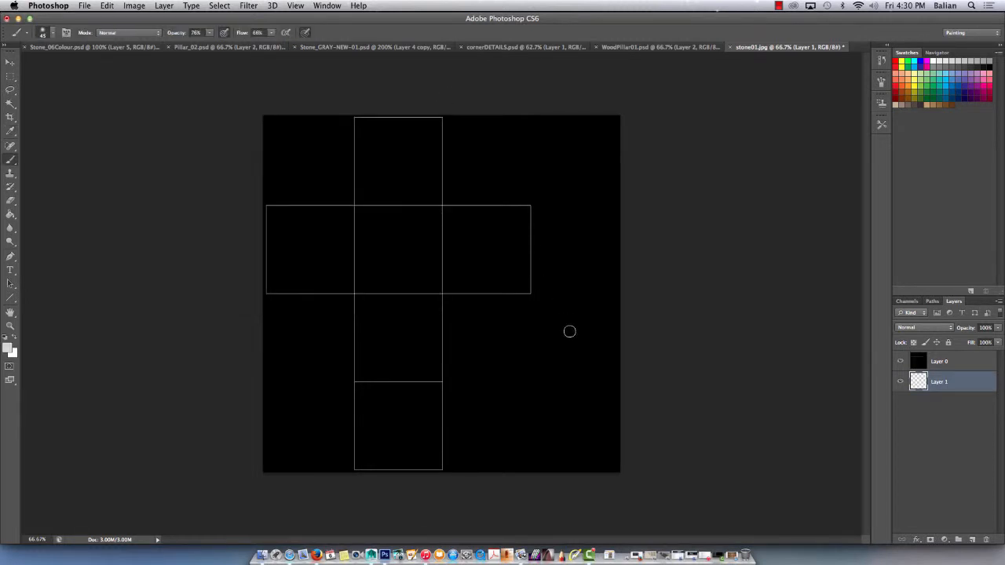
left_click_drag(570, 333, 570, 325)
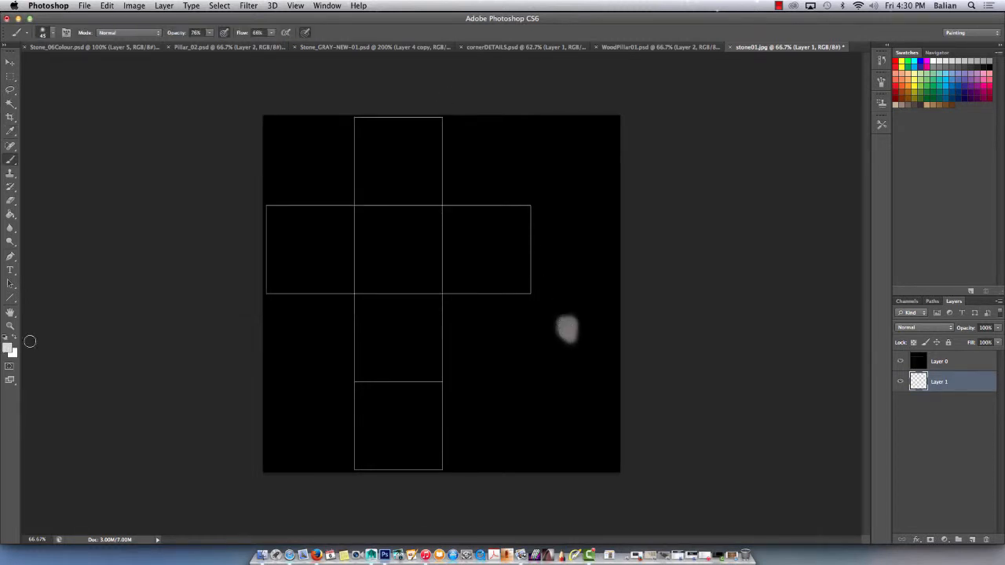
Set the foreground colour to dark grey #3e3e3d.
left_click(9, 346)
left_click(204, 208)
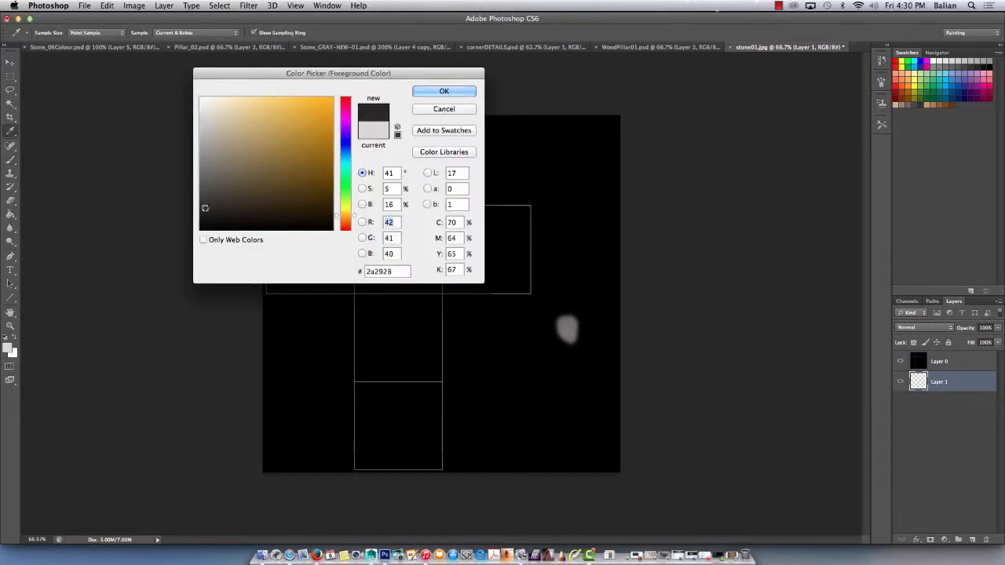
left_click(200, 197)
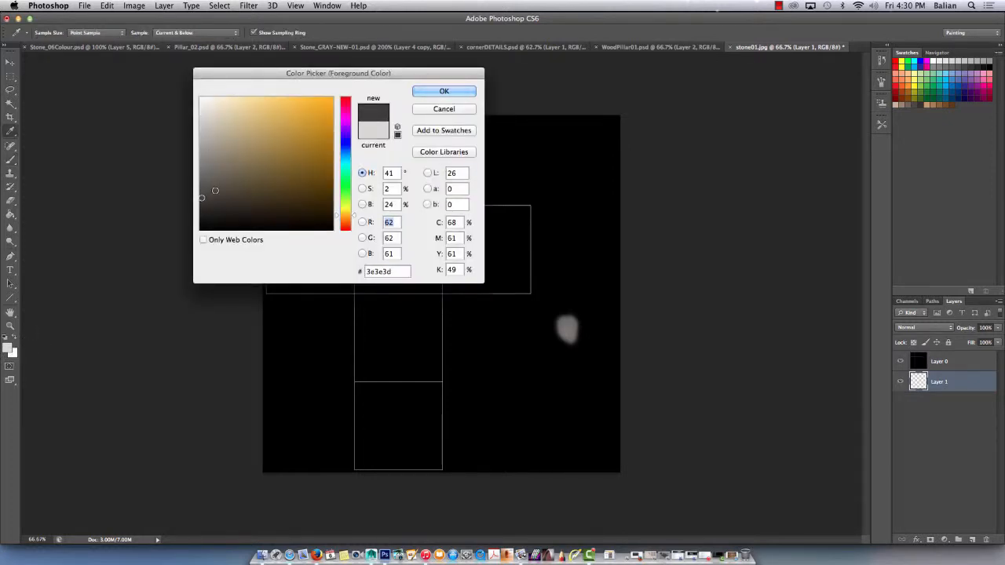
left_click(444, 92)
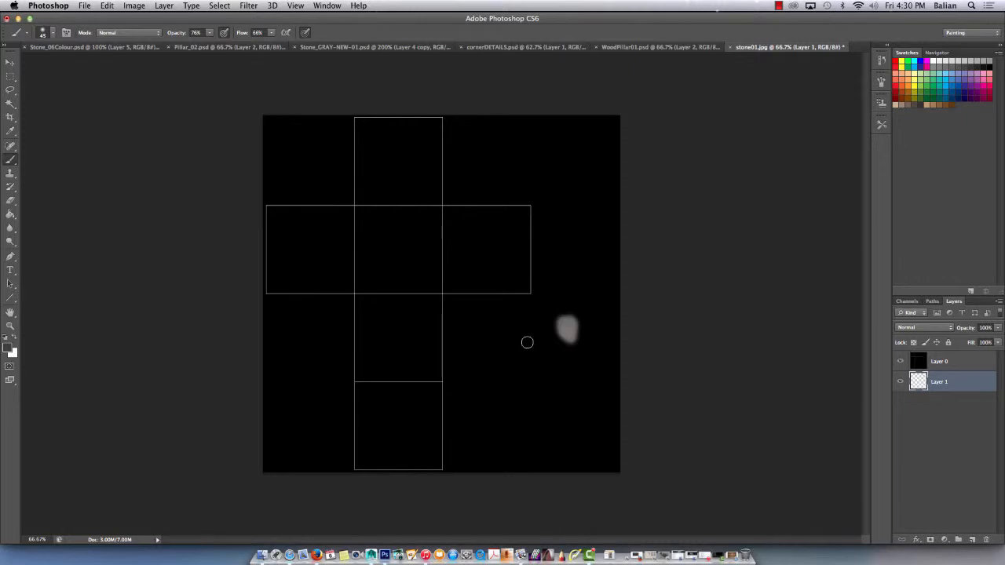
Set the foreground colour to medium-dark grey #656461 and paint a second swatch beside the light grey one.
left_click(10, 348)
left_click(205, 176)
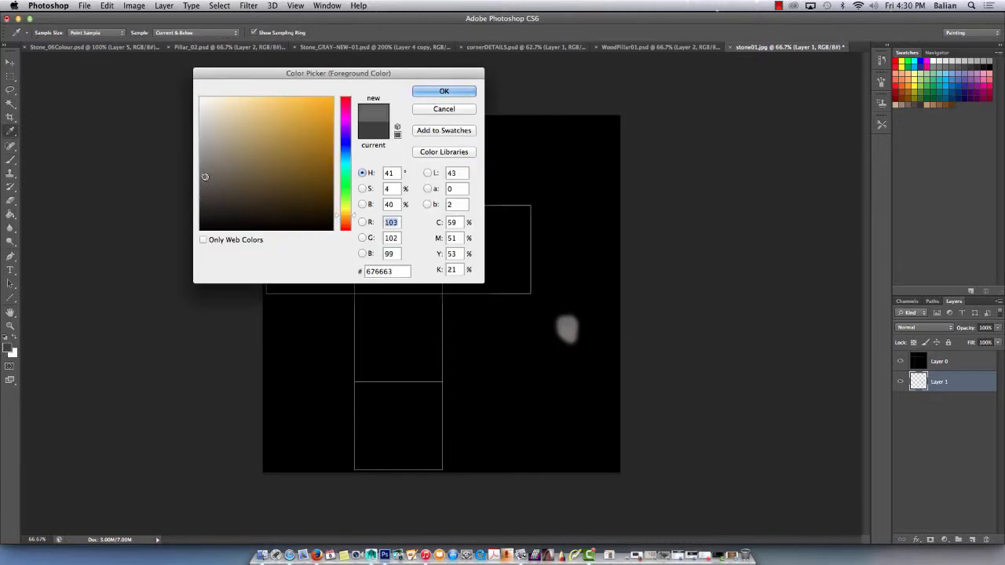
left_click(438, 92)
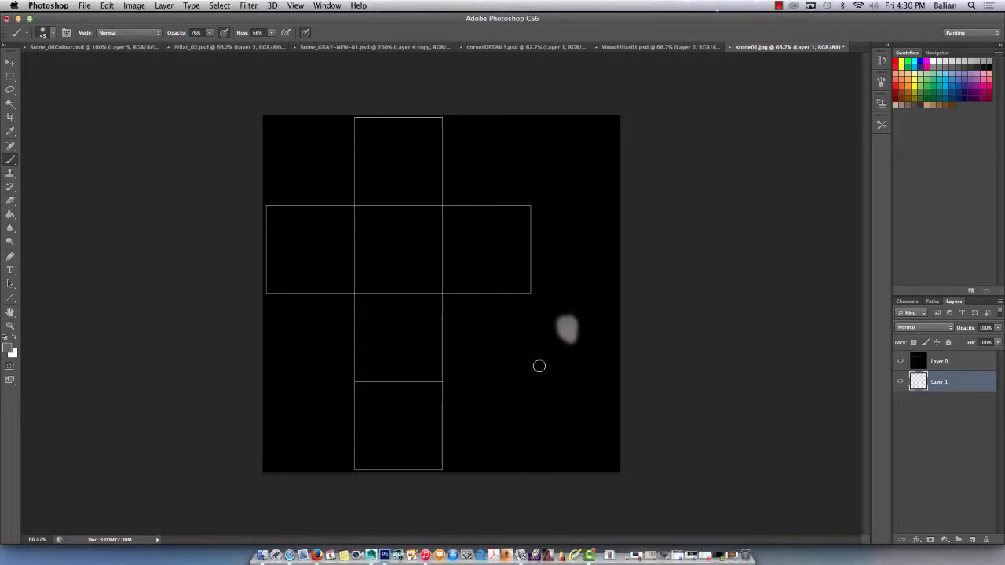
Check the swatches with Layer 0 hidden, set Layer 0's blend mode to Screen and reselect Layer 1 for painting.
left_click(901, 361)
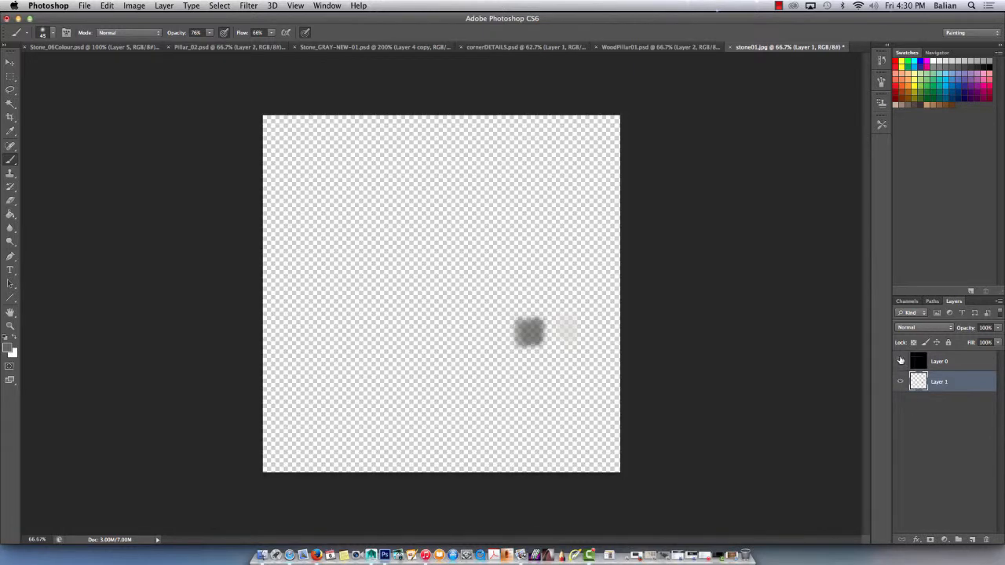
left_click(901, 362)
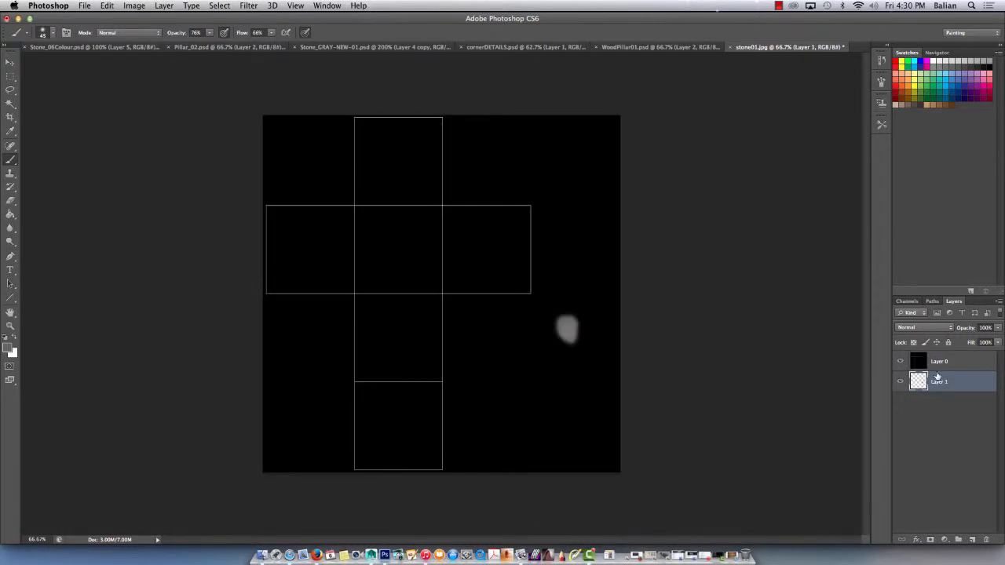
left_click(934, 363)
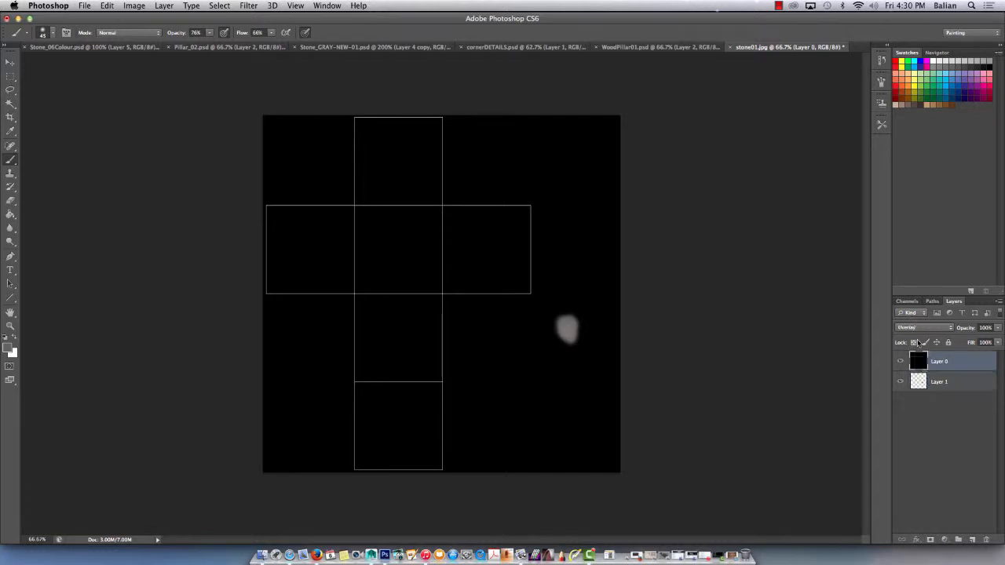
left_click(919, 327)
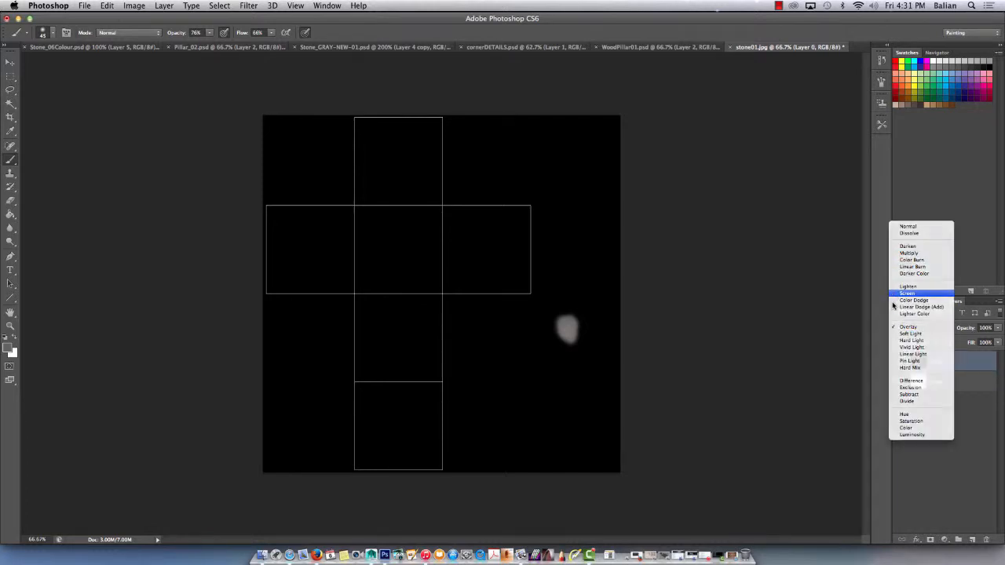
left_click(903, 293)
left_click(946, 382)
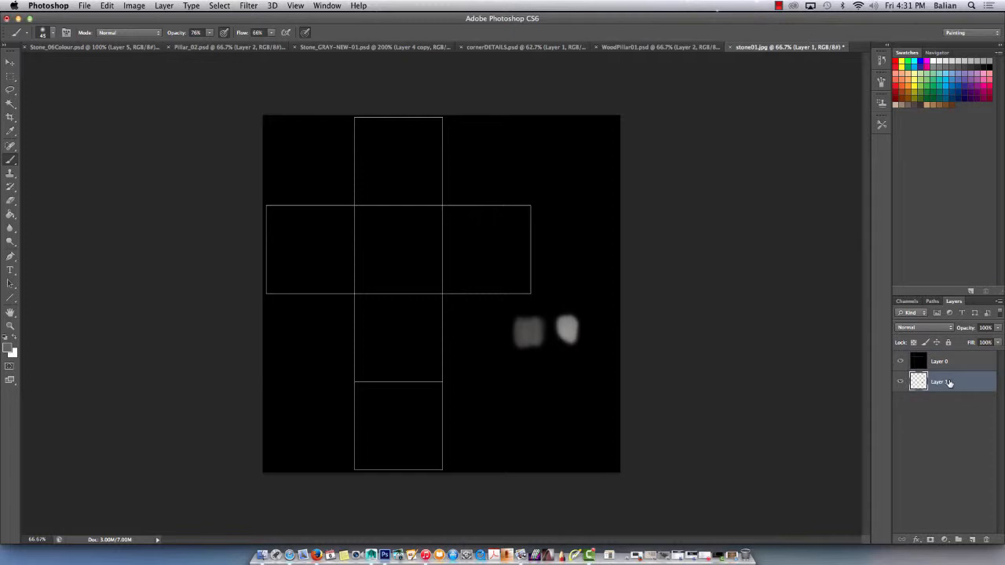
Set the foreground colour to mid grey #8c8a85 and paint a third swatch below the first two.
left_click(10, 350)
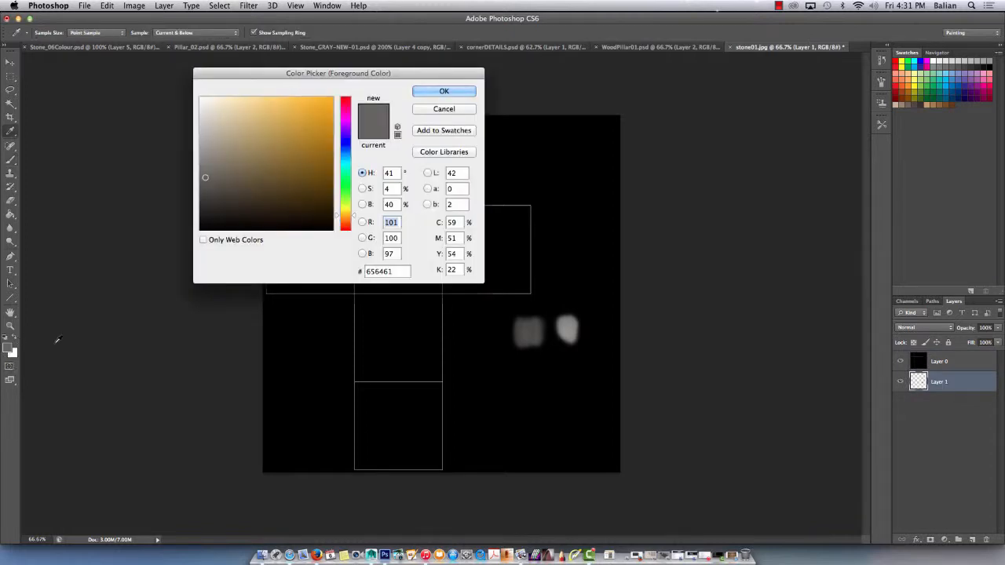
left_click(204, 157)
left_click(444, 91)
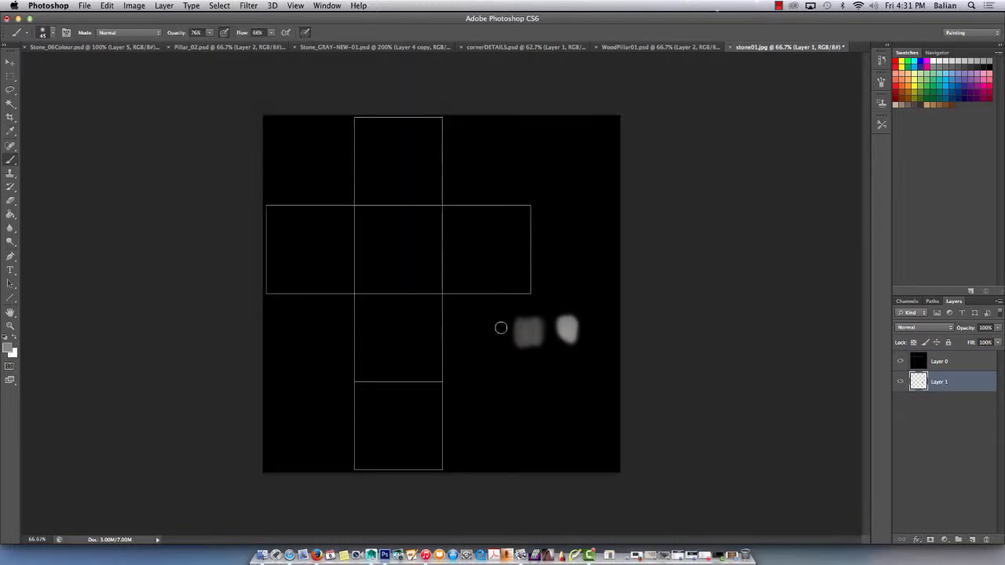
left_click_drag(552, 360, 546, 381)
Shift the foreground colour to a muted olive green and paint a swatch beside the mid grey one.
left_click(8, 348)
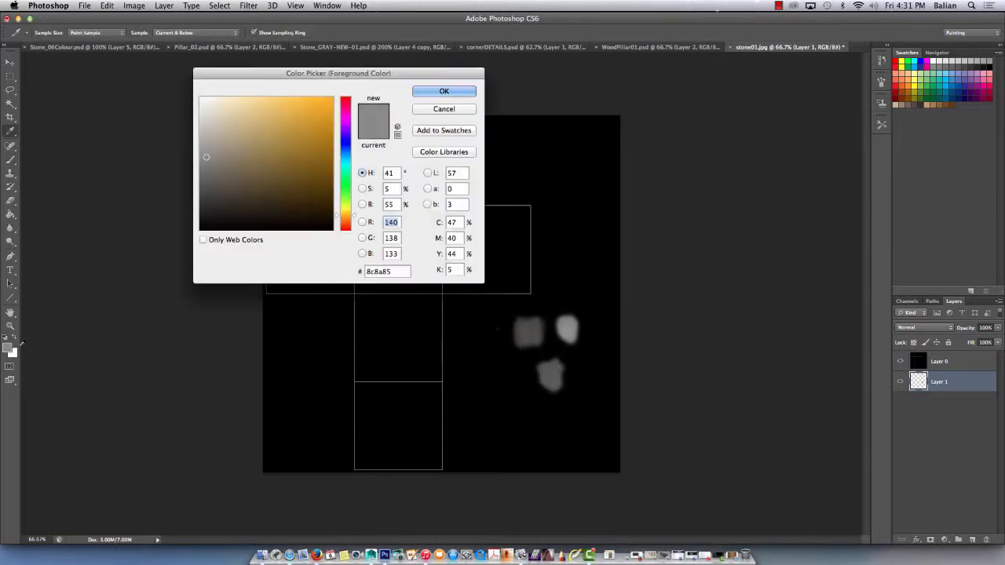
left_click_drag(343, 212, 343, 202)
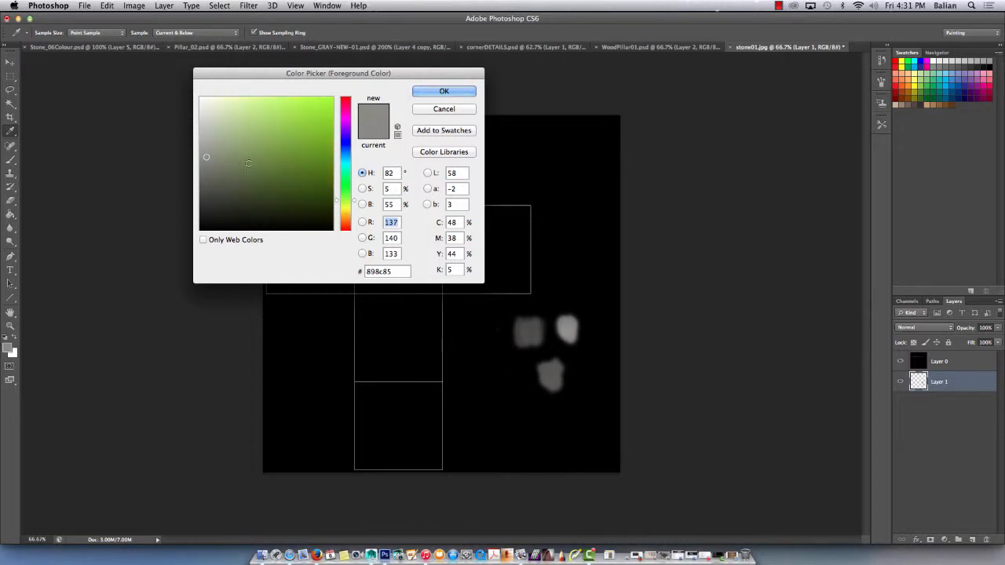
left_click(242, 170)
left_click(443, 92)
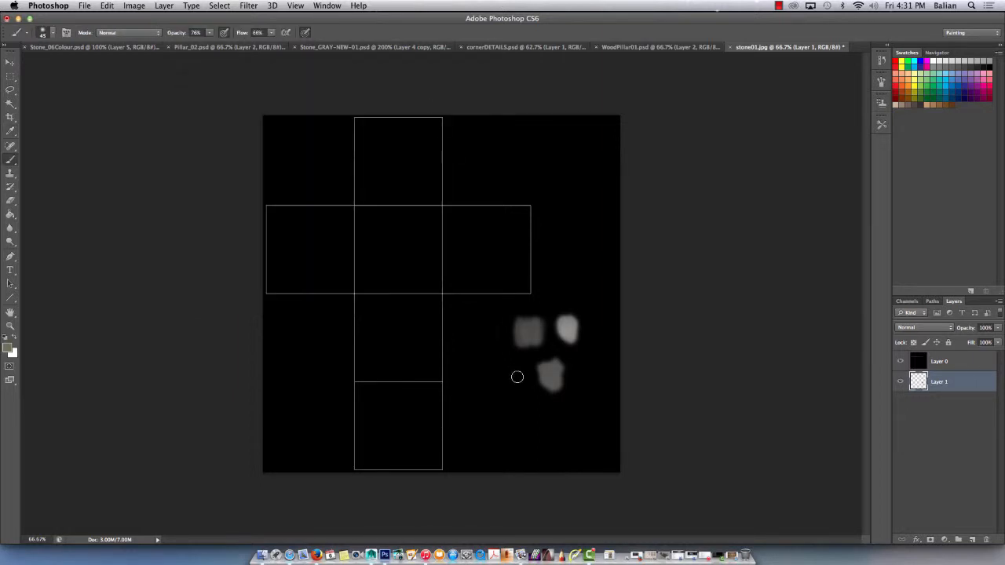
left_click_drag(516, 374, 508, 380)
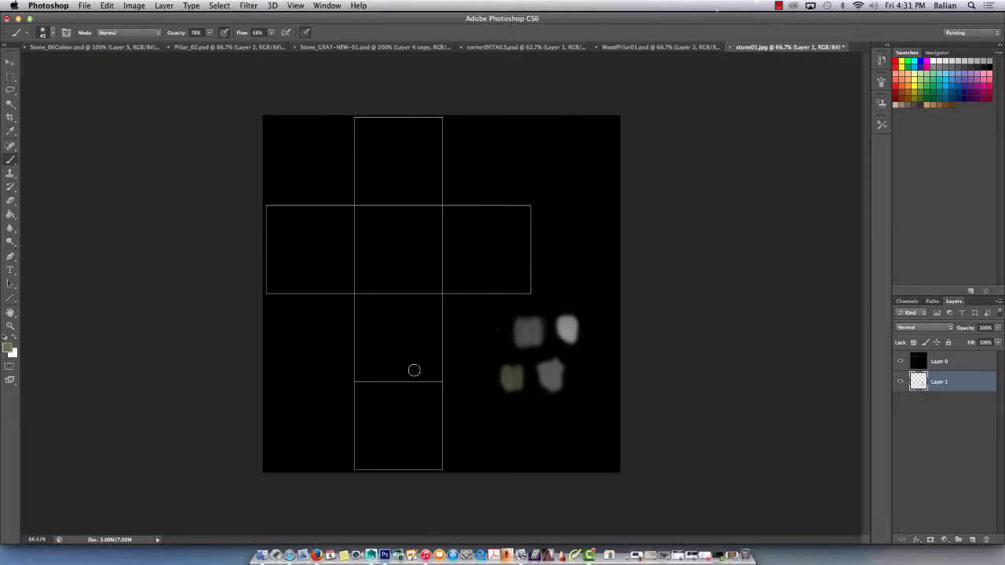
Sample the darker grey swatch, shift the colour to greenish grey #7c7c69 and paint a fifth swatch beside it.
left_click(523, 331, "alt")
left_click(9, 350)
left_click(221, 165)
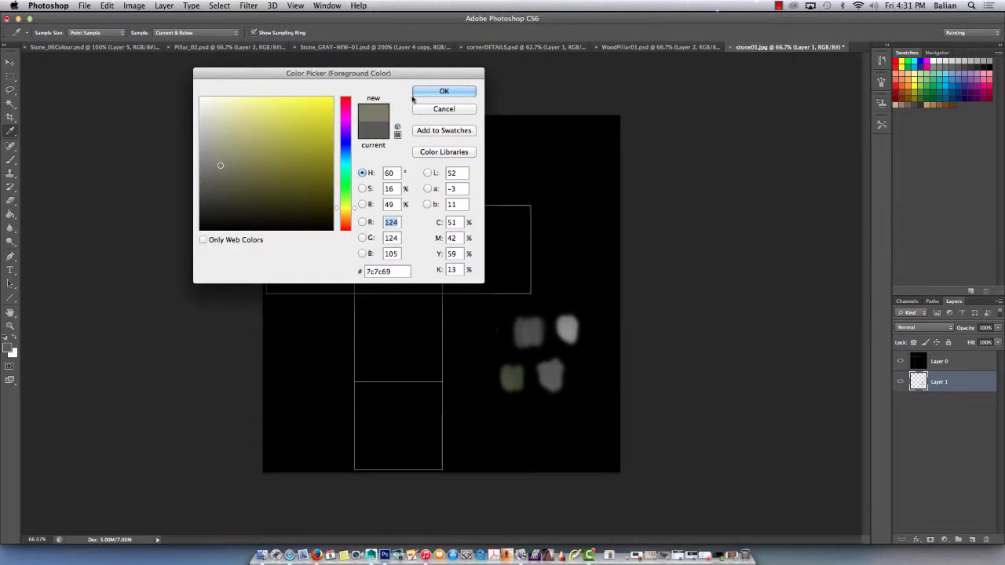
left_click(424, 91)
mouse_move(494, 338)
left_mouse_down()
mouse_move(489, 347)
mouse_move(478, 340)
left_mouse_up()
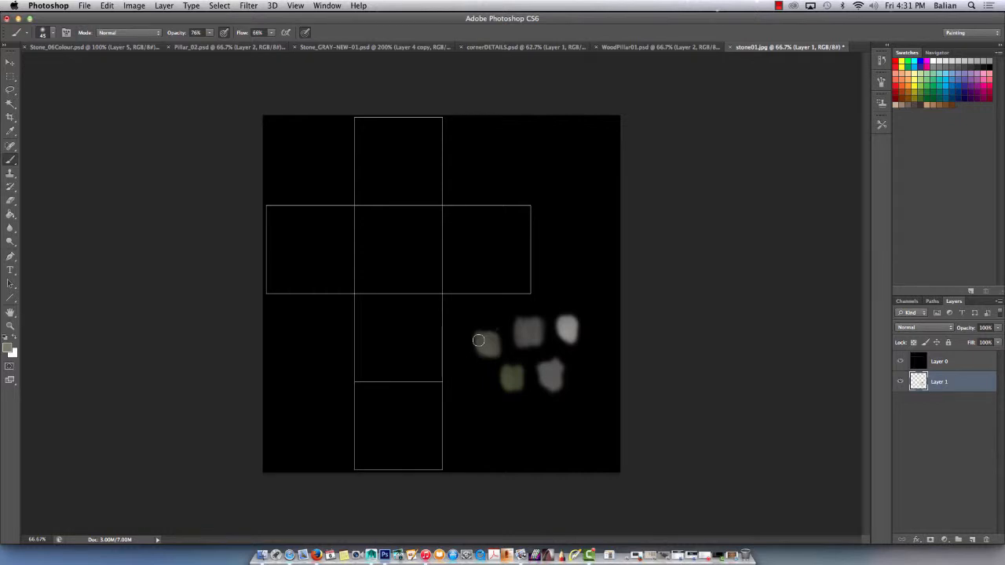
Select the whole cross-shaped UV layout with combined rectangular marquees and fill it with the mid grey sampled from its swatch.
left_click(15, 76)
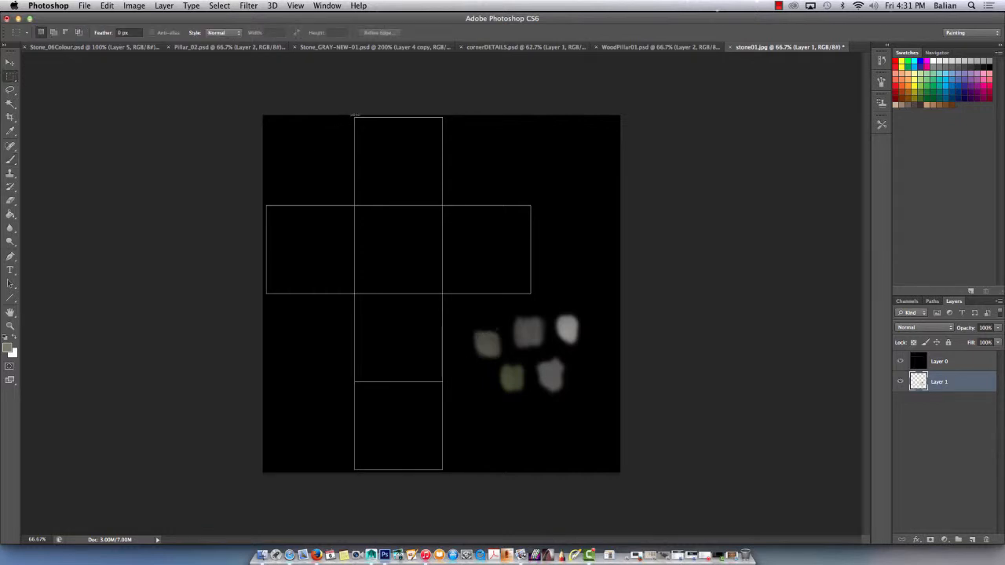
left_click_drag(354, 119, 443, 470)
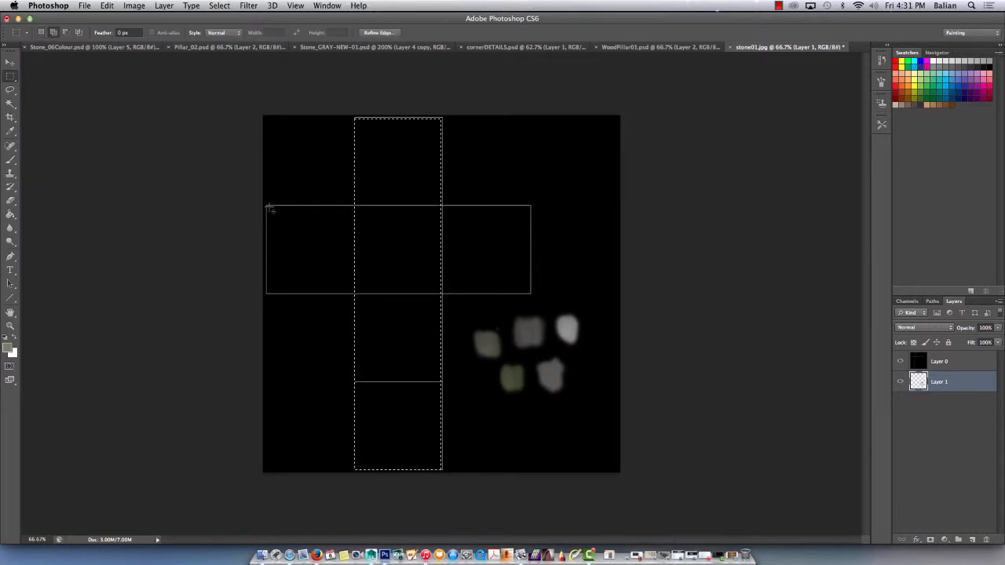
left_click_drag(267, 207, 531, 294, "shift")
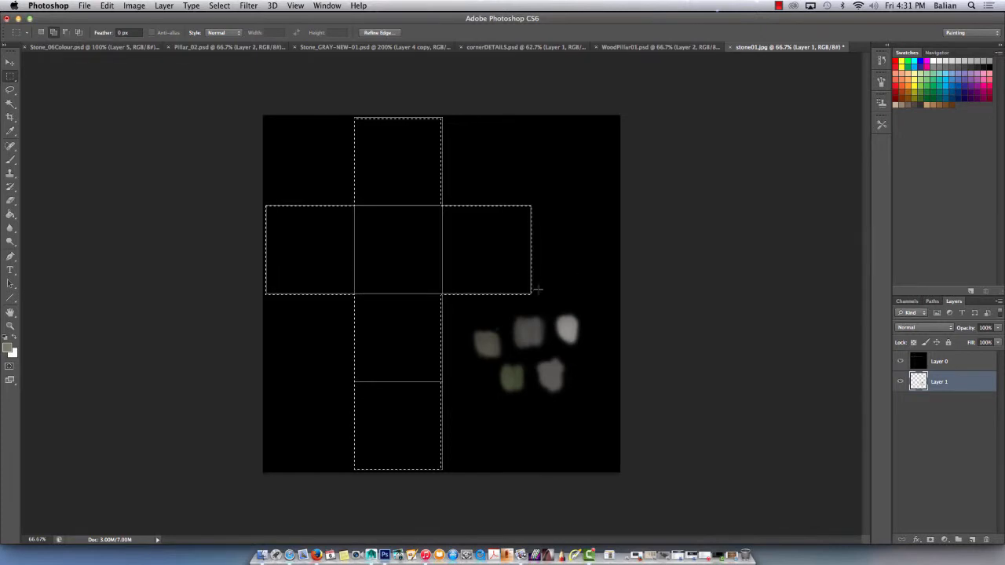
left_click_drag(435, 116, 429, 297, "shift")
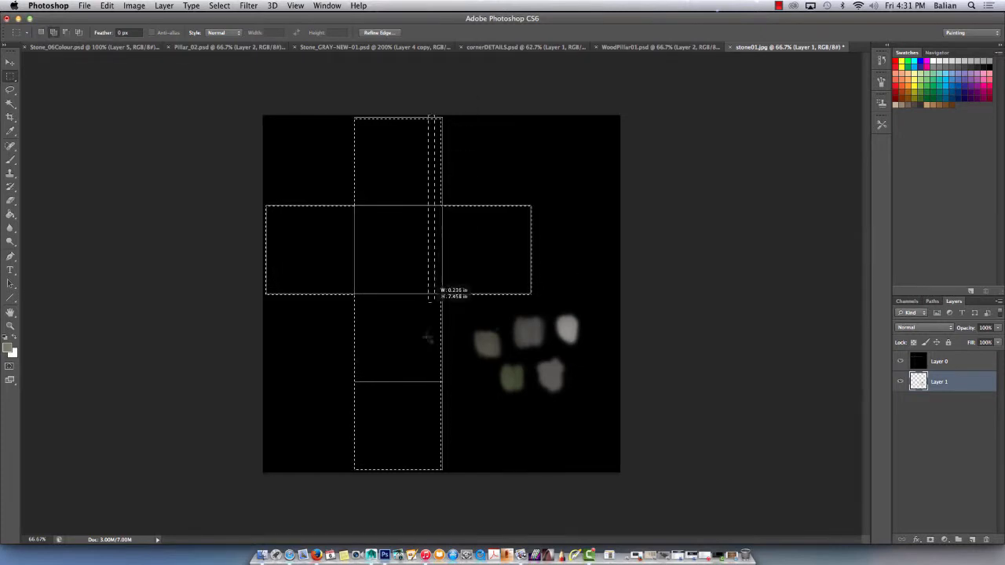
left_click_drag(445, 470, 444, 468, "shift")
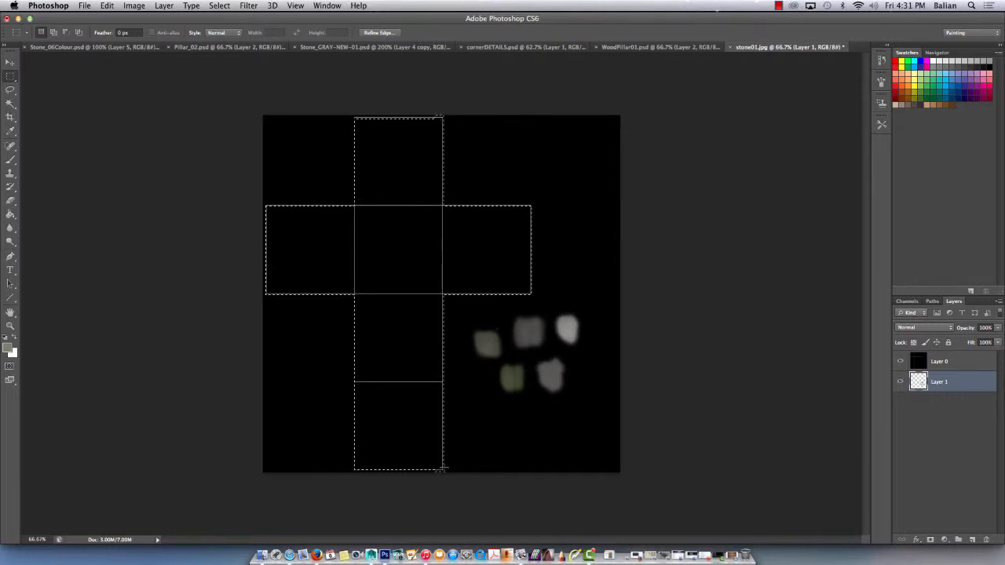
left_click_drag(355, 115, 369, 128, "shift")
key("g")
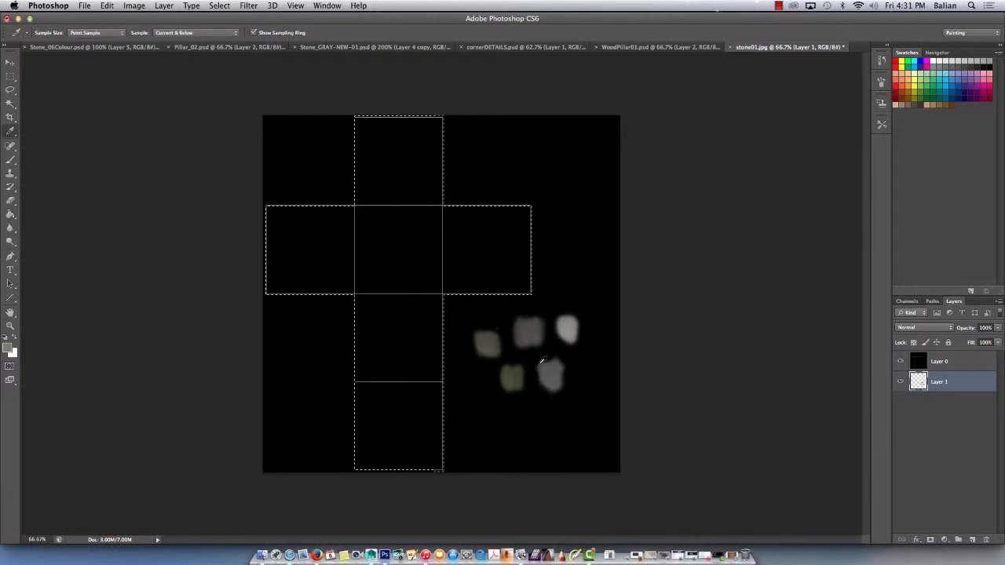
left_click(548, 372)
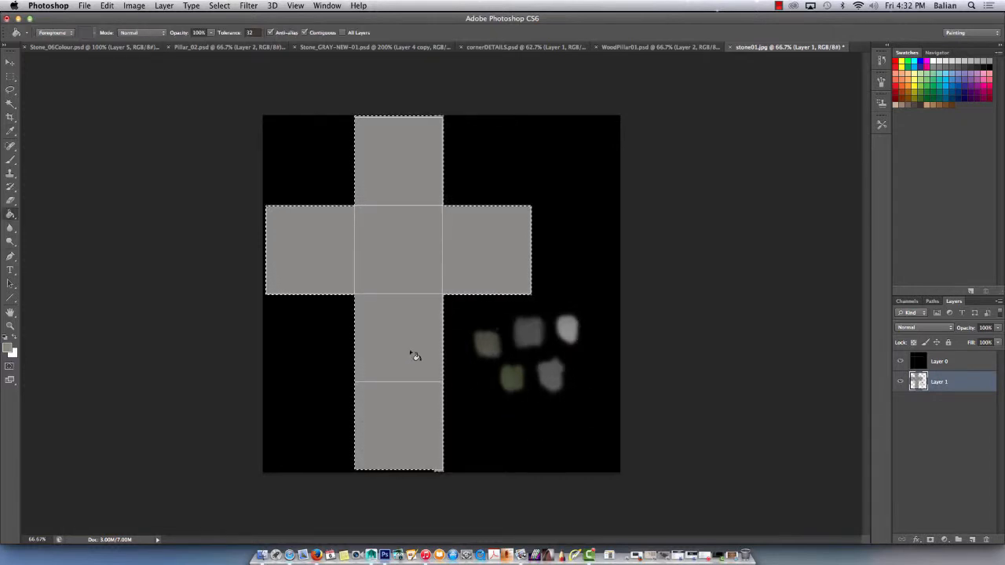
Deselect the cross and brush the sampled mid grey along its outer edges with a size 30 brush so colour overlaps the UV borders.
key("b")
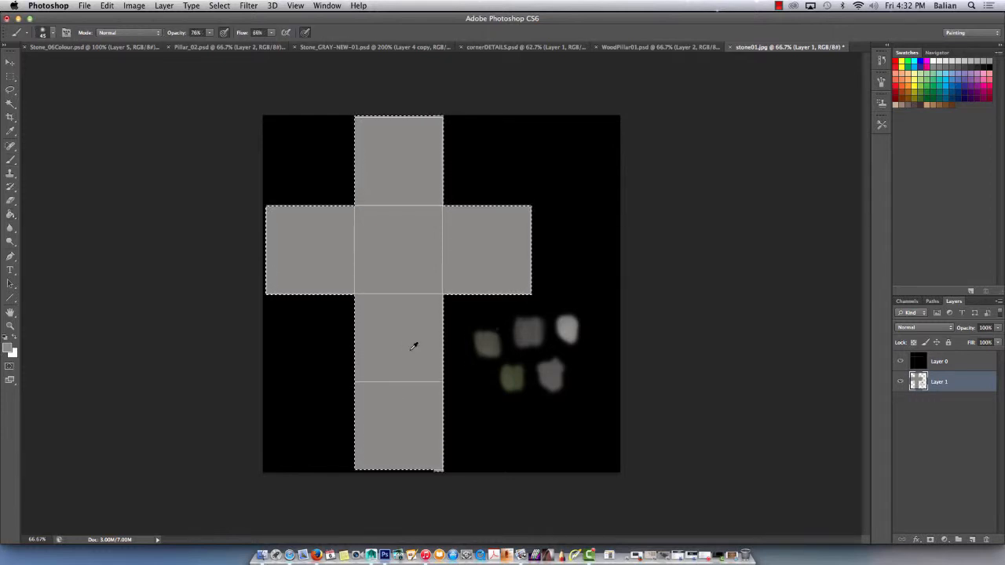
left_click(545, 375, "alt")
key("super+d")
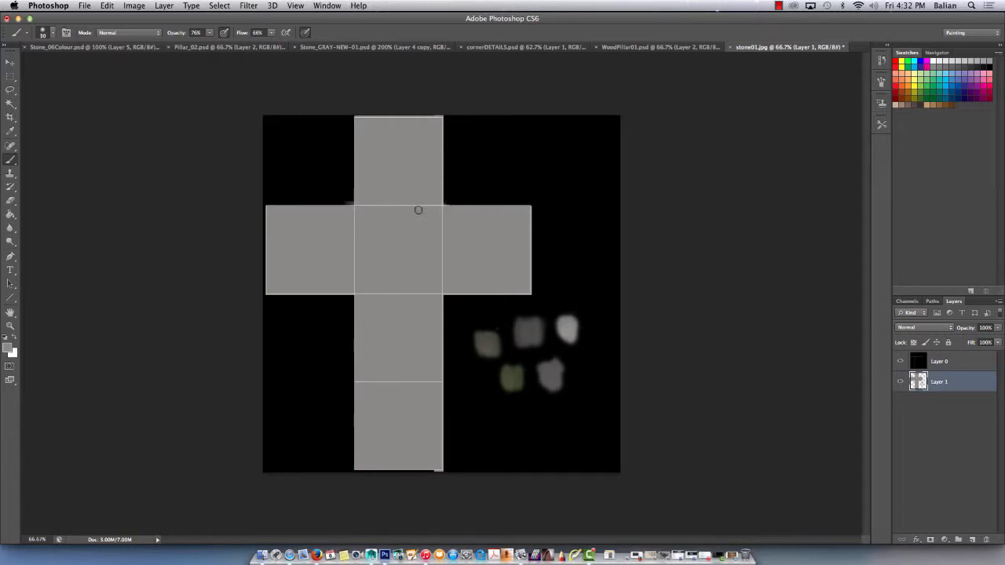
left_click_drag(529, 199, 527, 265)
mouse_move(267, 208)
left_mouse_down()
mouse_move(267, 257)
mouse_move(352, 199)
mouse_move(253, 204)
mouse_move(285, 203)
left_mouse_up()
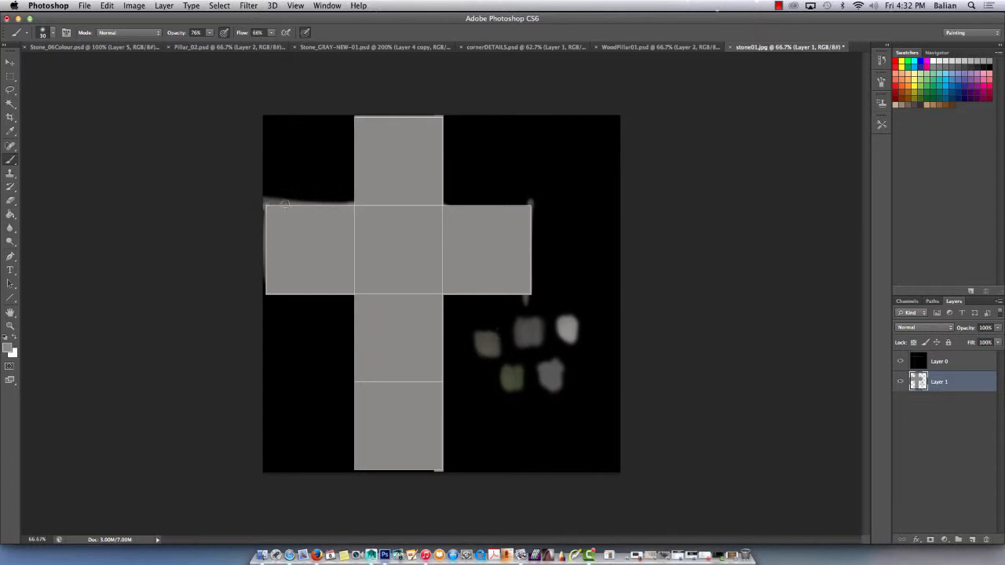
mouse_move(351, 291)
left_mouse_down()
mouse_move(265, 296)
mouse_move(346, 295)
mouse_move(351, 471)
mouse_move(444, 471)
left_mouse_up()
left_click_drag(344, 378, 444, 384)
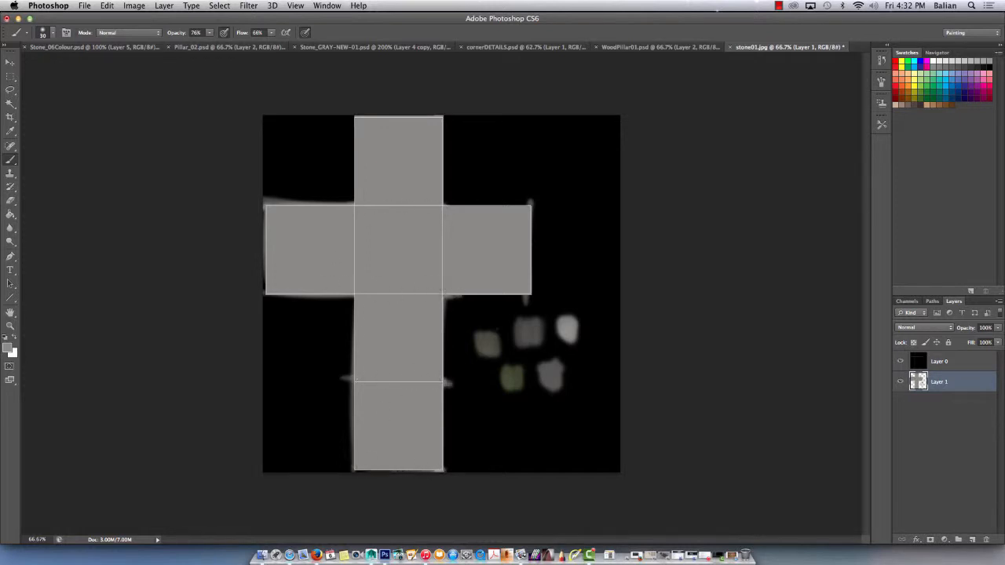
Brush the mid grey past the right border of the cross's uppermost square.
left_click_drag(459, 124, 444, 123)
left_click(528, 333, "alt")
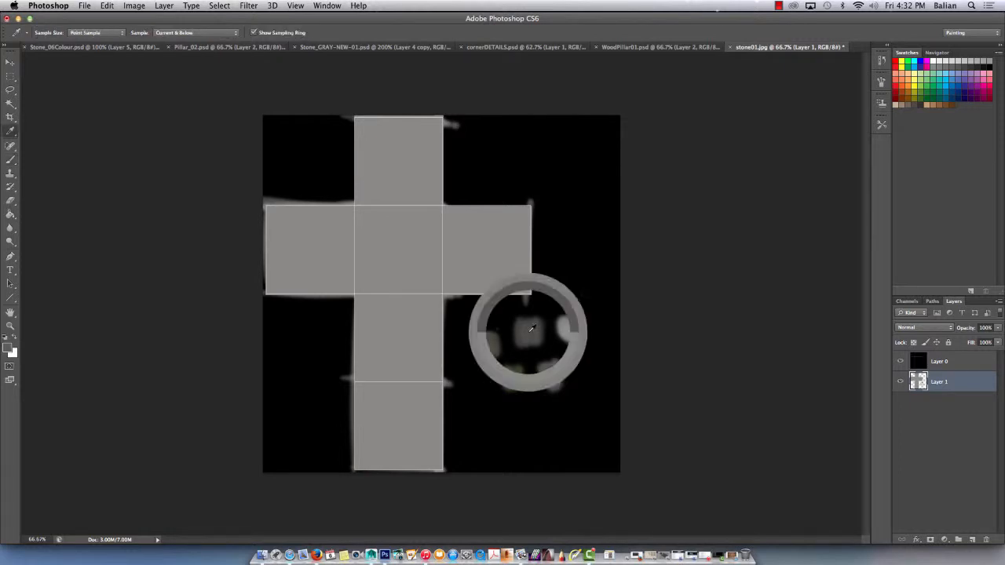
left_click_drag(436, 204, 424, 203)
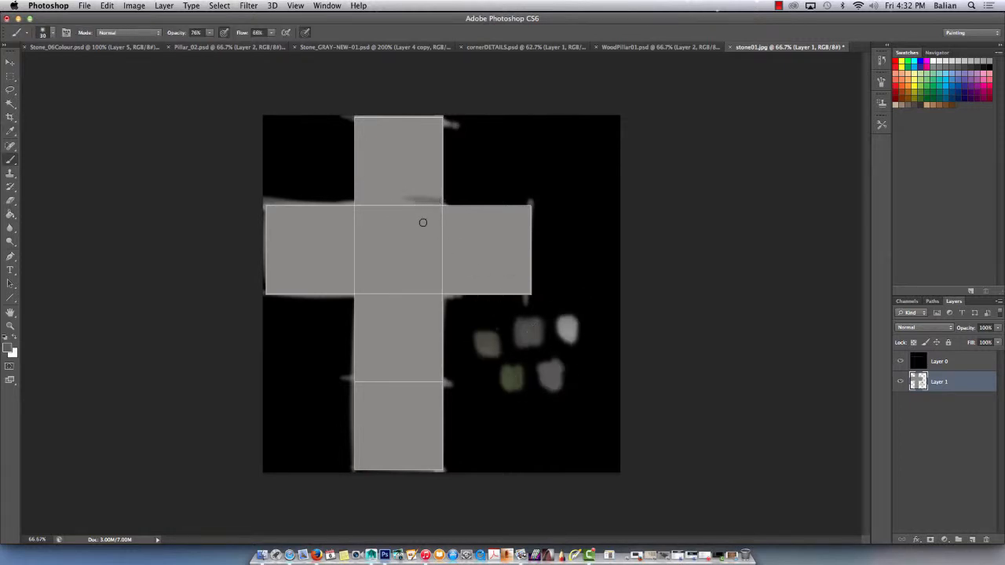
key("super+z")
Sample the olive green swatch and brush it along the outer edges of the cross's arms with a size 50 brush.
left_click(509, 381, "alt")
left_click_drag(443, 468, 393, 461)
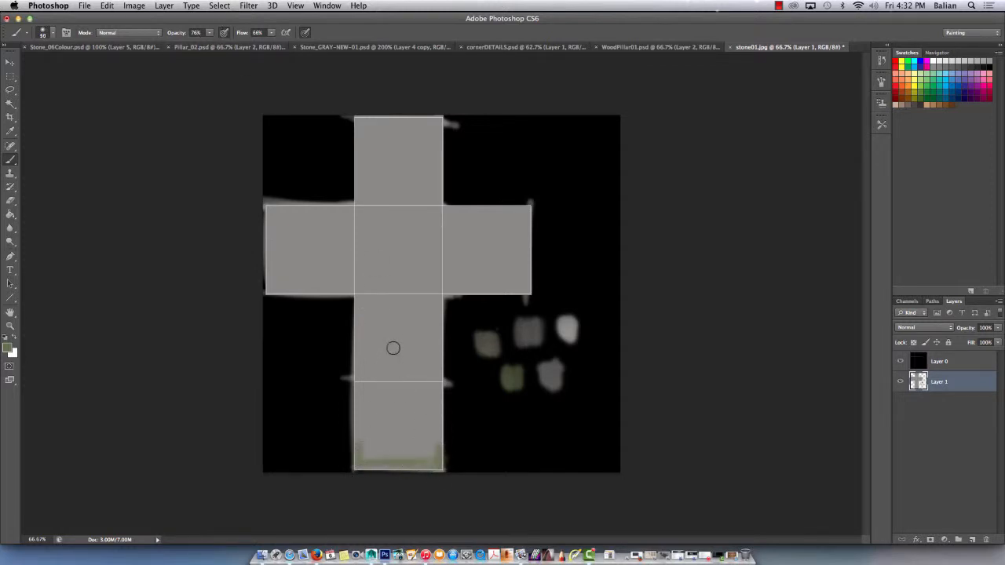
left_click_drag(440, 371, 426, 370)
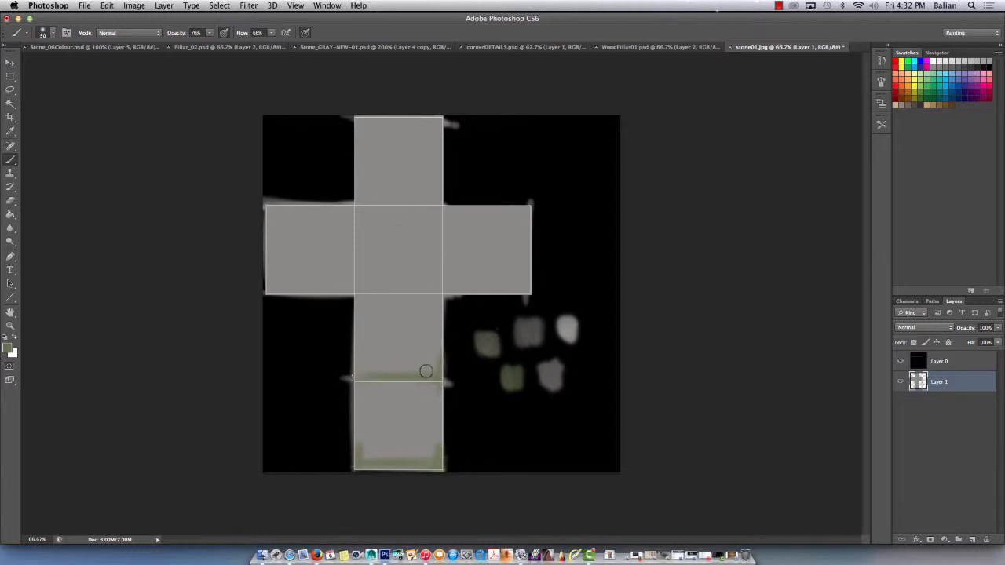
mouse_move(442, 123)
left_mouse_down()
mouse_move(341, 119)
mouse_move(350, 145)
left_mouse_up()
mouse_move(269, 201)
left_mouse_down()
mouse_move(271, 287)
mouse_move(277, 214)
mouse_move(273, 233)
left_mouse_up()
mouse_move(531, 203)
left_mouse_down()
mouse_move(522, 209)
mouse_move(522, 297)
mouse_move(528, 238)
mouse_move(507, 211)
left_mouse_up()
mouse_move(441, 139)
left_mouse_down()
mouse_move(368, 118)
mouse_move(356, 160)
left_mouse_up()
left_click_drag(433, 381, 357, 379)
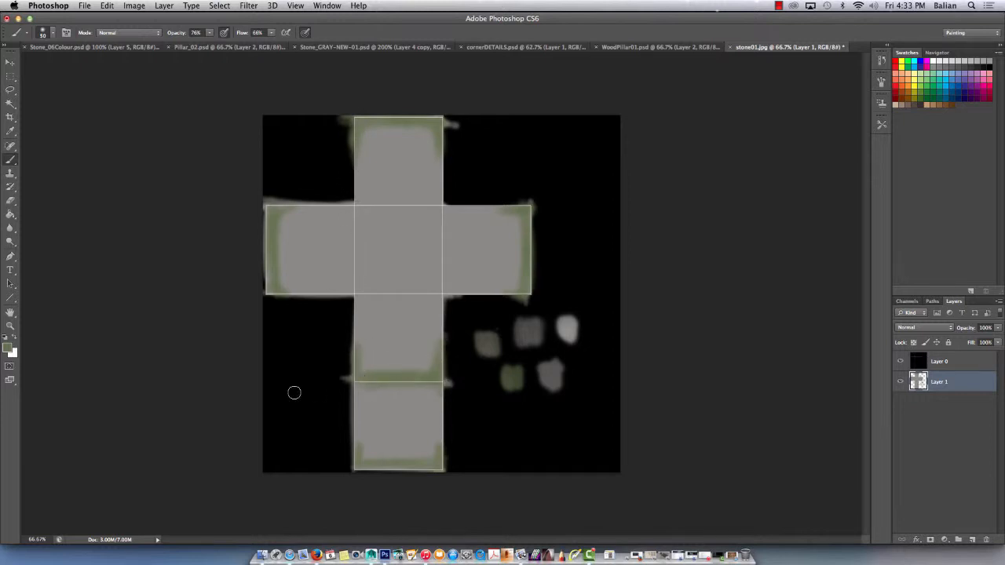
Blend the green edges into the mid grey on the arms and the square below centre, using tones sampled beside the transitions.
left_click(361, 358, "alt")
left_click_drag(367, 371, 419, 372)
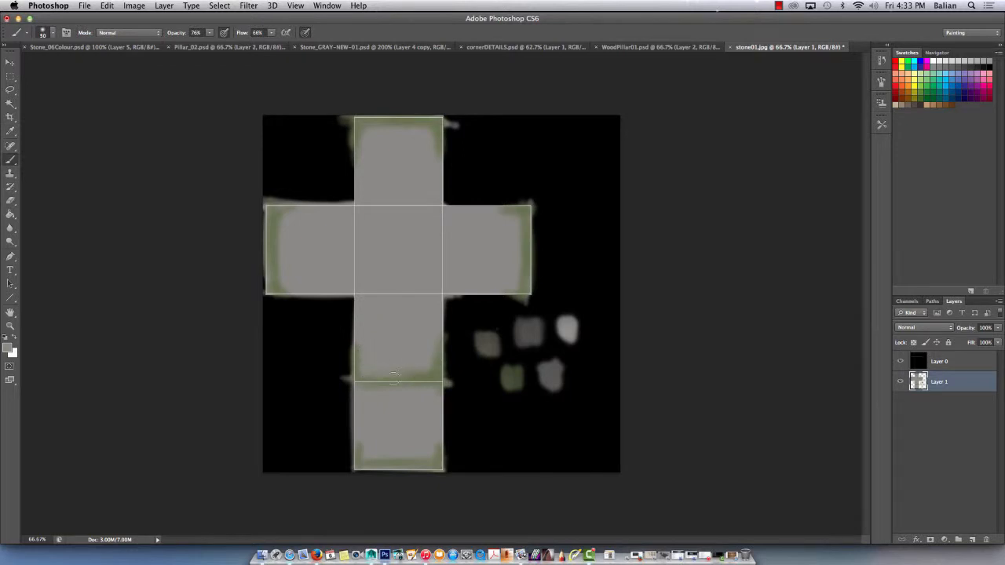
left_click(439, 351, "alt")
left_click_drag(430, 359, 437, 332)
left_click(363, 130, "alt")
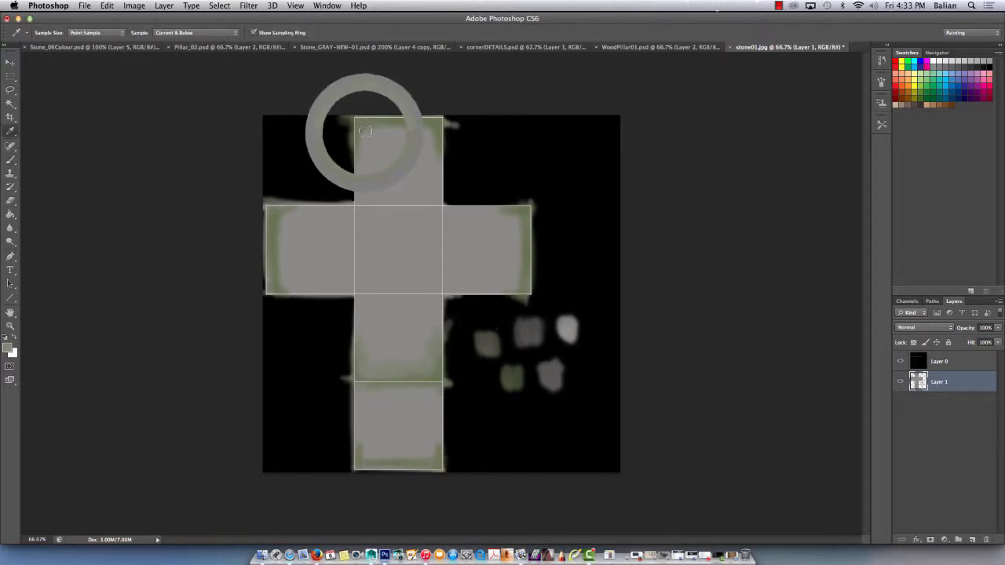
left_click(440, 123, "alt")
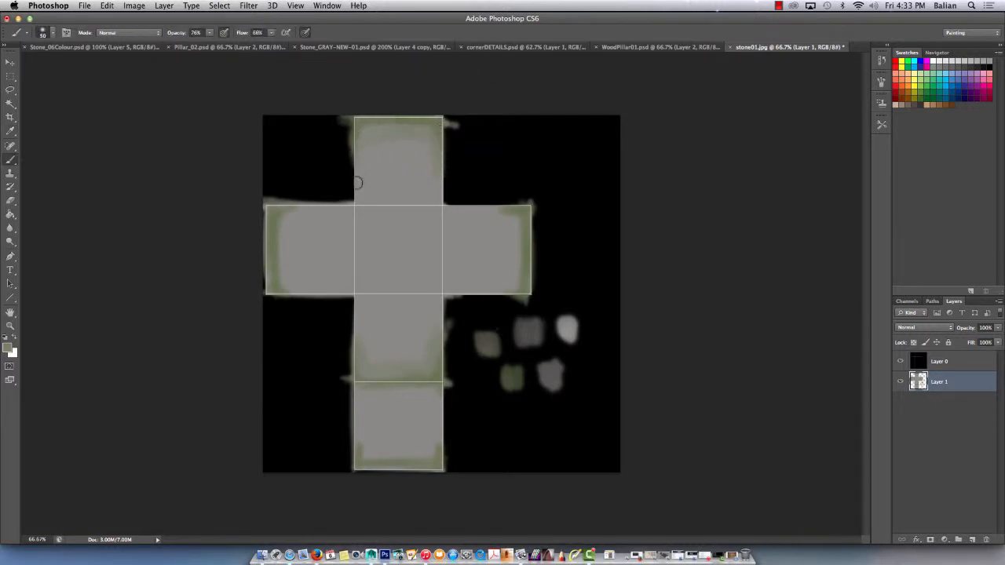
left_click_drag(357, 144, 356, 192)
mouse_move(282, 239)
left_mouse_down()
mouse_move(290, 290)
mouse_move(311, 282)
mouse_move(314, 293)
left_mouse_up()
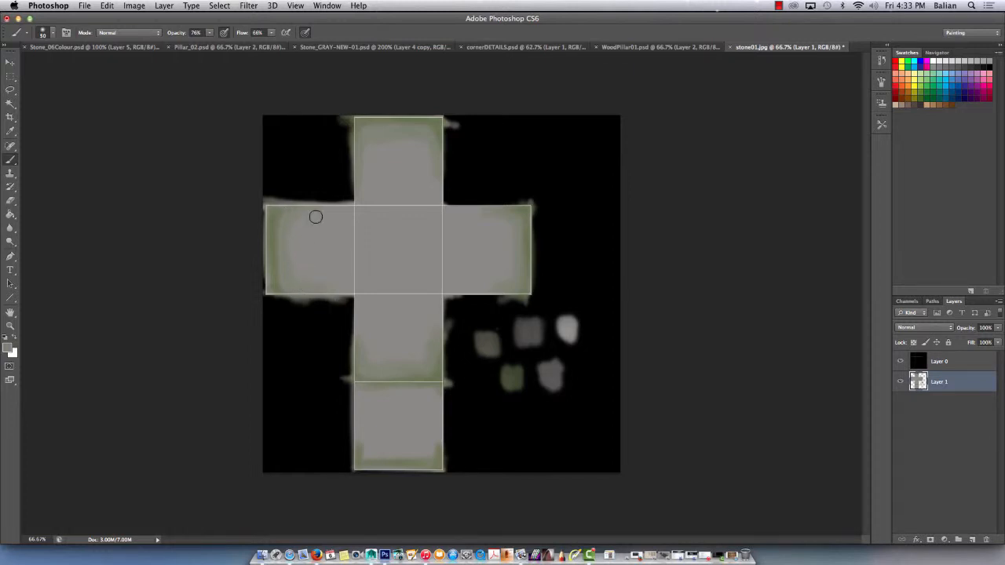
key("i")
left_click(567, 321)
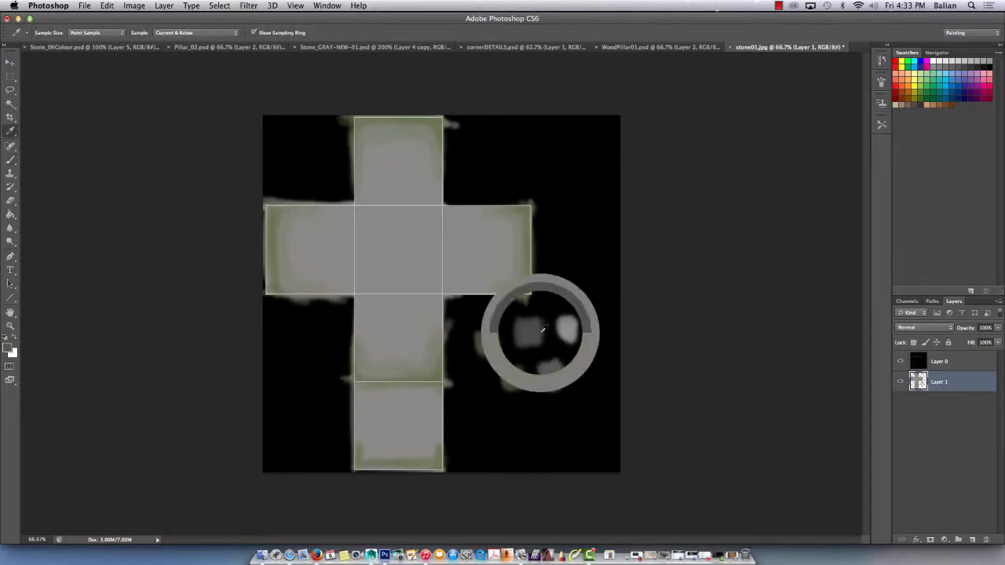
key("b")
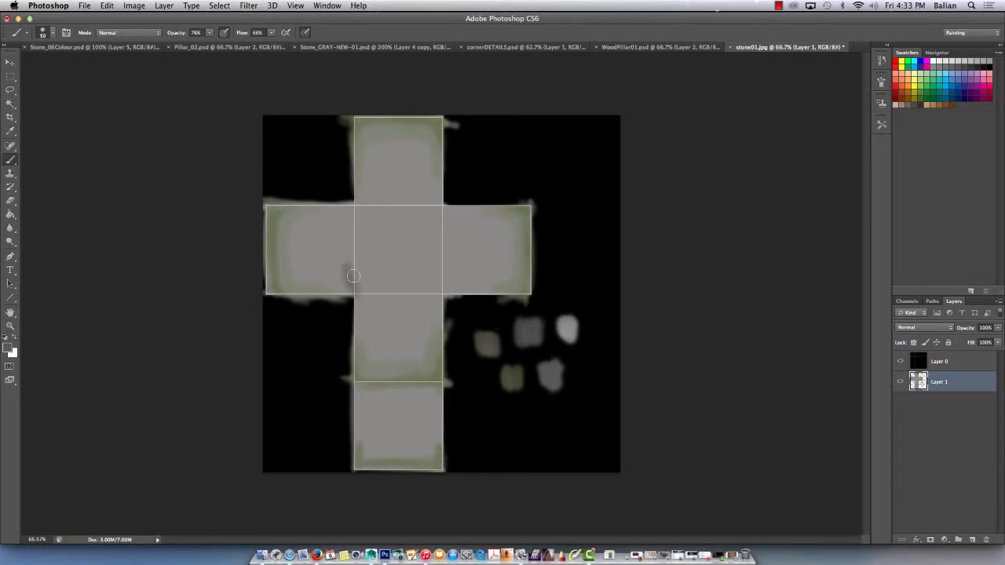
key("i")
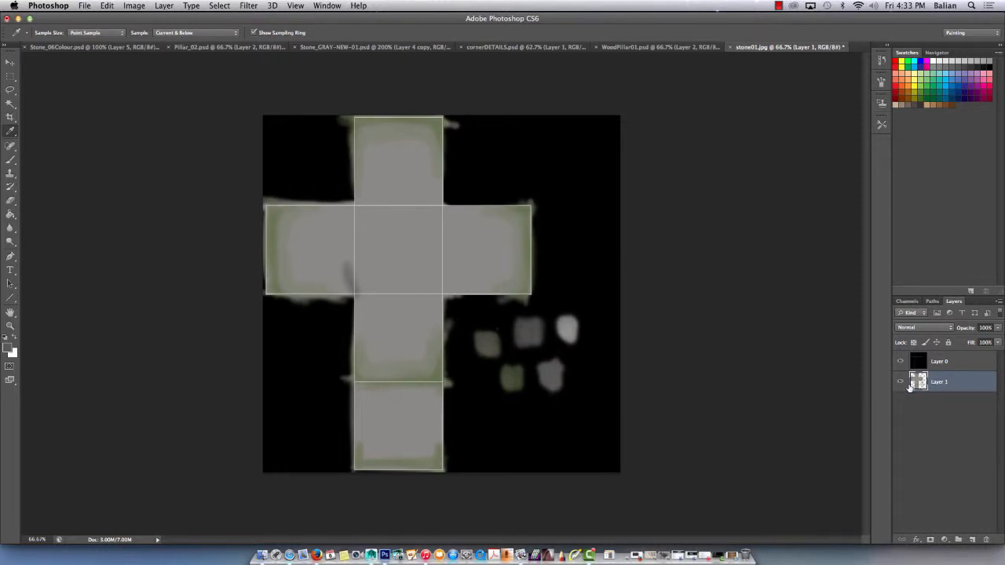
left_click(532, 332)
left_click(553, 369)
mouse_move(571, 328)
left_mouse_down()
mouse_move(552, 363)
mouse_move(542, 349)
left_mouse_up()
key("b")
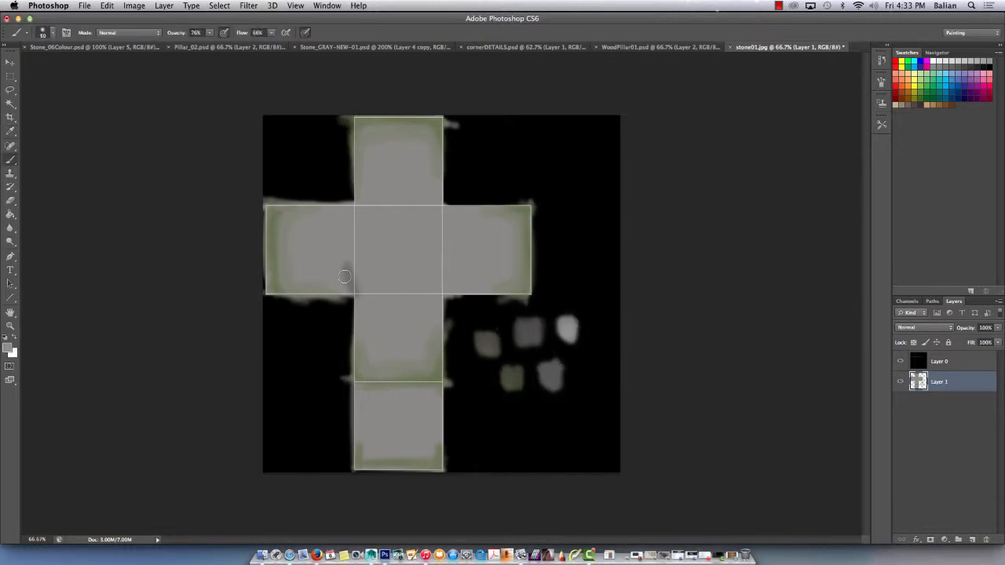
key("alt+super+z")
key("alt+super+z")
Set the foreground colour to light warm grey #aaa7a0 and paint a swatch of it above the existing ones.
left_click(7, 350)
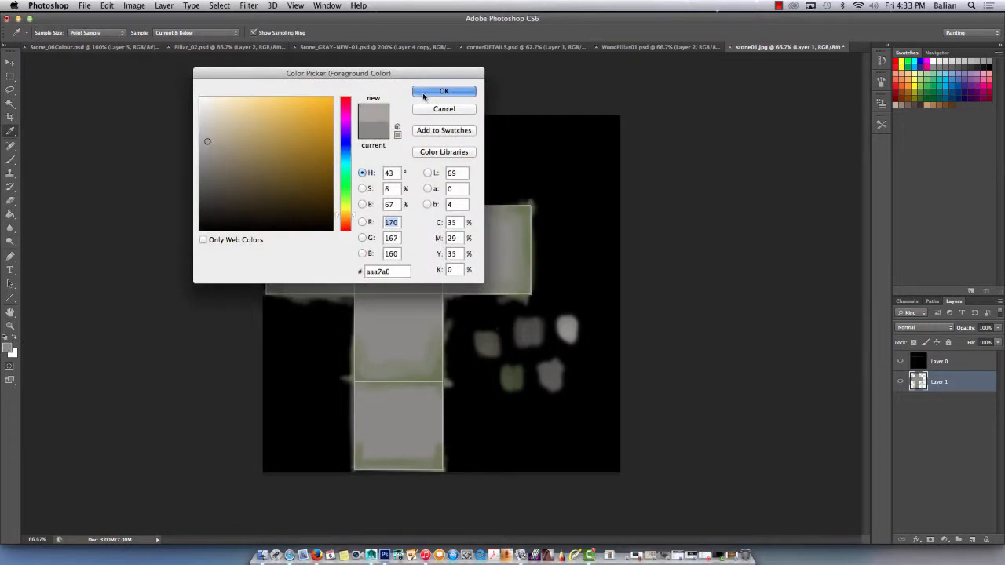
left_click(443, 91)
left_click_drag(588, 292, 568, 285)
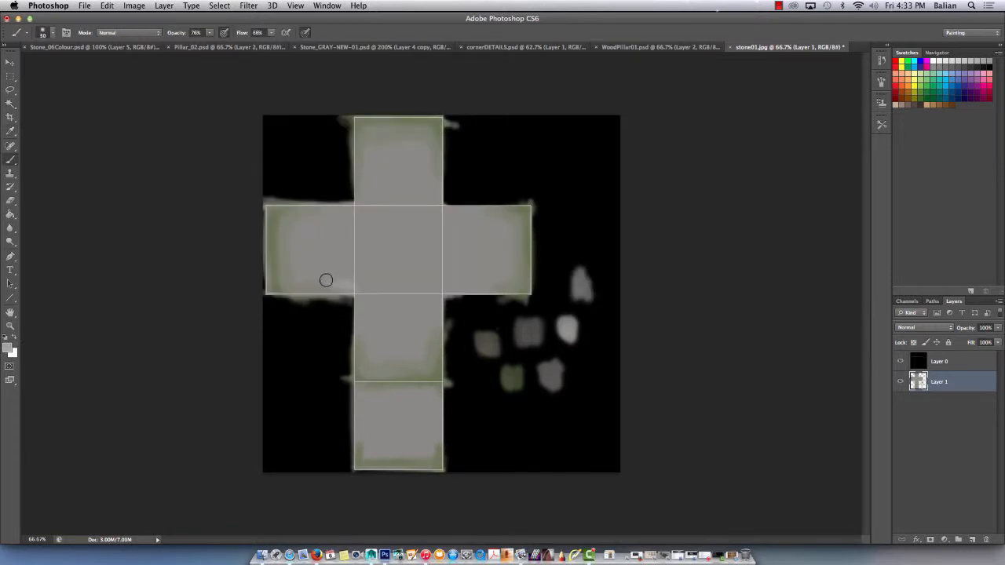
Brush the light warm grey along the seams around the centre square and into the inner sides of the four adjoining squares.
mouse_move(349, 284)
left_mouse_down()
mouse_move(352, 209)
mouse_move(453, 208)
mouse_move(446, 292)
mouse_move(440, 233)
mouse_move(344, 286)
mouse_move(404, 297)
mouse_move(348, 299)
left_mouse_up()
mouse_move(448, 209)
left_mouse_down()
mouse_move(357, 201)
mouse_move(441, 193)
mouse_move(445, 207)
left_mouse_up()
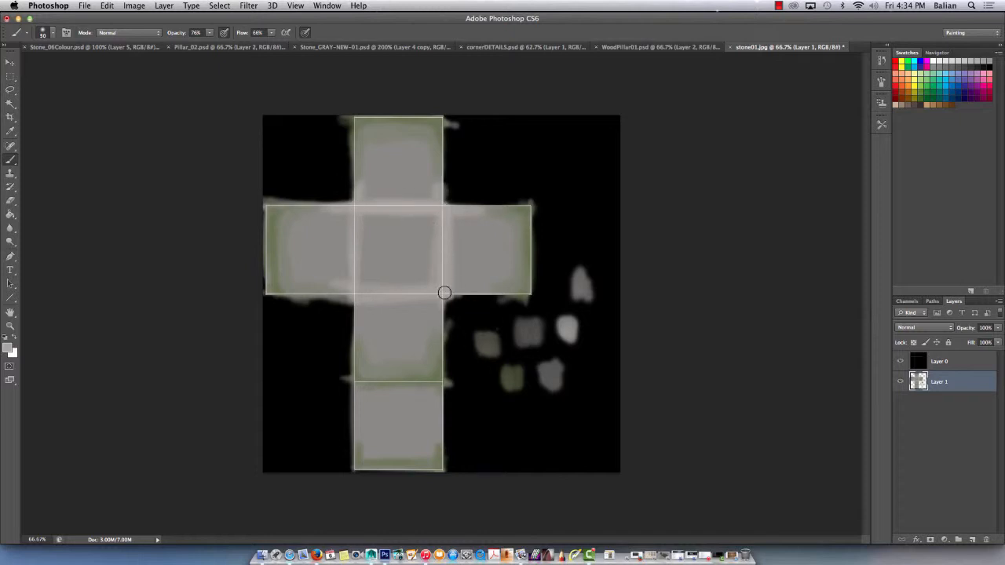
left_click_drag(355, 222, 357, 289)
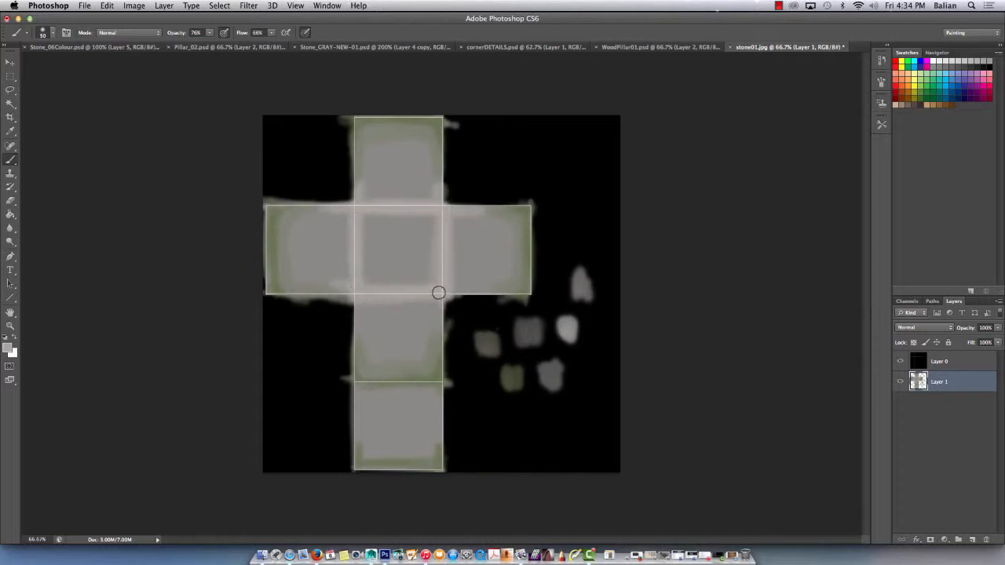
mouse_move(439, 294)
left_mouse_down()
mouse_move(438, 331)
mouse_move(438, 314)
left_mouse_up()
left_click_drag(356, 305, 352, 345)
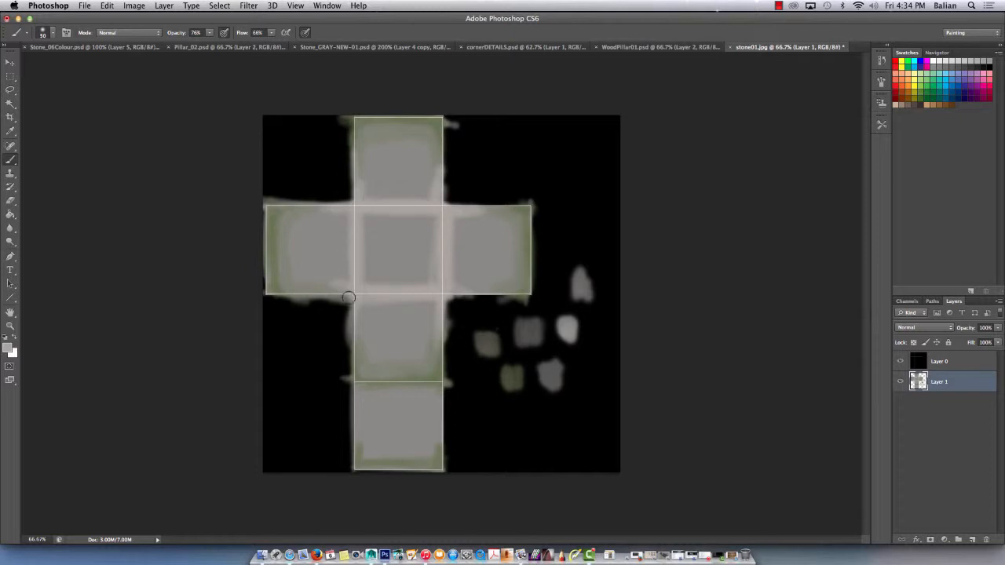
left_click_drag(331, 292, 353, 287)
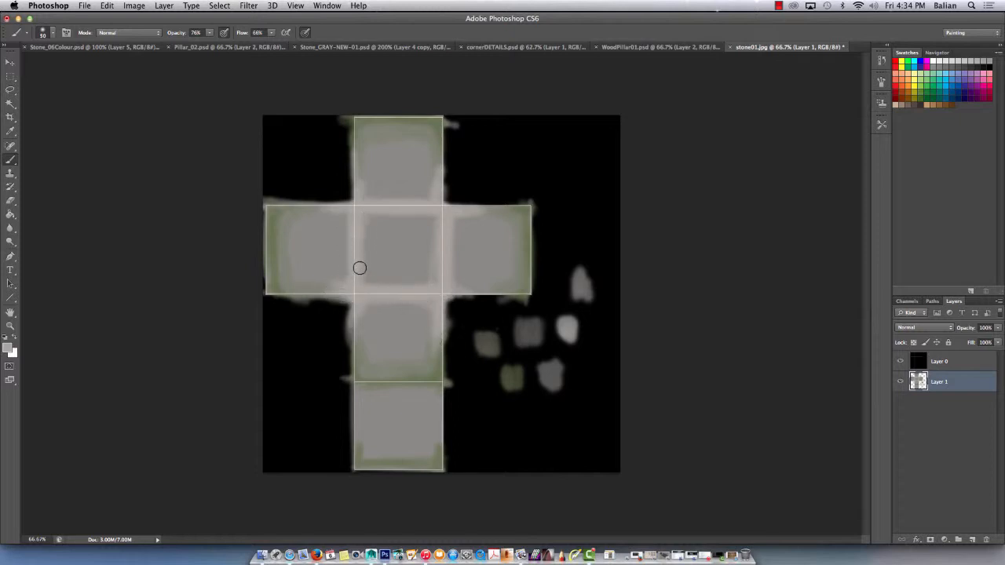
Soften the light borders into the grey faces of the centre and adjoining squares, using tones sampled from the blended edges.
scroll(380, 297, "up", 2, "alt")
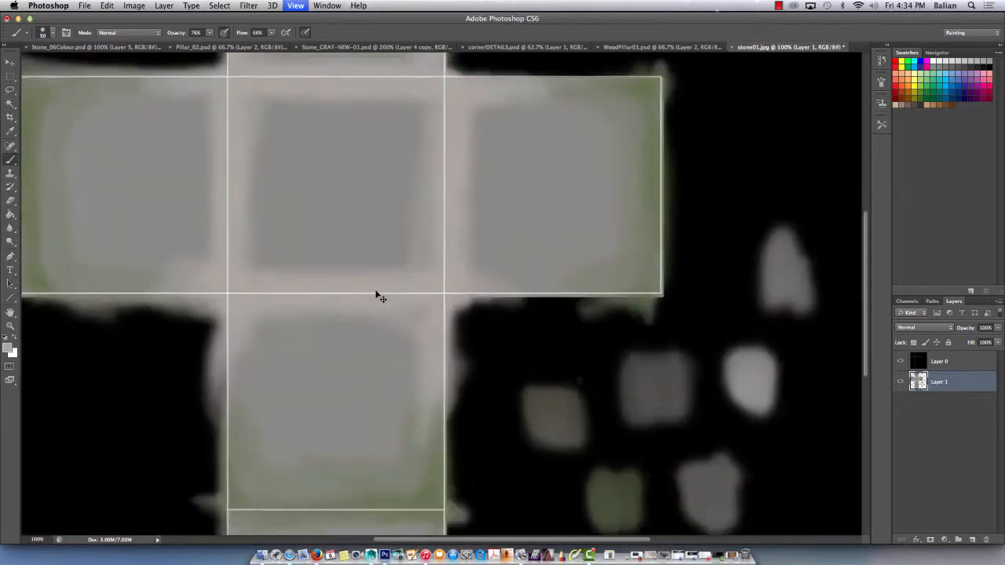
scroll(376, 293, "down", 1, "alt")
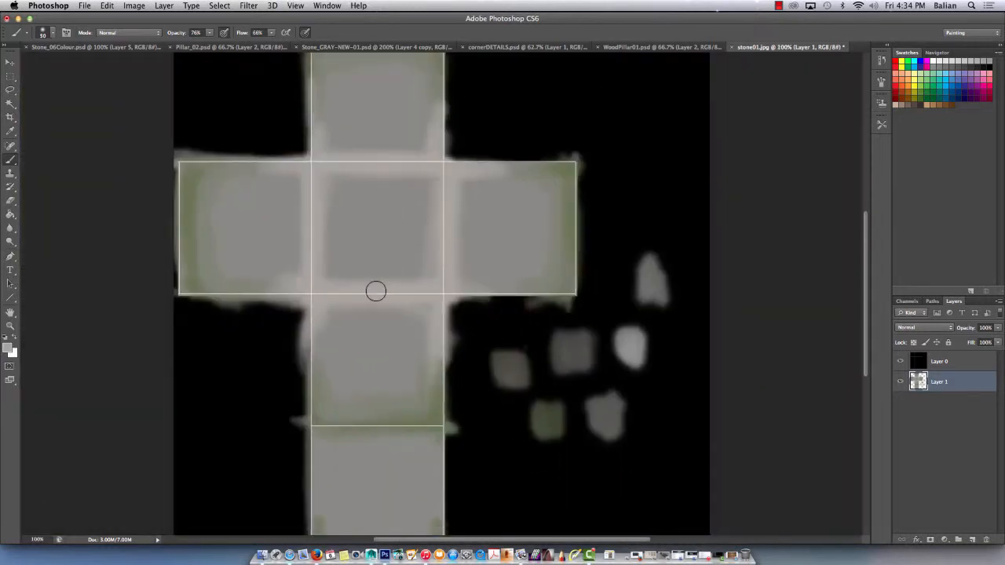
left_click(415, 175, "alt")
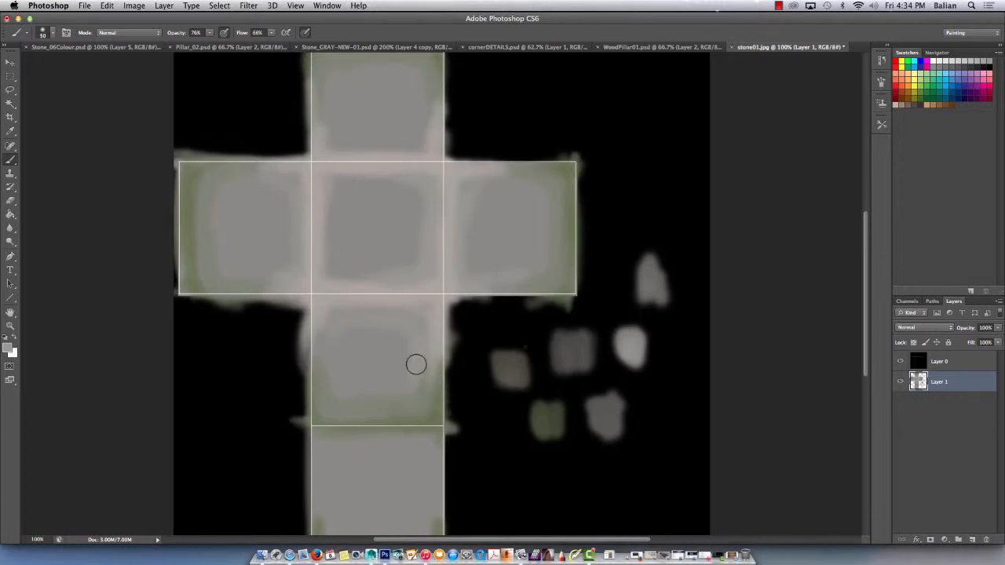
key("i")
left_click_drag(433, 377, 433, 361)
key("b")
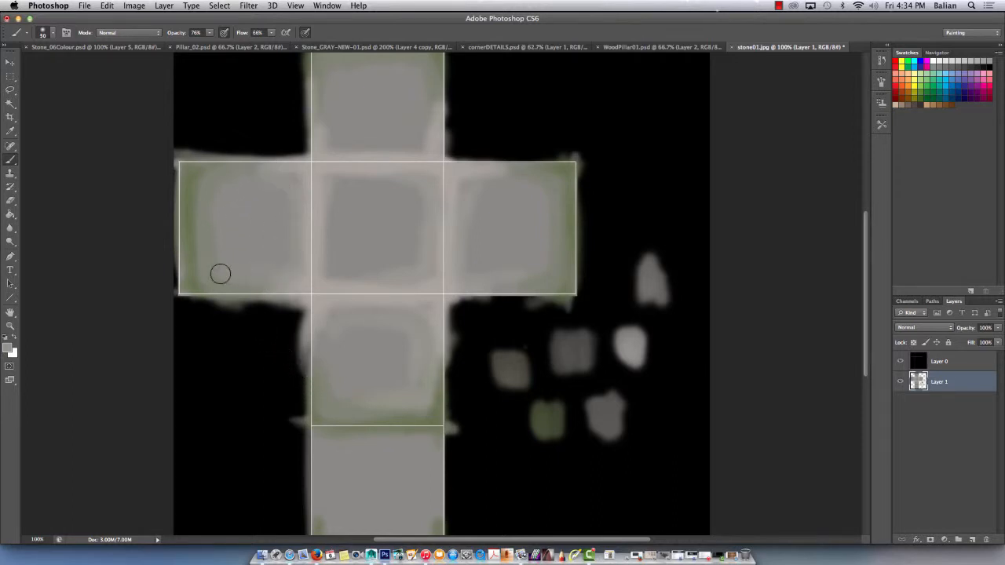
Paint dark grey shading lines inside the four arm squares with a size 35 brush at 44% opacity, then soften them with sampled greys.
left_click(587, 343, "alt")
left_click_drag(285, 273, 226, 273)
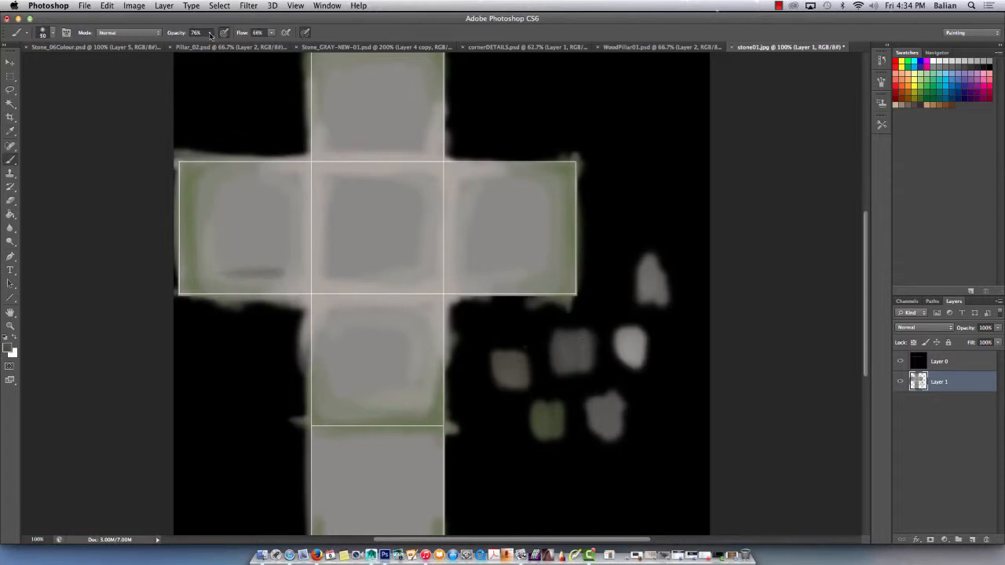
left_click_drag(210, 35, 194, 43)
key("bracketleft")
mouse_move(217, 271)
left_mouse_down()
mouse_move(224, 276)
mouse_move(211, 241)
mouse_move(274, 280)
left_mouse_up()
mouse_move(428, 339)
left_mouse_down()
mouse_move(427, 397)
mouse_move(395, 397)
left_mouse_up()
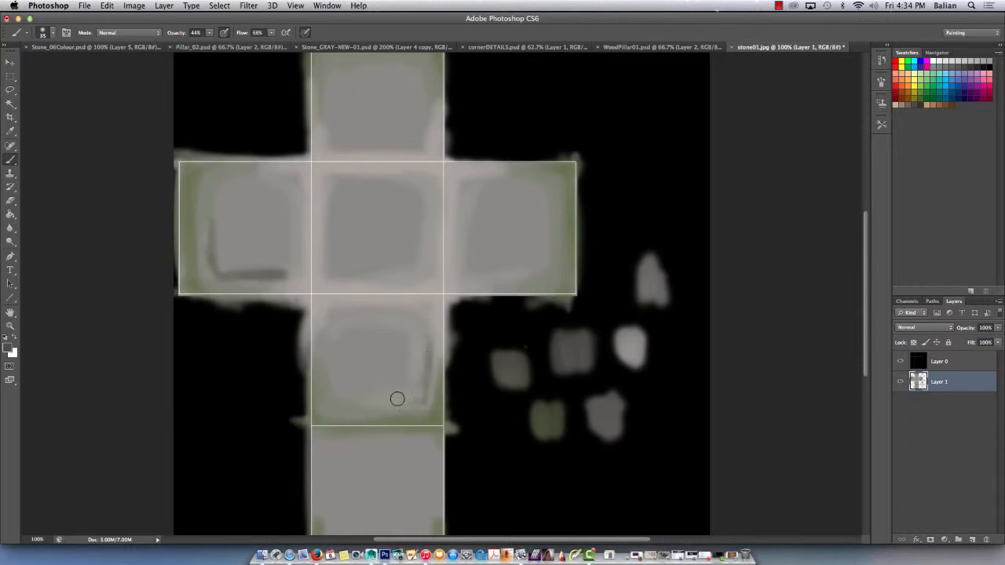
mouse_move(484, 174)
left_mouse_down()
mouse_move(530, 180)
mouse_move(547, 229)
left_mouse_up()
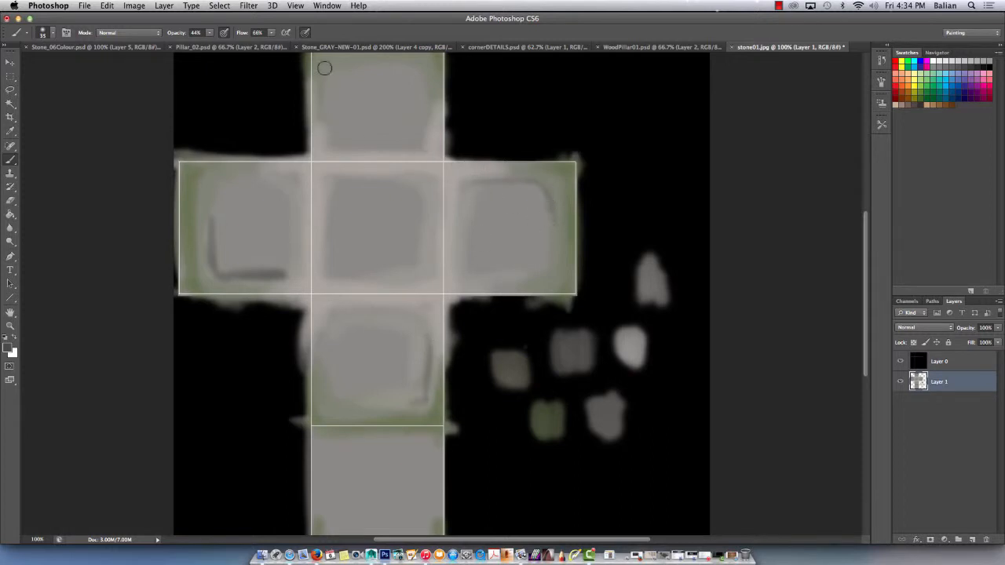
mouse_move(422, 137)
left_mouse_down()
mouse_move(416, 66)
mouse_move(397, 66)
left_mouse_up()
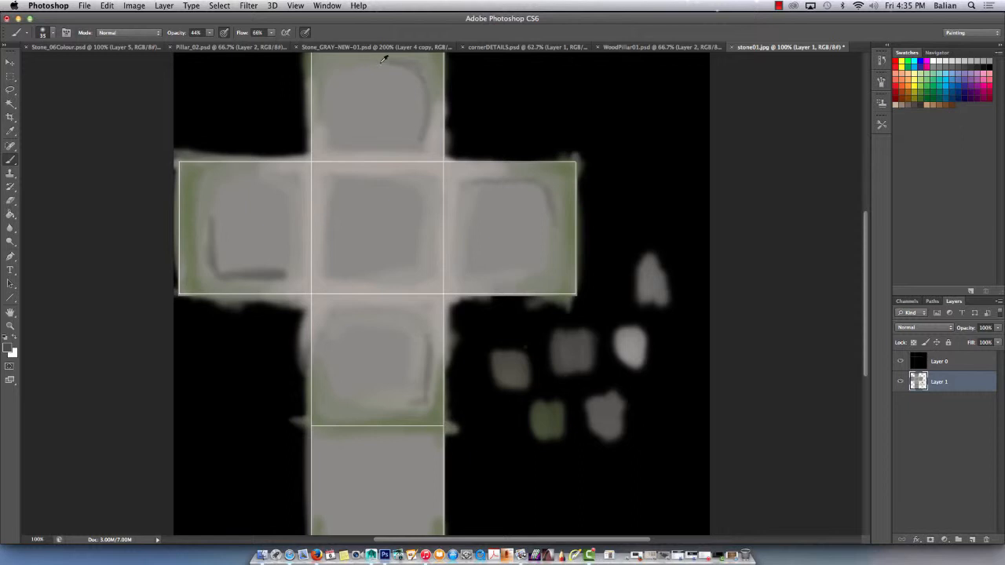
left_click(206, 228, "alt")
mouse_move(215, 221)
left_mouse_down()
mouse_move(224, 269)
mouse_move(275, 277)
mouse_move(223, 267)
mouse_move(215, 193)
mouse_move(215, 240)
mouse_move(230, 274)
left_mouse_up()
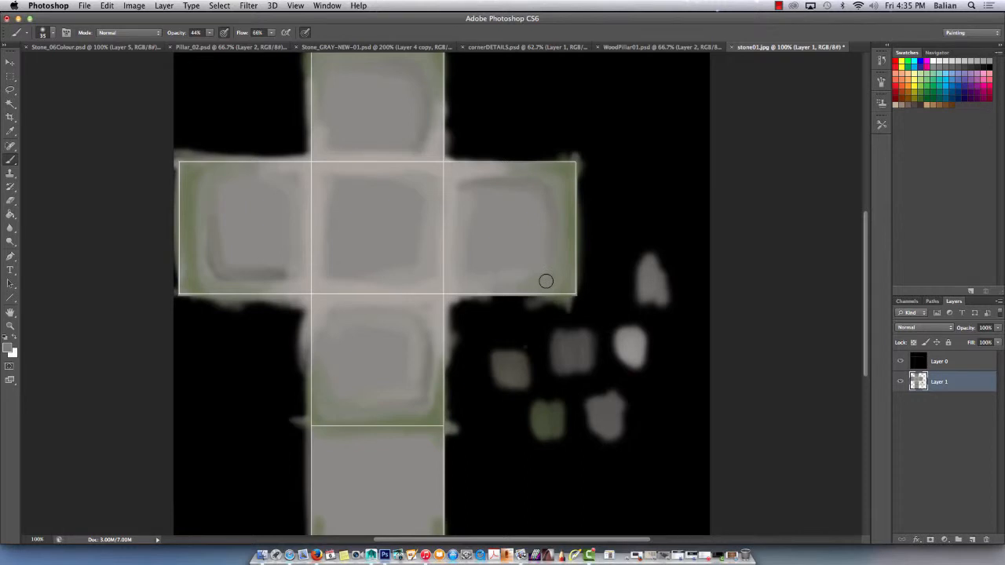
Sample the lightest grey swatch and paint thin corner highlights opposite the dark shading in the four arm squares with a size 15 brush.
key("i")
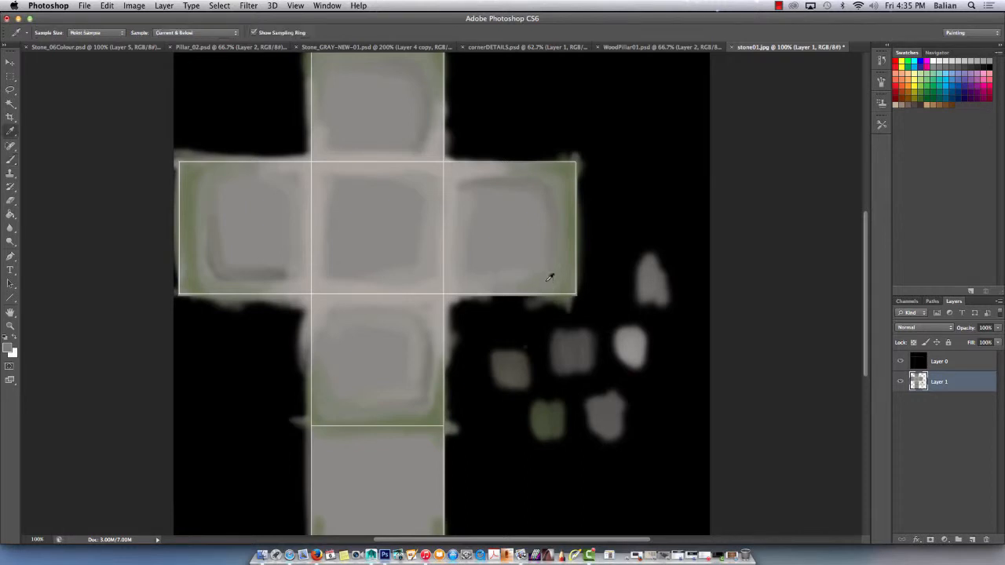
left_click(635, 333)
key("b")
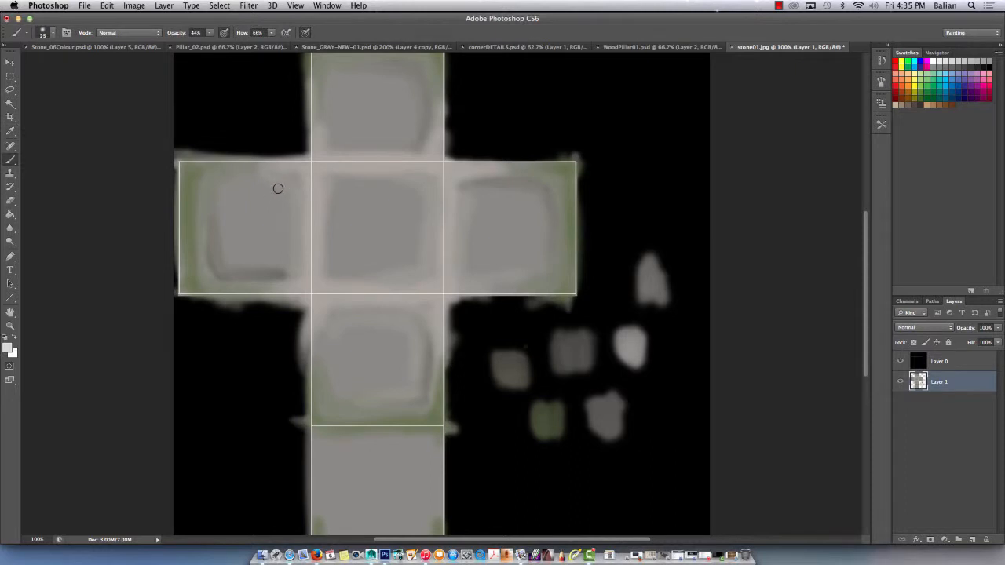
mouse_move(292, 176)
left_mouse_down()
mouse_move(244, 176)
mouse_move(297, 207)
left_mouse_up()
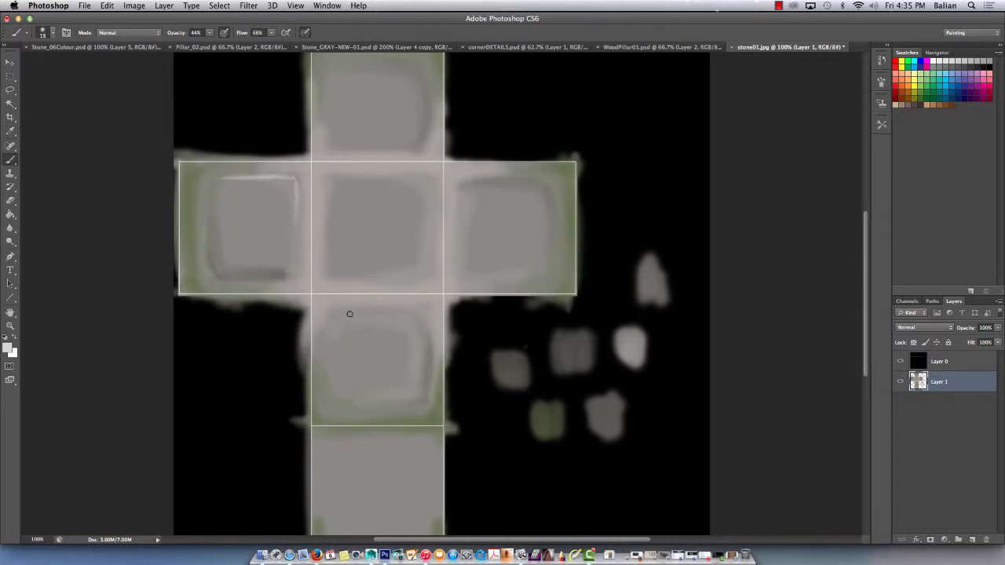
left_click_drag(325, 334, 325, 358)
mouse_move(343, 317)
left_mouse_down()
mouse_move(325, 345)
mouse_move(325, 372)
left_mouse_up()
mouse_move(461, 246)
left_mouse_down()
mouse_move(473, 279)
mouse_move(515, 279)
left_mouse_up()
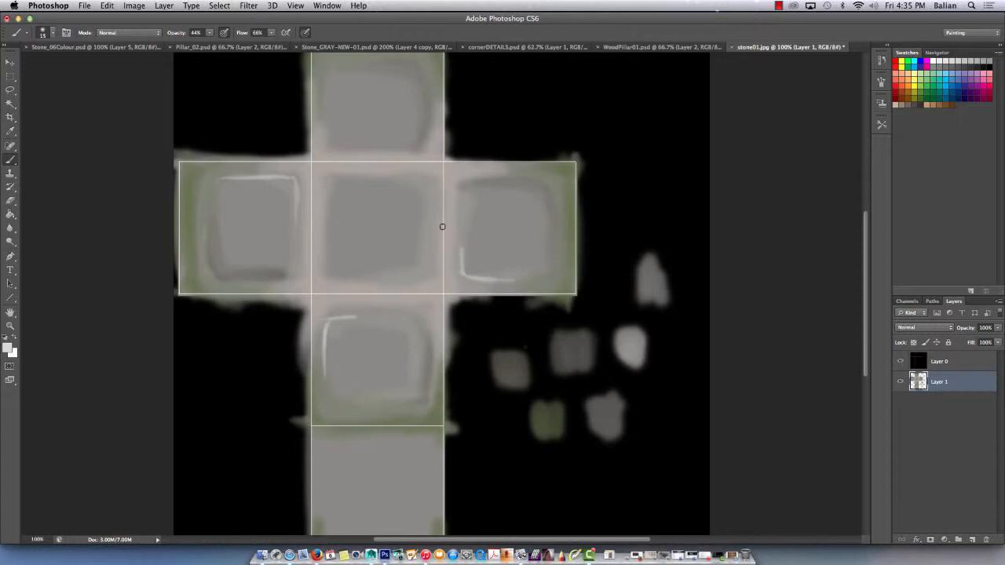
left_click_drag(327, 104, 346, 149)
Undo the light nick on the upper seam and paint a light and dark grey nick across the seam between the left and centre squares.
left_click_drag(396, 162, 403, 174)
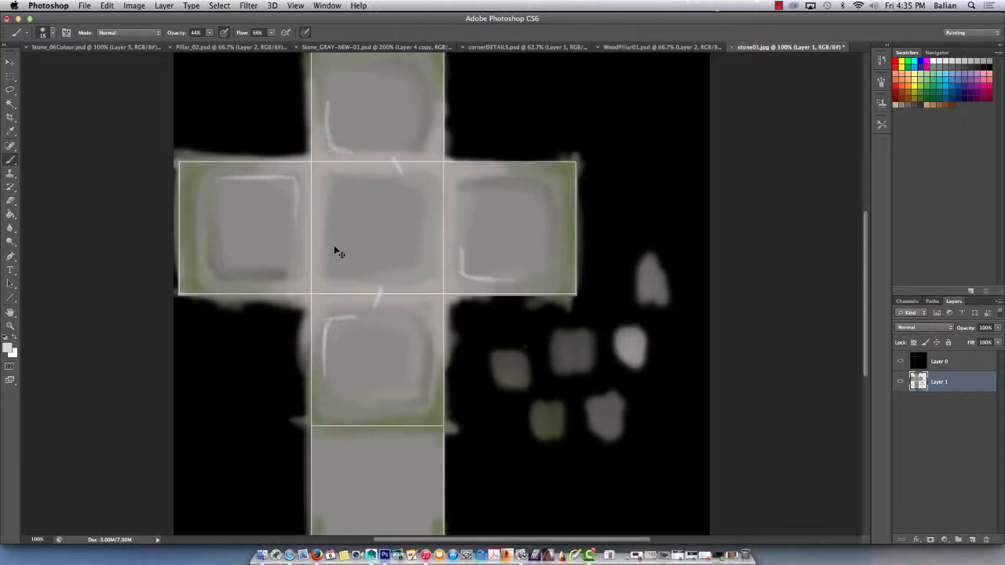
key("super+z")
left_click_drag(301, 239, 313, 253)
left_click(571, 349, "alt")
left_click_drag(314, 254, 299, 242)
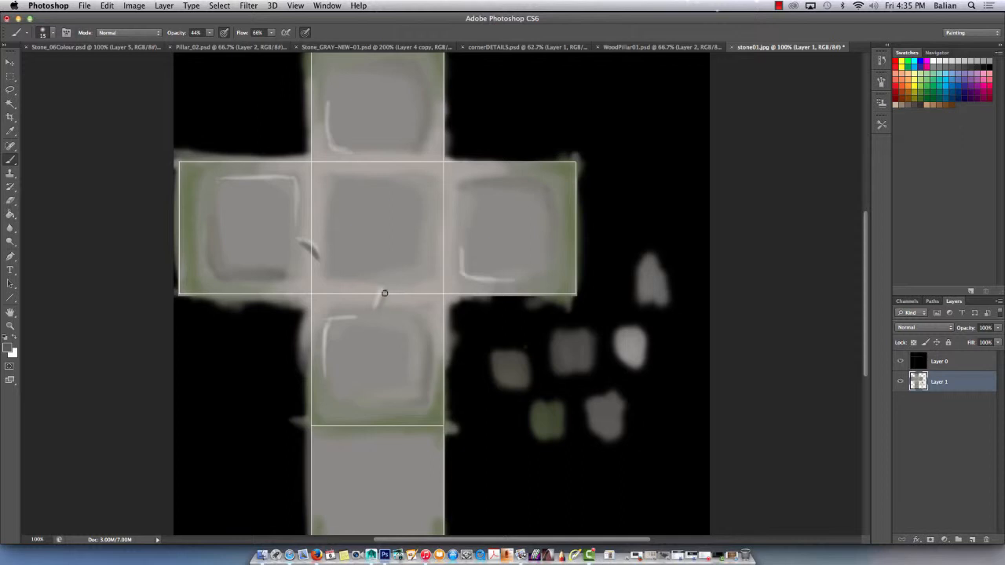
Paint a light and dark grey nick across the seam between the centre and lower squares, refining both nicks with sampled greys and a smaller brush.
left_click_drag(385, 289, 379, 307)
key("super+plus")
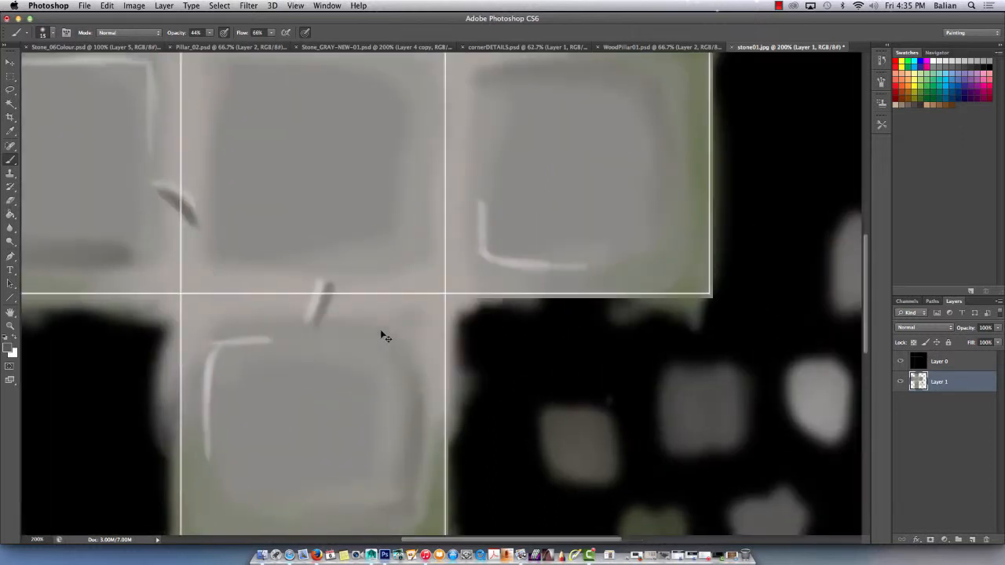
left_click(323, 285, "alt")
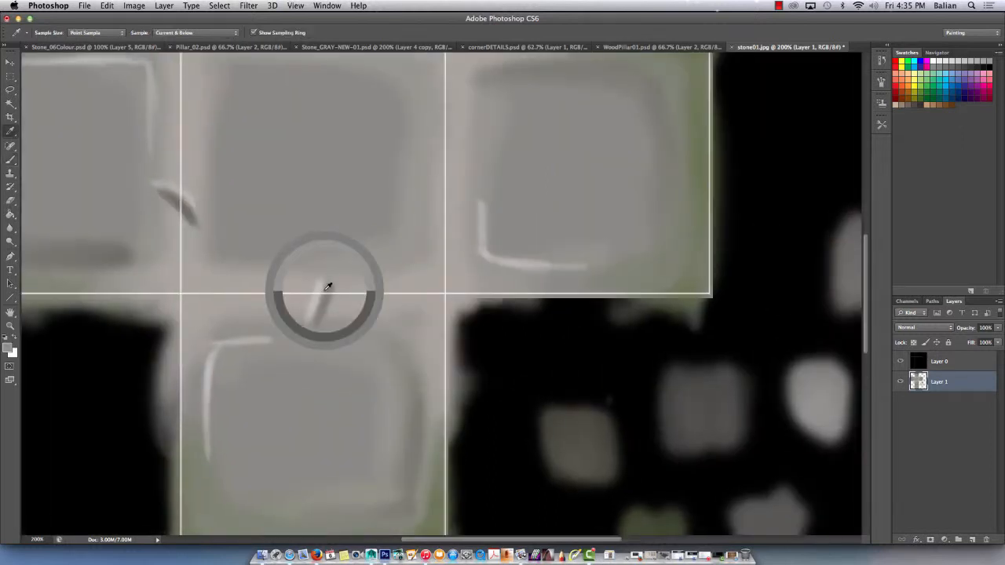
key("bracketleft")
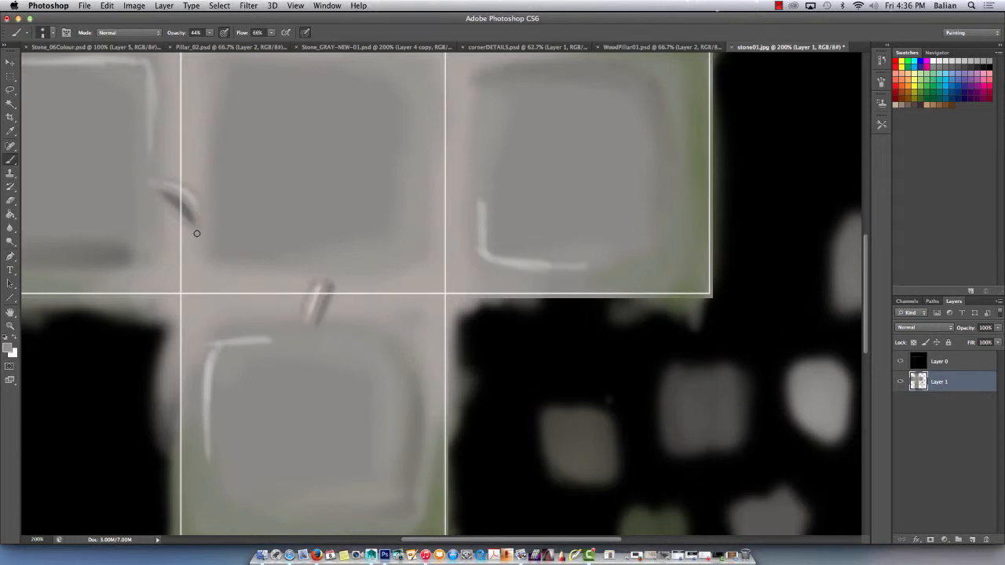
left_click(599, 416, "alt")
key("super+minus")
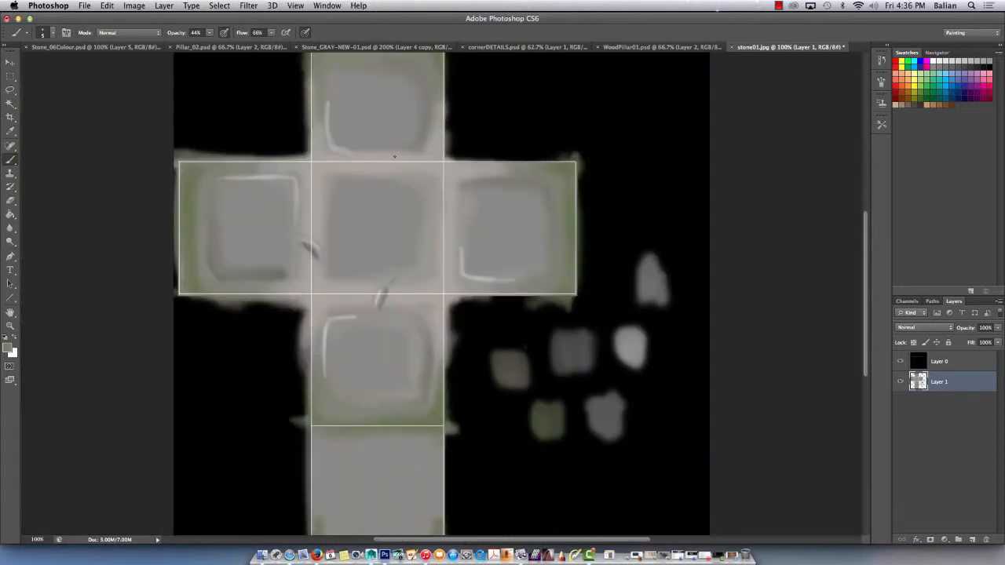
left_click(778, 5)
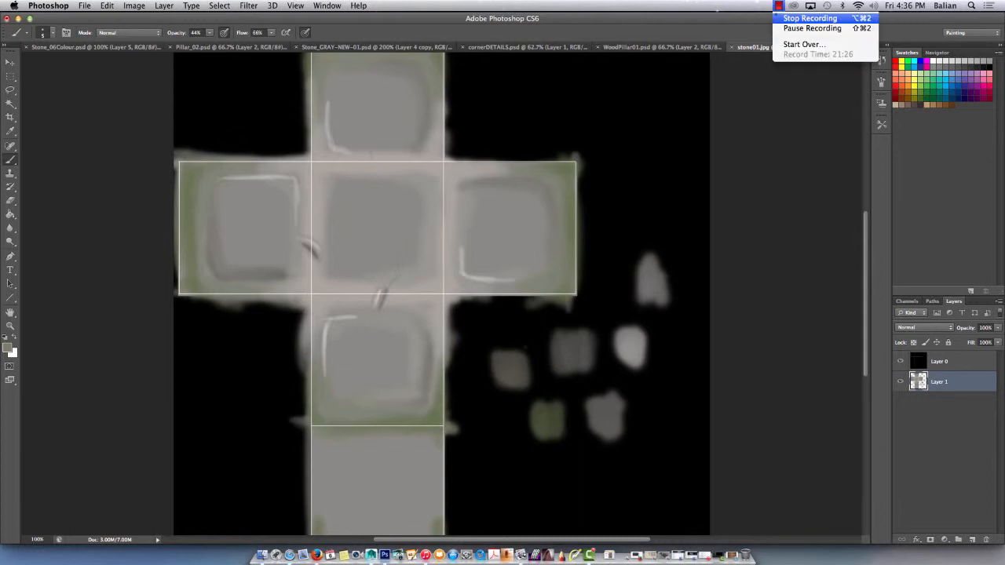
left_click(810, 18)
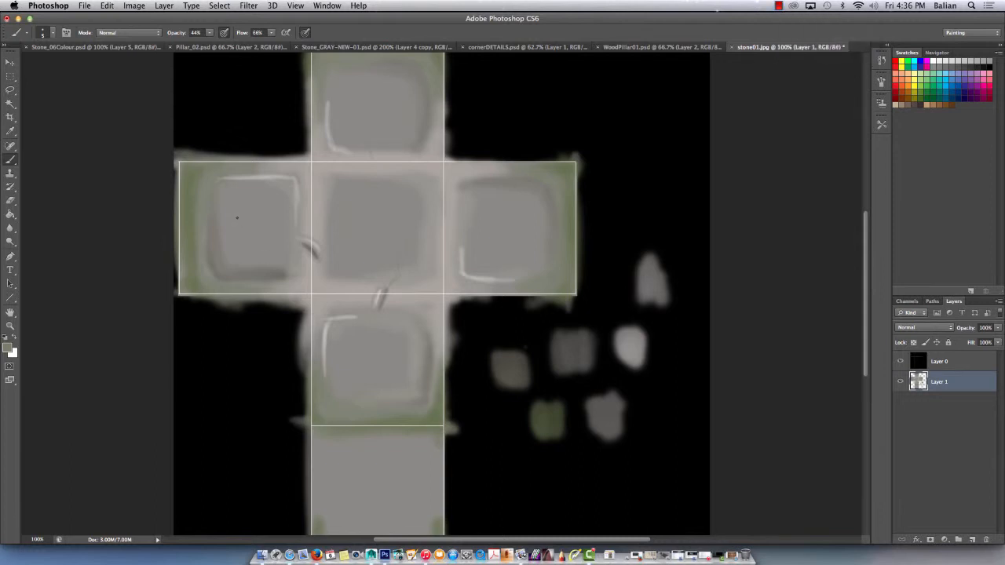
Hide the UV layout on Layer 0 and save a JPEG copy of the stone texture in Demo01 at quality 12.
left_click(900, 362)
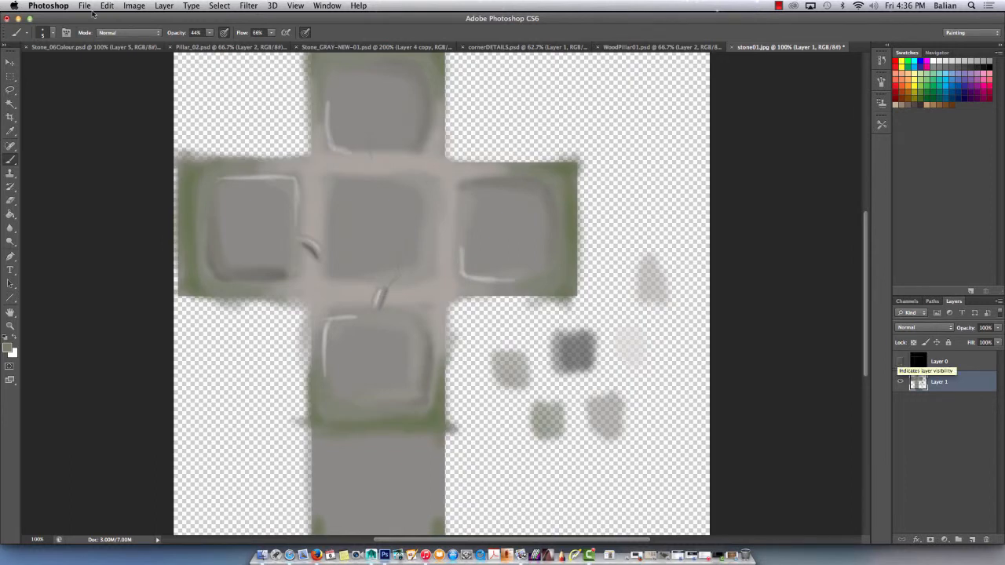
left_click(84, 6)
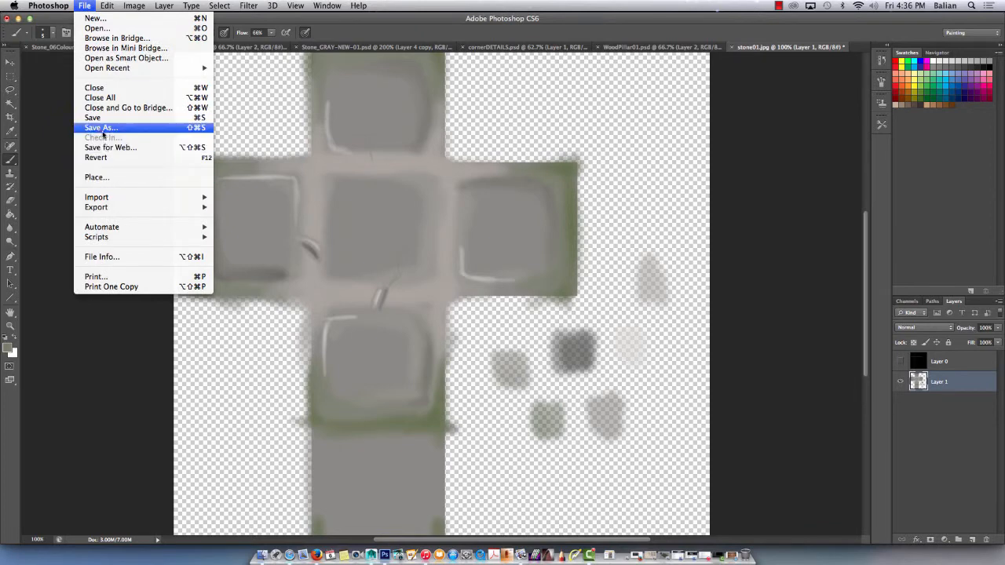
left_click(99, 128)
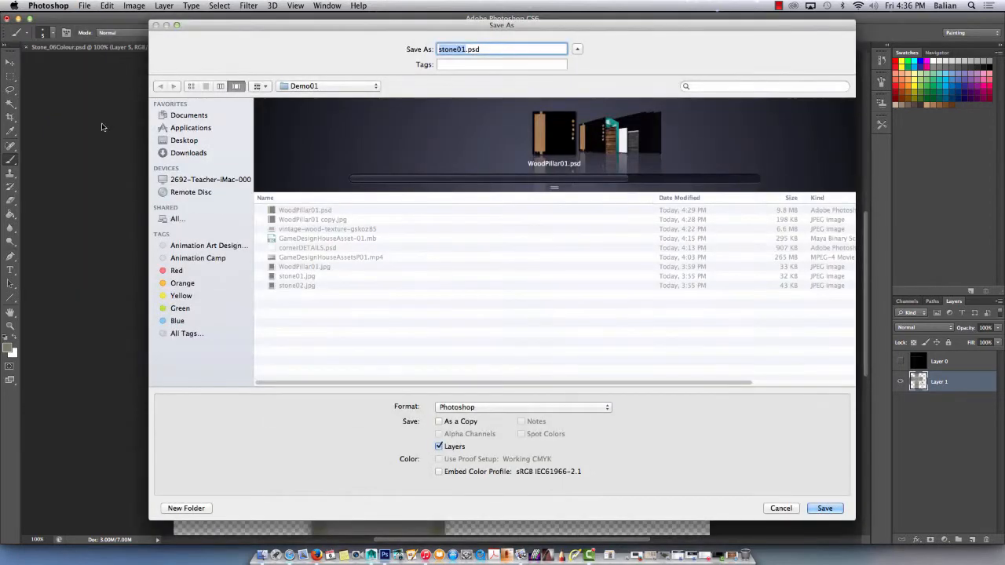
left_click(463, 407)
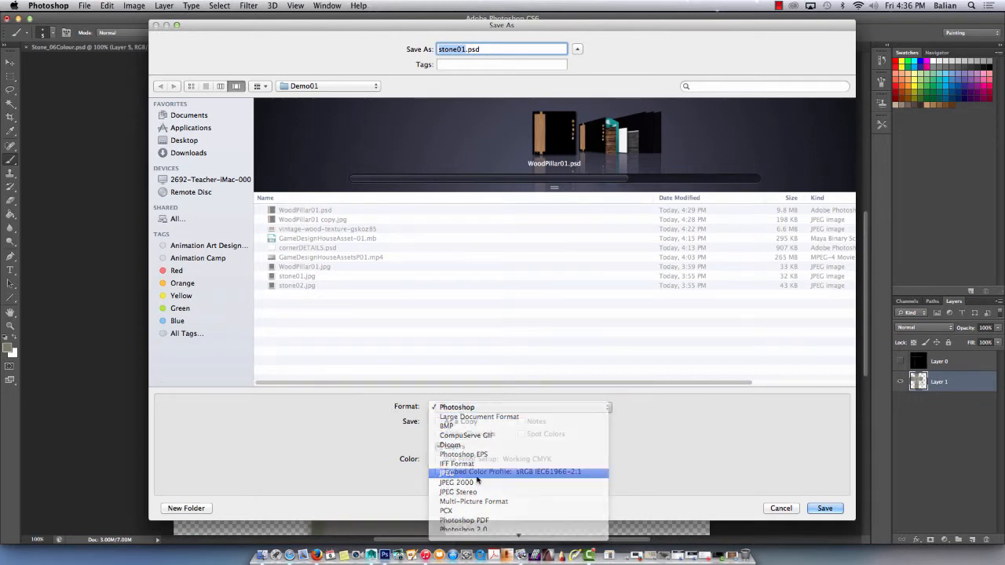
left_click(451, 473)
left_click(824, 508)
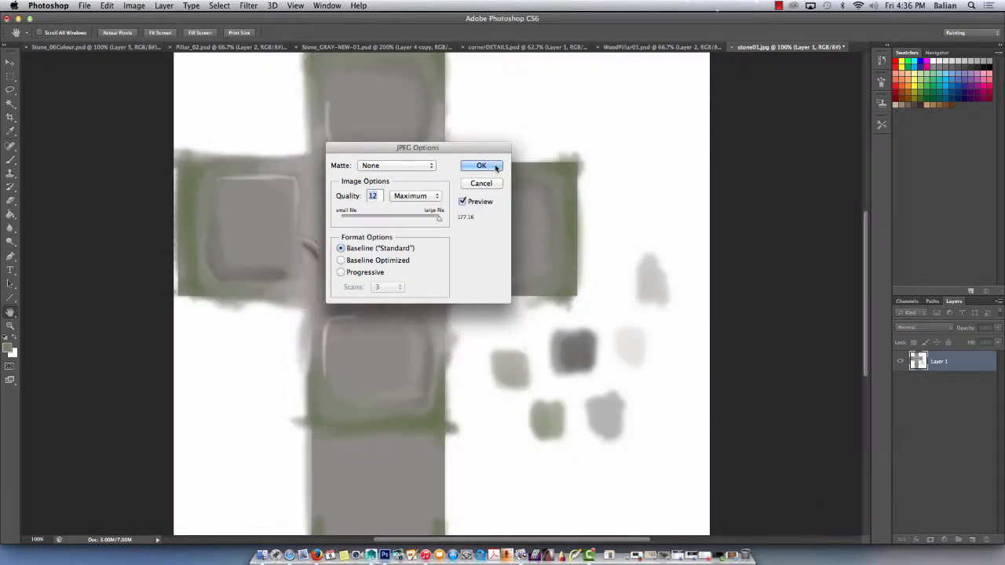
left_click(481, 166)
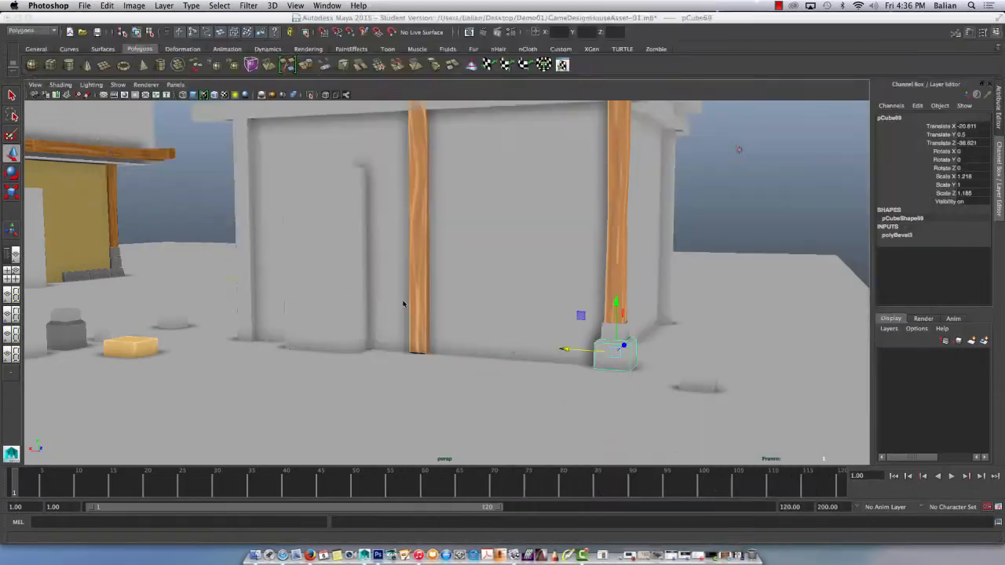
Switch to Maya and assign a new Lambert material to the small block directly under the corner wood pillar.
left_click(624, 331)
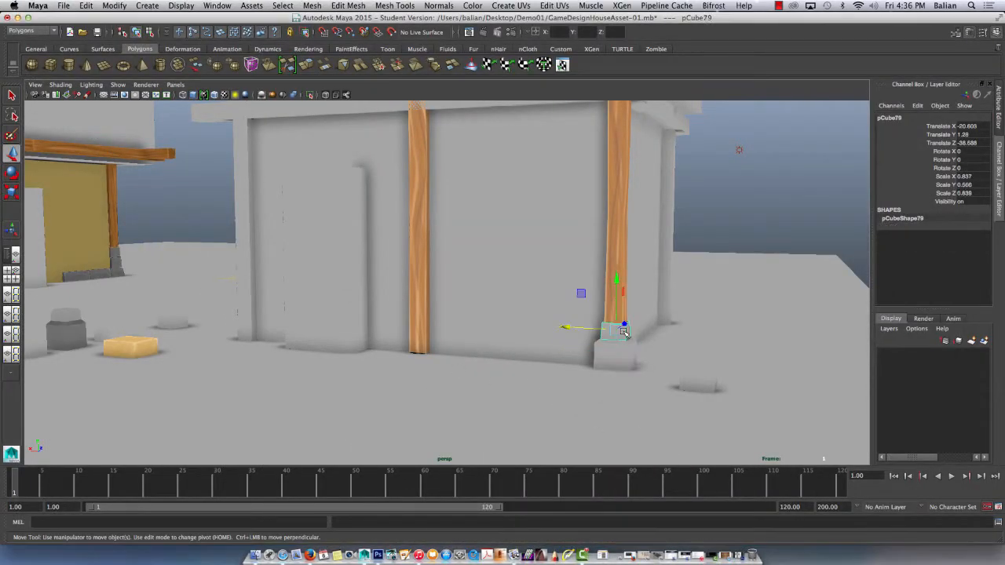
scroll(621, 295, "up", 3)
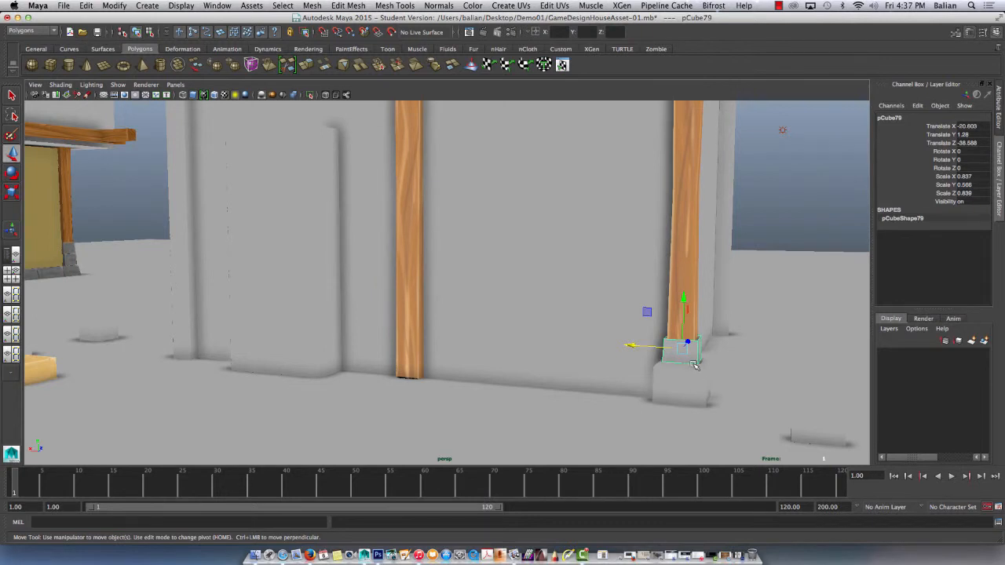
right_click_drag(693, 305, 669, 516)
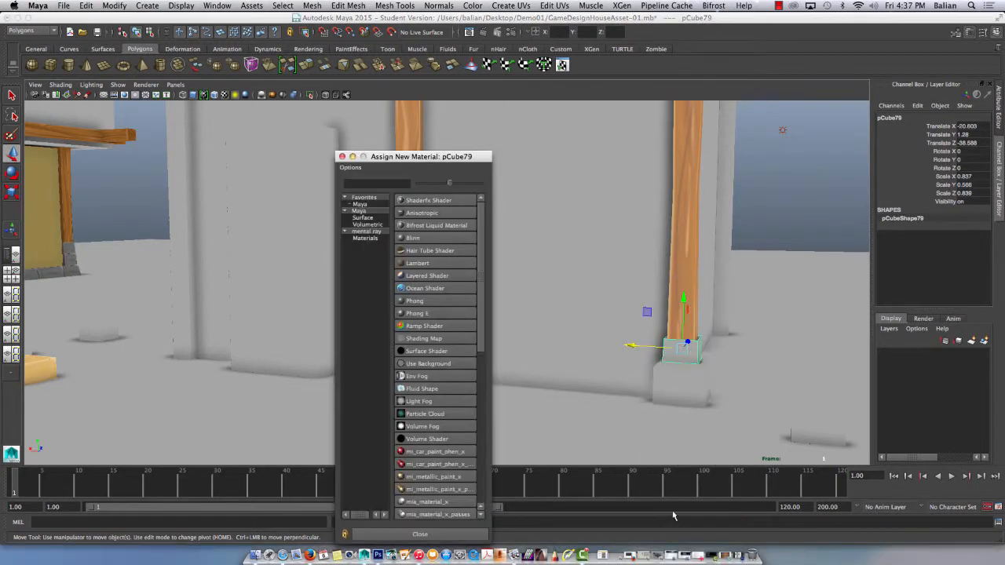
left_click(419, 264)
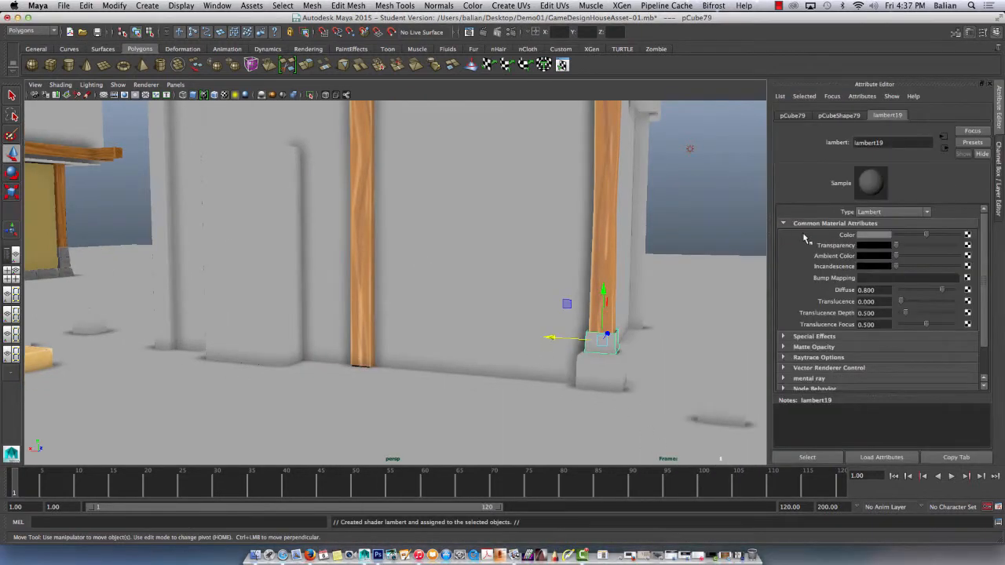
Connect a file texture to the material's color and load stone01 copy.jpg from the Demo01 folder.
left_click(967, 234)
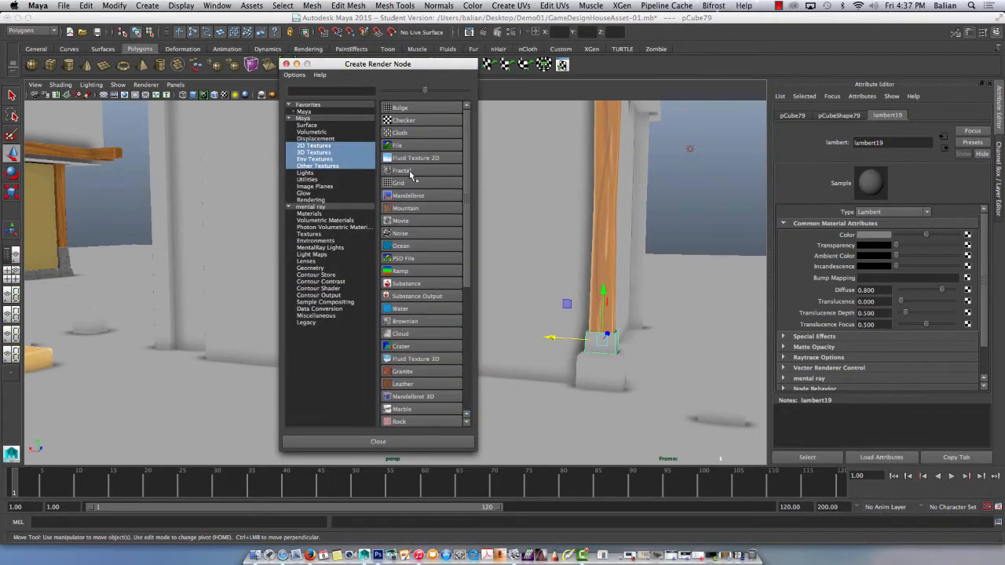
left_click(398, 146)
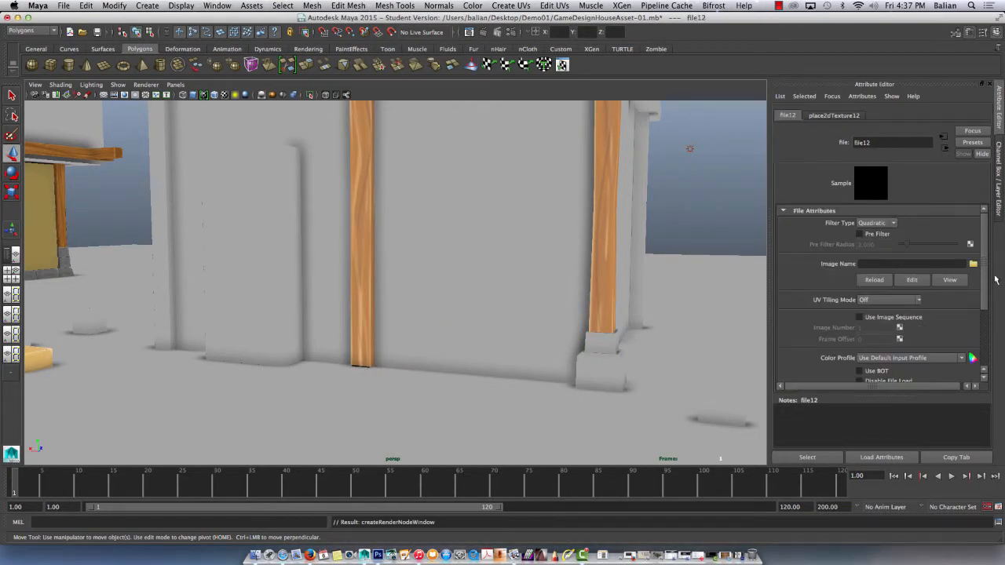
left_click(973, 263)
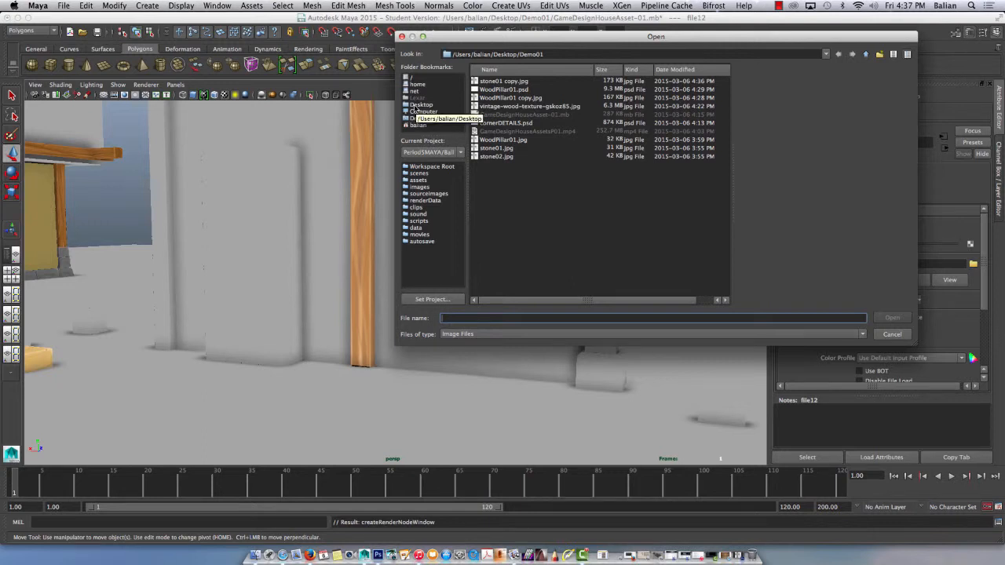
left_click(503, 81)
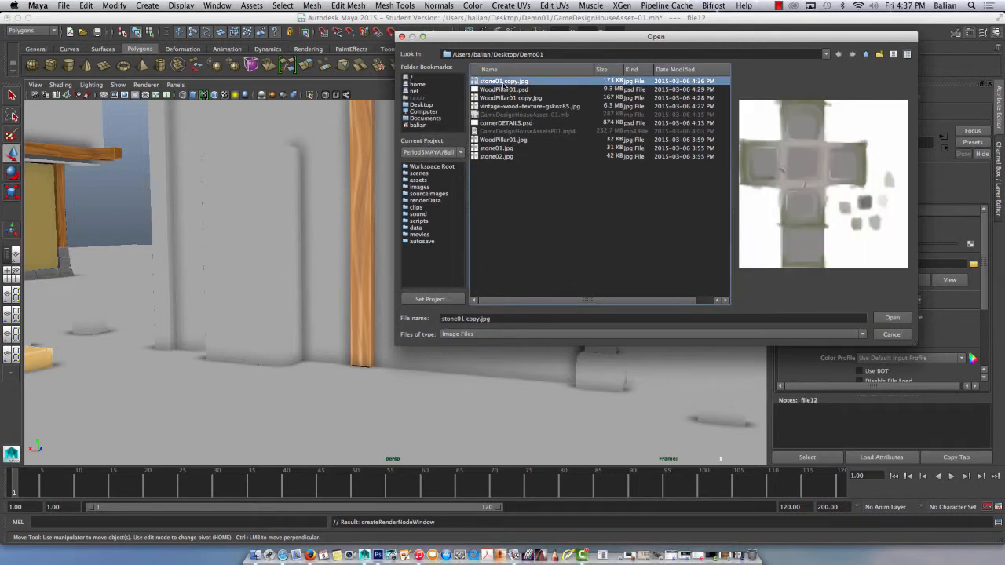
left_click(892, 317)
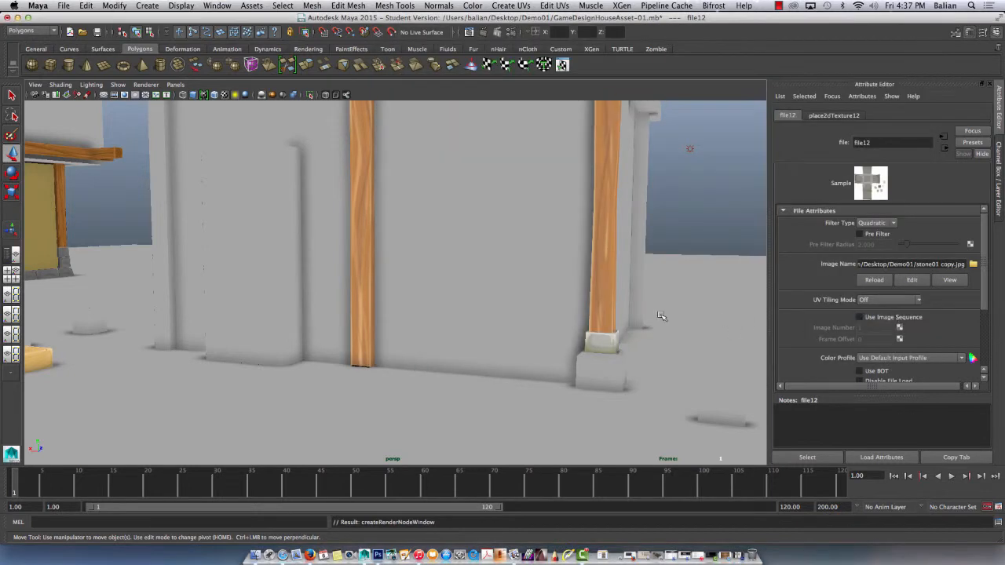
Examine the stone texture on the block under the corner pillar from several angles.
left_click_drag(635, 346, 561, 342, "alt")
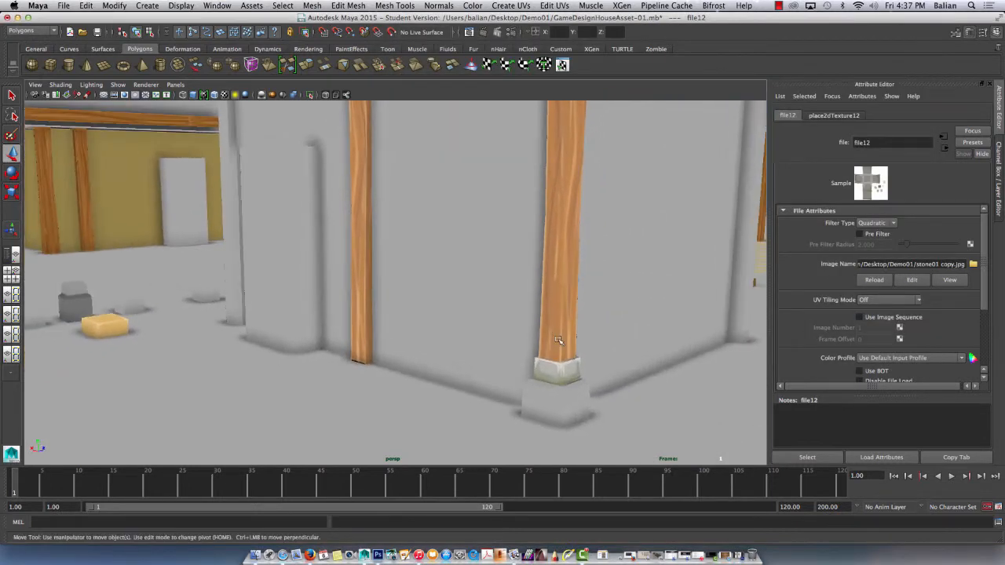
right_click_drag(553, 325, 588, 302)
left_click(559, 363)
scroll(591, 362, "up", 3)
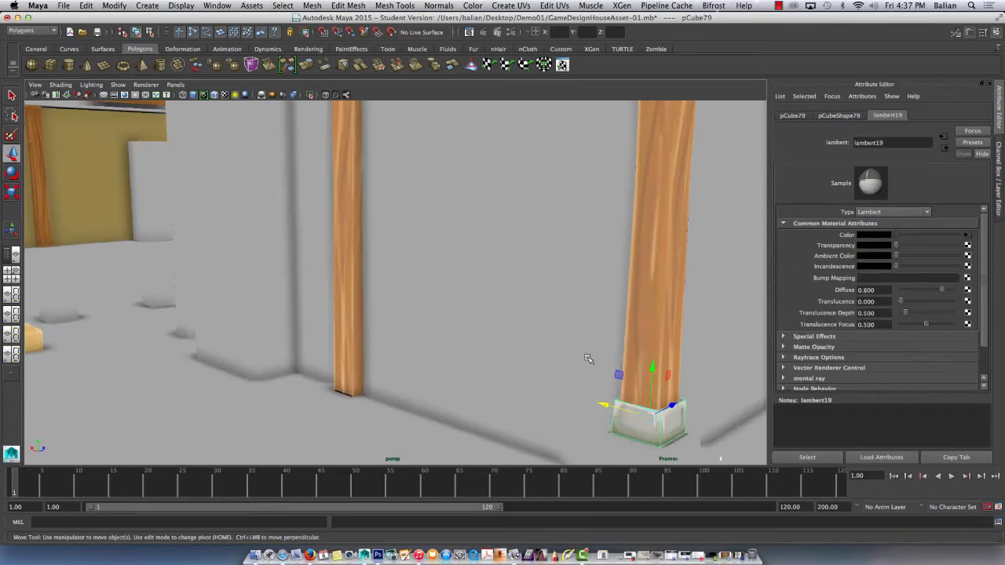
middle_click_drag(594, 381, 516, 306, "alt")
left_click(665, 406)
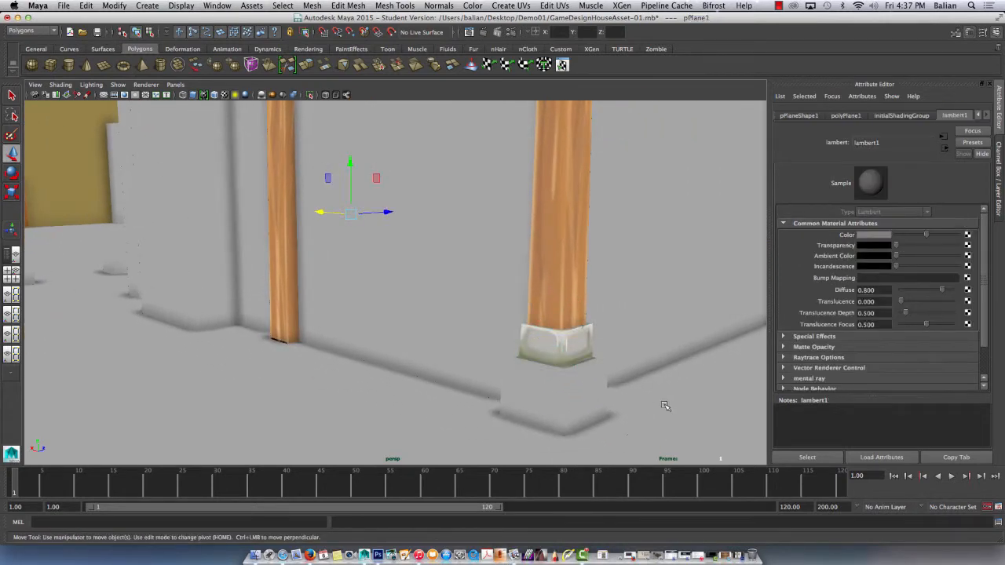
Duplicate the textured stone block, widen the copy and place it on the ground against the wall beside the pillar's base block.
left_click(536, 352)
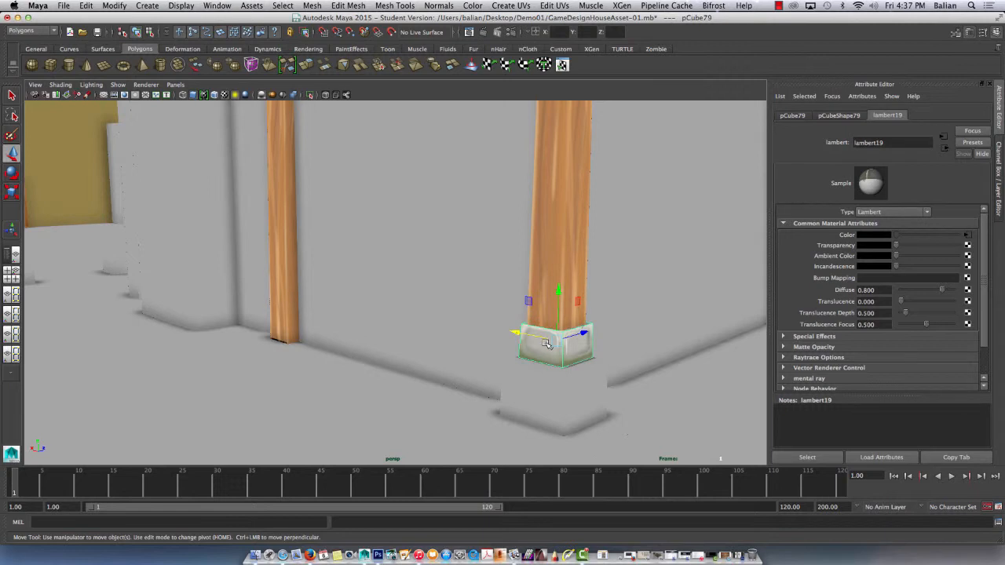
key("ctrl+d")
left_click_drag(519, 331, 531, 365)
left_click_drag(477, 329, 547, 357, "alt")
key("r")
key("w")
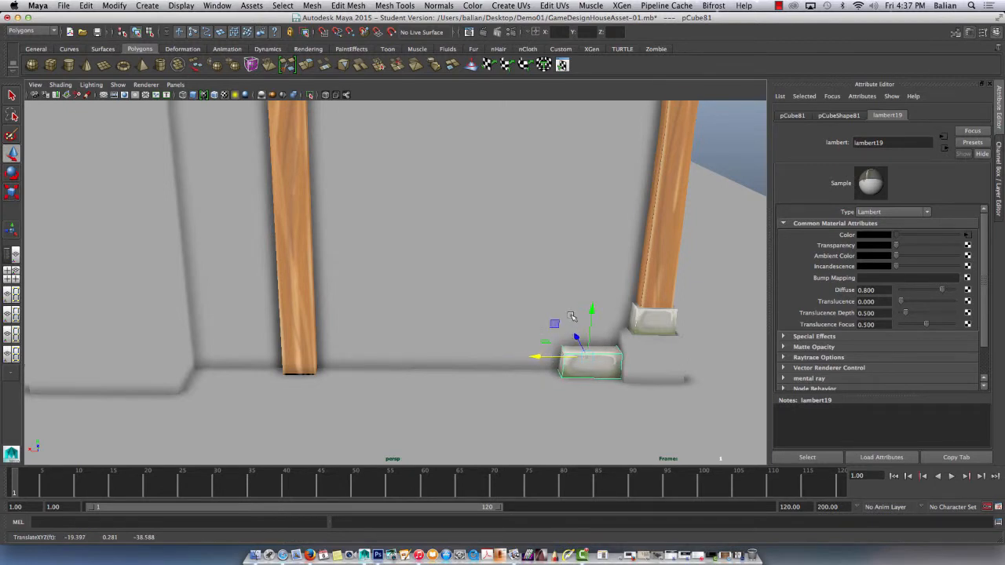
Shift the duplicated stone's two upper end edges slightly along its length to reshape its top.
left_click_drag(571, 316, 467, 307, "alt")
scroll(467, 296, "up", 5)
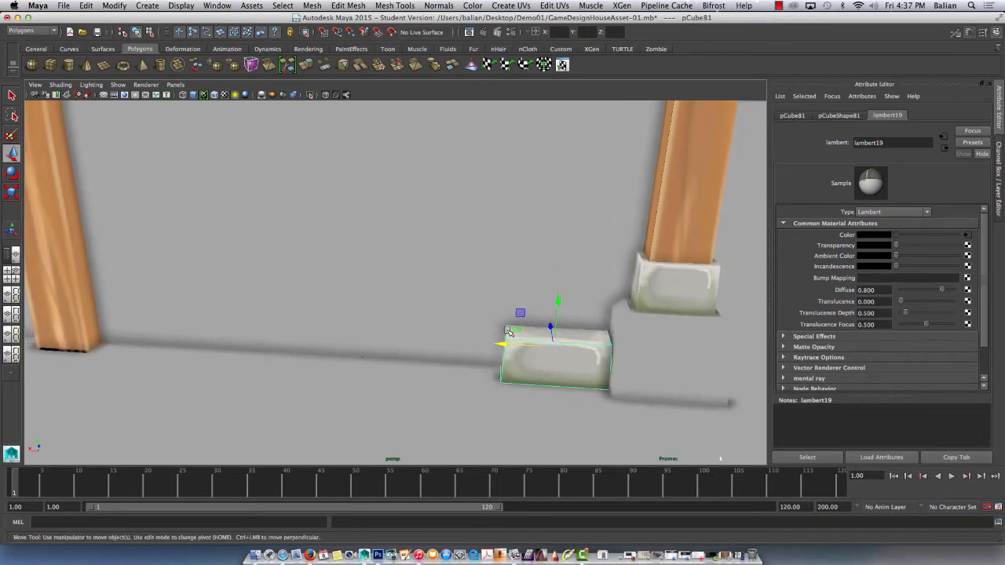
right_click_drag(509, 332, 493, 284)
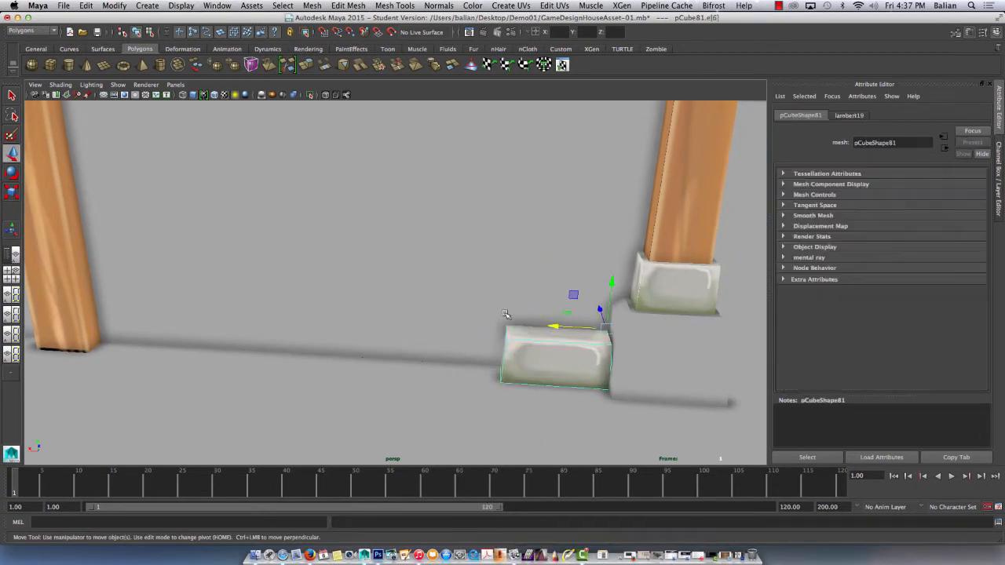
left_click(507, 331)
left_click_drag(482, 322, 477, 321)
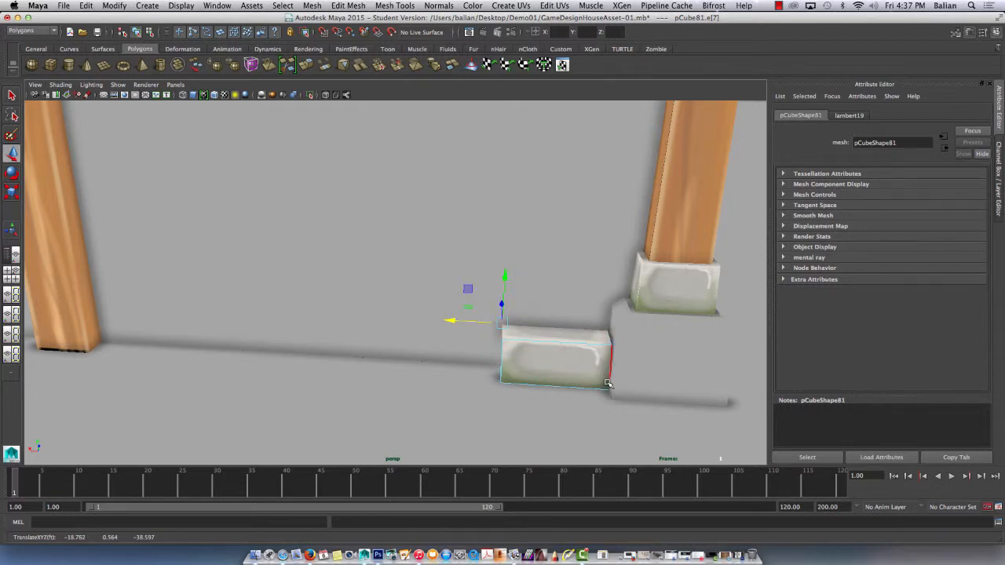
left_click(606, 336)
left_click_drag(593, 328, 594, 328)
right_click_drag(555, 356, 598, 293)
left_click(564, 336)
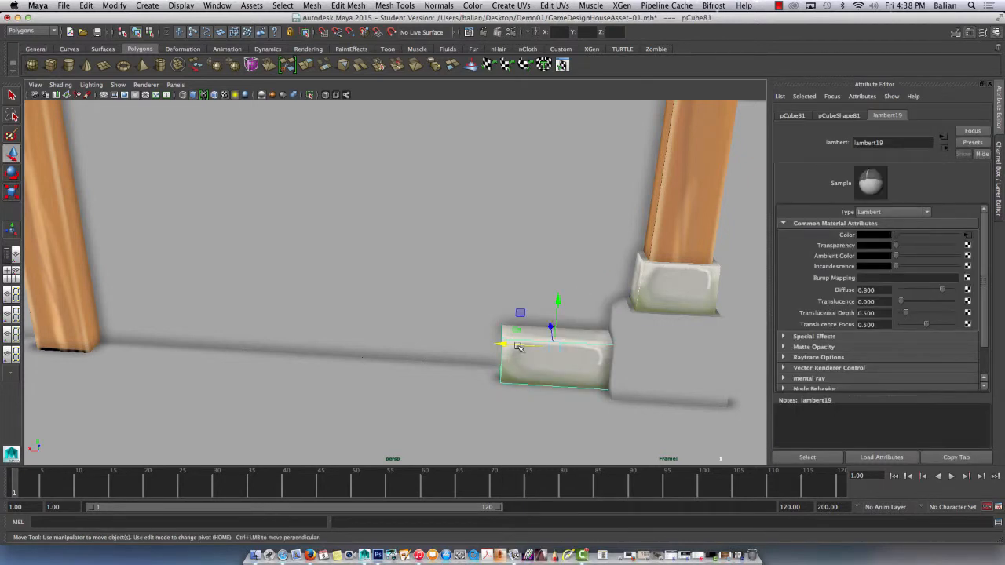
Adjust the duplicated stone's lower front edge outward from the wall and raise its top face to make the stone taller.
left_click_drag(519, 346, 514, 292)
right_click_drag(565, 343, 553, 277)
left_click(559, 341)
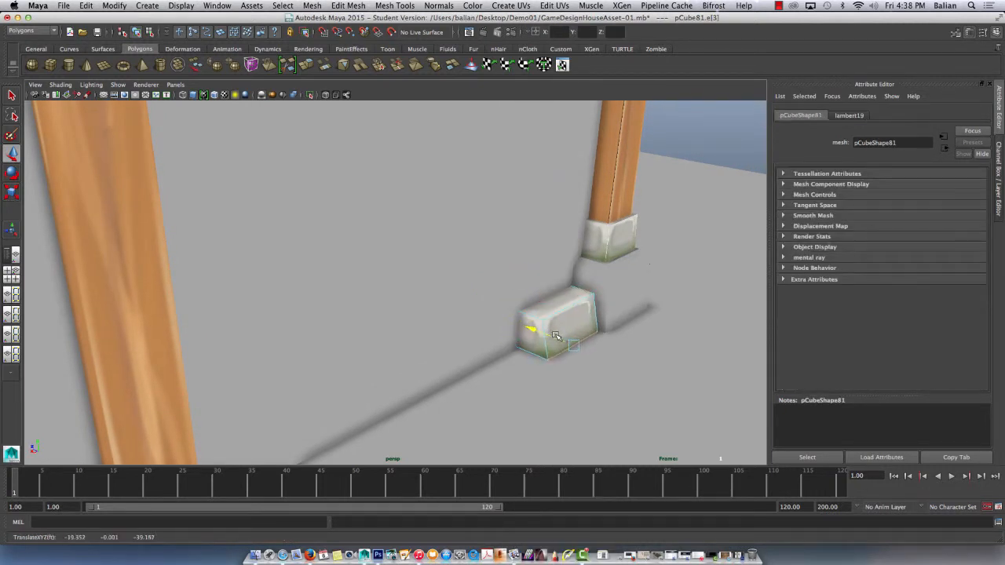
left_click(562, 308)
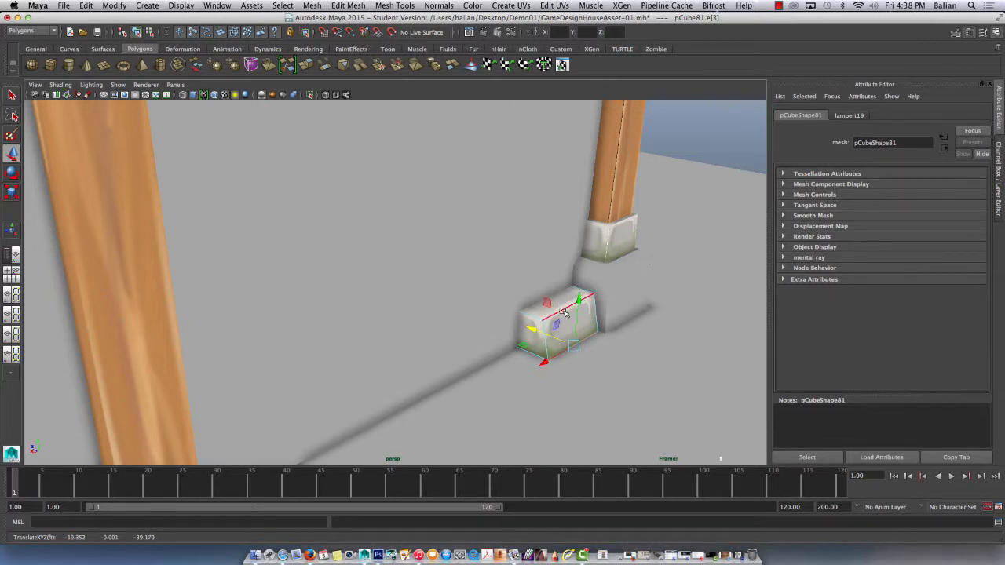
mouse_move(563, 312)
right_mouse_down()
mouse_move(571, 282)
mouse_move(558, 302)
mouse_move(559, 281)
mouse_move(558, 322)
mouse_move(554, 310)
right_mouse_up()
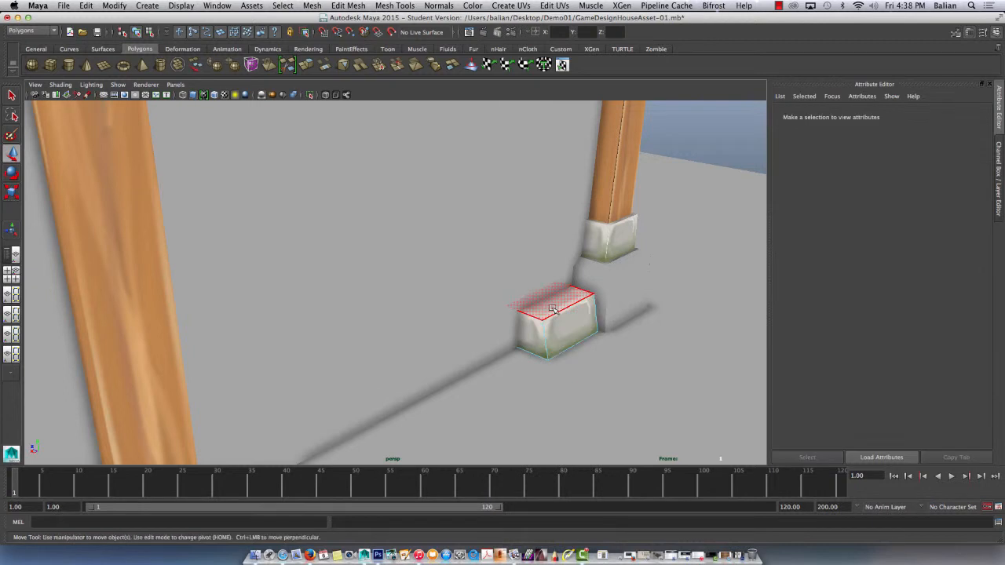
left_click(554, 310)
mouse_move(547, 263)
left_mouse_down()
mouse_move(547, 236)
mouse_move(547, 249)
left_mouse_up()
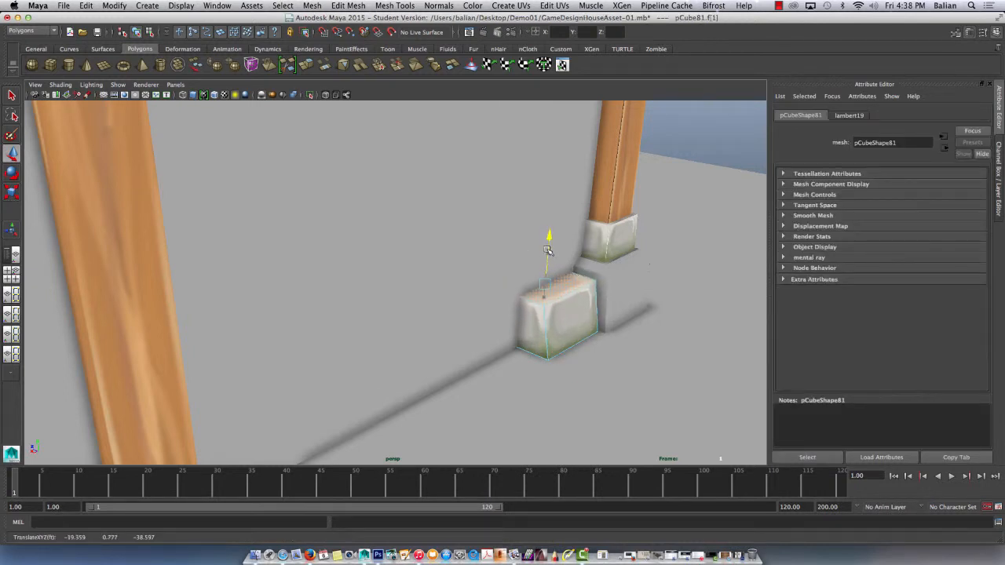
Turn the duplicated foundation stone around its vertical axis and set its Y rotation to -180.
right_click_drag(574, 305, 603, 296)
key("e")
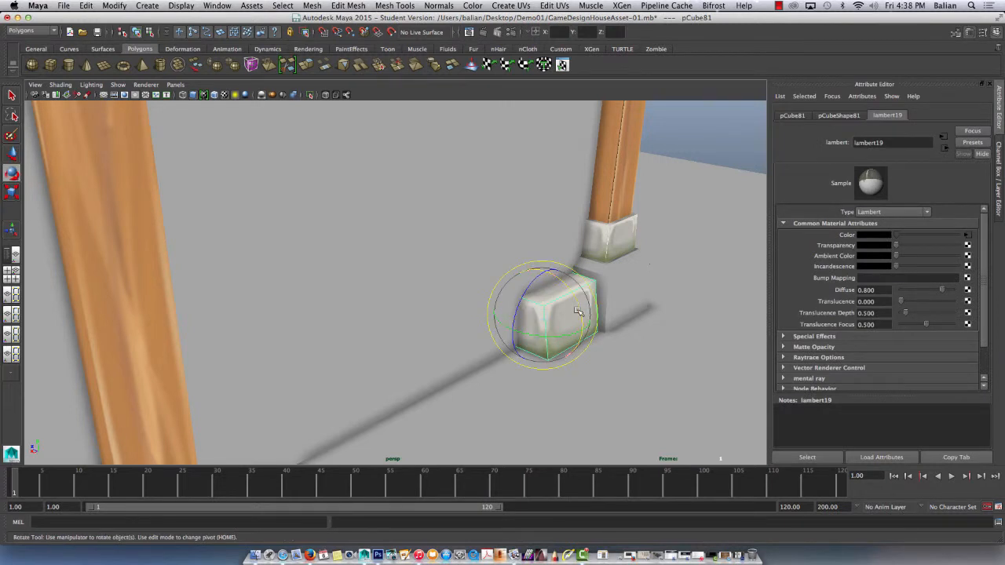
left_click_drag(577, 336, 505, 329)
key("ctrl+a")
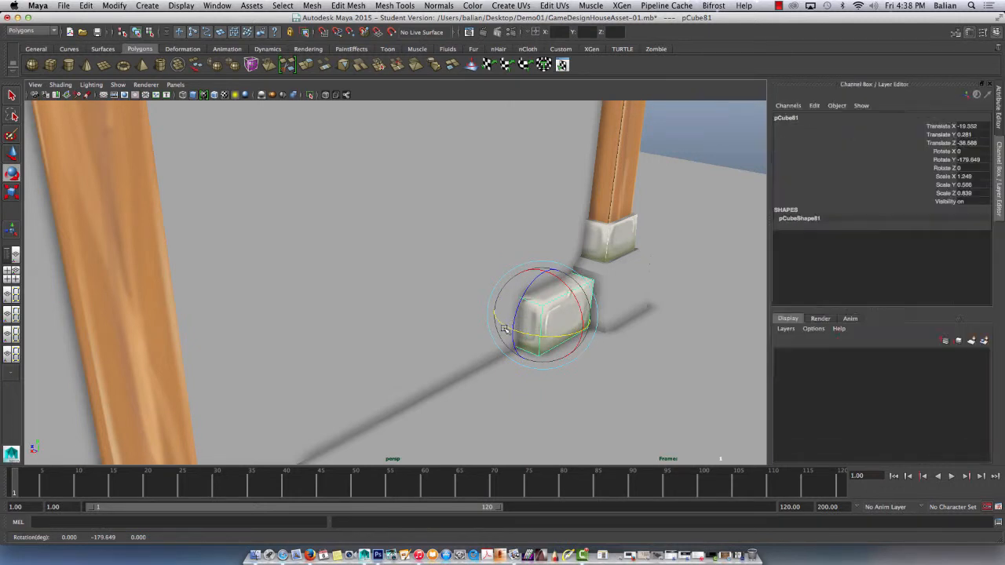
double_click(974, 160)
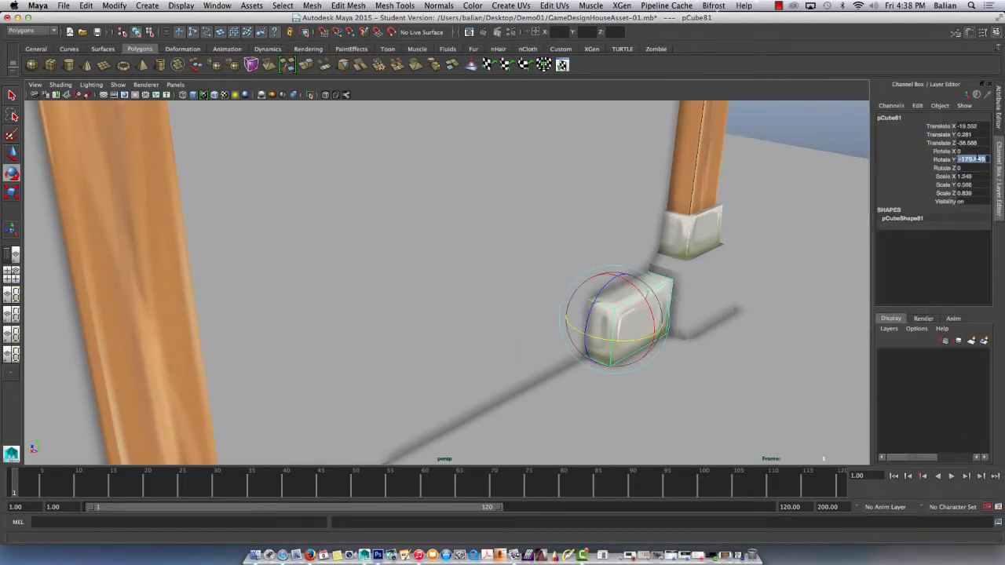
type("-180")
key("Return")
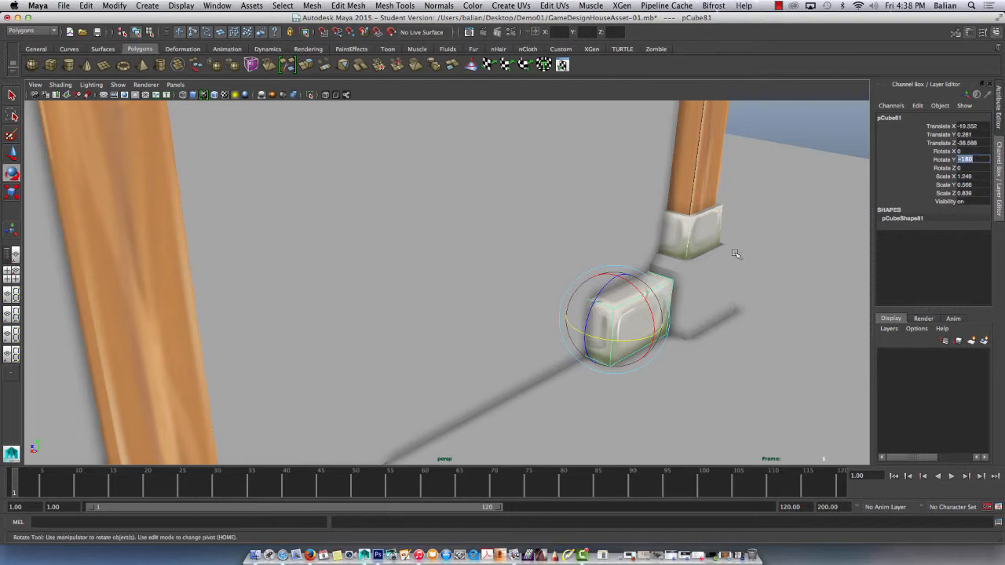
left_click(754, 241)
left_click(638, 315)
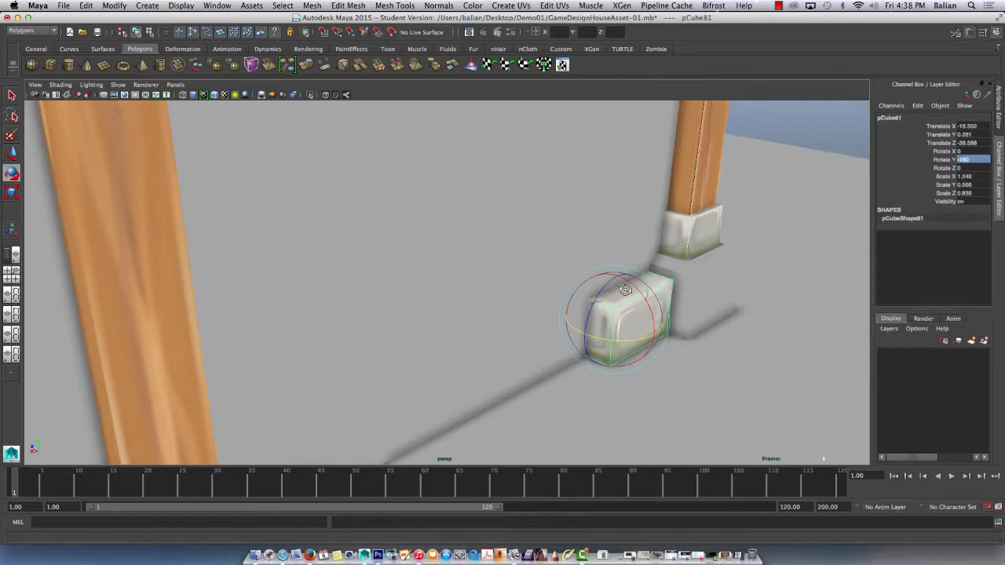
Move the rotated stone's upper front edge slightly back toward the wall to bevel its front.
left_click_drag(629, 314, 626, 306, "alt")
right_click_drag(628, 304, 627, 295)
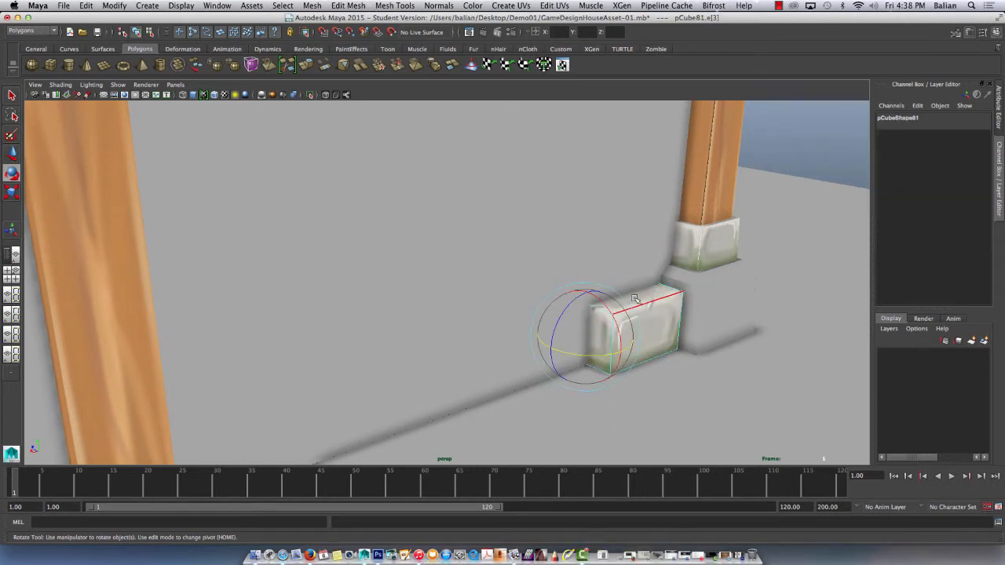
left_click(638, 303)
key("w")
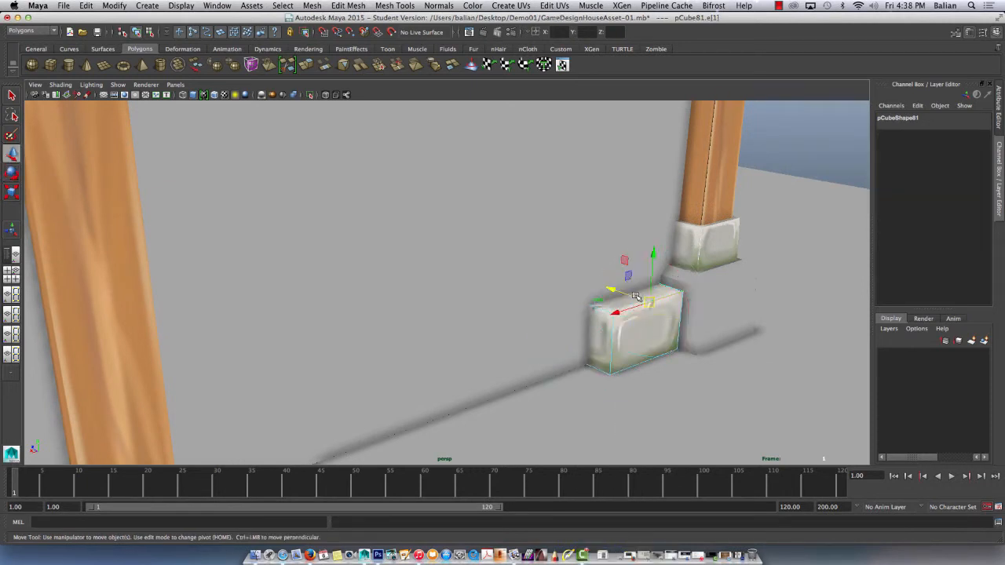
left_click_drag(621, 292, 617, 292)
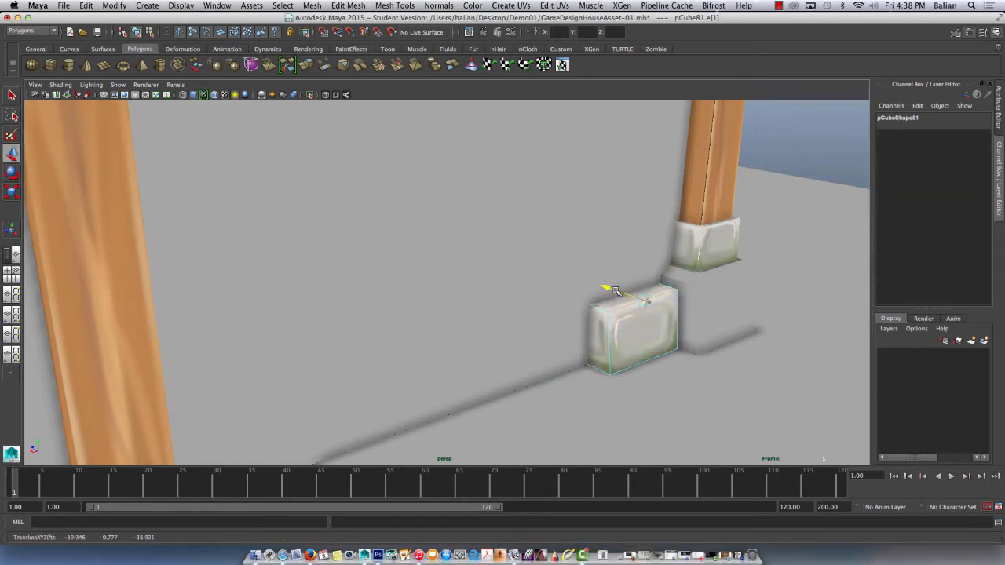
right_click_drag(650, 336, 691, 297)
Duplicate the foundation stone and place the copy directly beside it along the wall, on the side away from the corner pillar.
left_click_drag(516, 256, 482, 251, "alt")
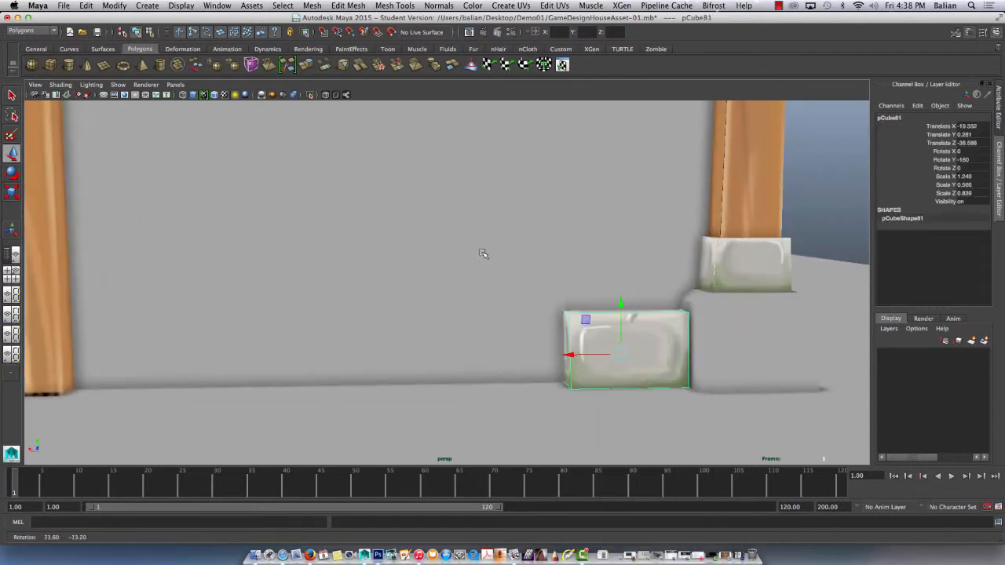
right_click_drag(657, 335, 695, 299)
key("ctrl+d")
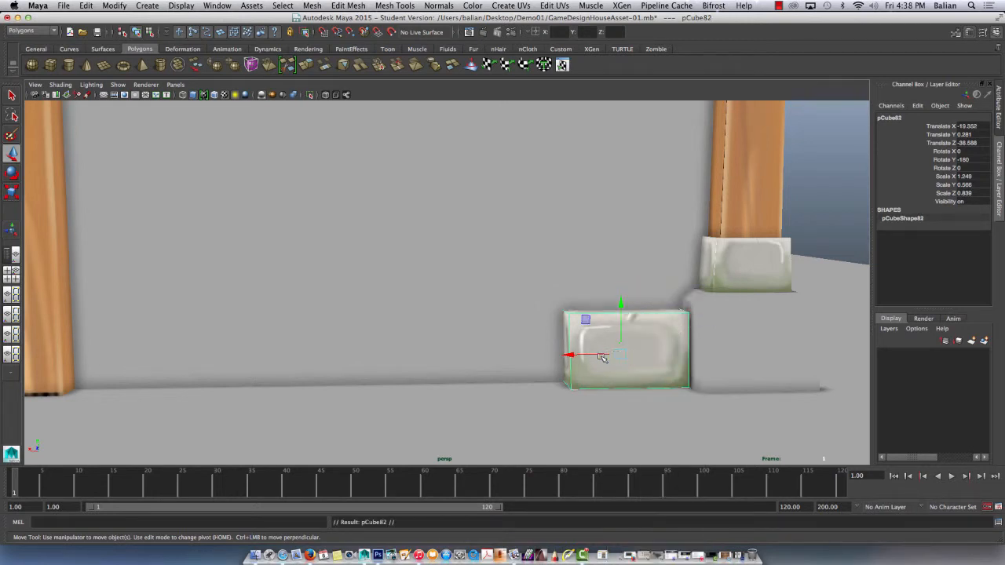
left_click_drag(601, 355, 480, 359)
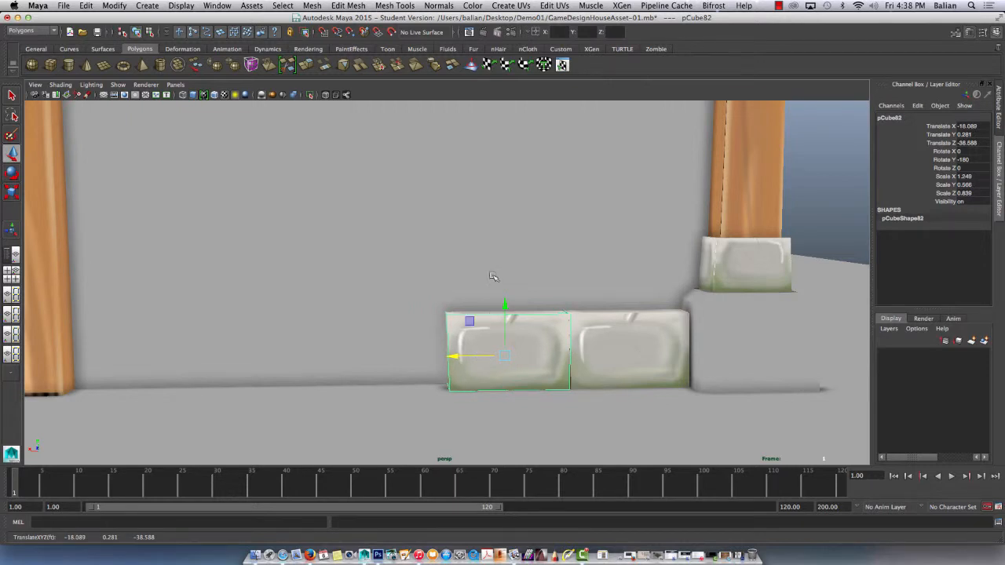
Shift the first stone's upper end edge, where it meets the copy, slightly along the wall.
left_click_drag(494, 276, 497, 284, "alt")
right_click_drag(579, 348, 571, 284)
left_click(567, 339)
left_click(566, 338)
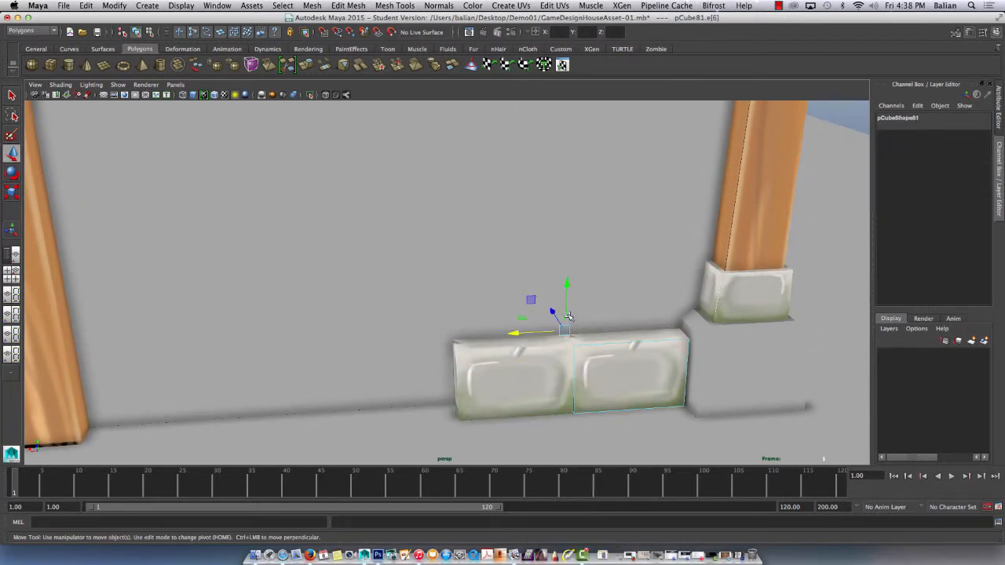
left_click_drag(541, 334, 530, 338)
Turn the second foundation stone around its vertical axis and set its Y rotation to 0.
left_click(503, 358)
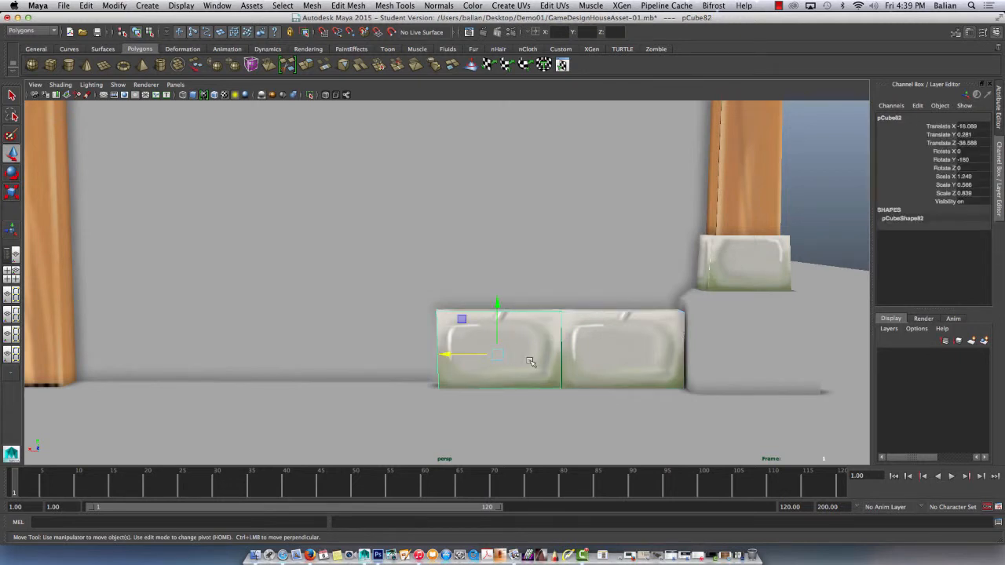
key("e")
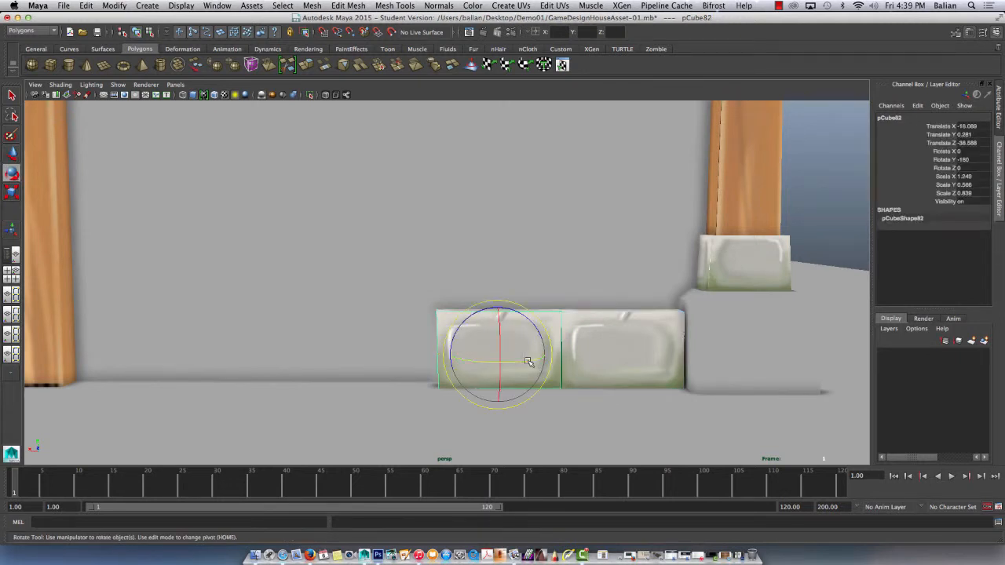
left_click_drag(534, 361, 413, 350)
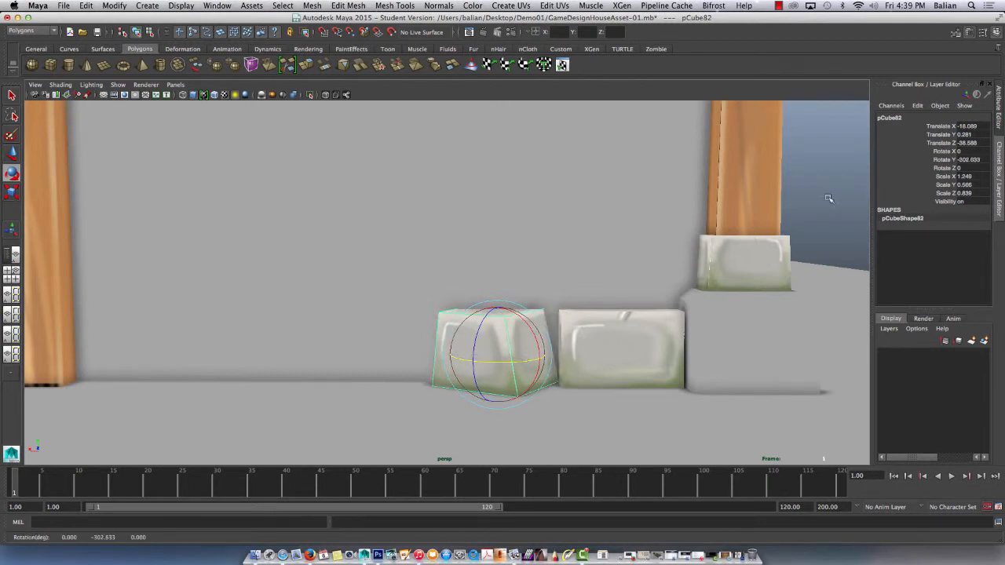
double_click(979, 161)
type("0")
key("Return")
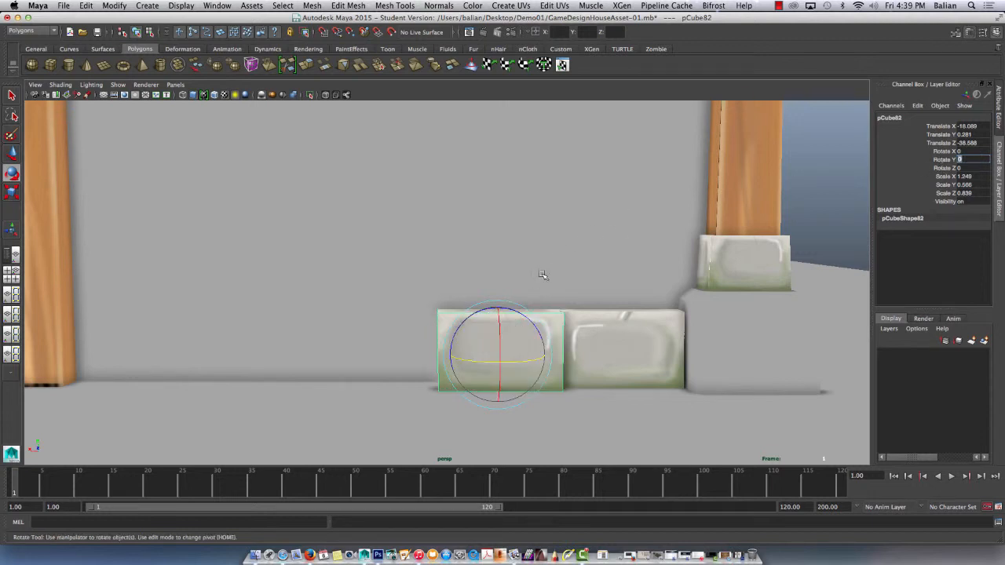
Move the second foundation stone slightly back into the wall so it lines up with its neighbour.
scroll(518, 295, "down", 2)
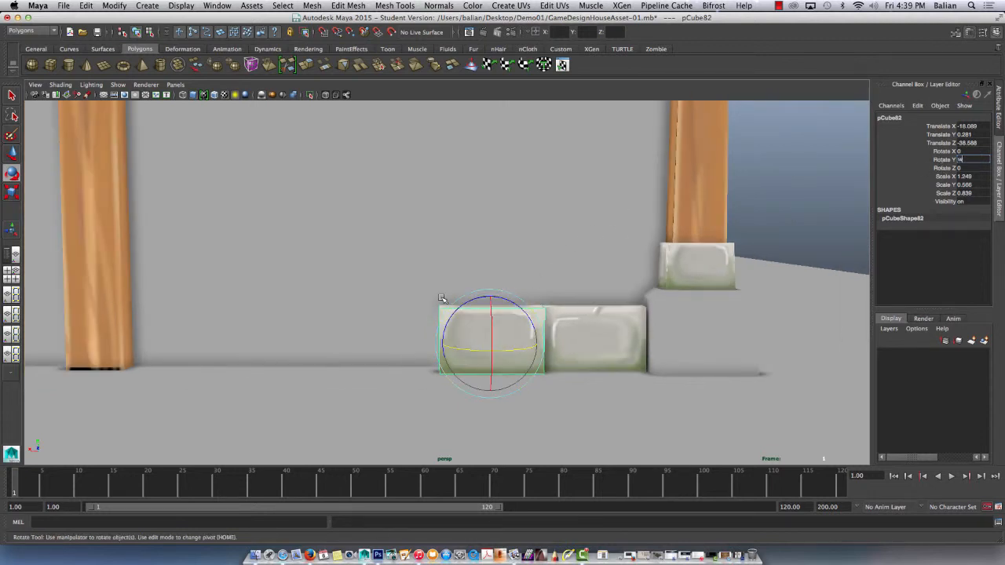
key("w")
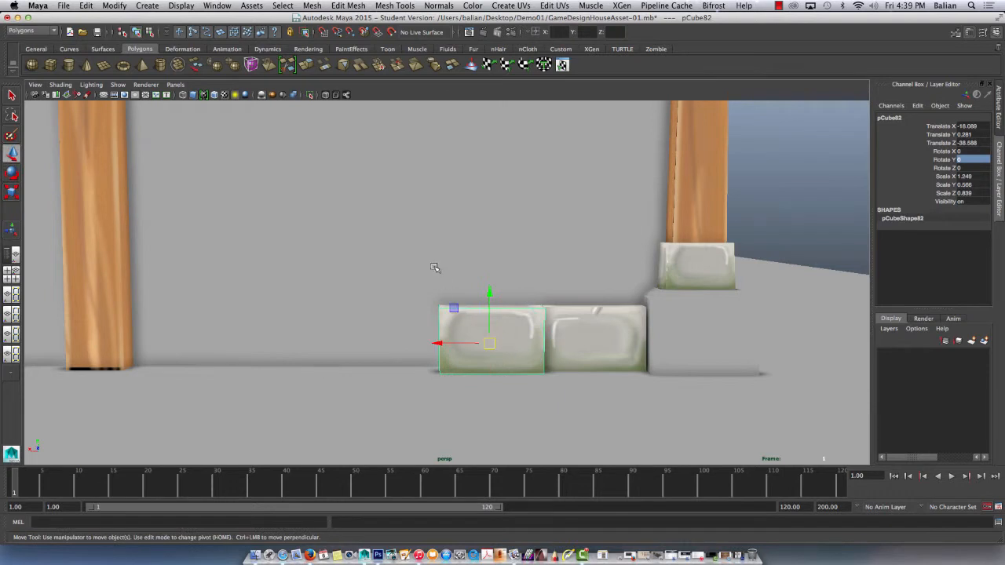
left_click_drag(436, 268, 483, 261, "alt")
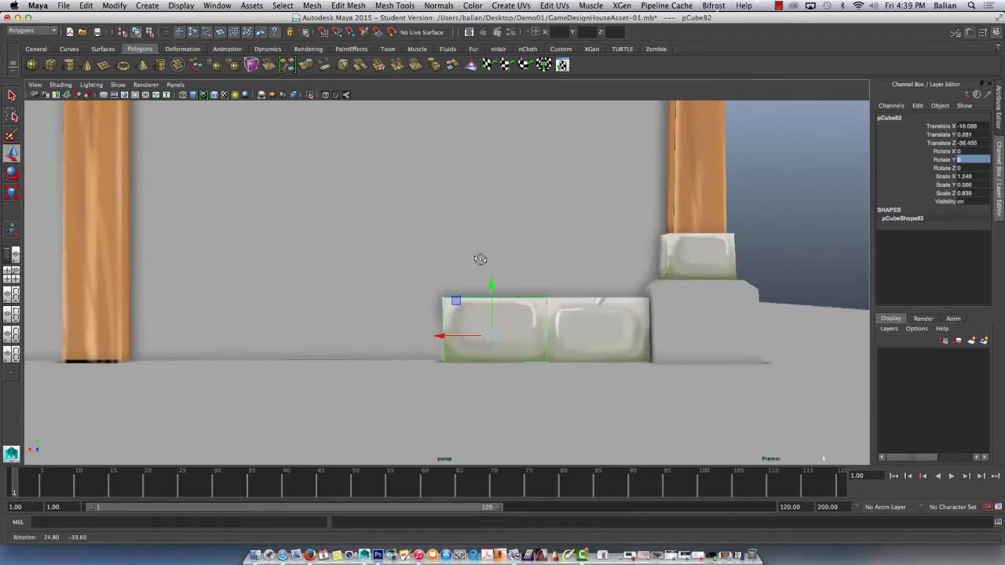
scroll(514, 268, "down", 5)
scroll(514, 268, "up", 5)
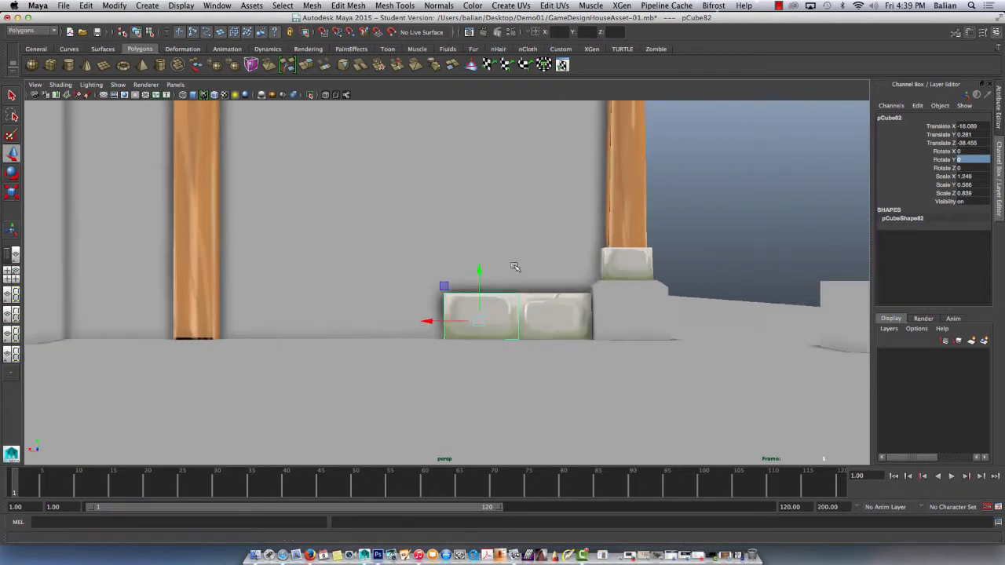
left_click_drag(543, 254, 508, 261, "alt")
scroll(514, 261, "up", 2)
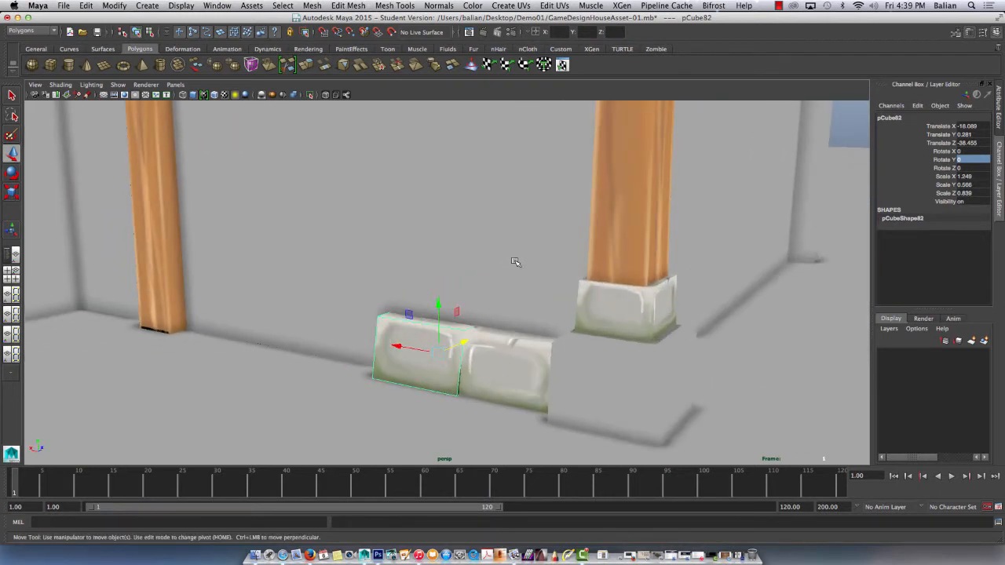
Slide the second foundation stone slightly along the wall to leave a narrow gap between the two stones.
left_click(830, 214)
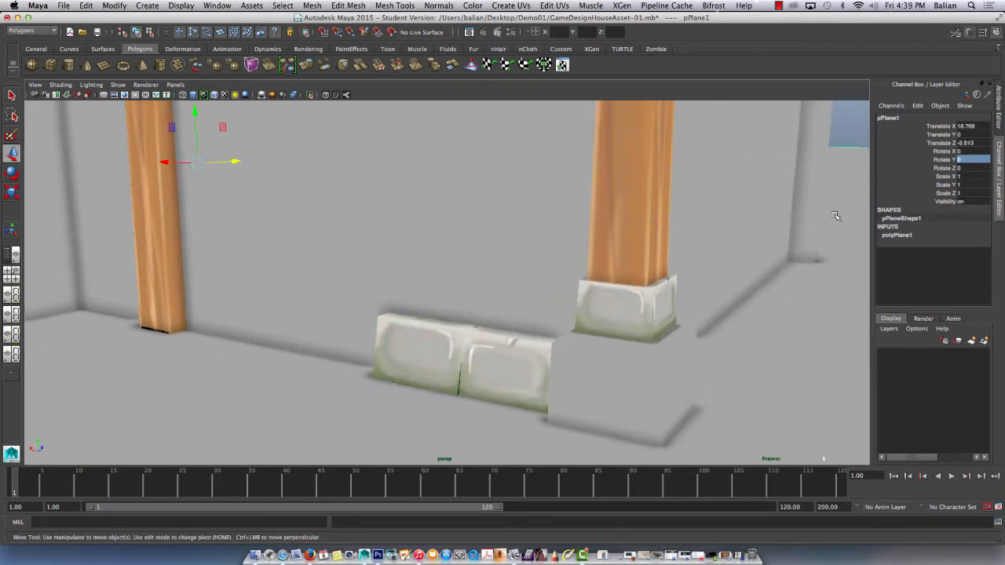
left_click(438, 354)
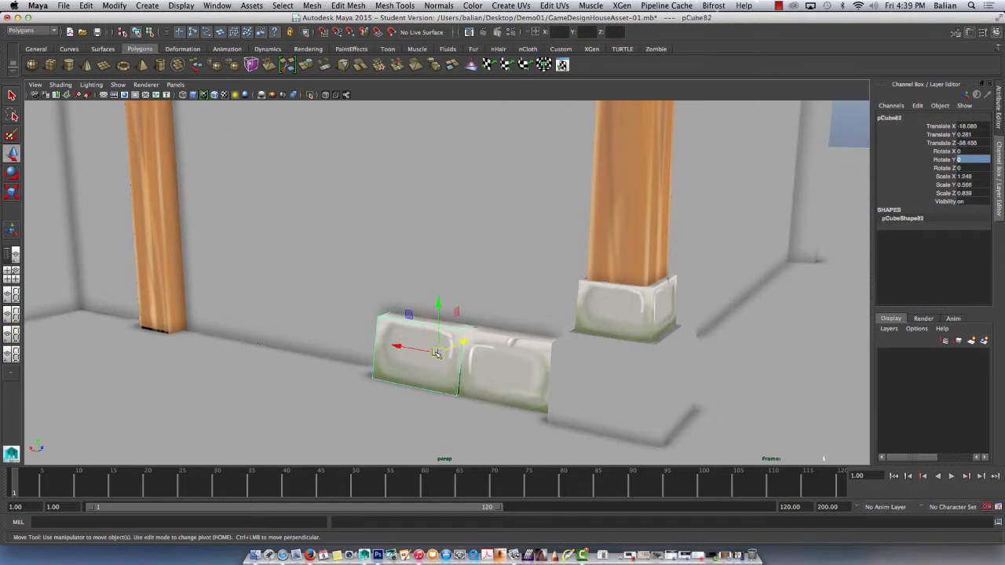
left_click_drag(453, 347, 418, 348)
left_click(407, 347)
left_click(415, 350)
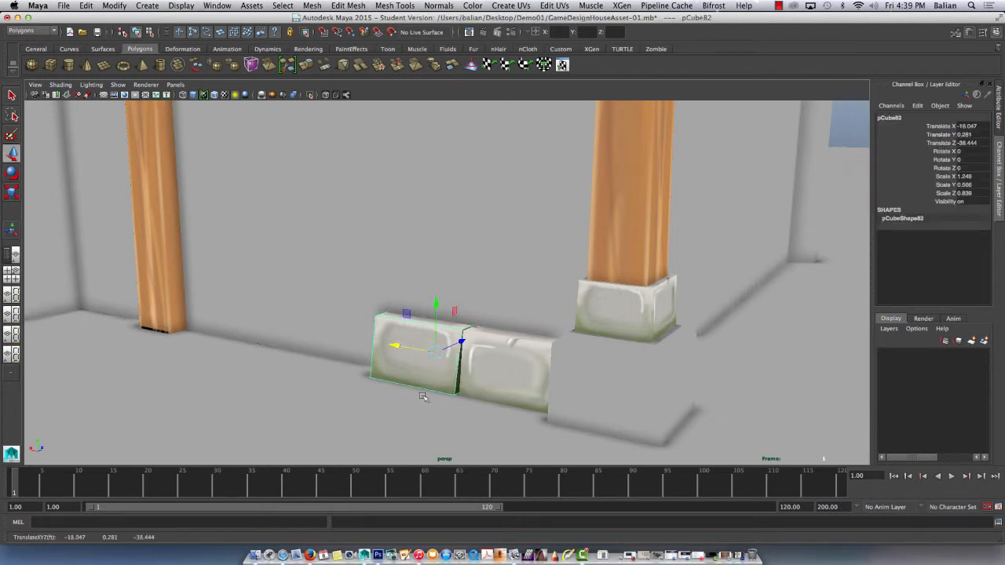
right_click_drag(414, 391, 399, 295)
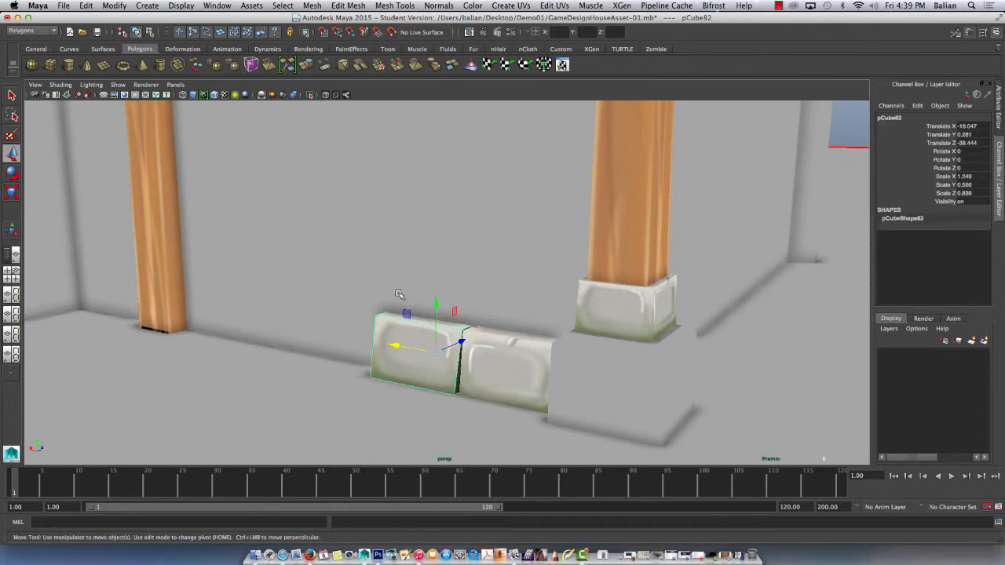
left_click(420, 387)
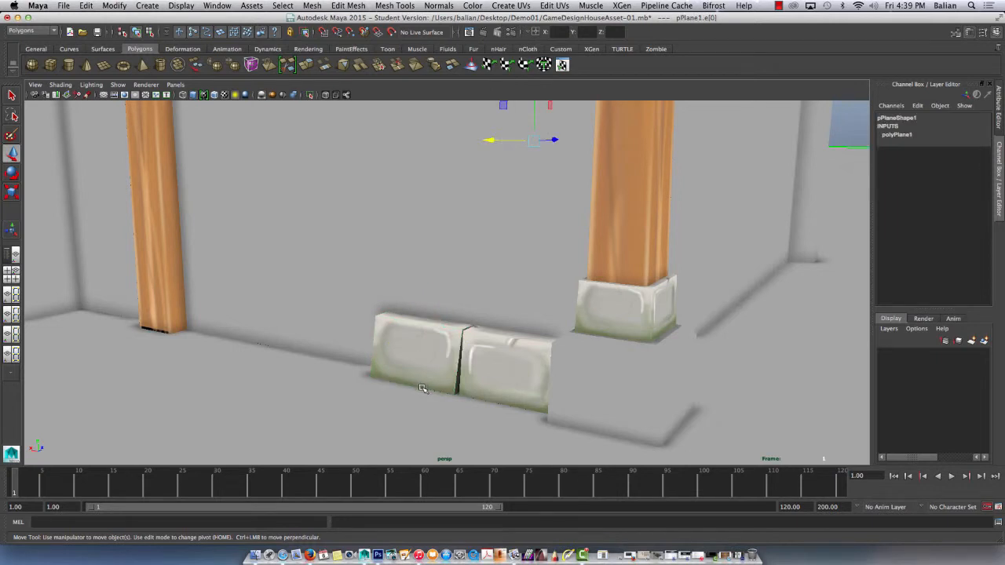
right_click_drag(418, 328, 462, 293)
left_click(848, 135)
left_click(414, 339)
scroll(621, 346, "down", 6)
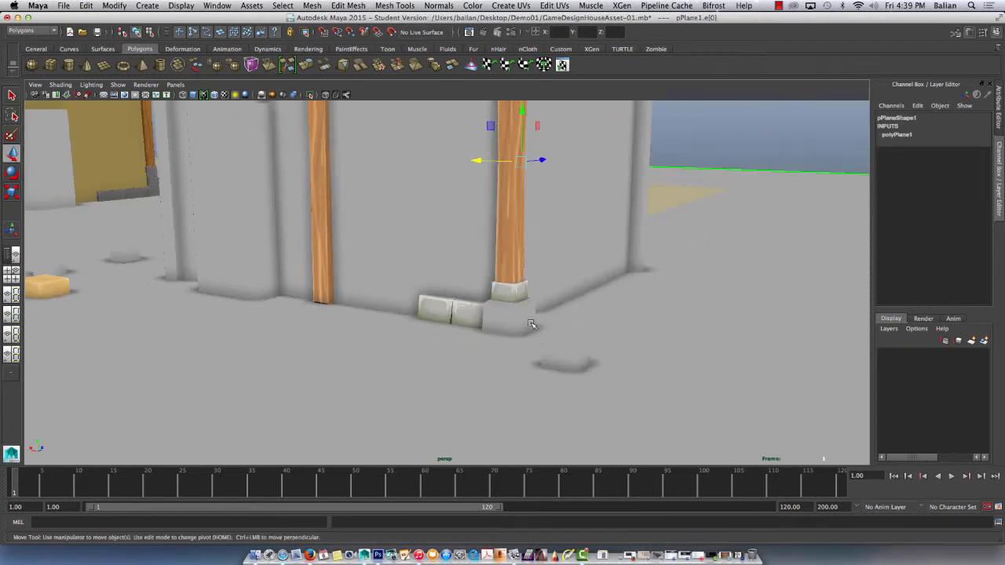
left_click(701, 162)
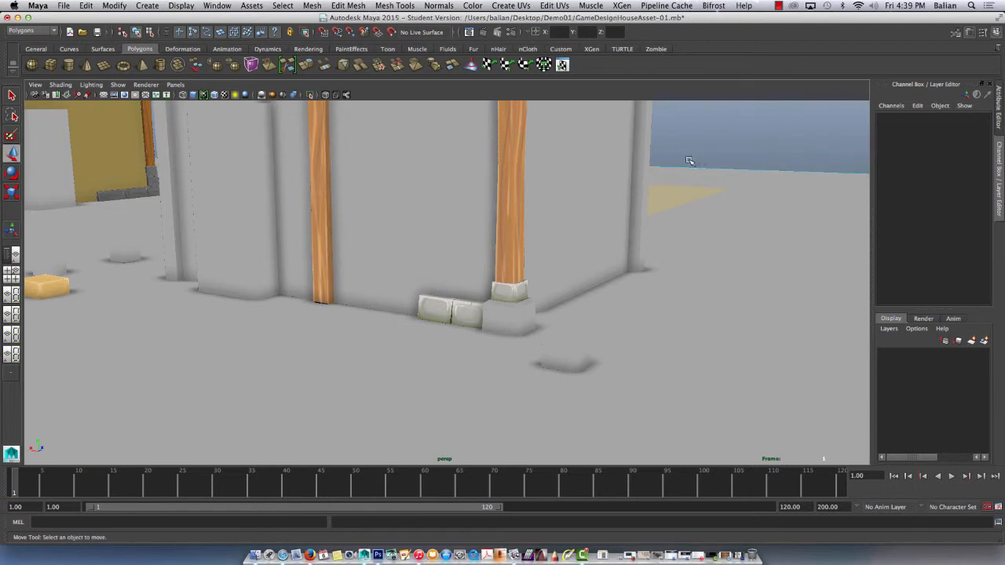
right_click_drag(741, 205, 764, 202)
left_click(763, 203)
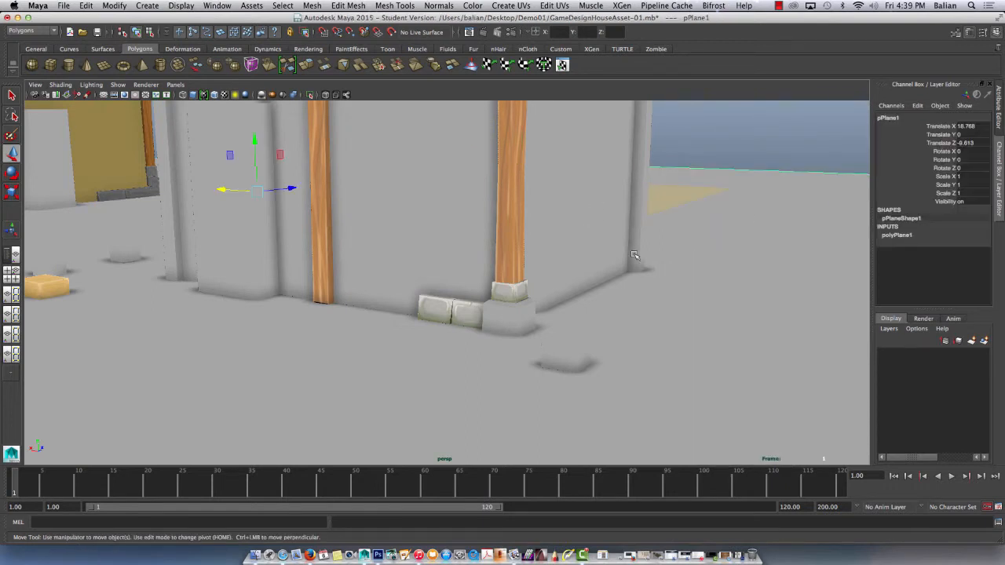
Select the untextured base block at the wall's corner and examine it together with the adjacent stones and pillar.
left_click(501, 315)
scroll(467, 244, "up", 2)
scroll(467, 243, "up", 2)
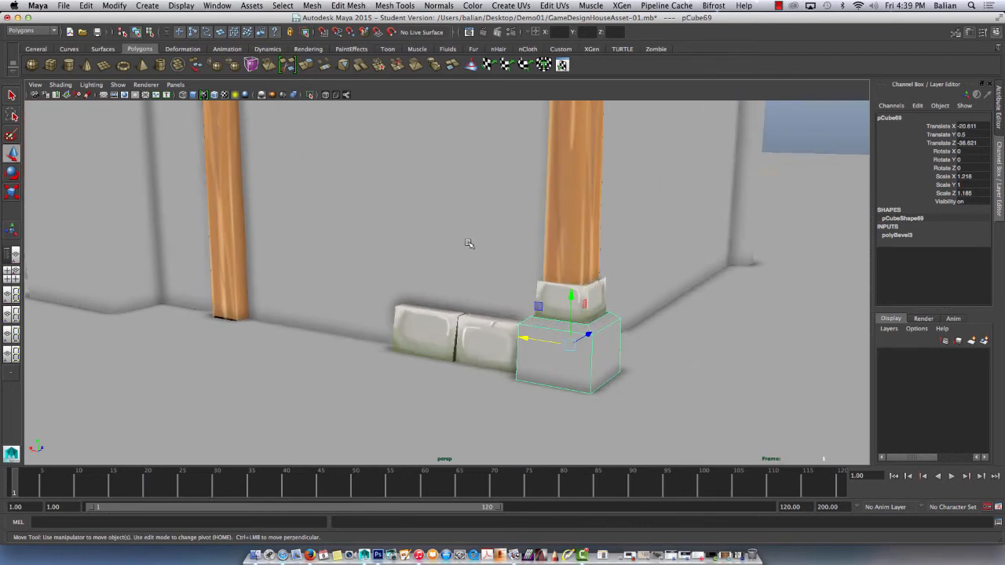
scroll(472, 236, "down", 2)
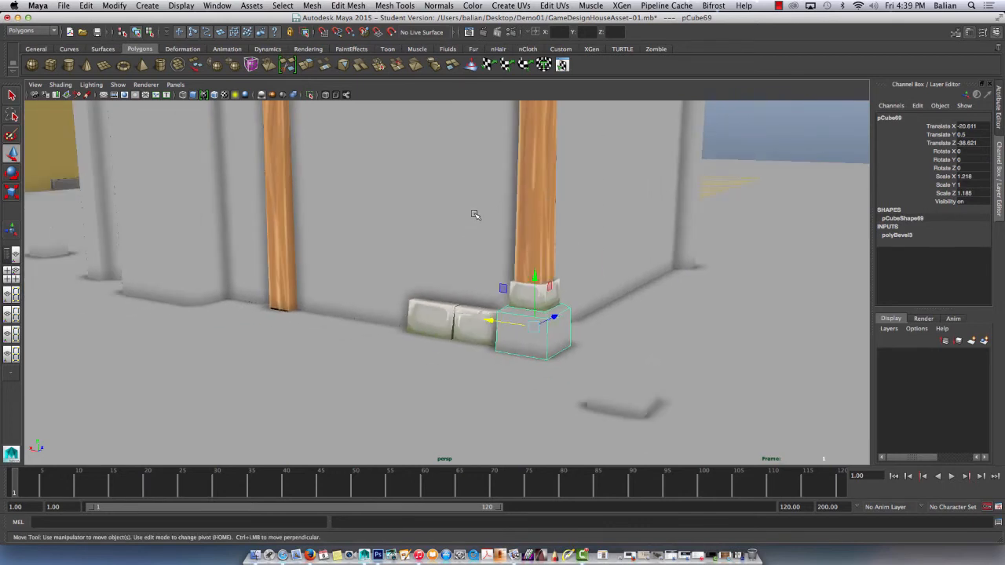
middle_click_drag(474, 215, 454, 256, "alt")
left_click_drag(454, 256, 452, 258, "alt")
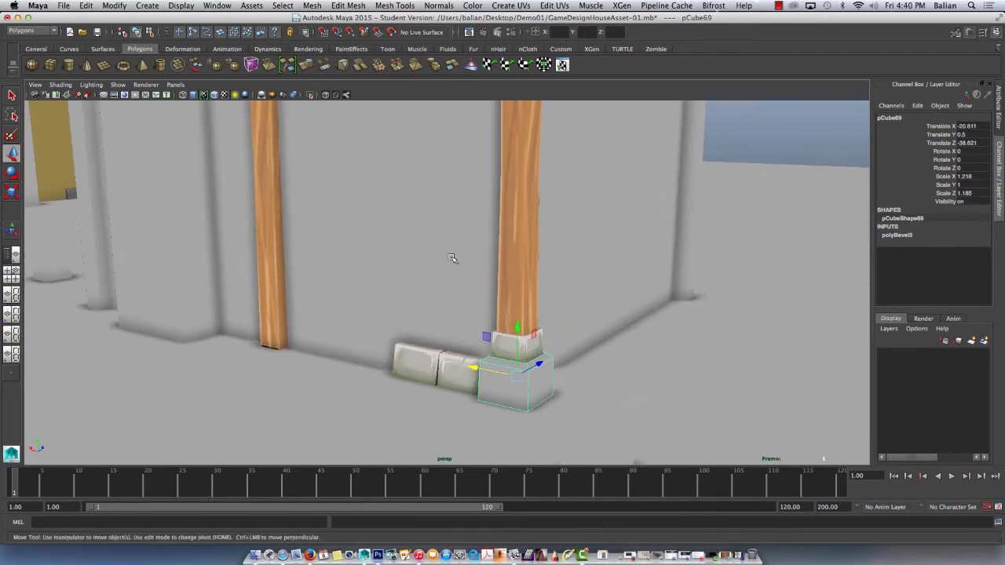
left_click(777, 6)
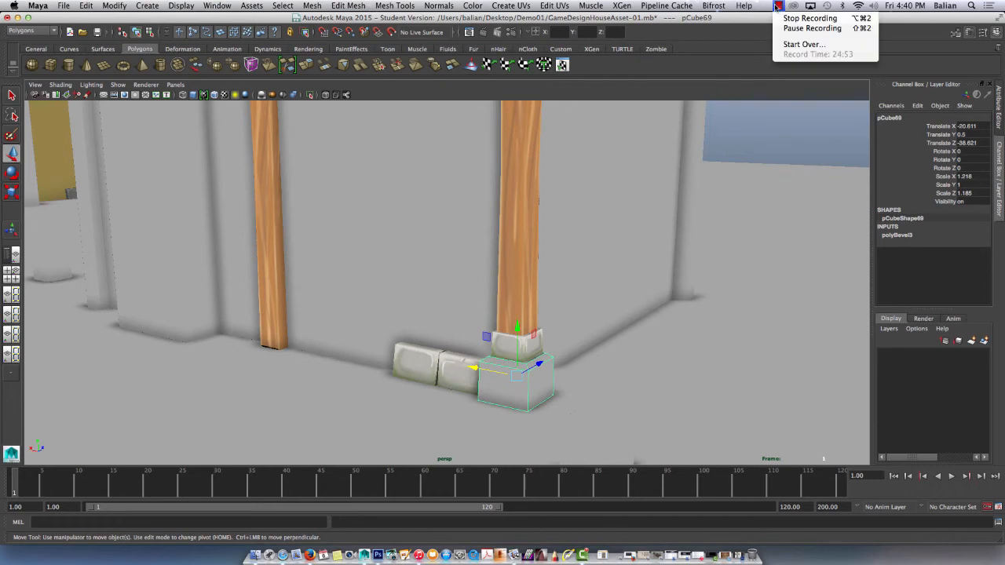